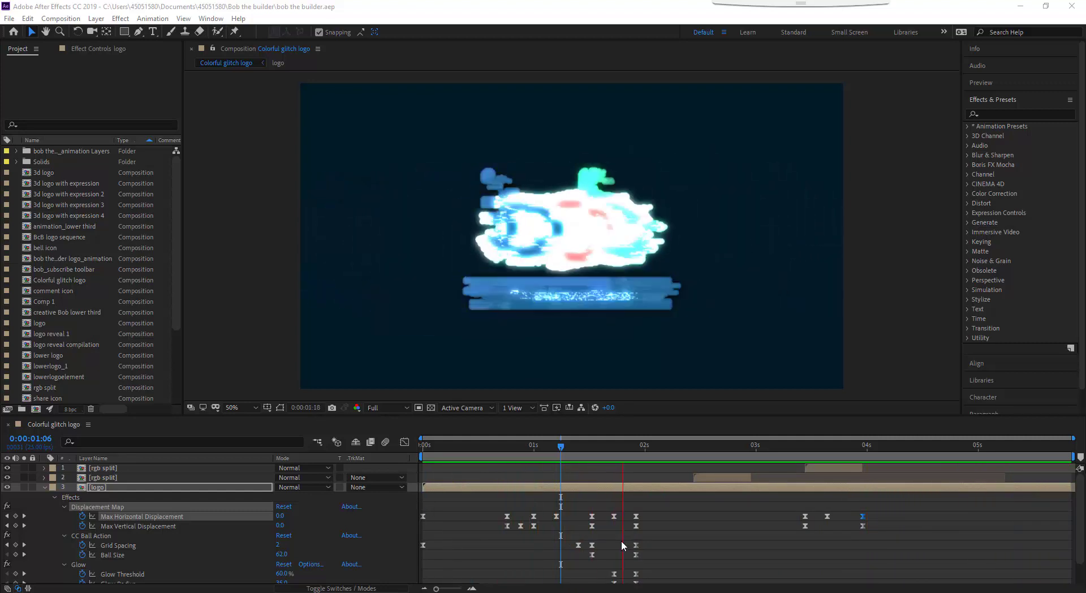
Stop the running preview of the 'Colorful glitch logo' composition
key(space)
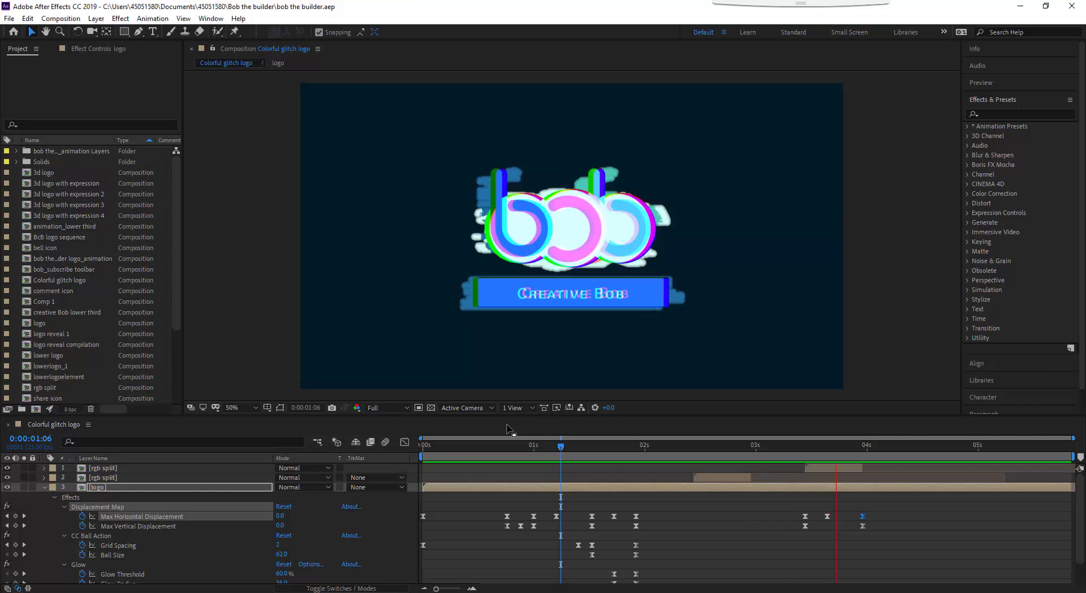
Create a 1920×1080, 25 fps, 25-second composition named 'glitch effect'
key(ctrl+n)
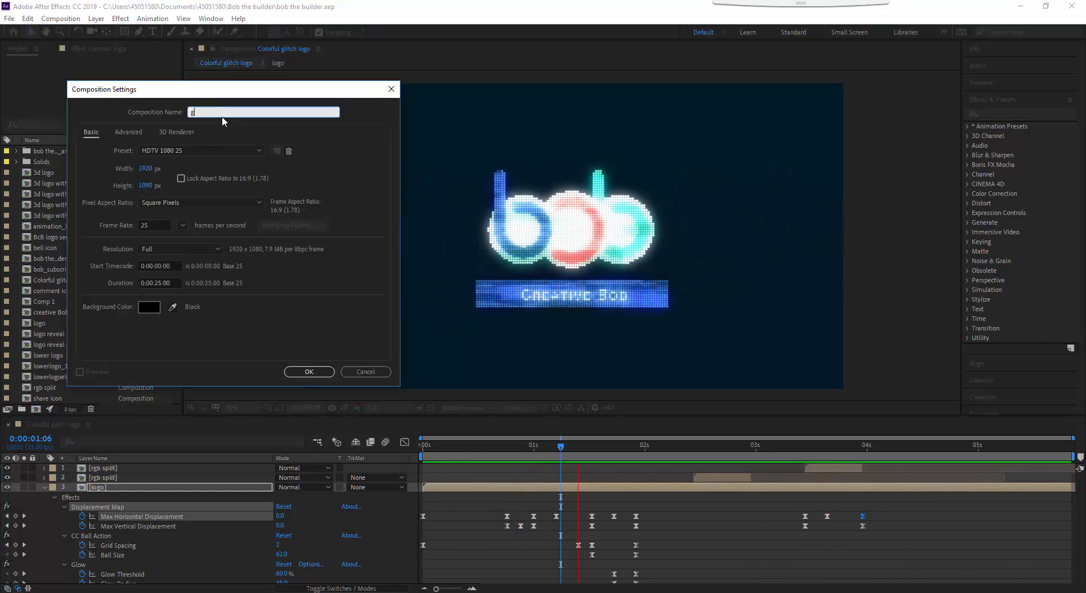
text(glitch effect)
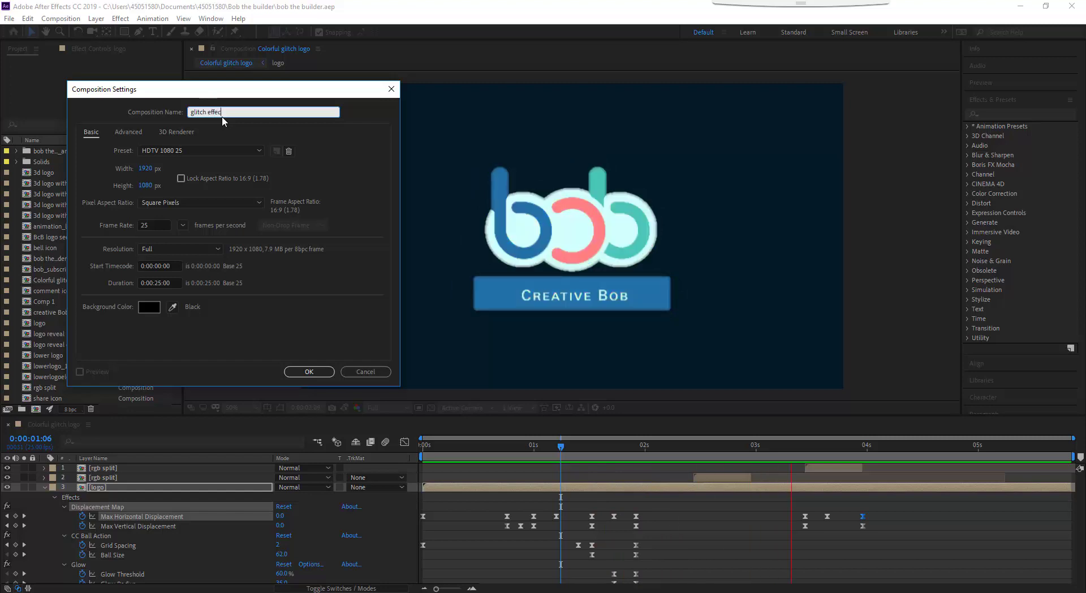
key(Return)
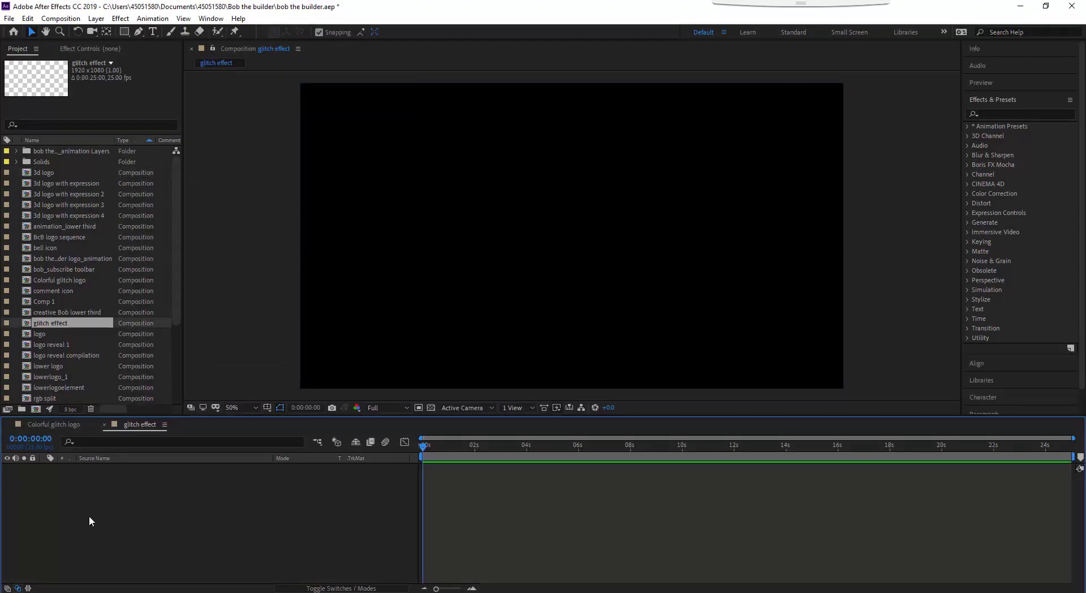
Add a full-frame near-black dark blue solid, 'Dark Blue Solid 1', to the composition
key(ctrl+y)
click(509, 346)
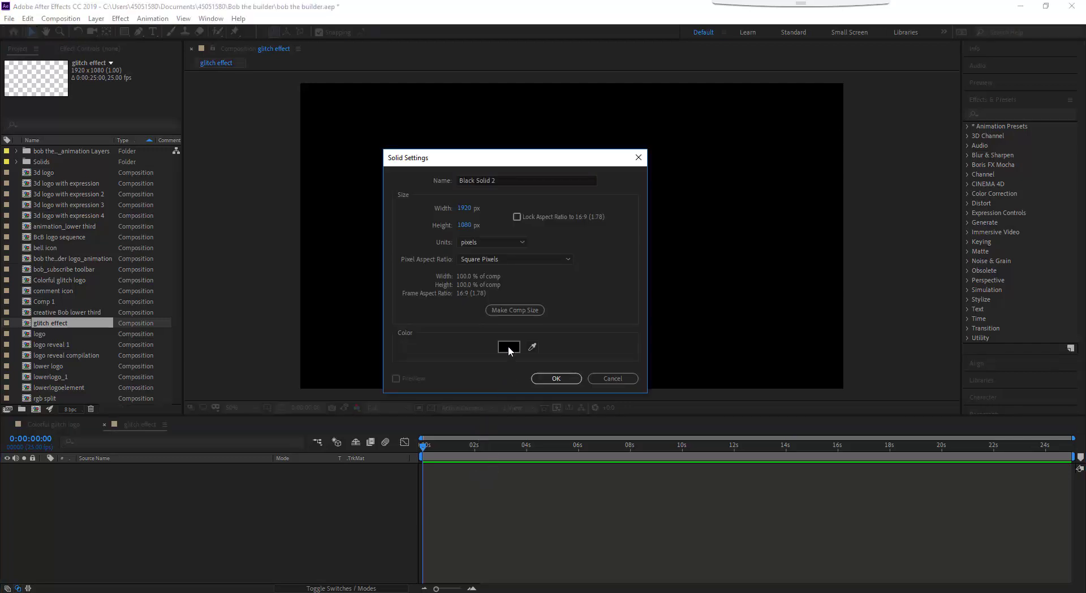
click(151, 149)
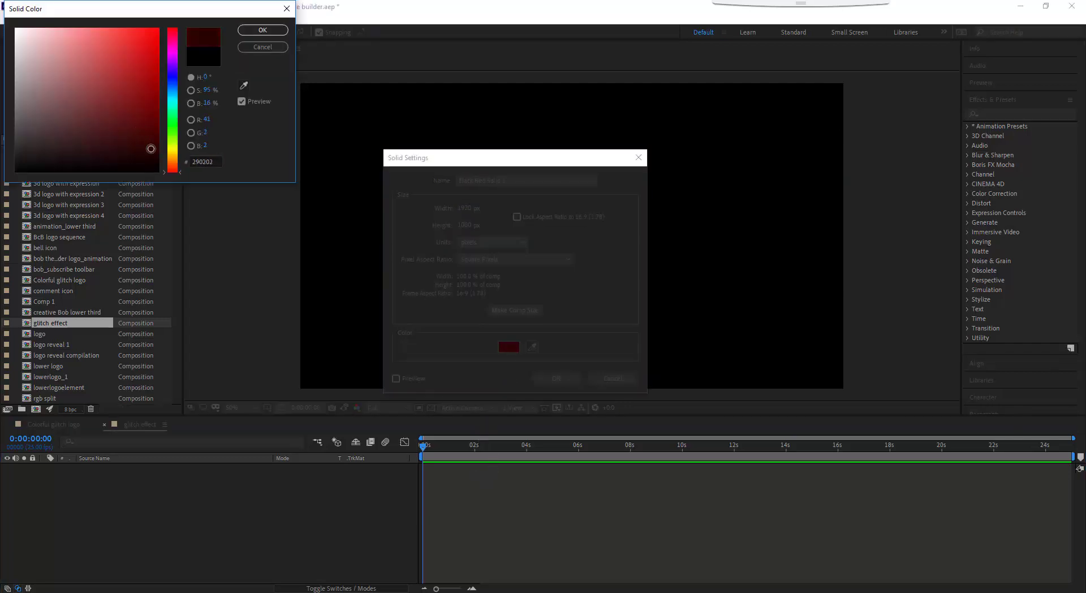
drag(150, 149, 152, 155)
drag(170, 85, 170, 74)
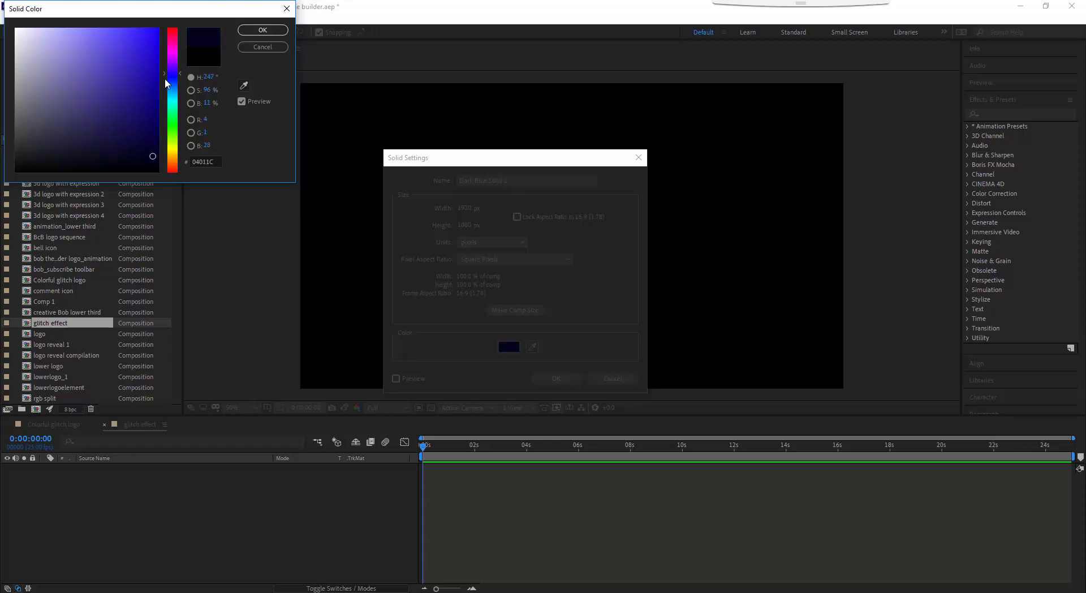
click(124, 153)
drag(125, 153, 76, 158)
click(254, 34)
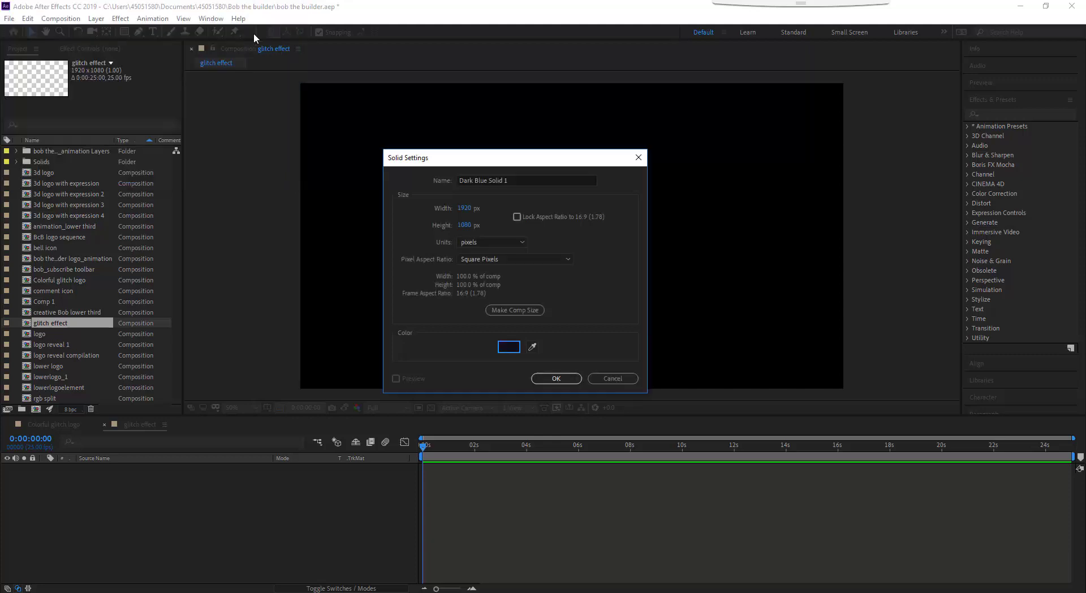
click(555, 378)
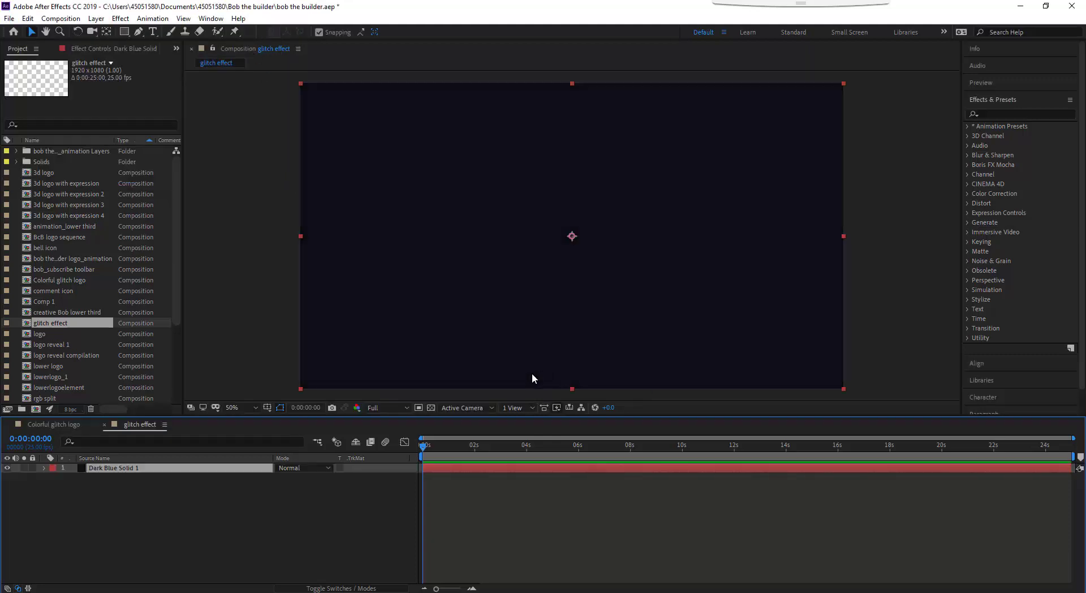
Place the 'logo' comp above Dark Blue Solid 1 and delete its Black Solid 1 layer
click(174, 528)
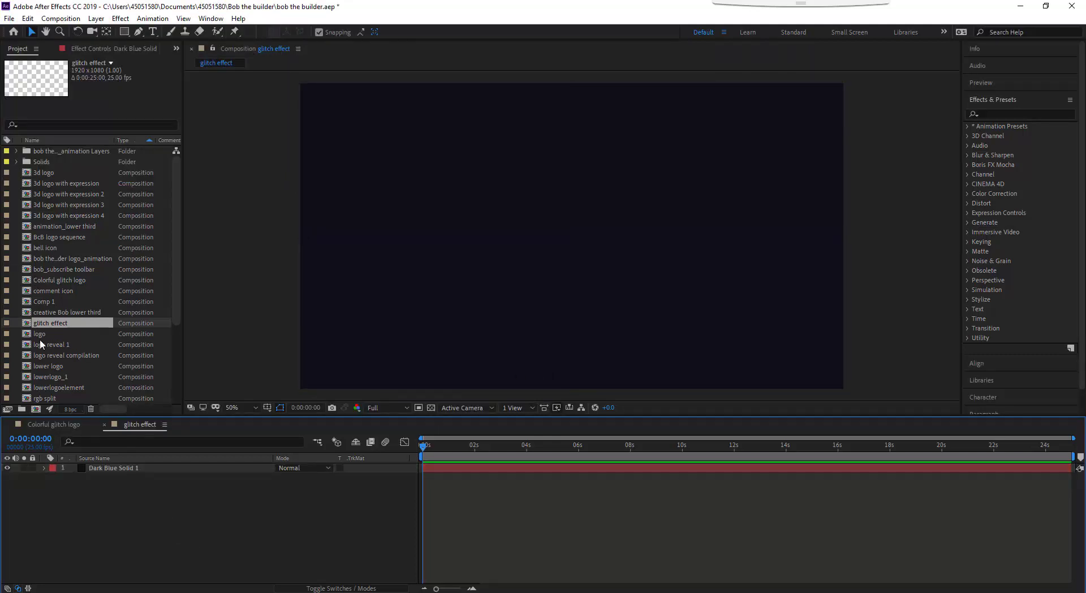
mouse_move(41, 334)
mouse_down()
mouse_move(120, 444)
mouse_move(117, 474)
mouse_up()
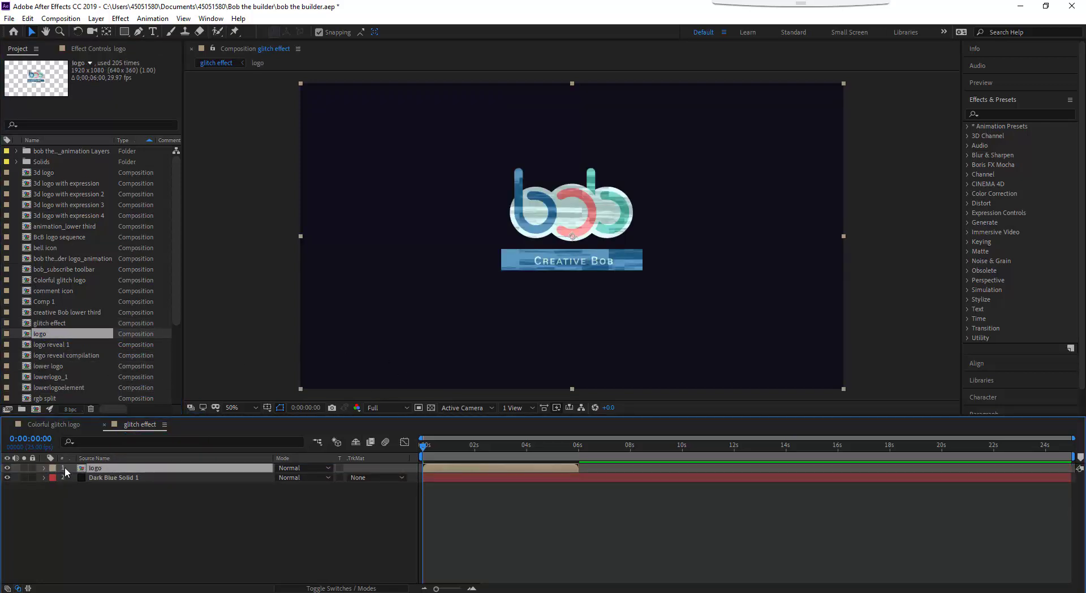
double_click(26, 335)
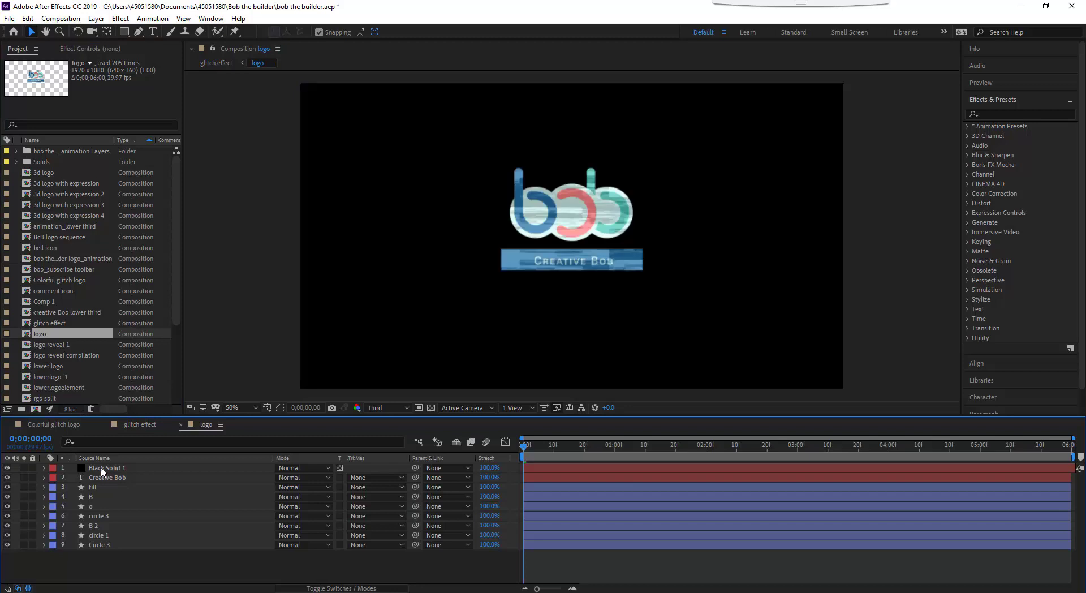
click(102, 469)
key(Delete)
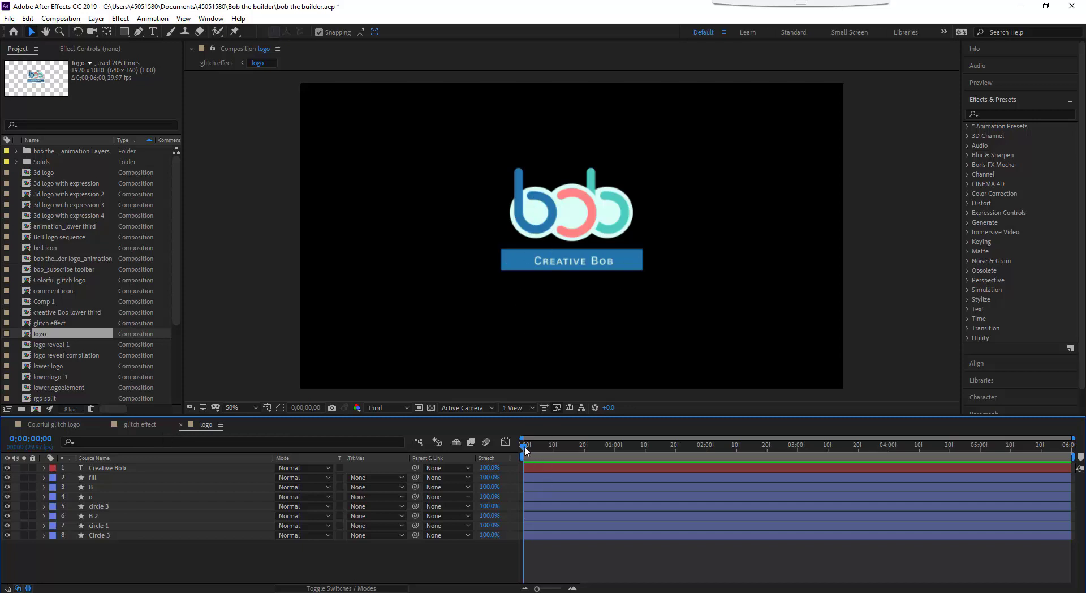
drag(535, 446, 639, 445)
drag(856, 447, 587, 446)
click(180, 424)
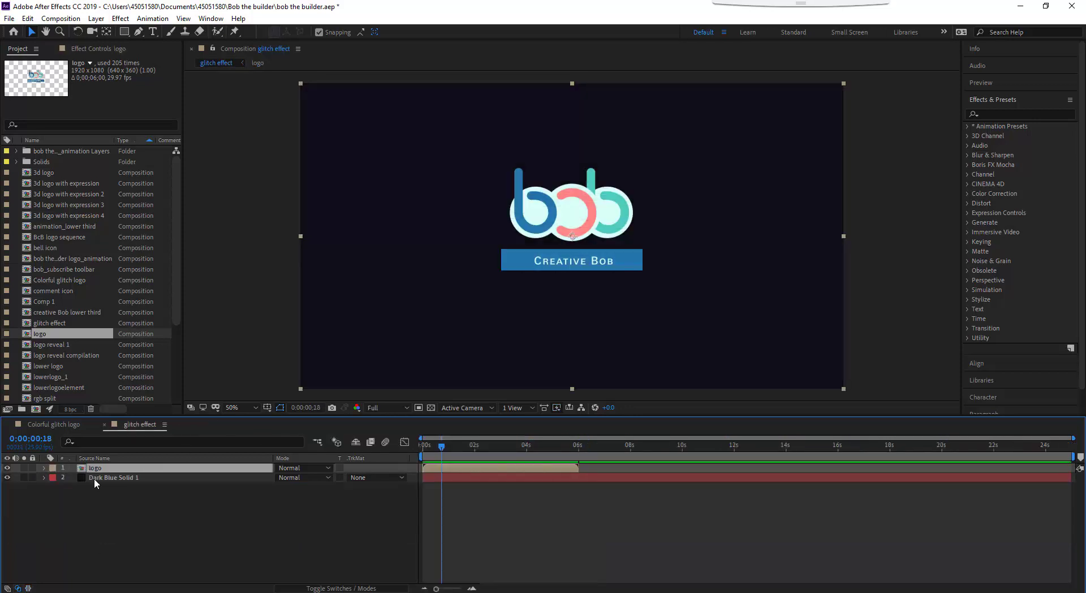
Move the Creative Bob logo layer slightly lower in the 'glitch effect' frame
click(103, 469)
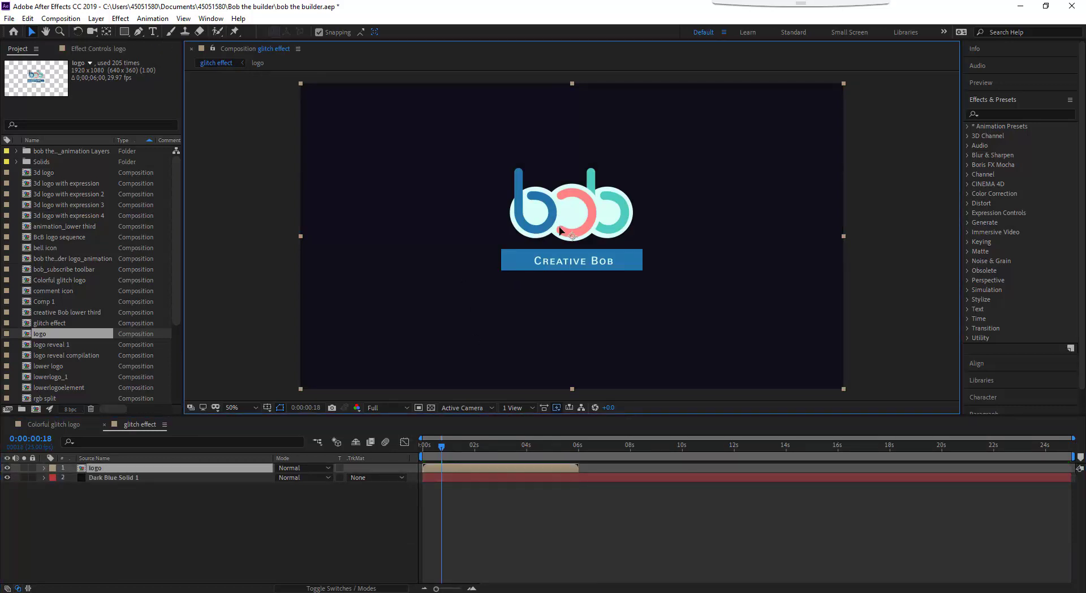
drag(557, 219, 560, 239)
click(276, 259)
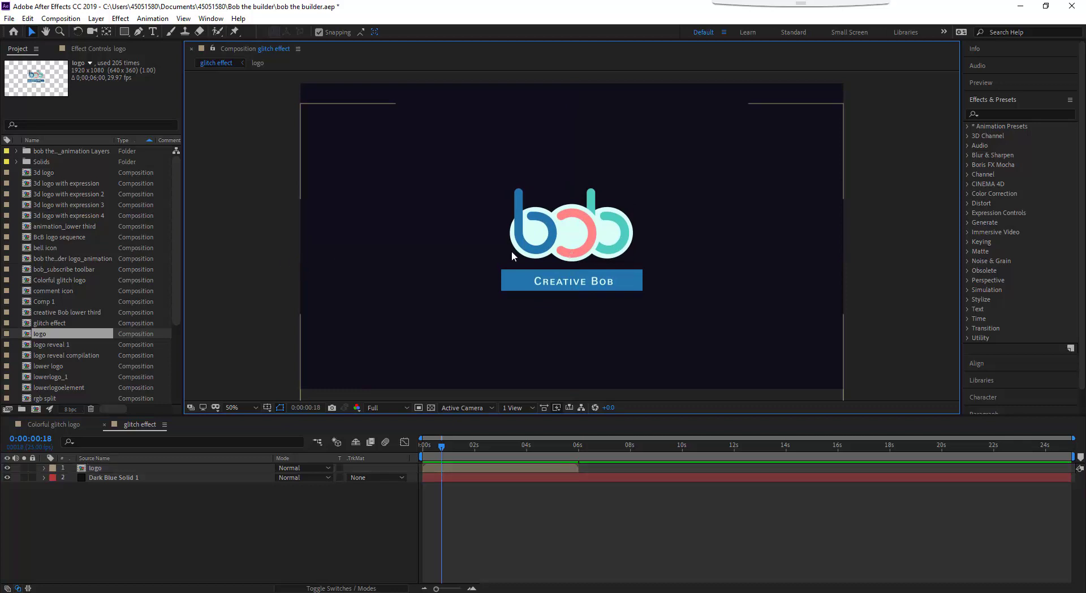
click(543, 244)
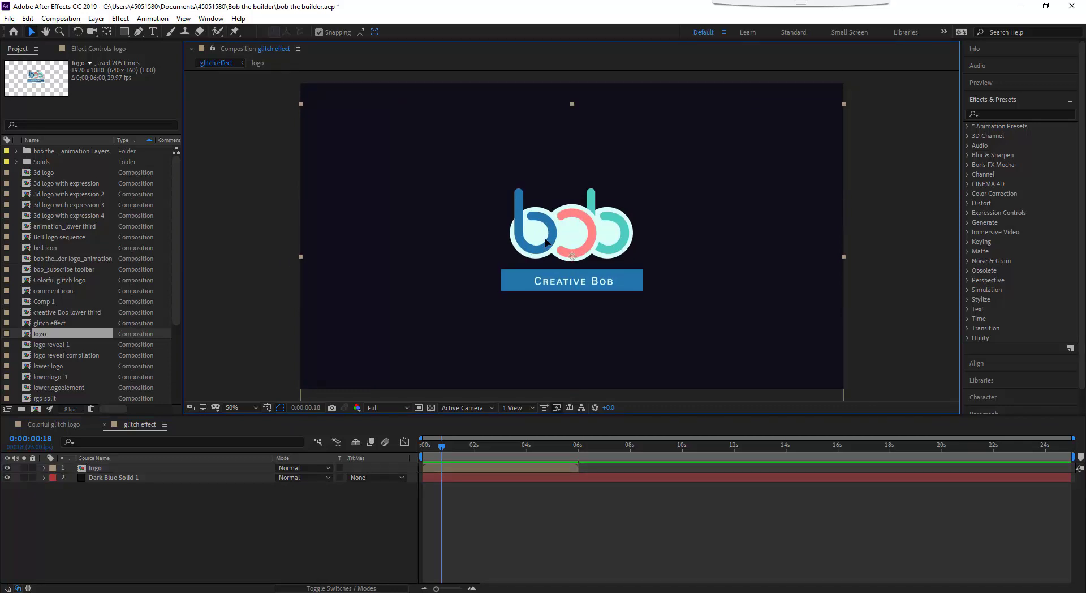
click(93, 476)
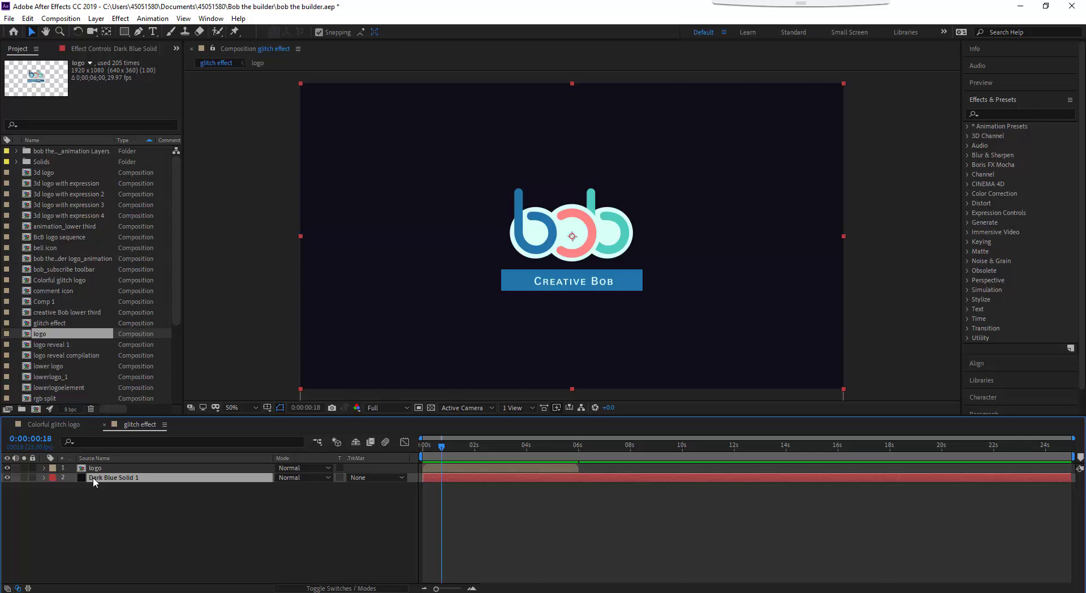
click(94, 507)
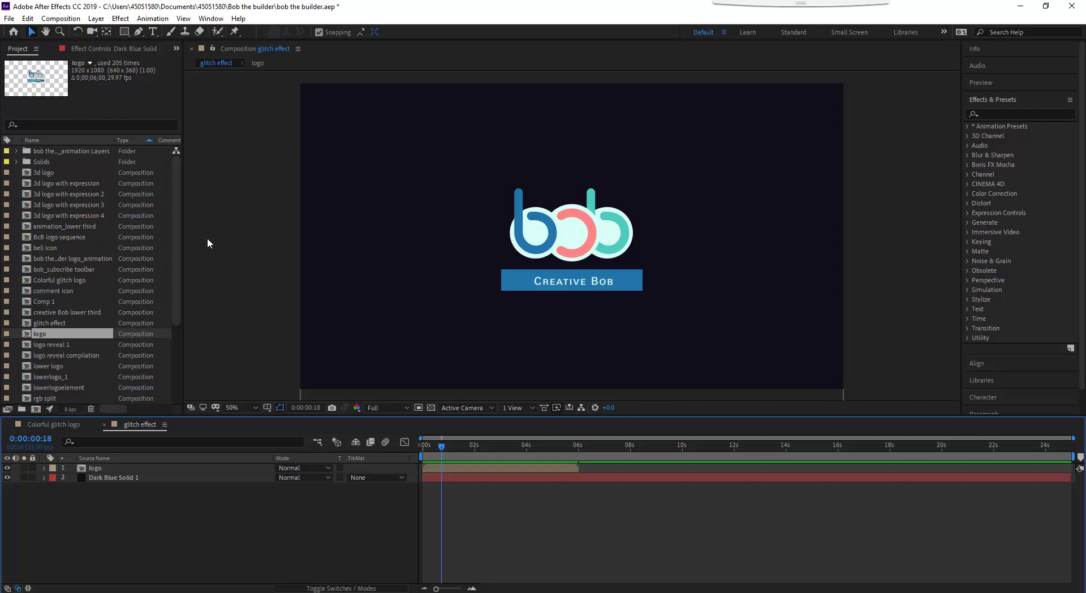
Add 'Dark Blue Solid 2' on top and apply Fractal Noise to it
key(ctrl+y)
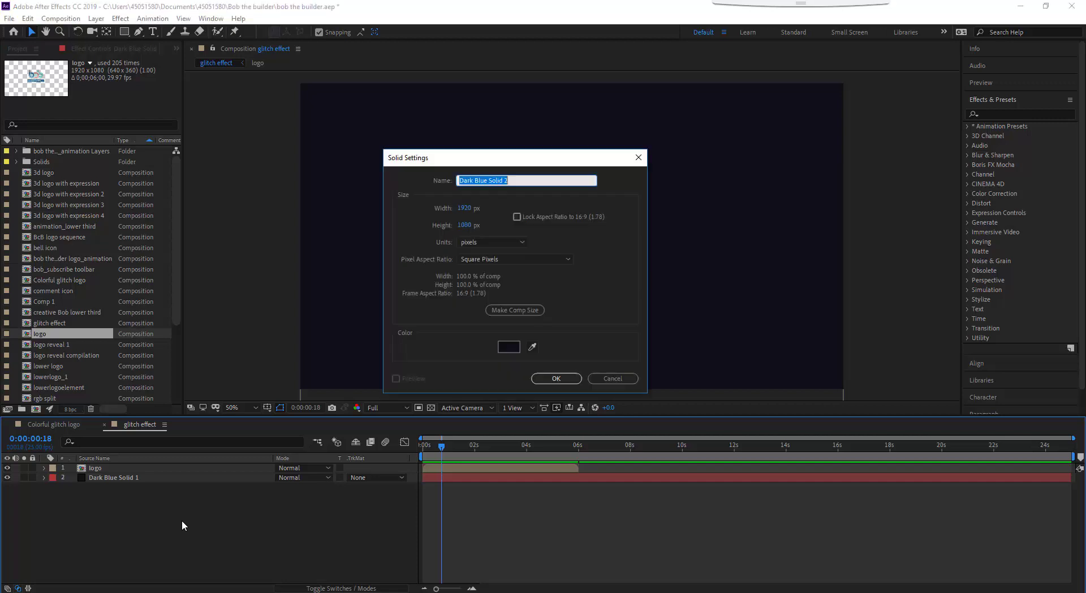
click(556, 378)
click(122, 18)
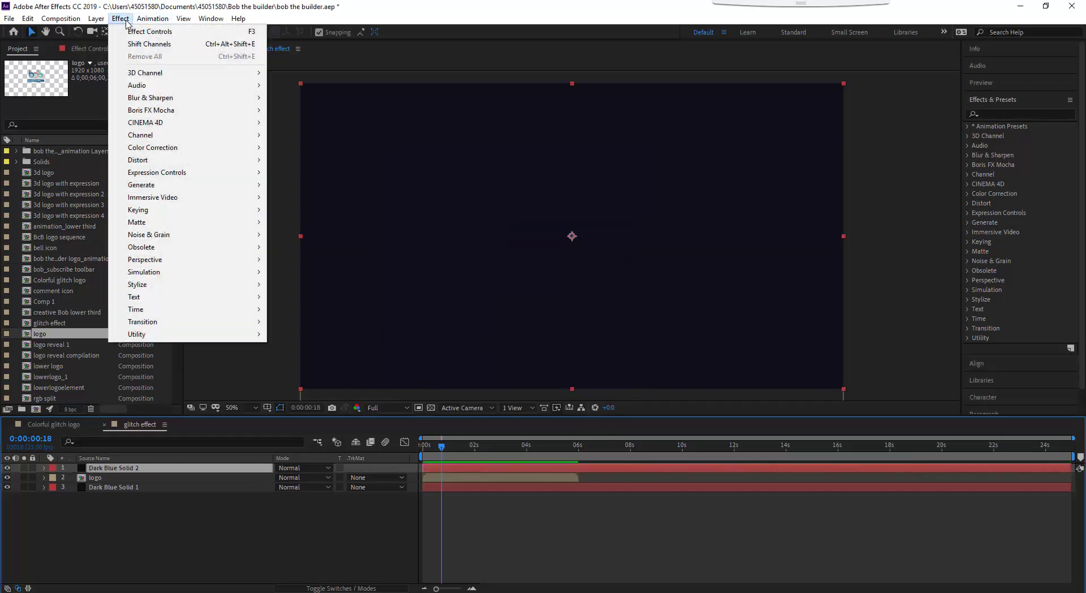
mouse_move(170, 234)
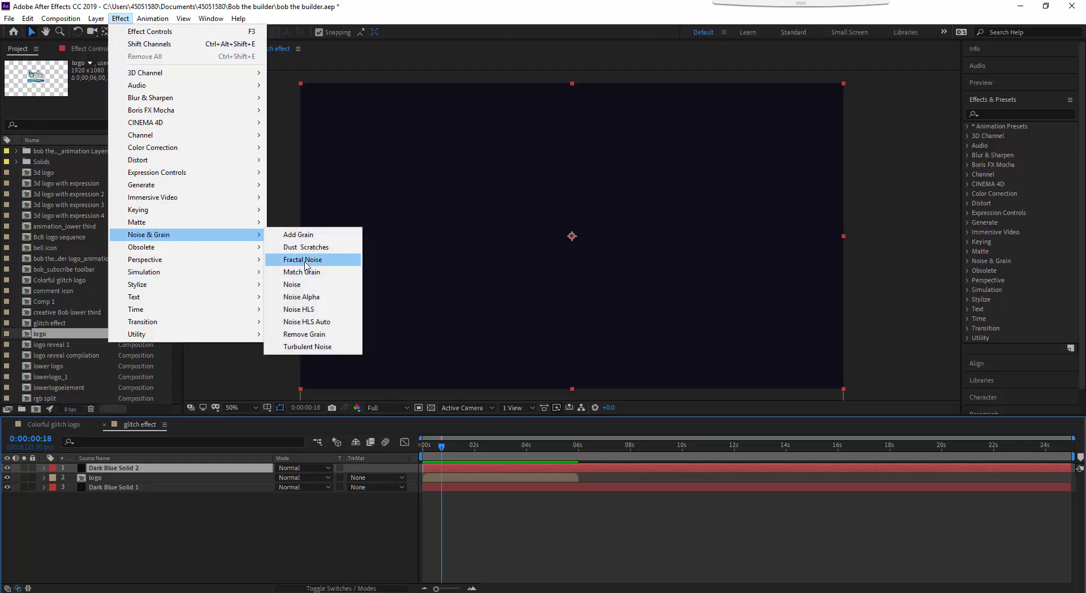
click(314, 260)
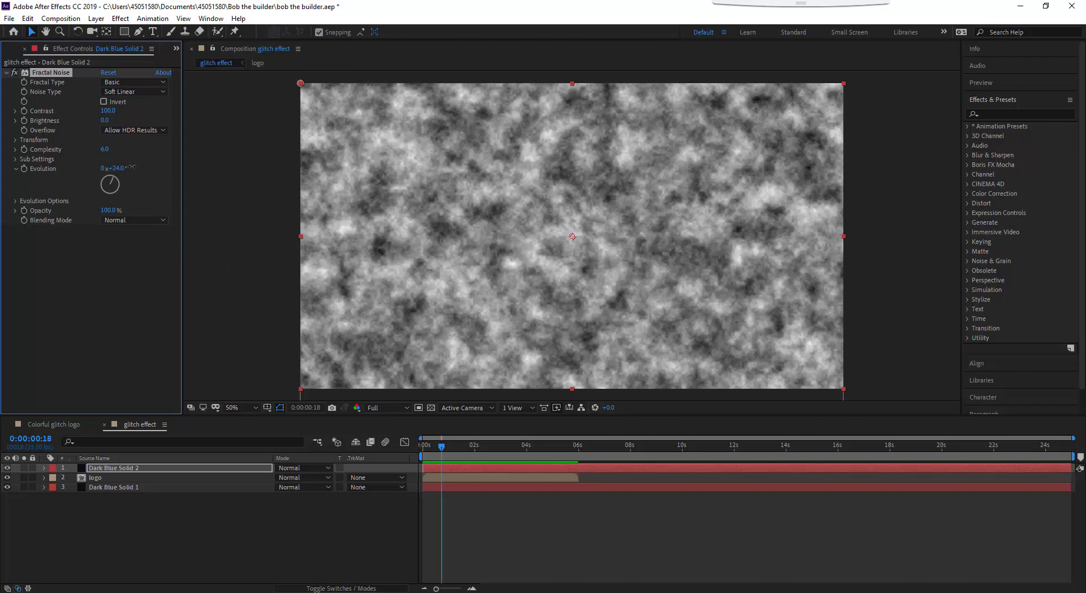
Set Evolution to 1x+258.0° and trim the comp to a work area ending at 0:00:06:01
mouse_move(118, 168)
mouse_down()
mouse_move(381, 186)
mouse_move(508, 181)
mouse_move(538, 203)
mouse_move(380, 215)
mouse_up()
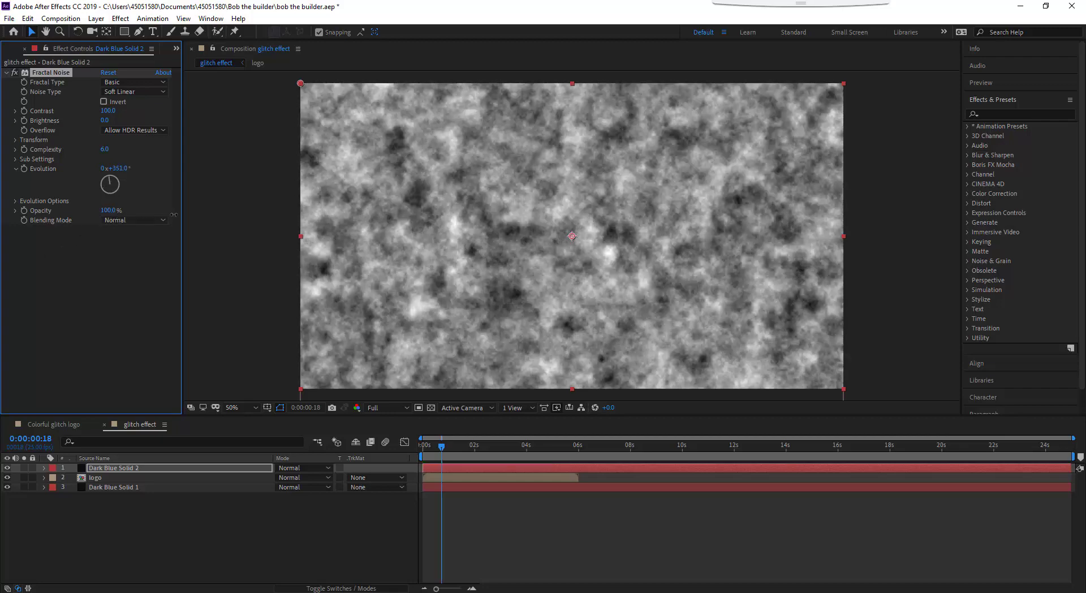
mouse_move(210, 214)
mouse_down()
mouse_move(349, 172)
mouse_move(88, 180)
mouse_move(283, 182)
mouse_up()
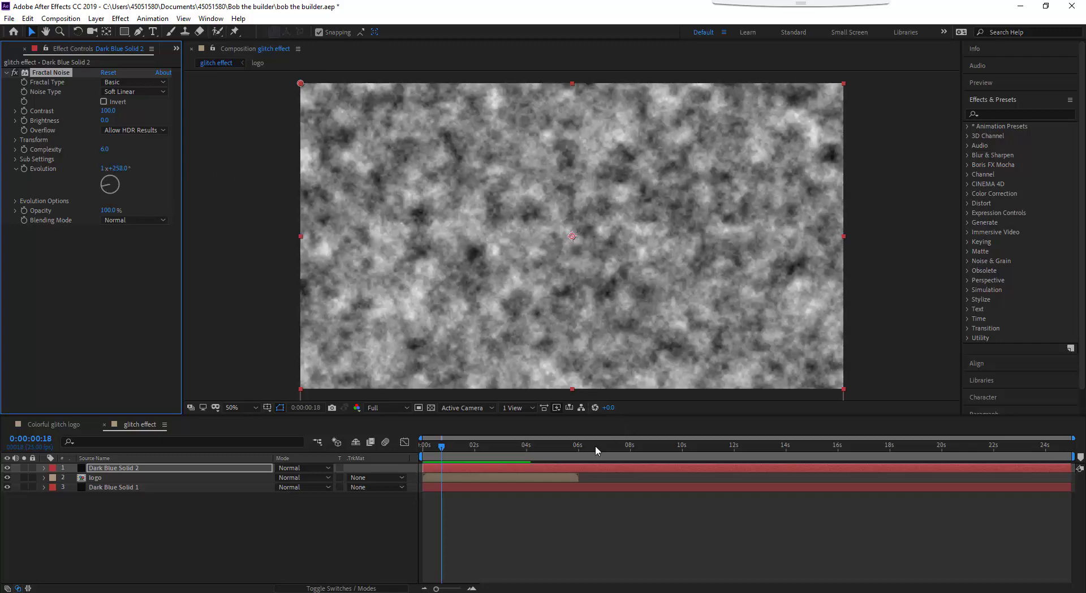
click(577, 447)
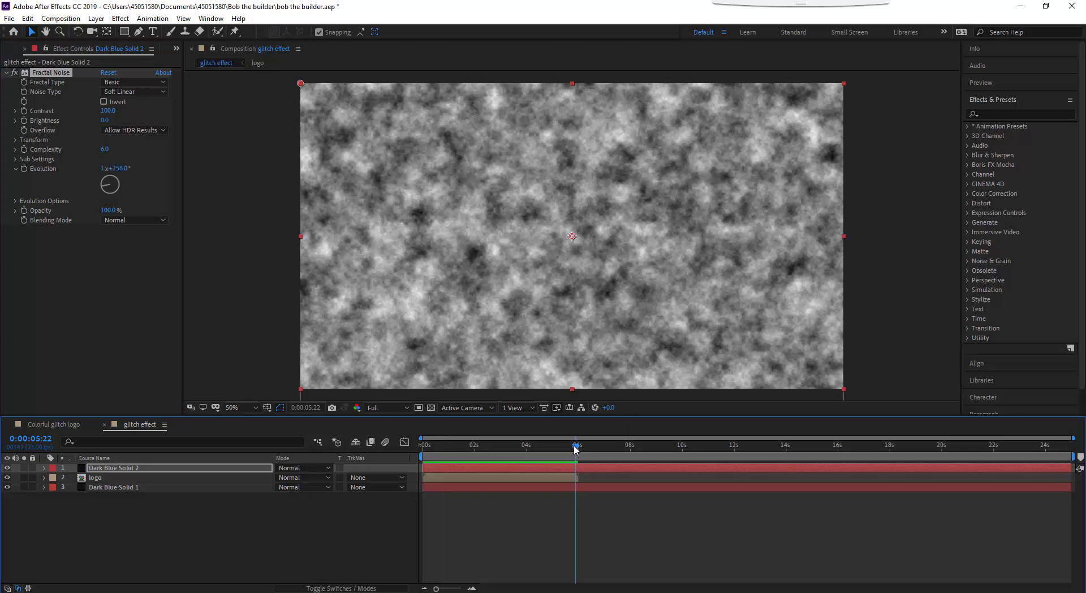
drag(576, 449, 579, 448)
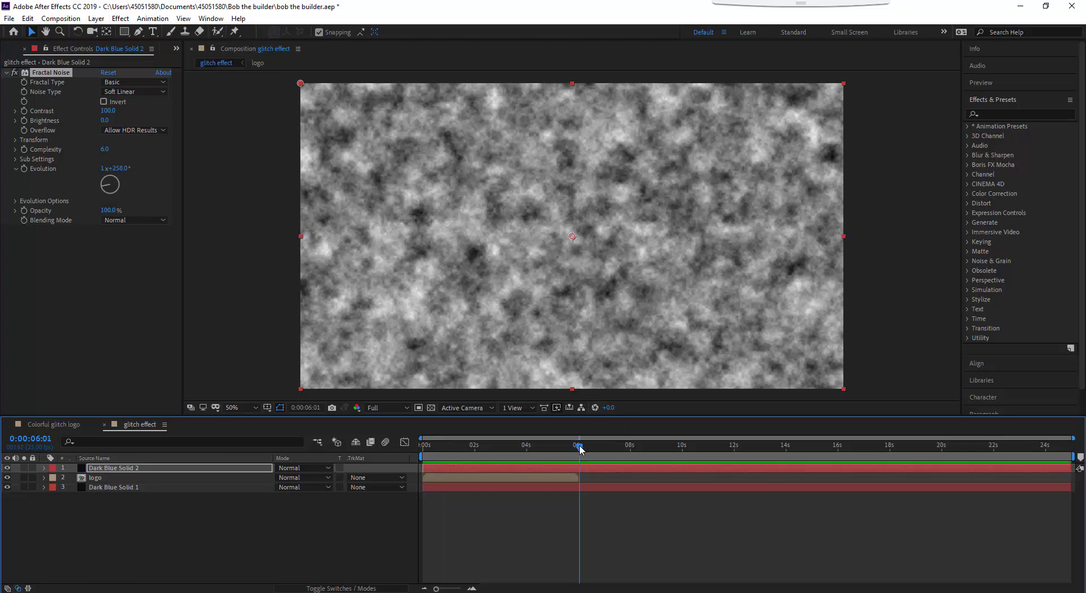
key(n)
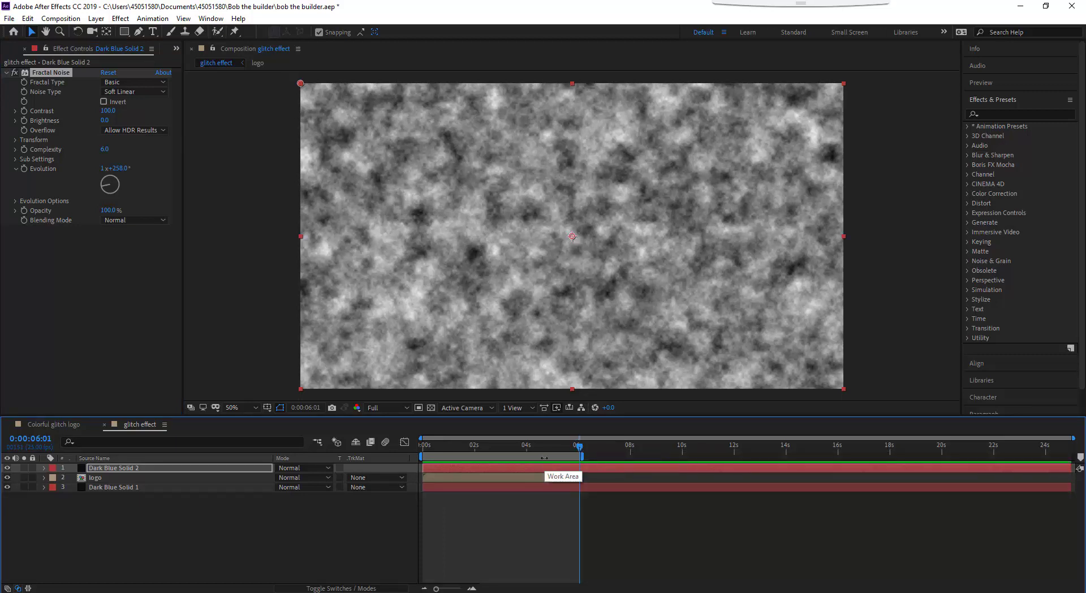
right_click(544, 458)
click(566, 488)
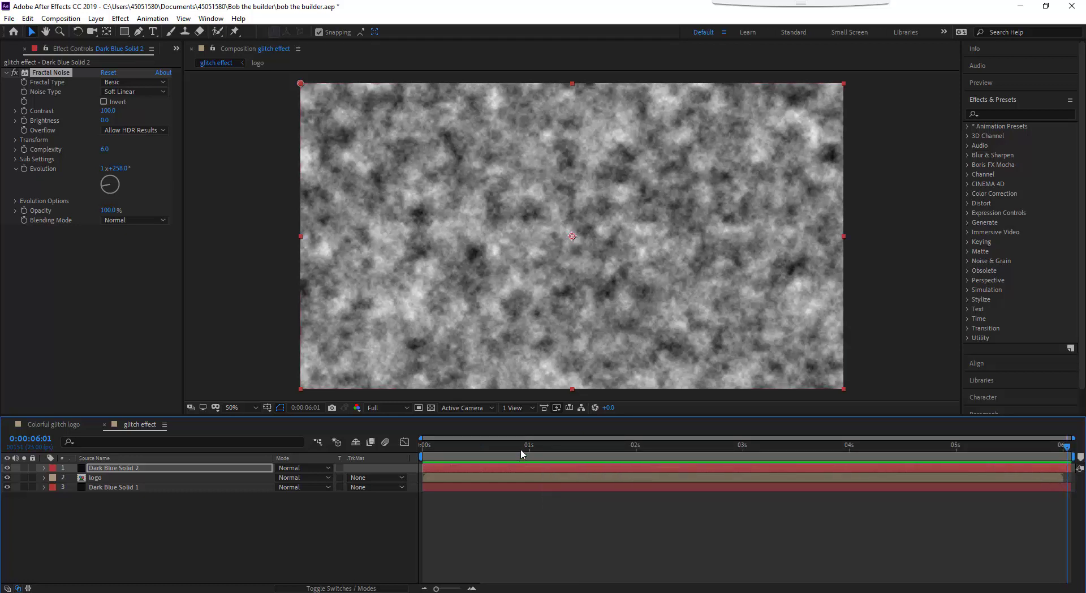
drag(521, 454, 388, 472)
Reset the Fractal Noise Evolution on Dark Blue Solid 2 to 0x+0.0°
click(182, 468)
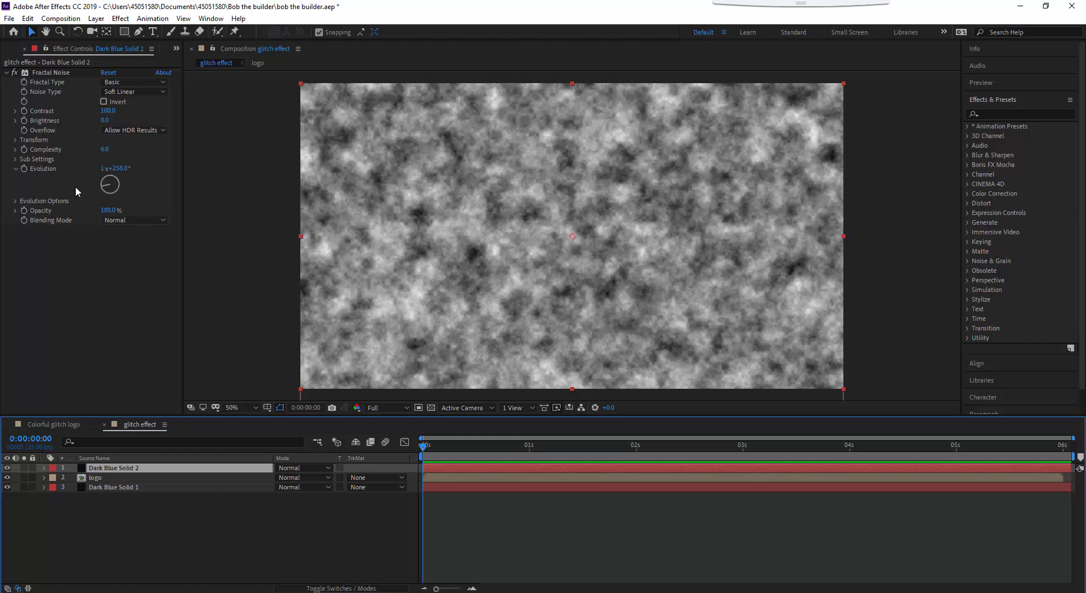
click(119, 168)
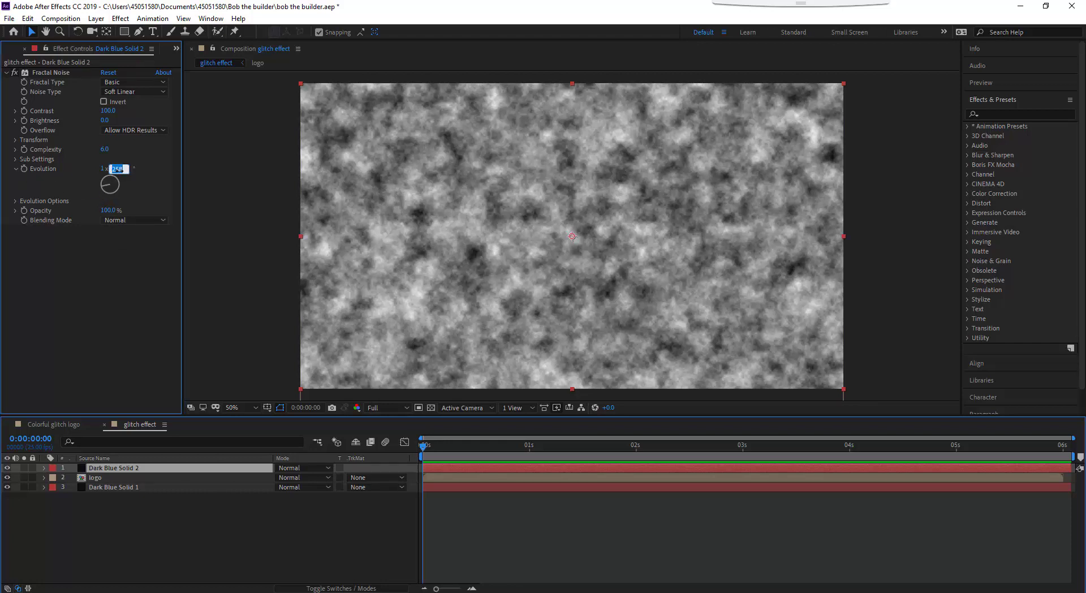
text(0)
key(Return)
click(103, 168)
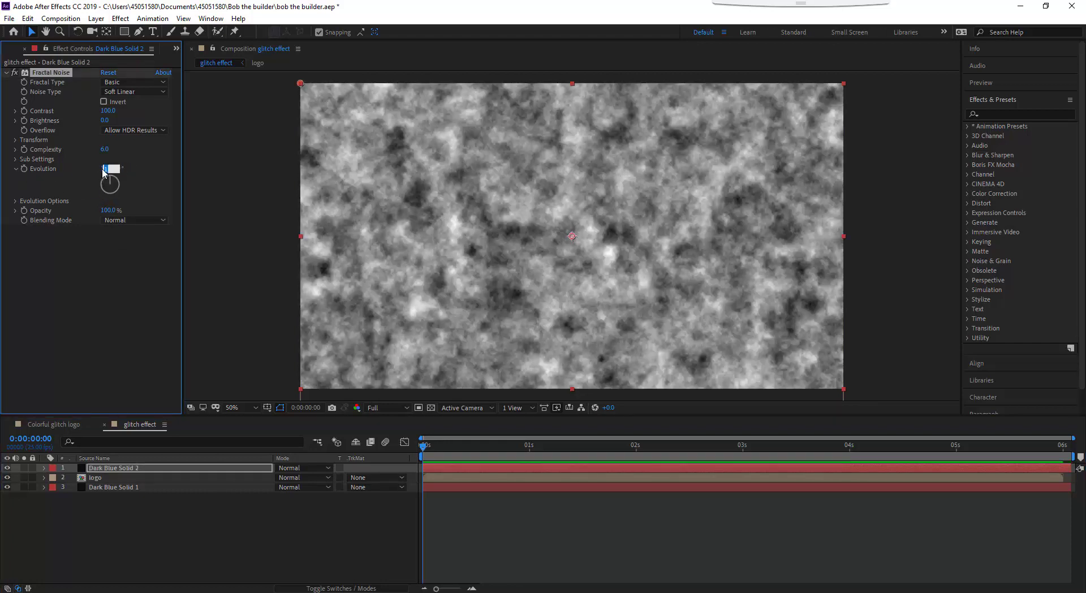
text(0)
key(Return)
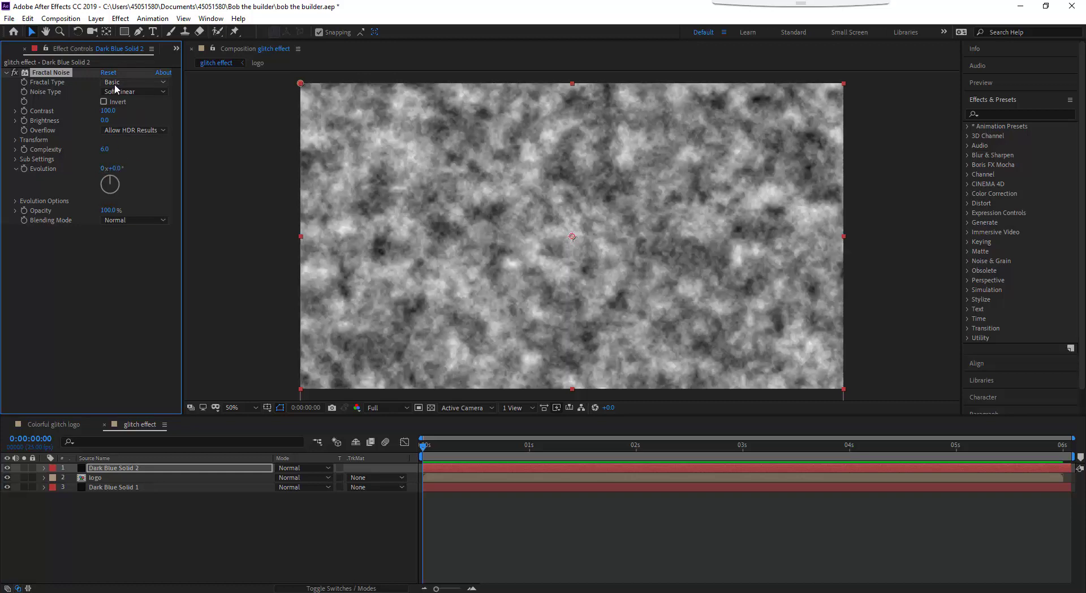
Keyframe Evolution from 0x+0.0° at the start to 5 revolutions at the comp's end
click(24, 169)
drag(416, 450, 1069, 477)
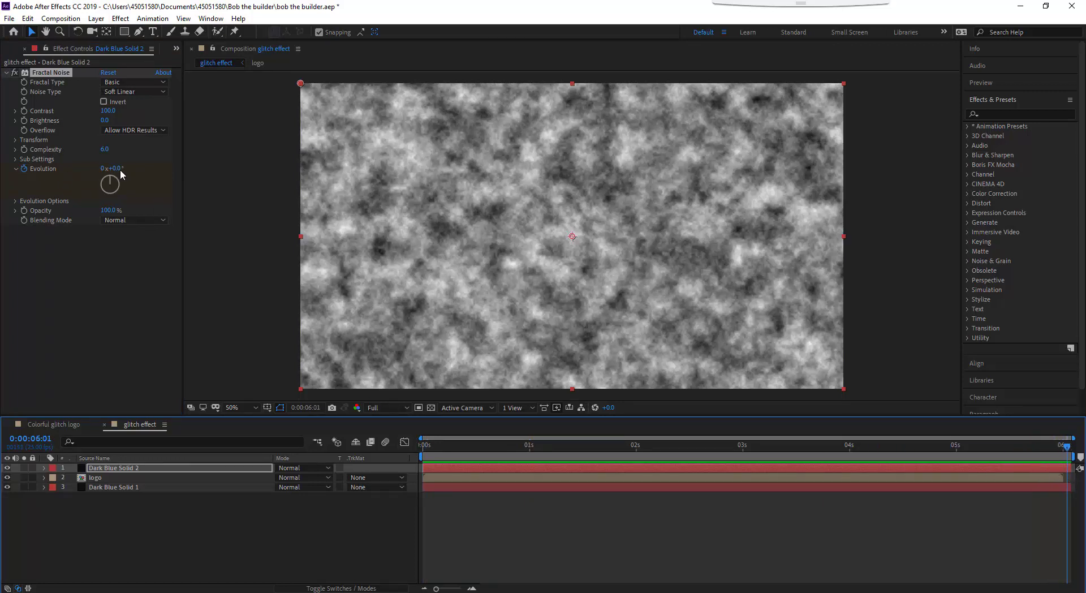
click(102, 168)
text(2)
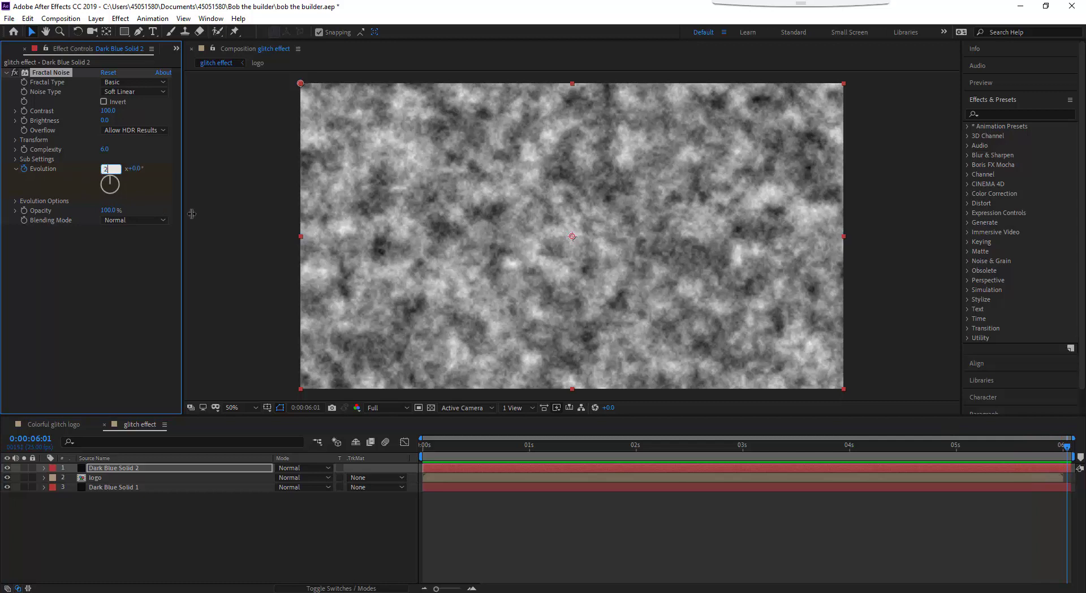
key(Return)
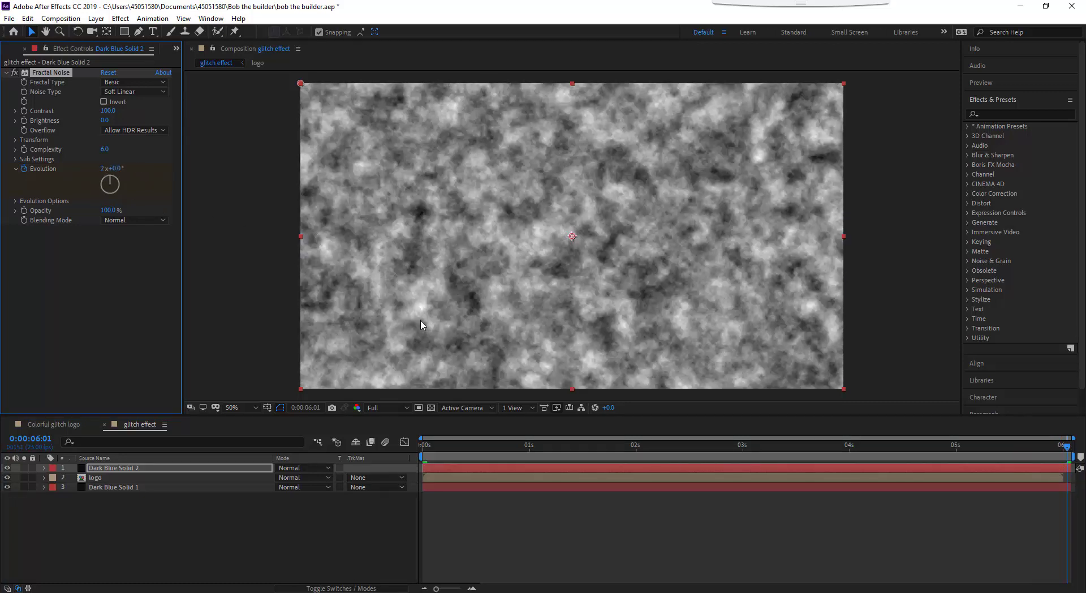
drag(453, 454, 388, 447)
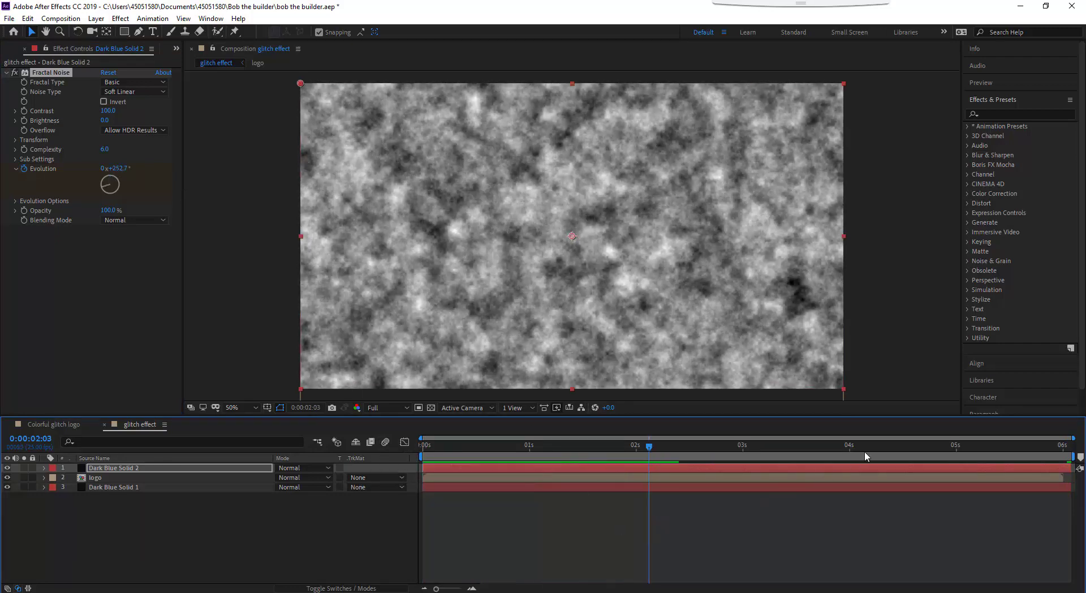
drag(903, 447, 1067, 447)
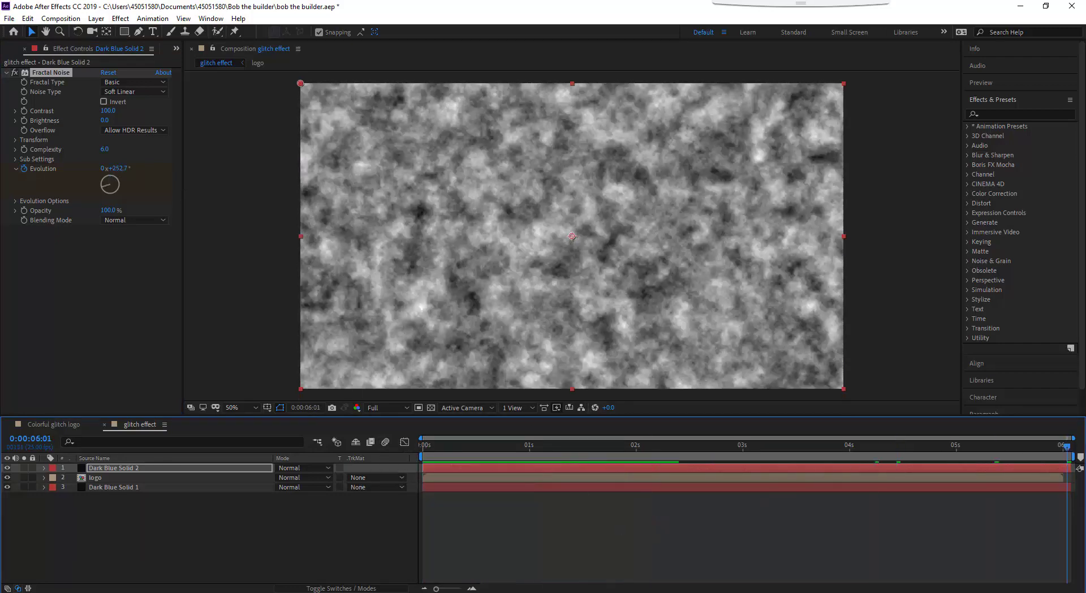
click(104, 168)
key(Return)
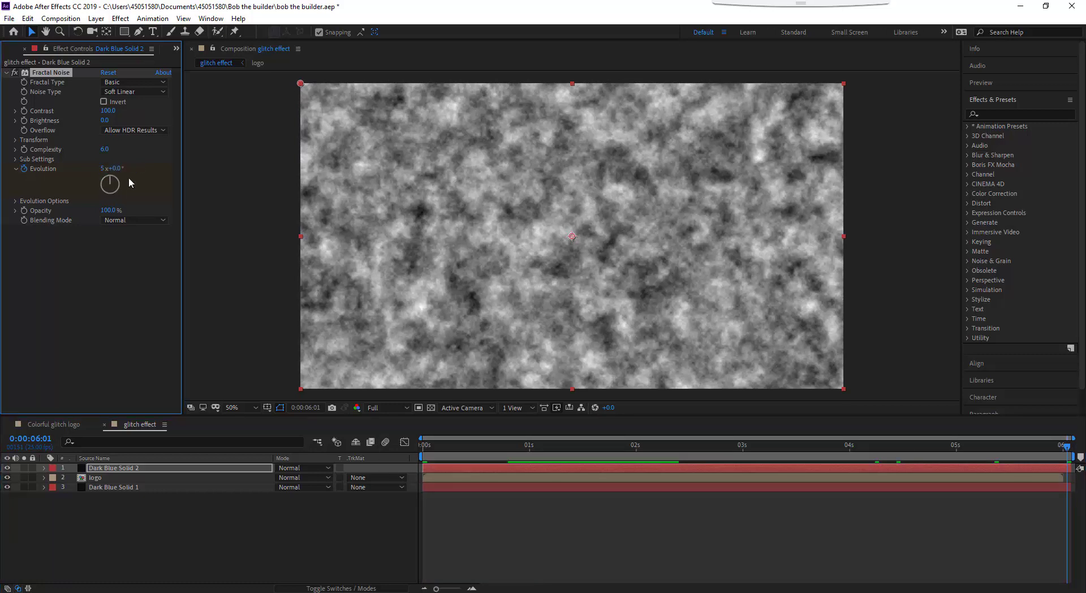
drag(443, 447, 386, 449)
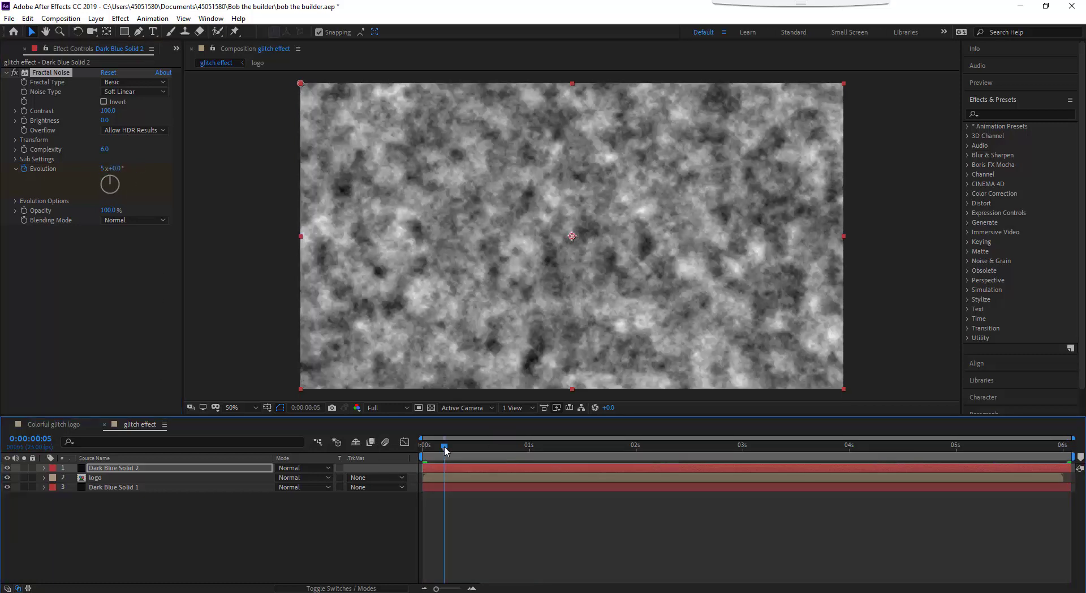
Preview the evolving noise from the start, then return to the first frame
key(space)
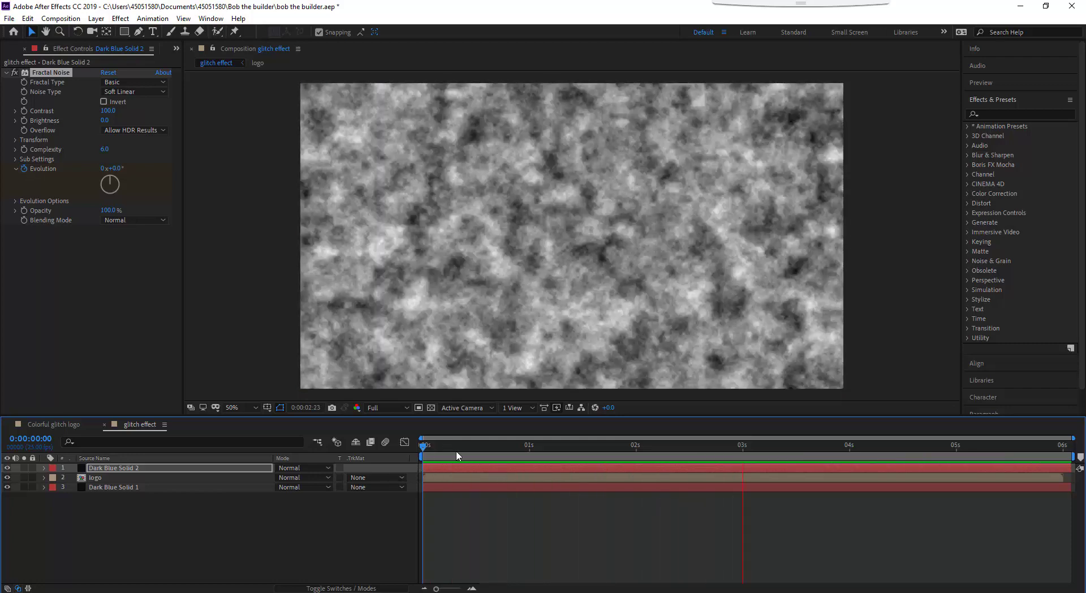
click(458, 453)
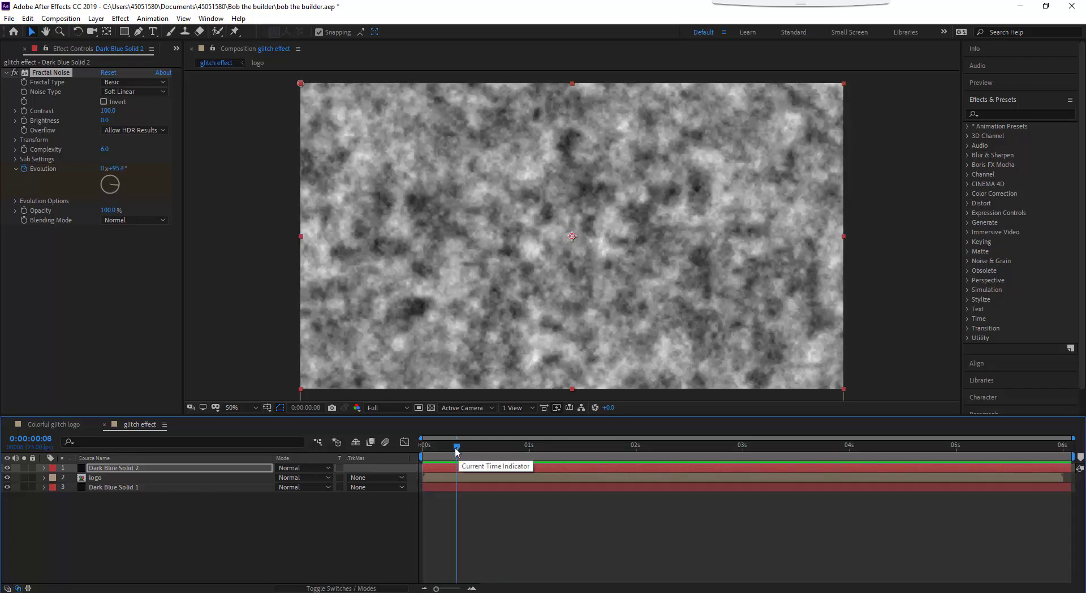
drag(457, 451, 411, 458)
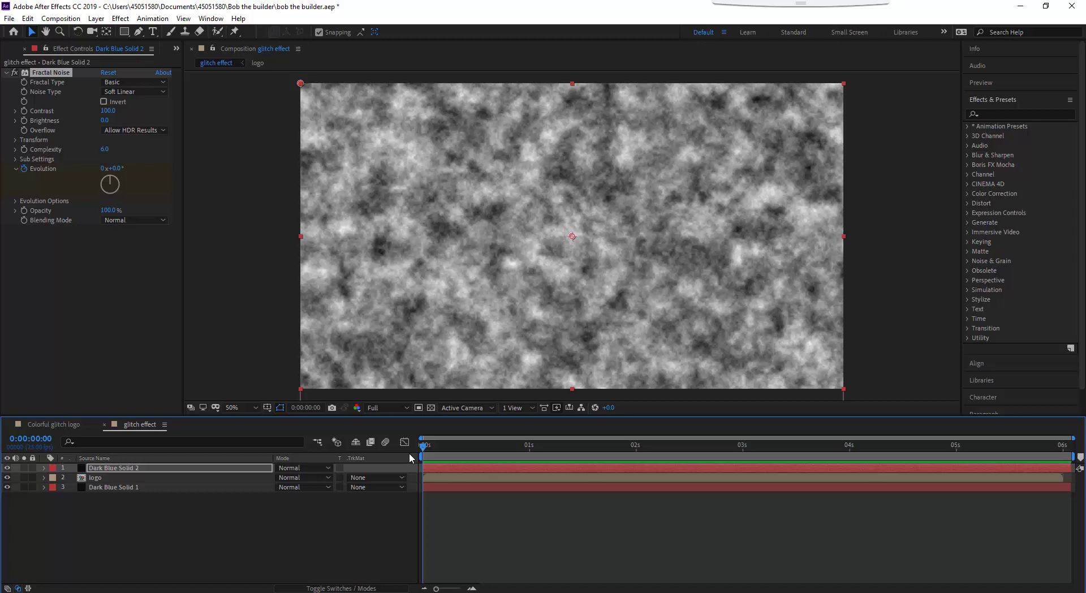
Replace the Evolution keyframes with the expression time*300
key(s)
key(s)
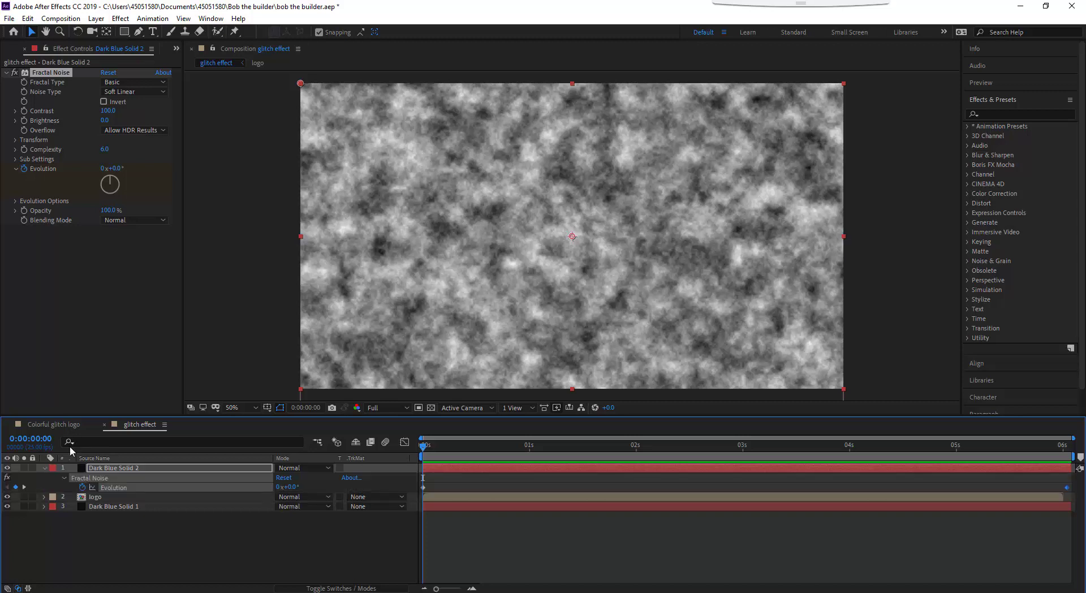
alt+click(25, 169)
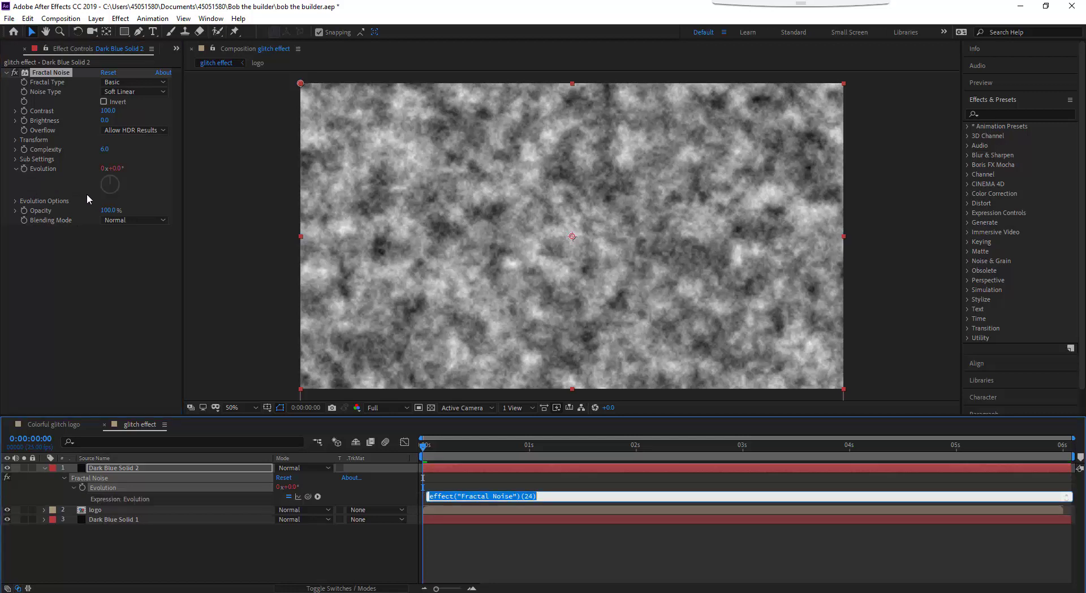
text(time*300;)
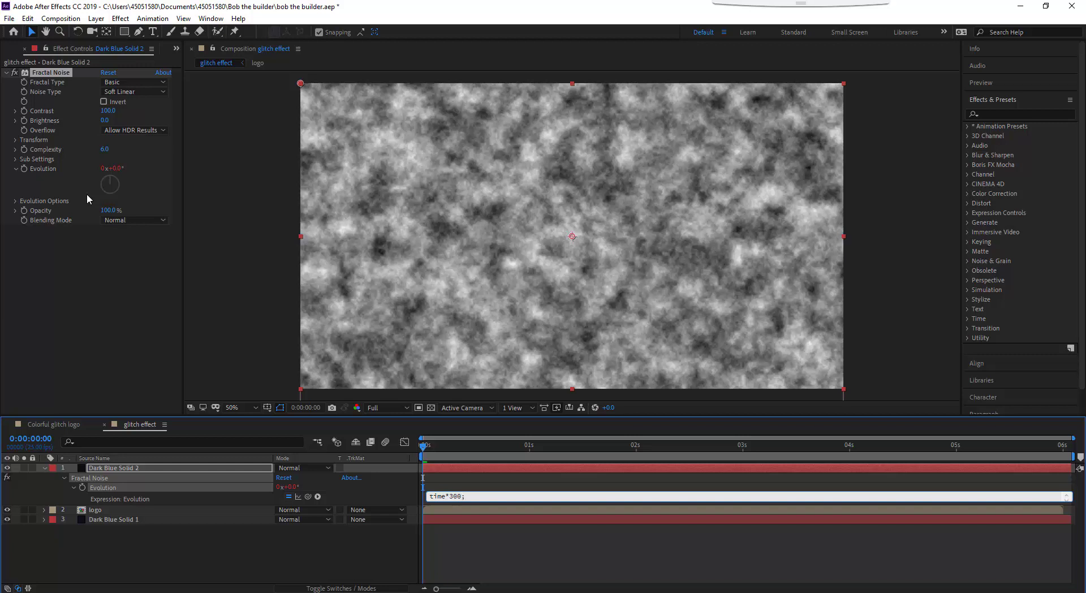
click(194, 248)
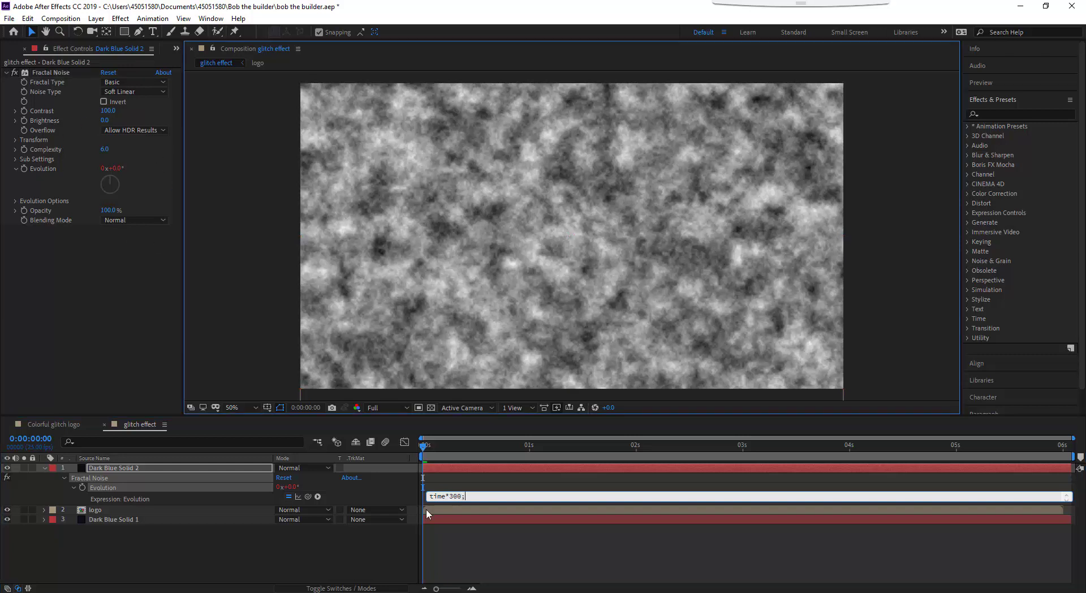
Set the viewer resolution to Half and preview the noise animation
click(423, 447)
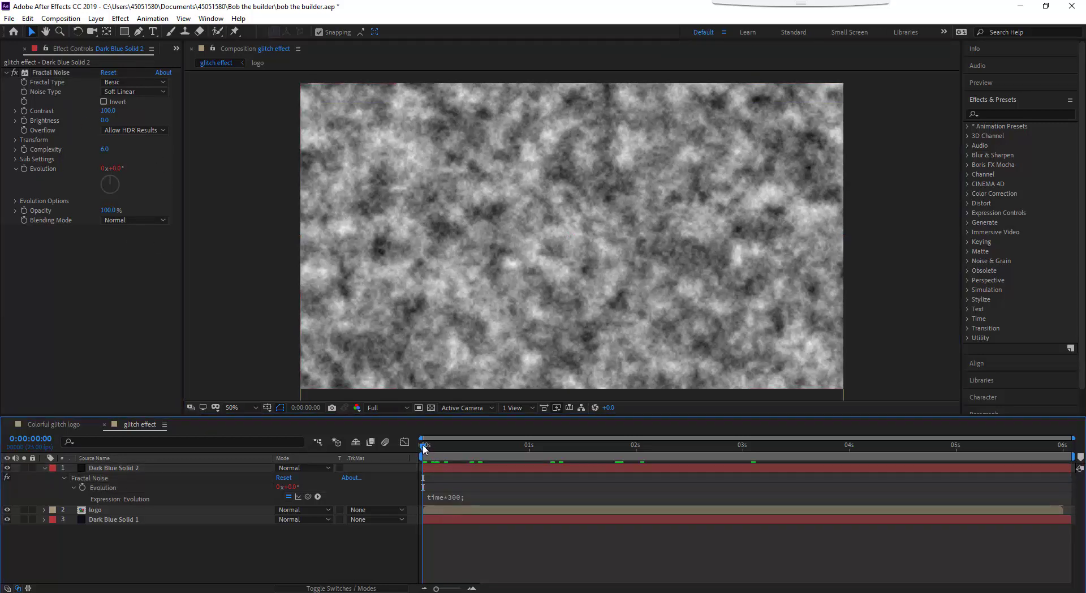
click(387, 407)
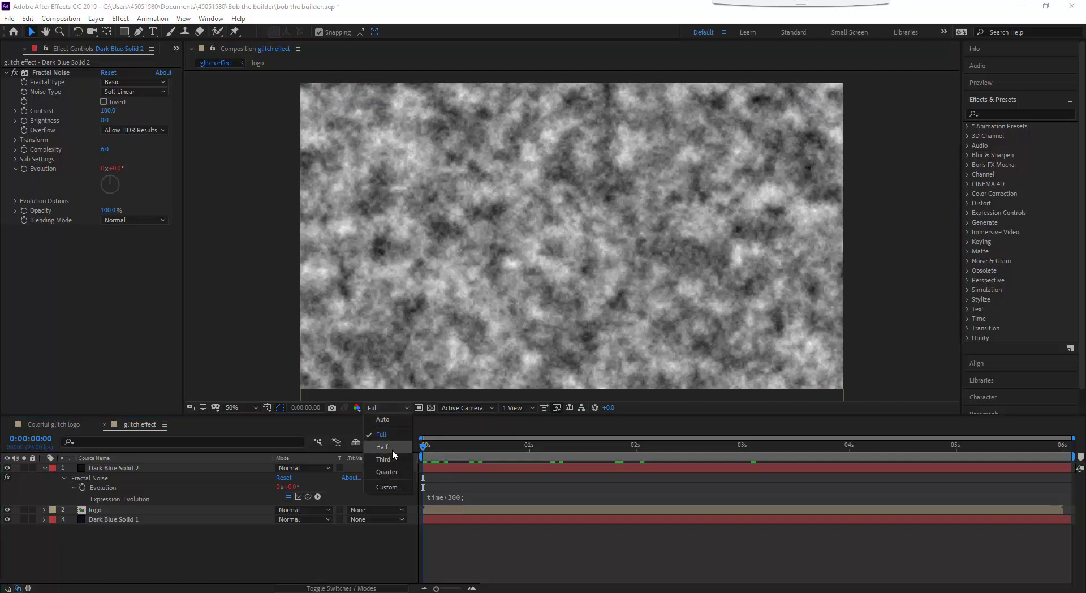
click(383, 447)
click(423, 451)
key(space)
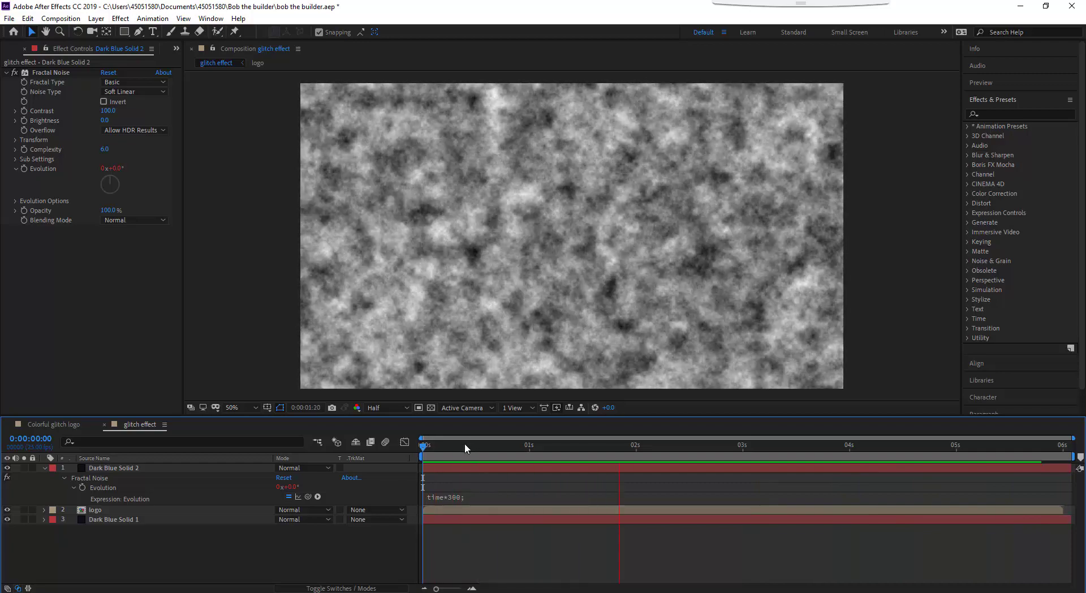
drag(464, 445, 405, 454)
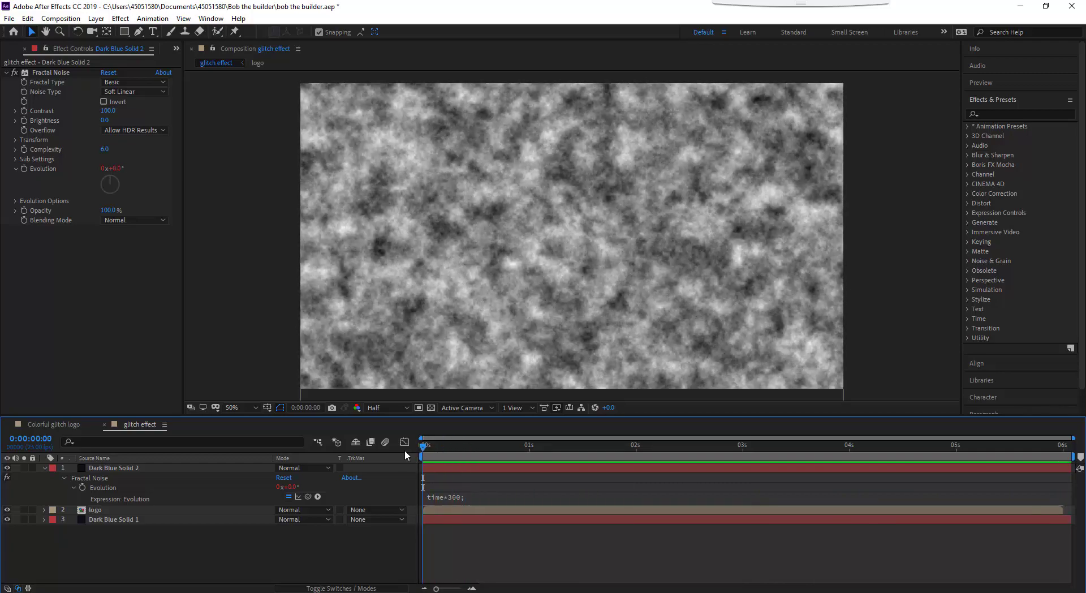
click(150, 467)
Switch the Fractal Noise type to Block and preview the blocky noise
click(123, 93)
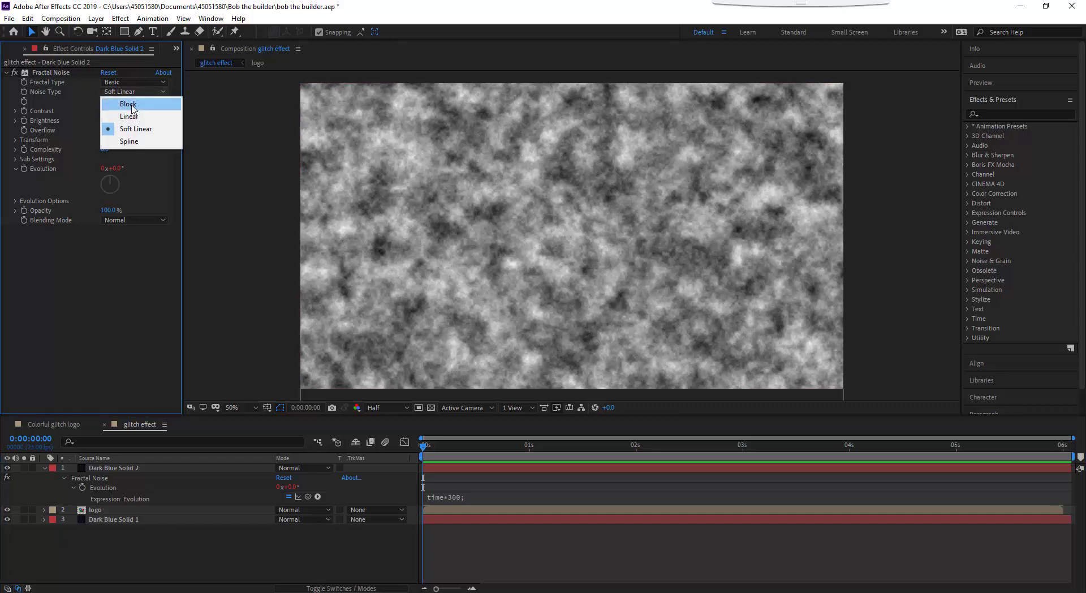
click(120, 100)
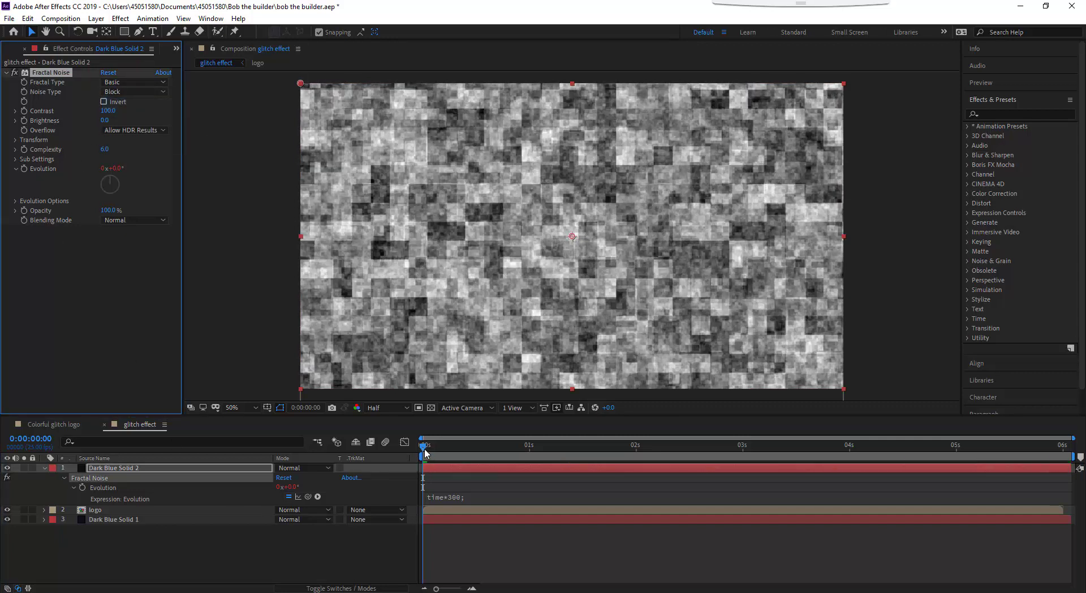
click(426, 450)
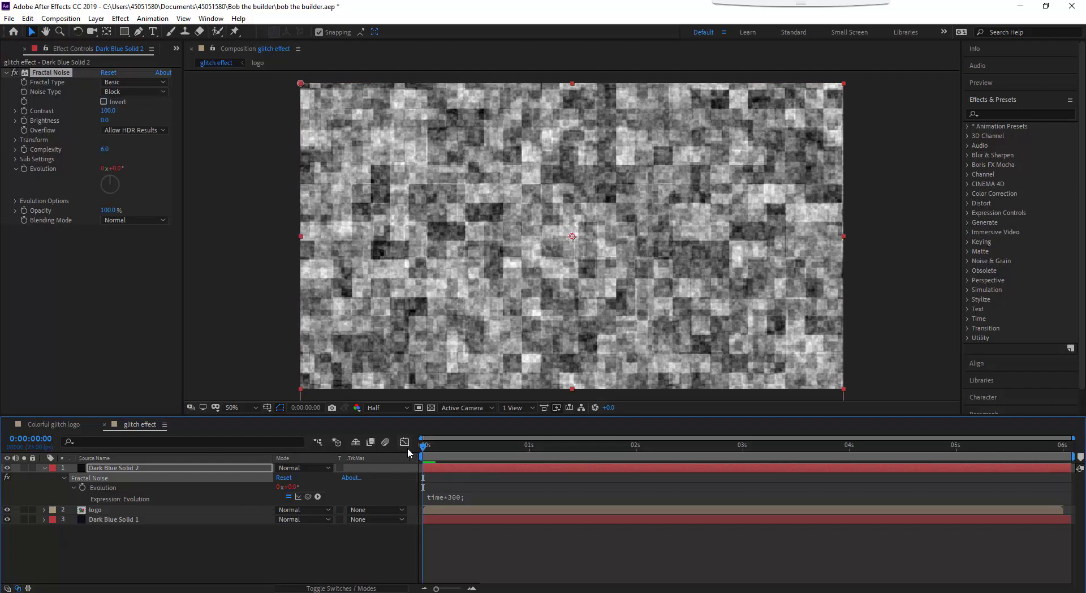
key(space)
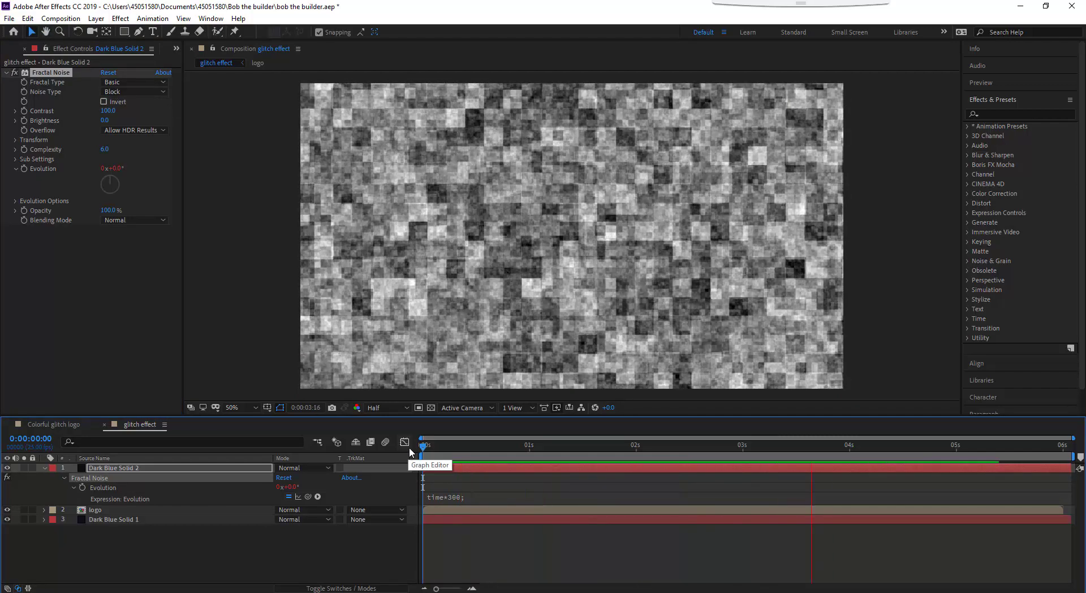
key(space)
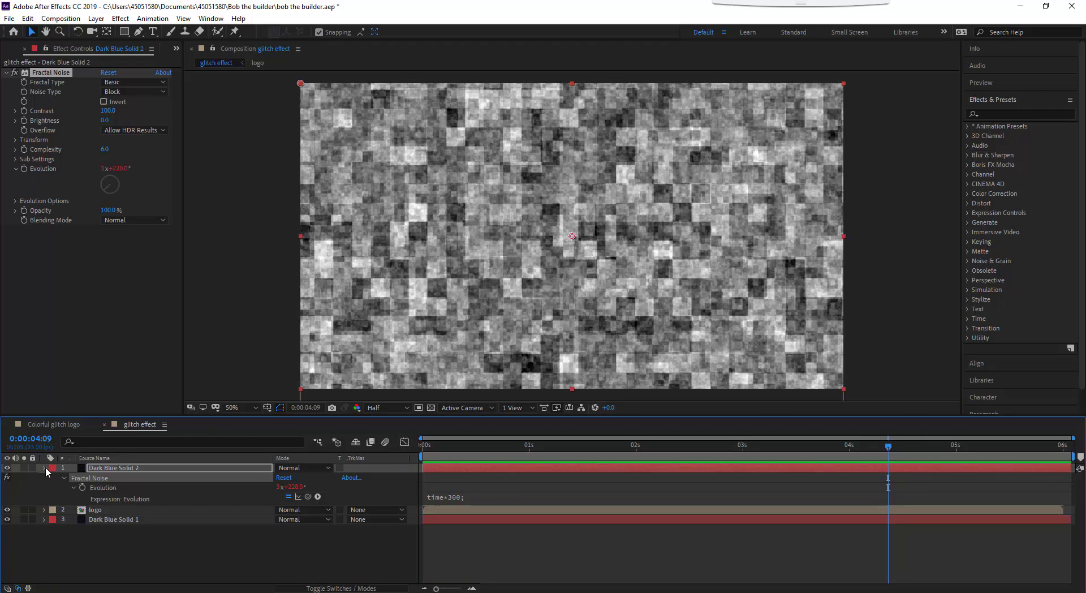
Hide Dark Blue Solid 2 and move the logo layer to the top of the stack
click(45, 467)
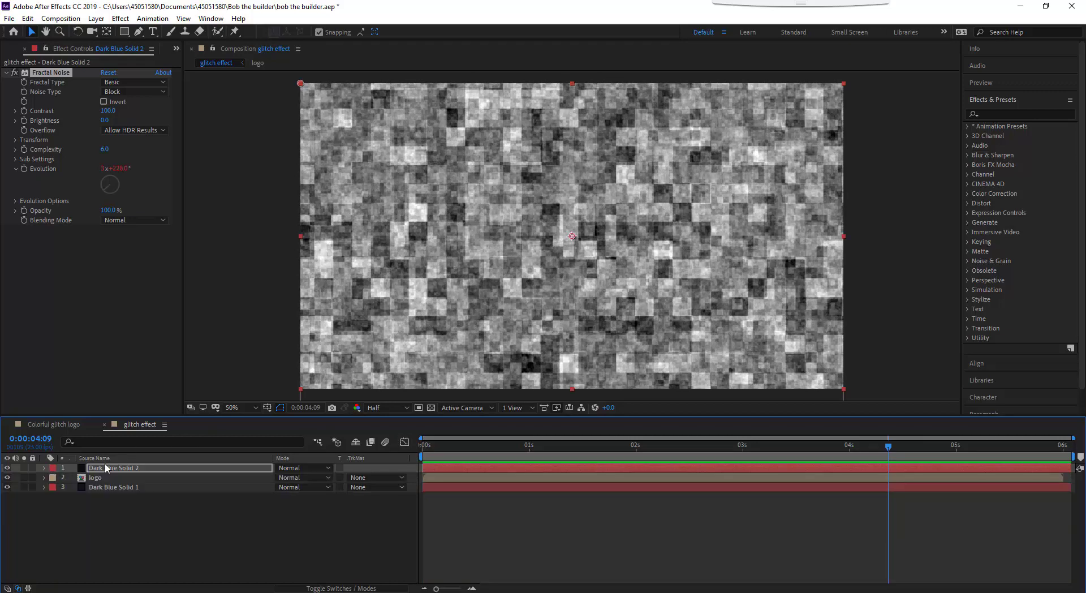
click(7, 467)
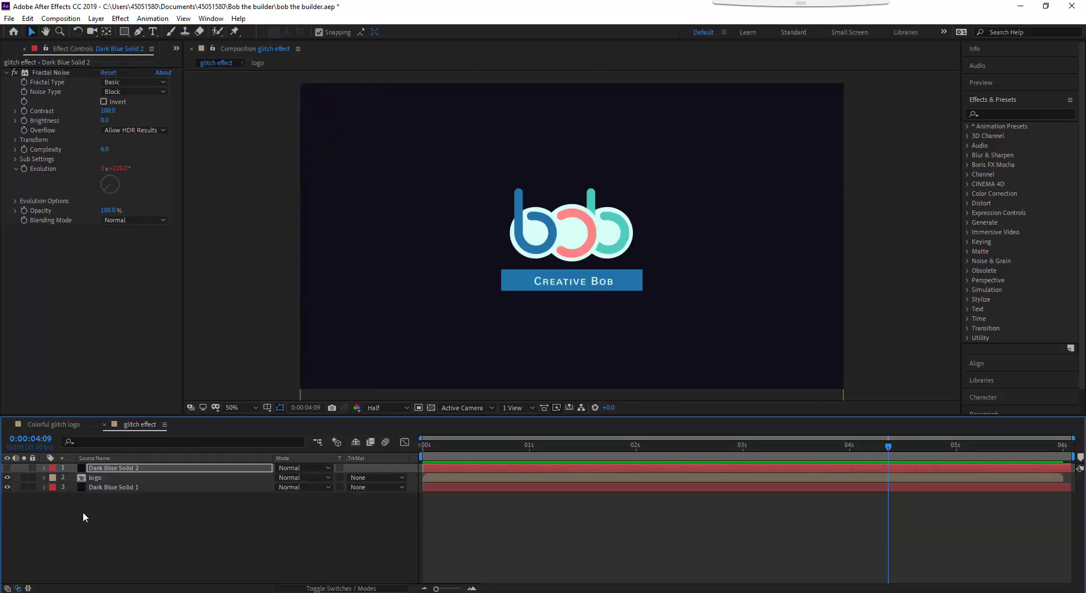
click(113, 477)
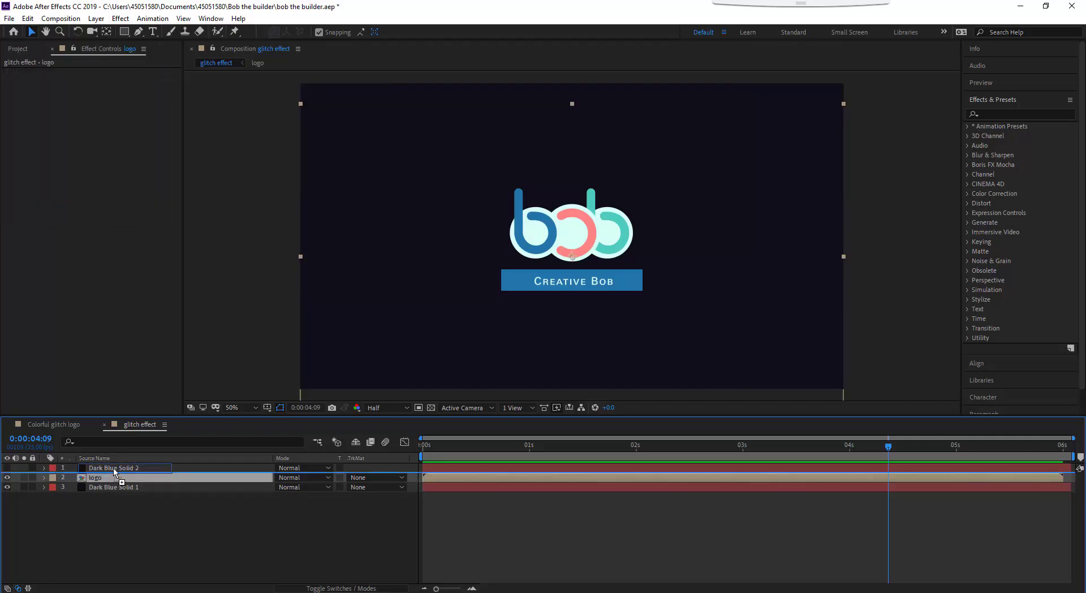
drag(113, 477, 115, 469)
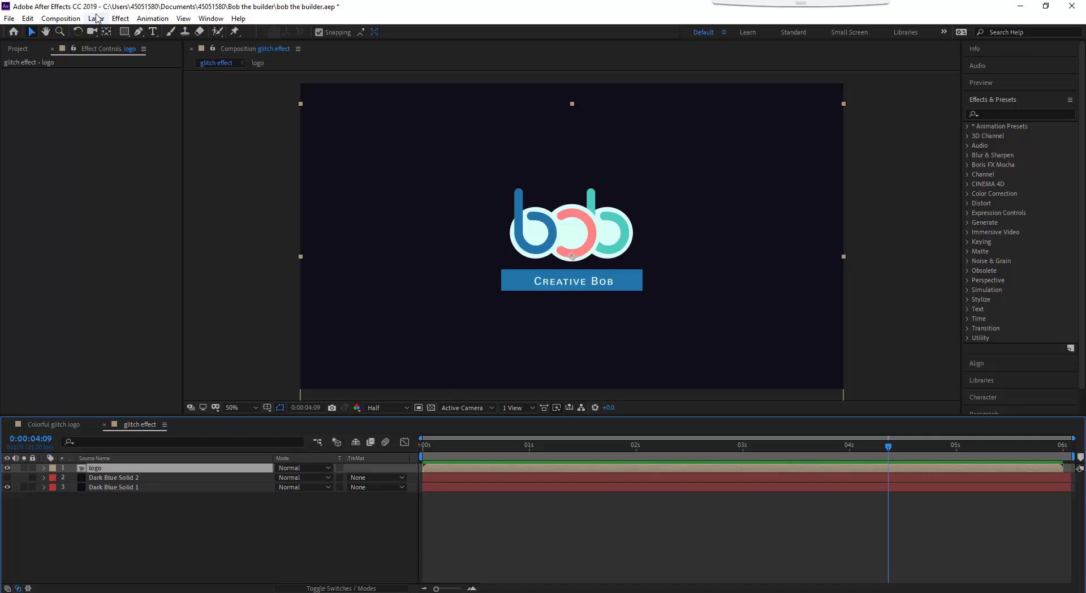
Apply Displacement Map to the logo, using Dark Blue Solid 2 as the displacement map layer
click(121, 18)
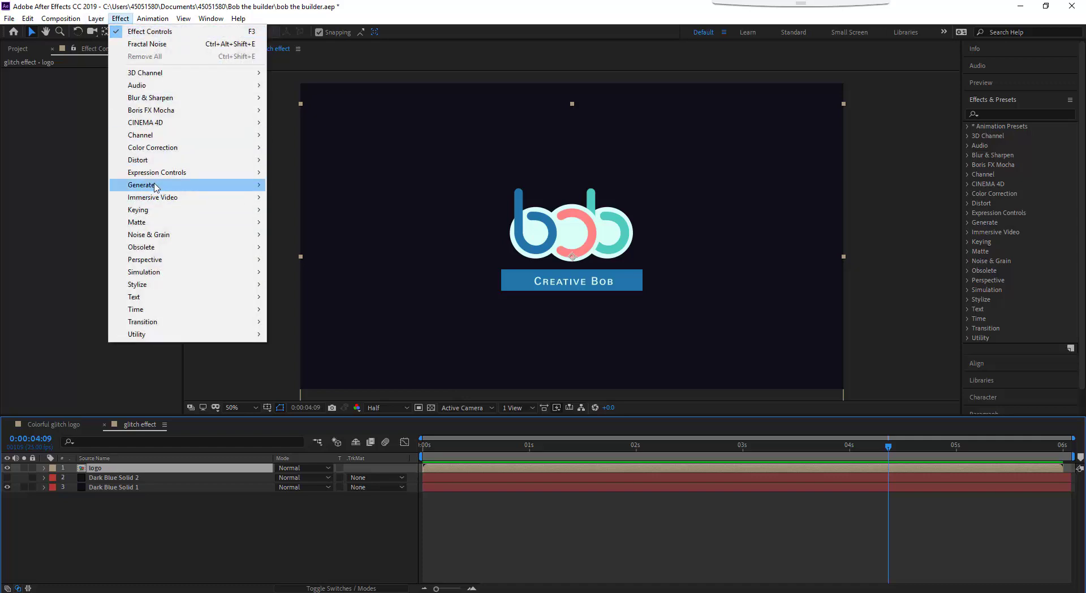
mouse_move(157, 164)
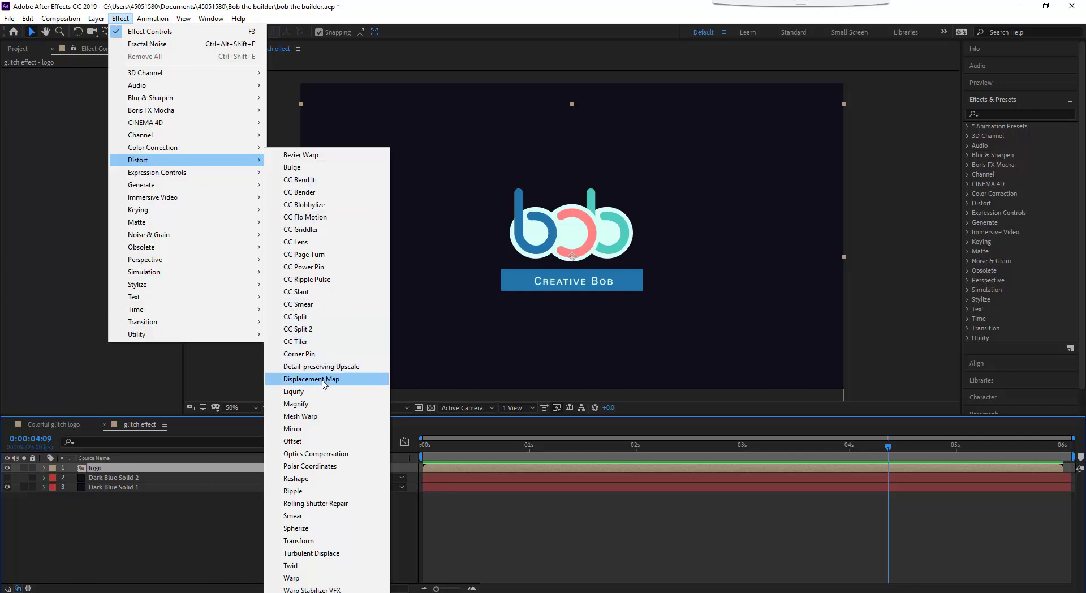
click(339, 379)
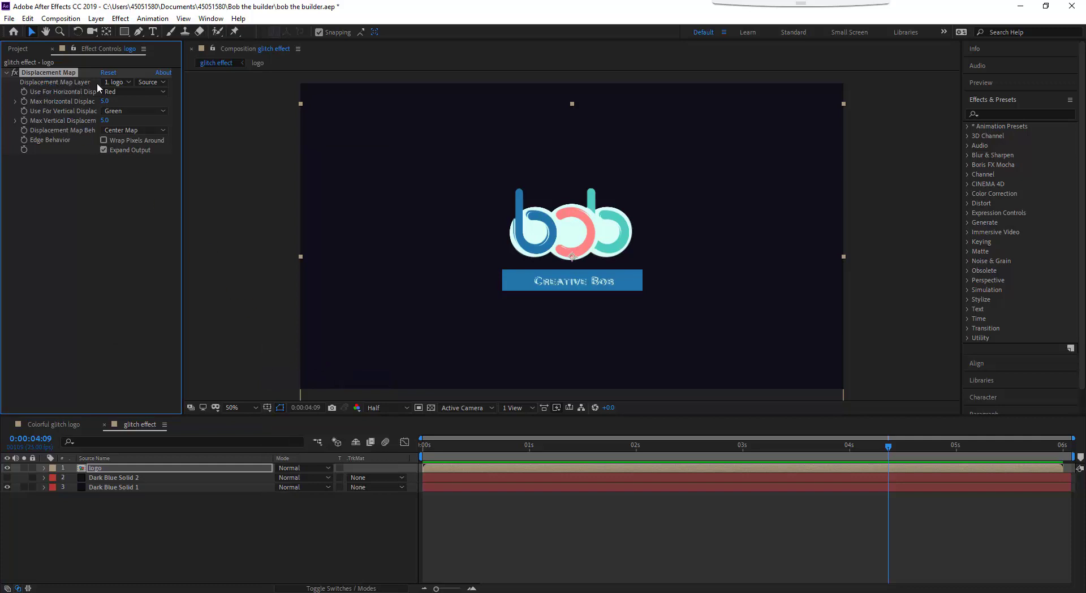
click(116, 82)
click(127, 121)
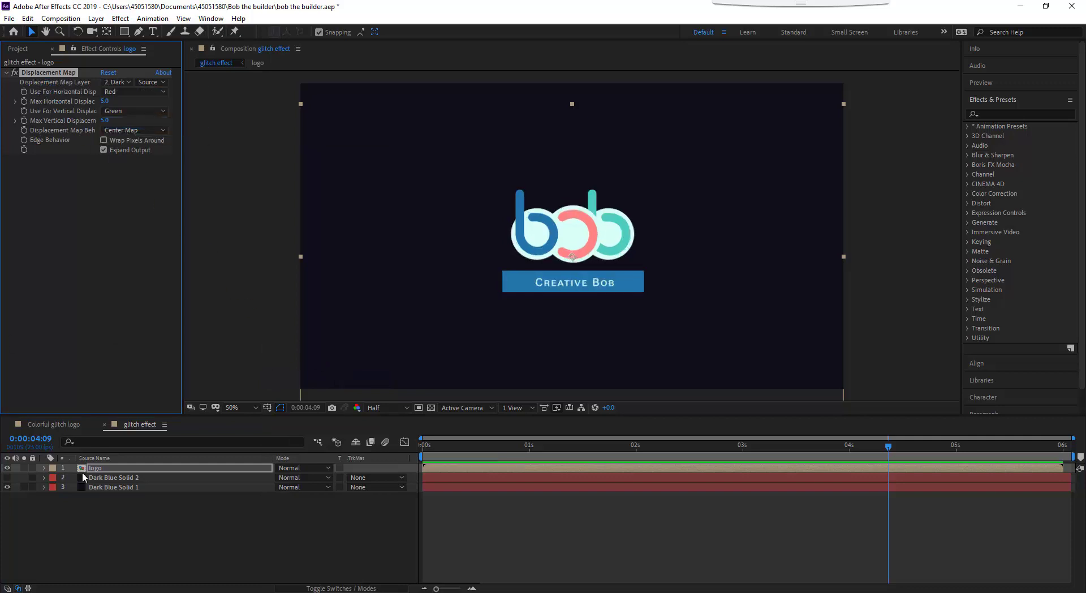
Rename Dark Blue Solid 2 to 'fractal noise'
click(116, 481)
key(Return)
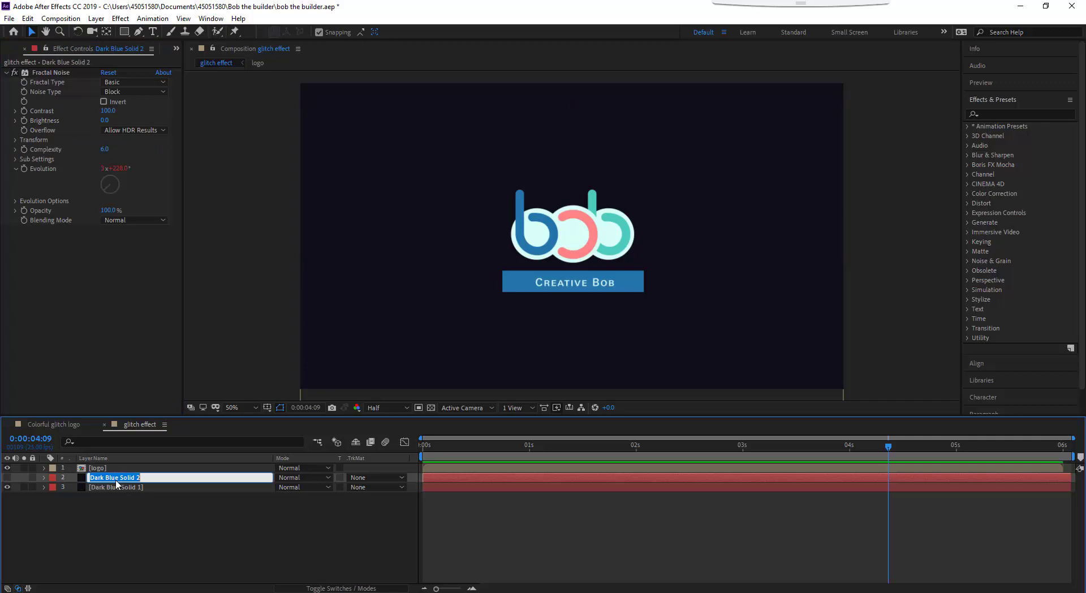
text(fractal noise)
key(Return)
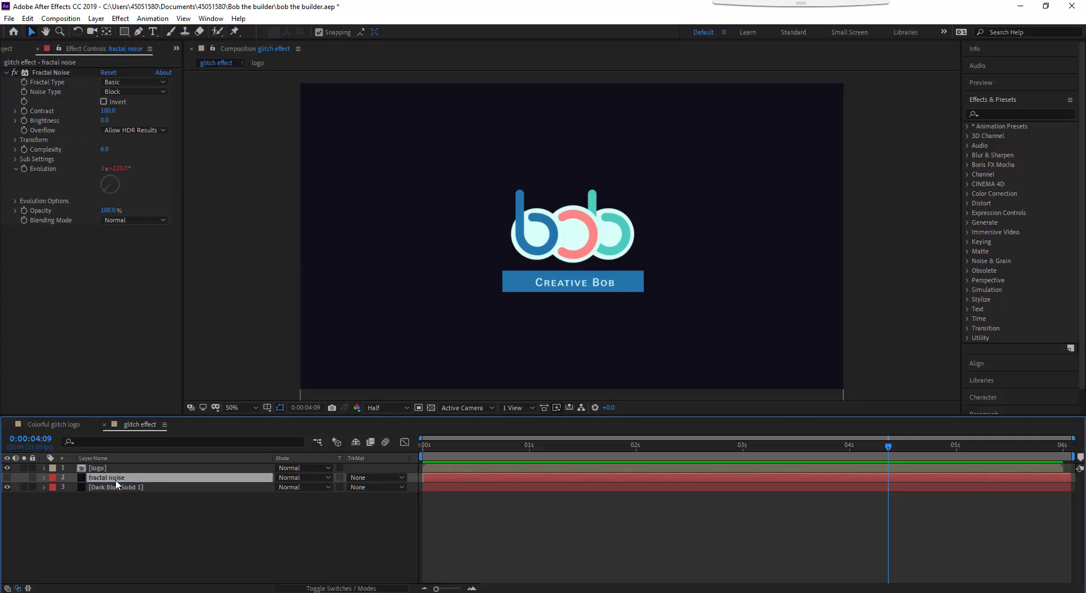
Set Max Horizontal Displacement to 49 with Red channel, and map source to Effects & Masks
click(97, 467)
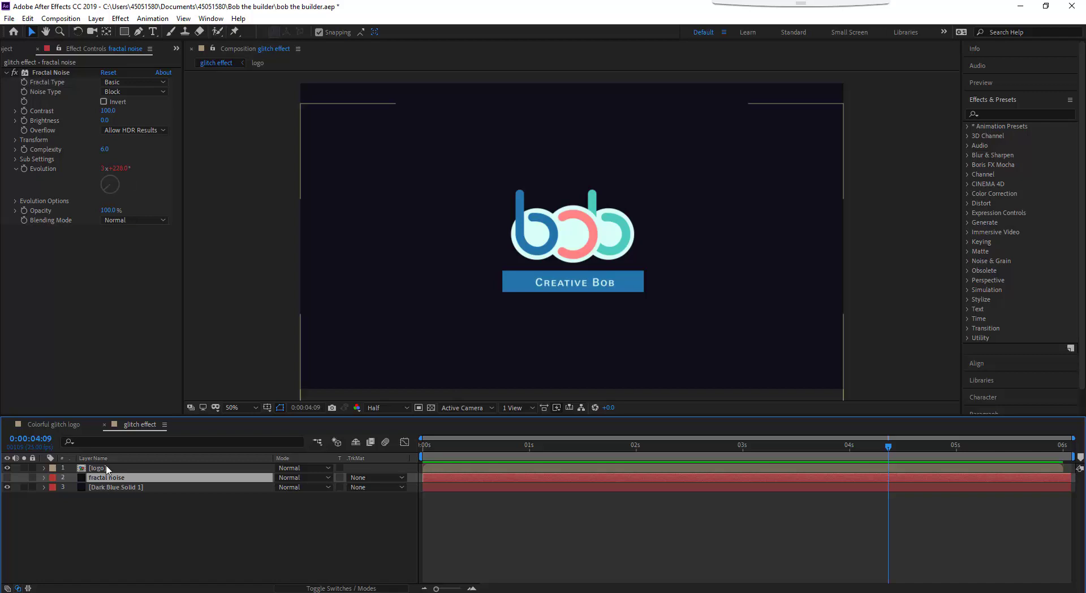
click(117, 83)
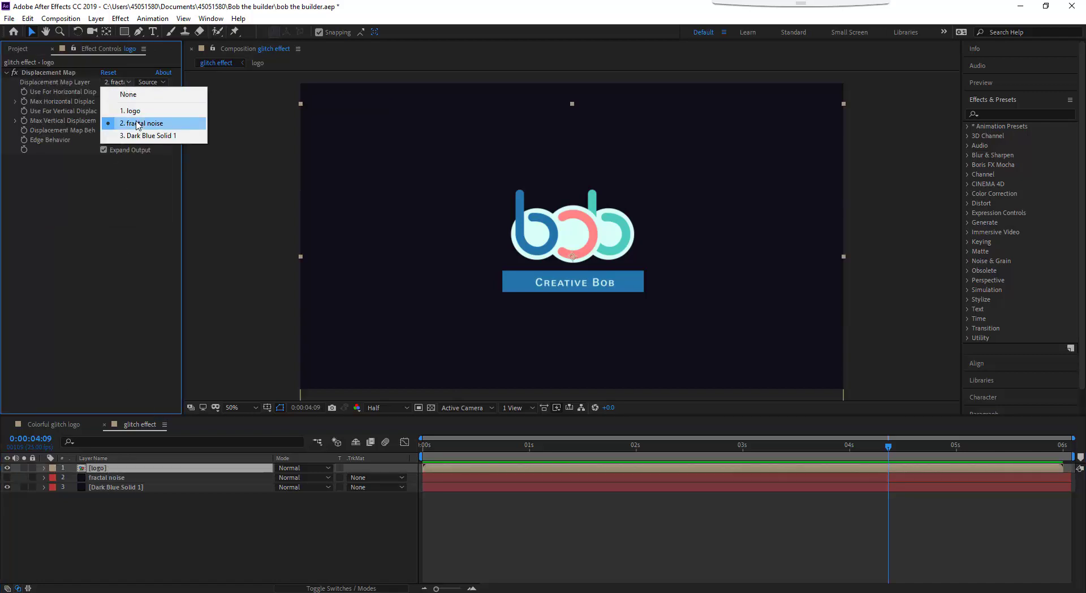
click(102, 225)
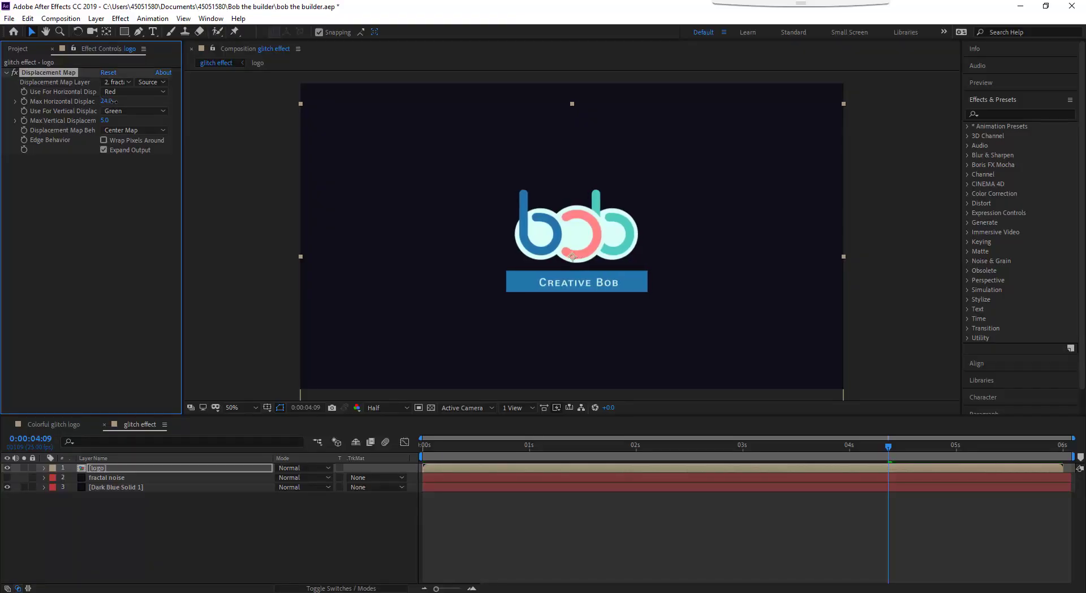
drag(113, 102, 123, 95)
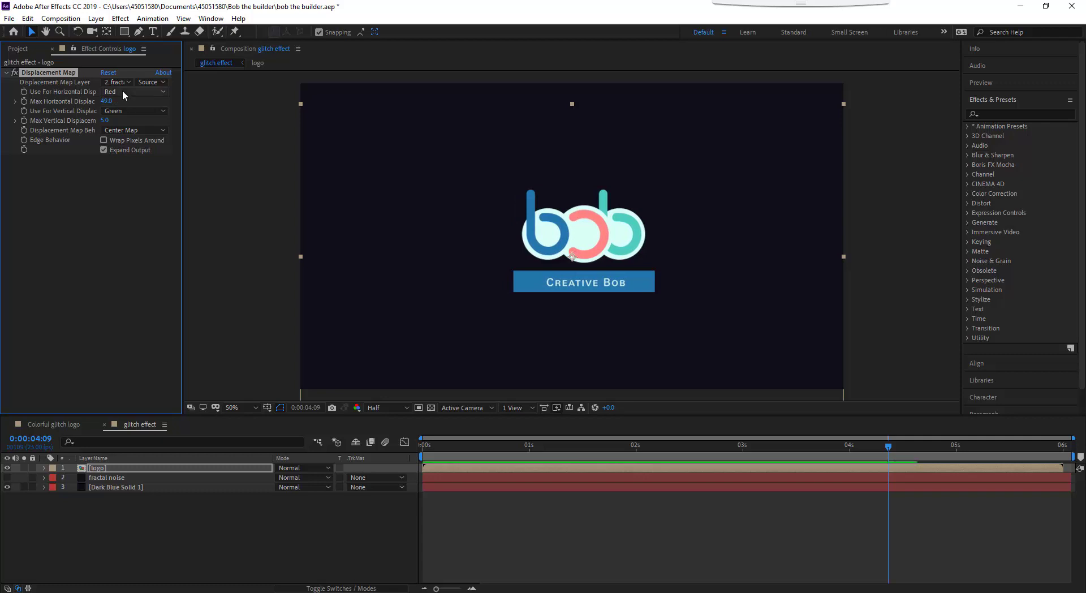
click(124, 93)
click(123, 94)
click(141, 82)
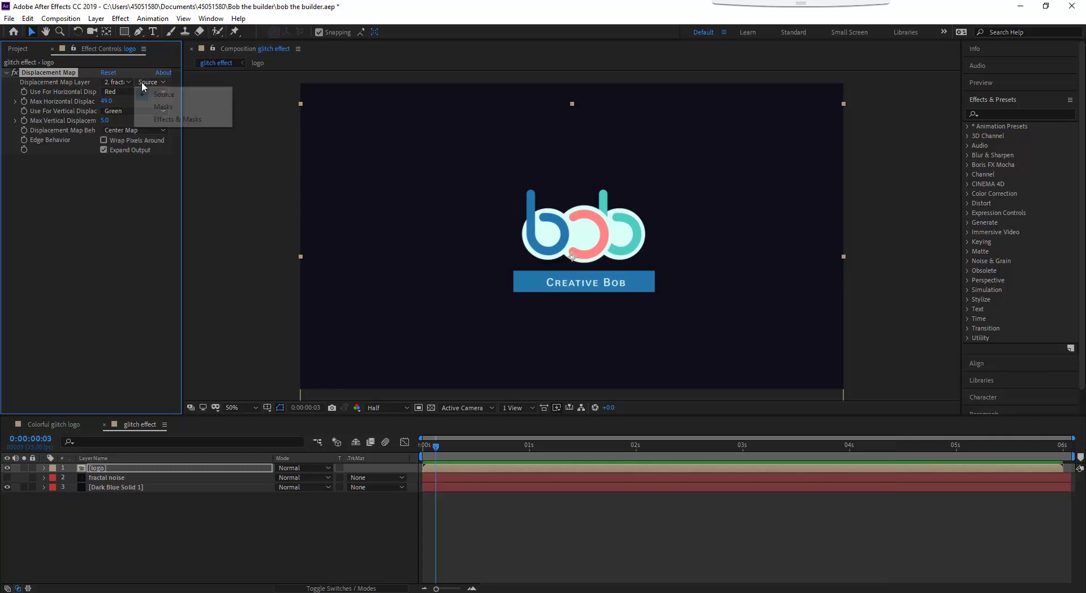
click(166, 120)
click(423, 445)
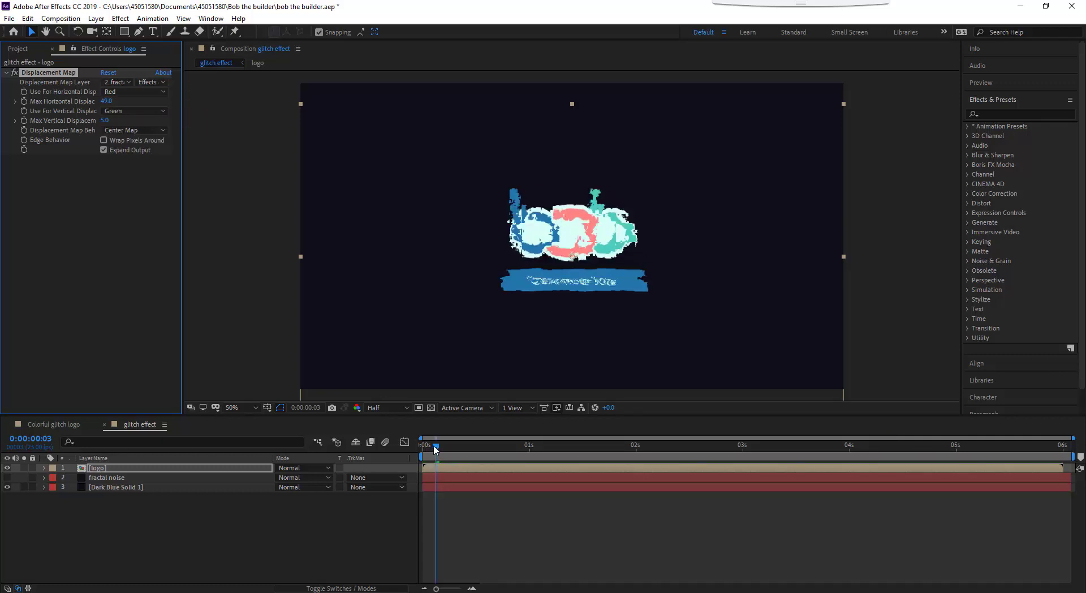
Preview the glitching logo, then scrub to about one second in
key(space)
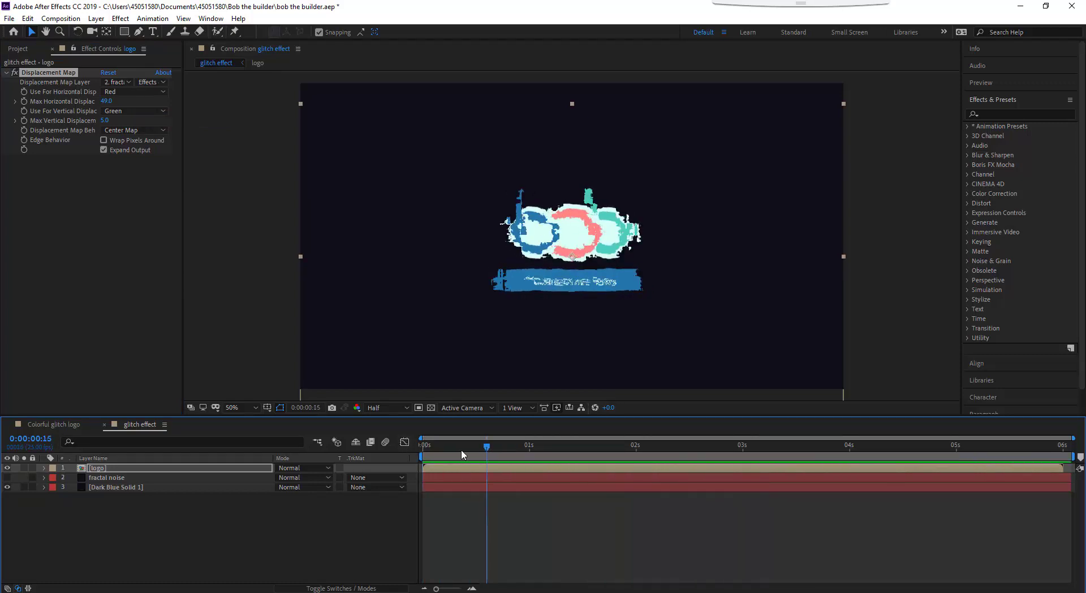
key(space)
key(space)
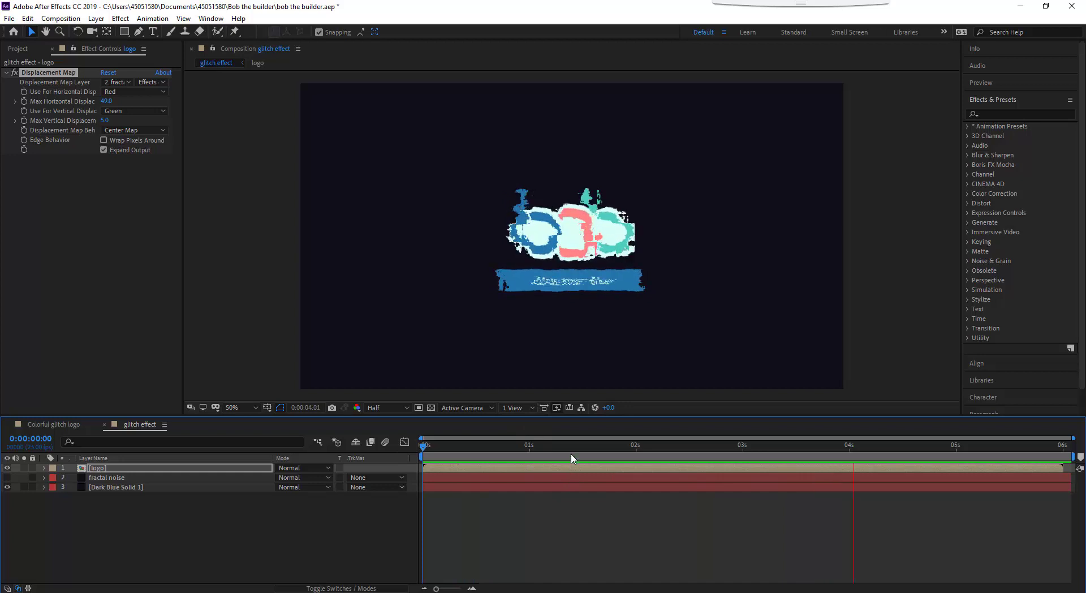
mouse_move(577, 448)
mouse_down()
mouse_move(558, 448)
mouse_move(576, 451)
mouse_up()
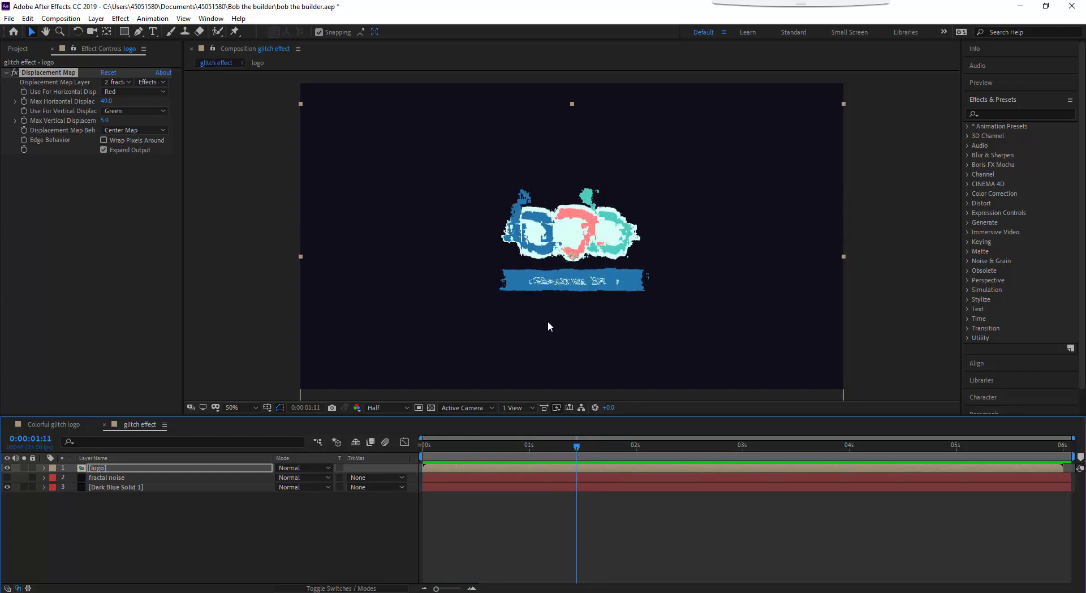
Make the fractal noise layer visible and step through the first frames of the glitch
click(7, 477)
click(424, 446)
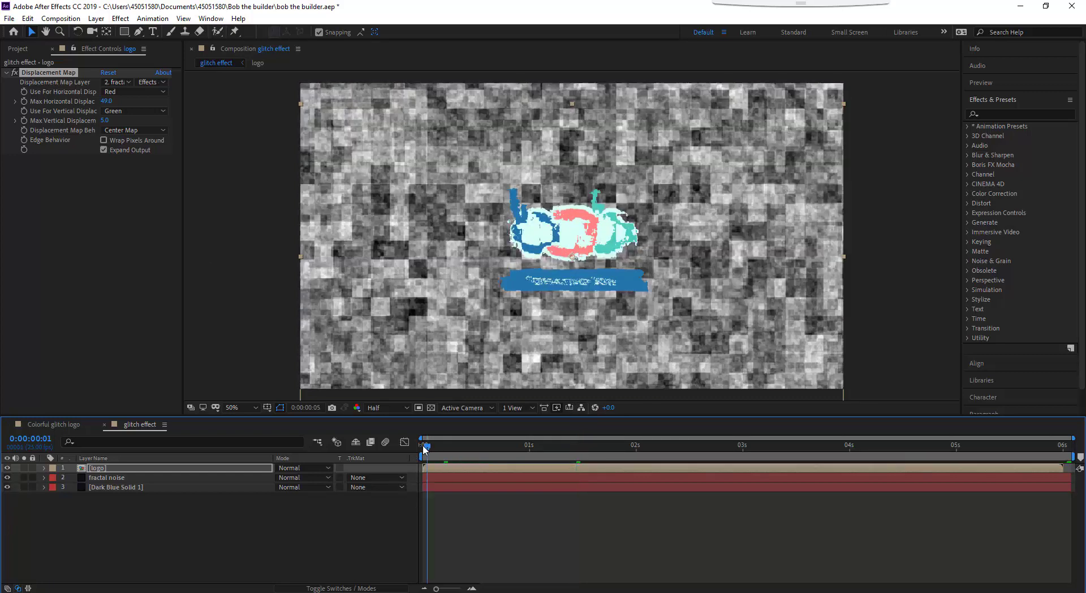
drag(424, 449, 470, 449)
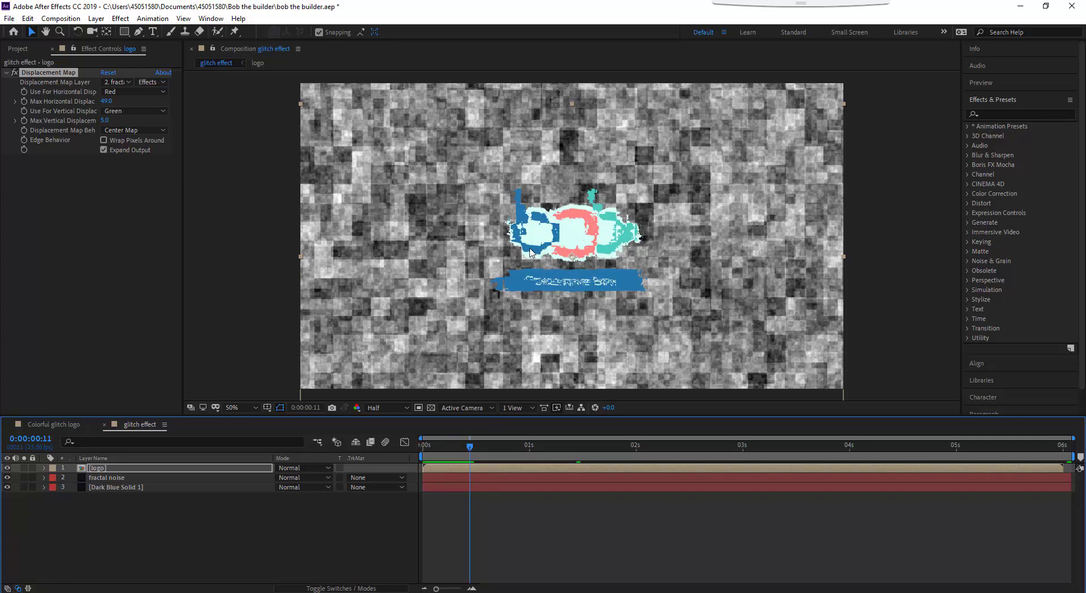
Raise the Fractal Noise complexity to 7.5
click(94, 481)
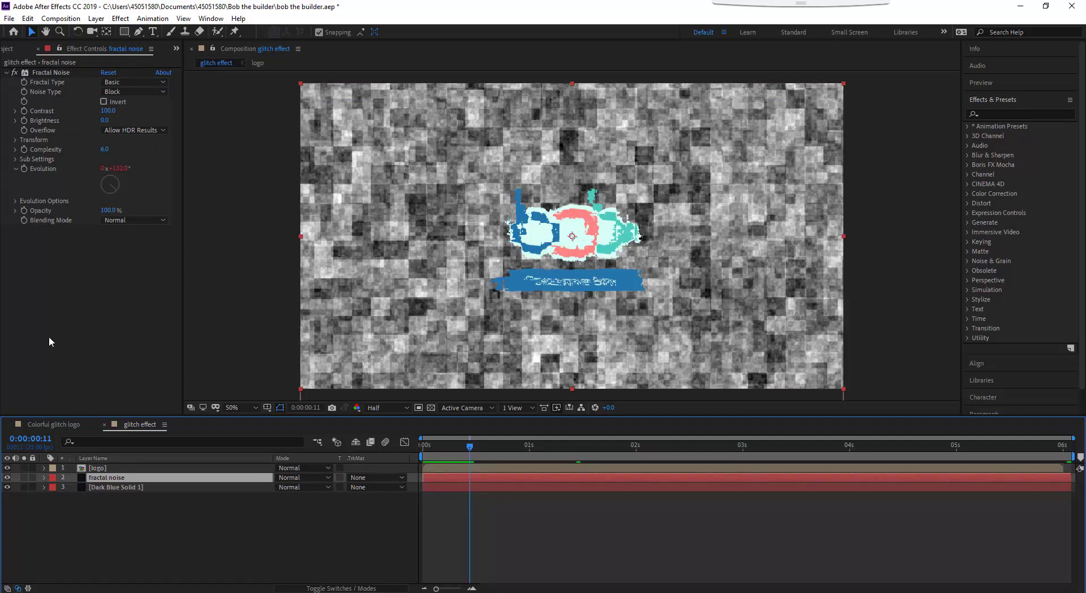
click(15, 150)
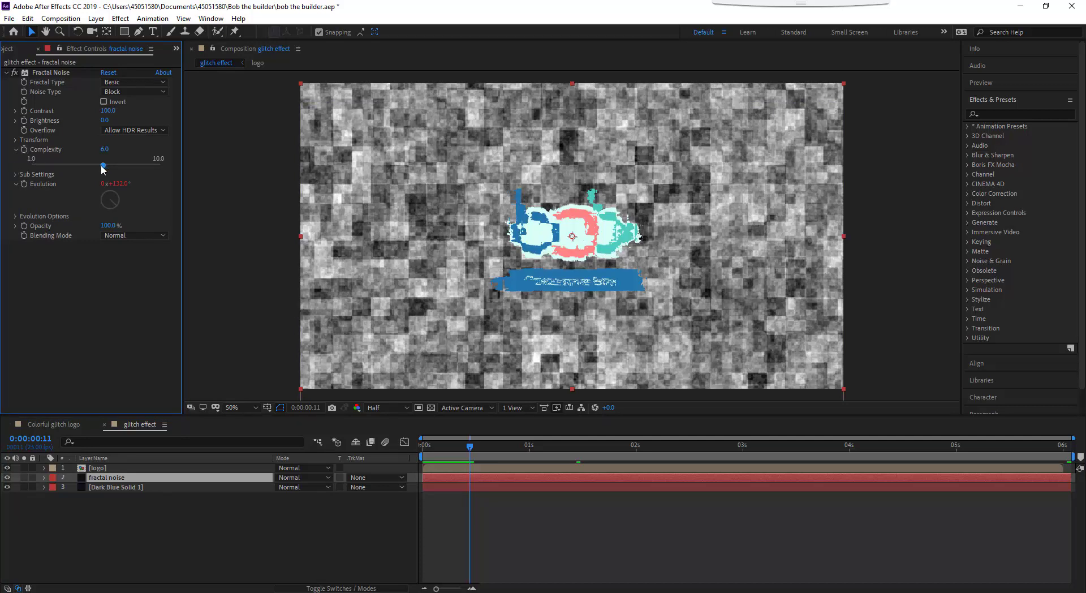
drag(103, 165, 124, 165)
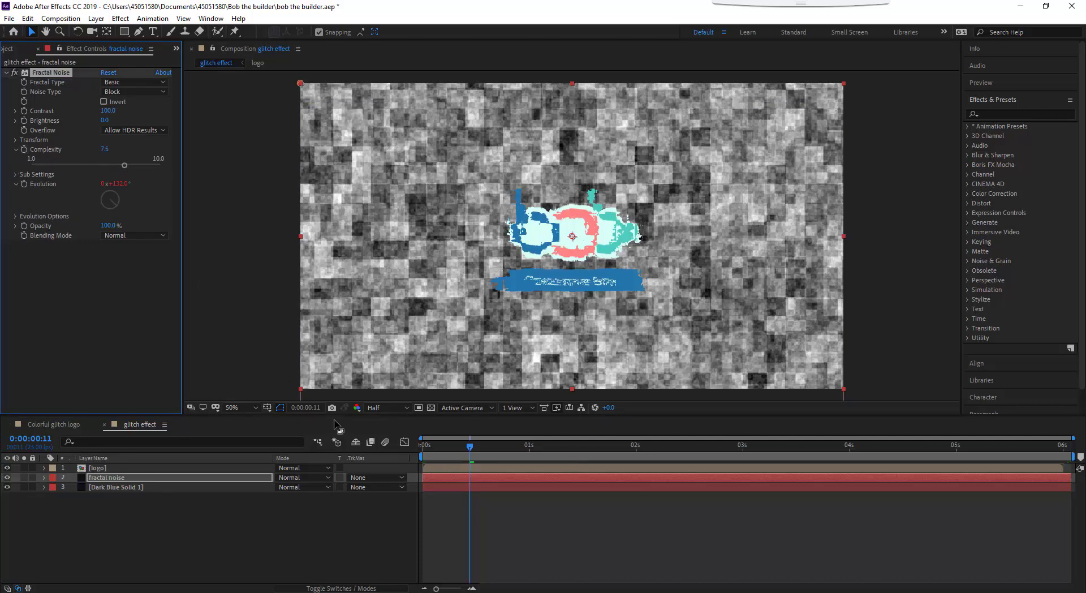
drag(469, 447, 452, 446)
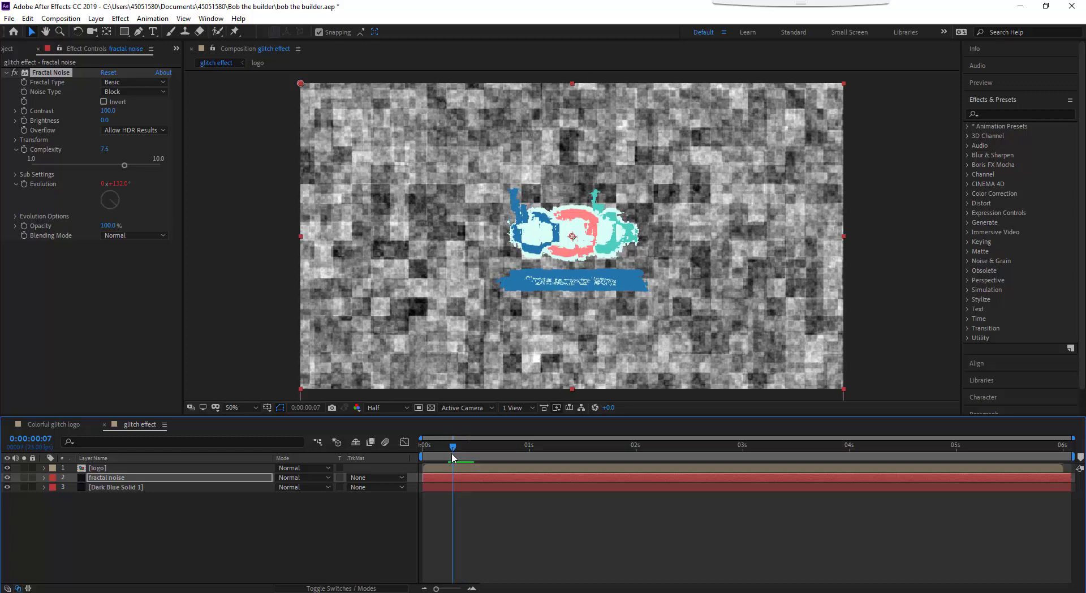
Turn off Uniform Scaling, set Scale Width 503.3, Scale Height 28.3, and Contrast 228
click(16, 140)
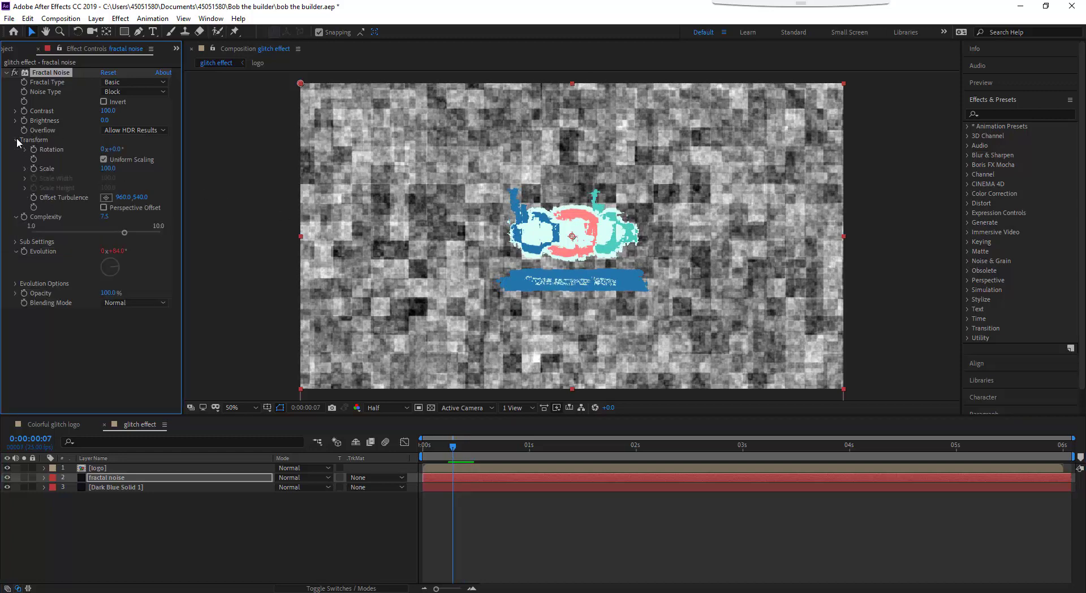
click(104, 160)
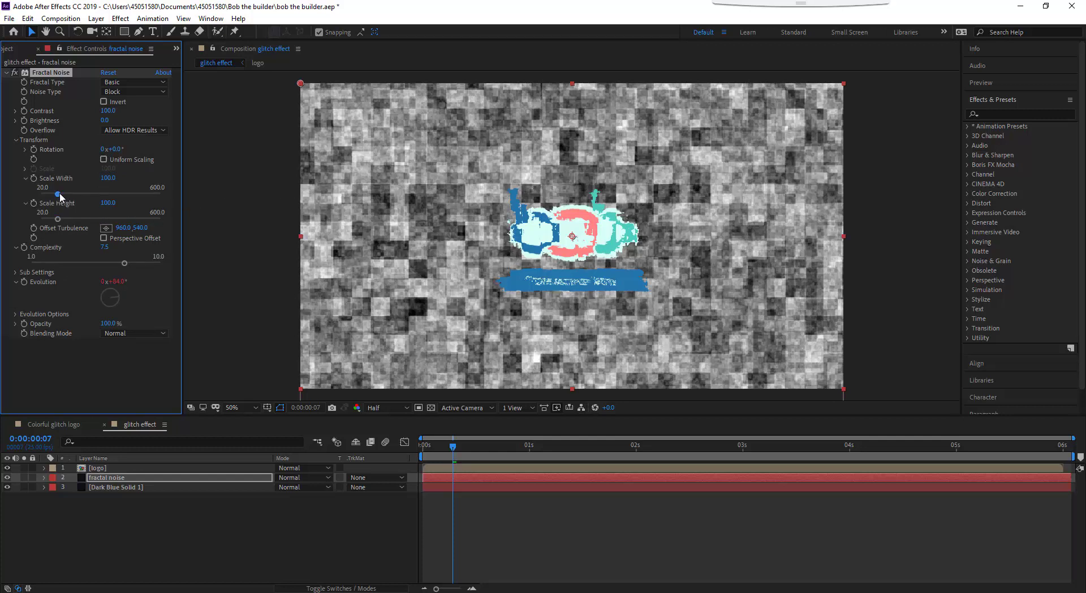
drag(58, 194, 134, 194)
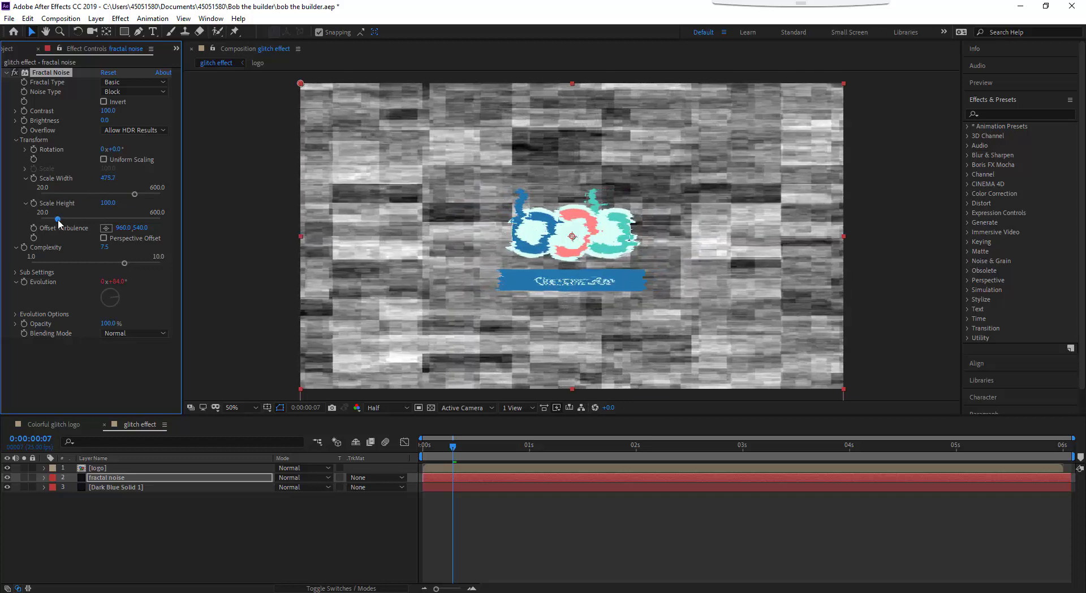
drag(57, 214, 41, 213)
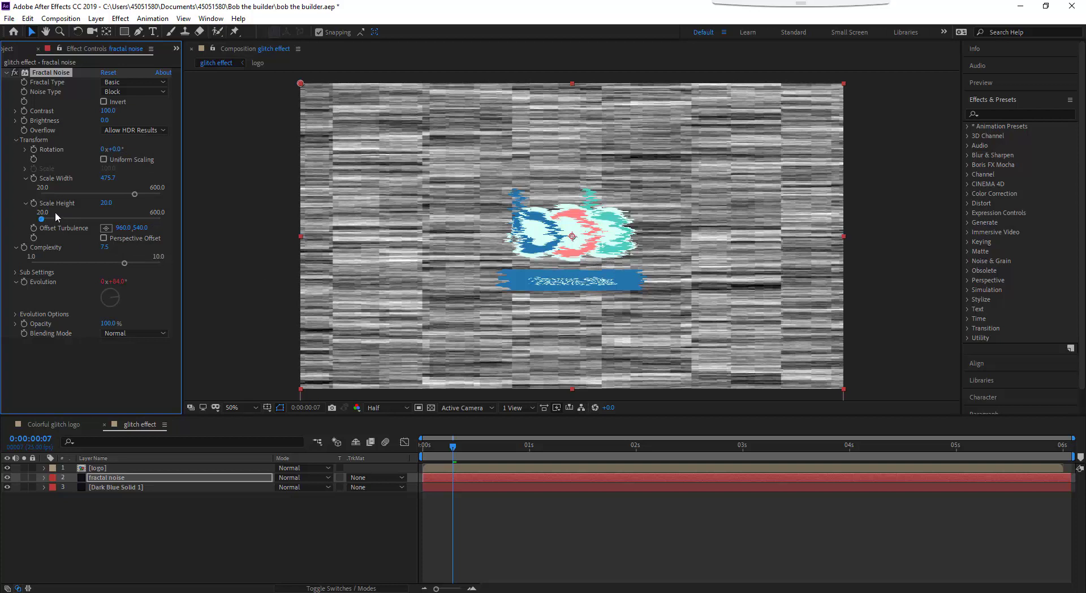
drag(140, 194, 142, 194)
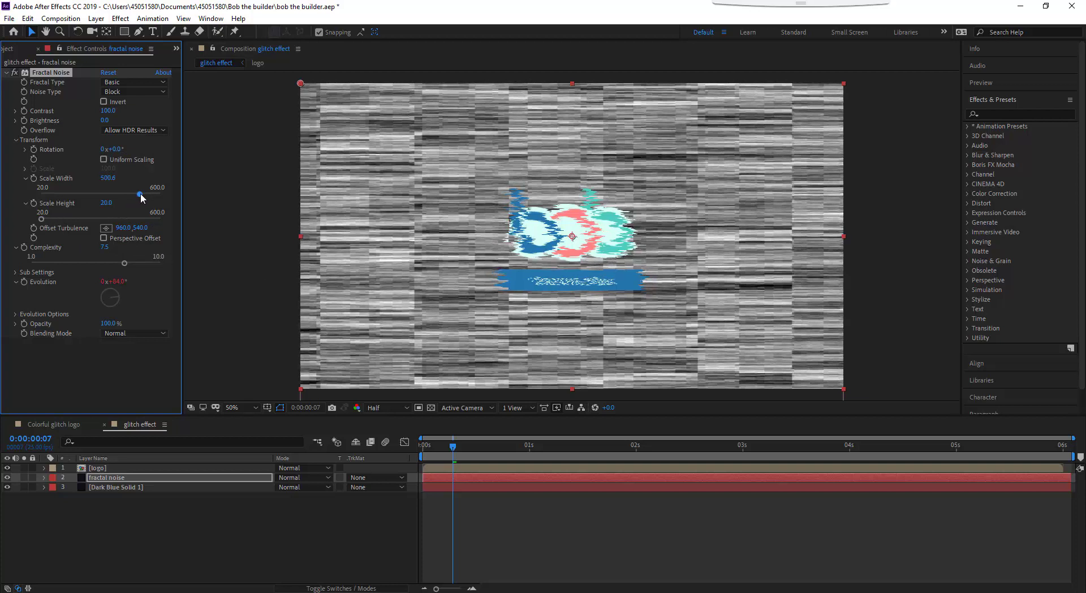
drag(42, 220, 44, 220)
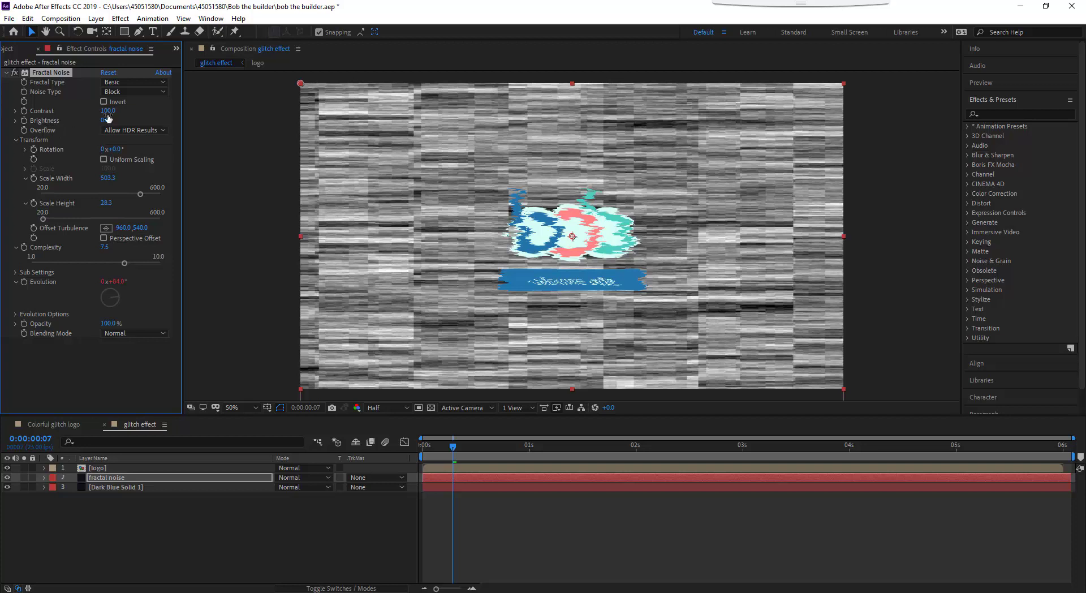
drag(108, 111, 179, 112)
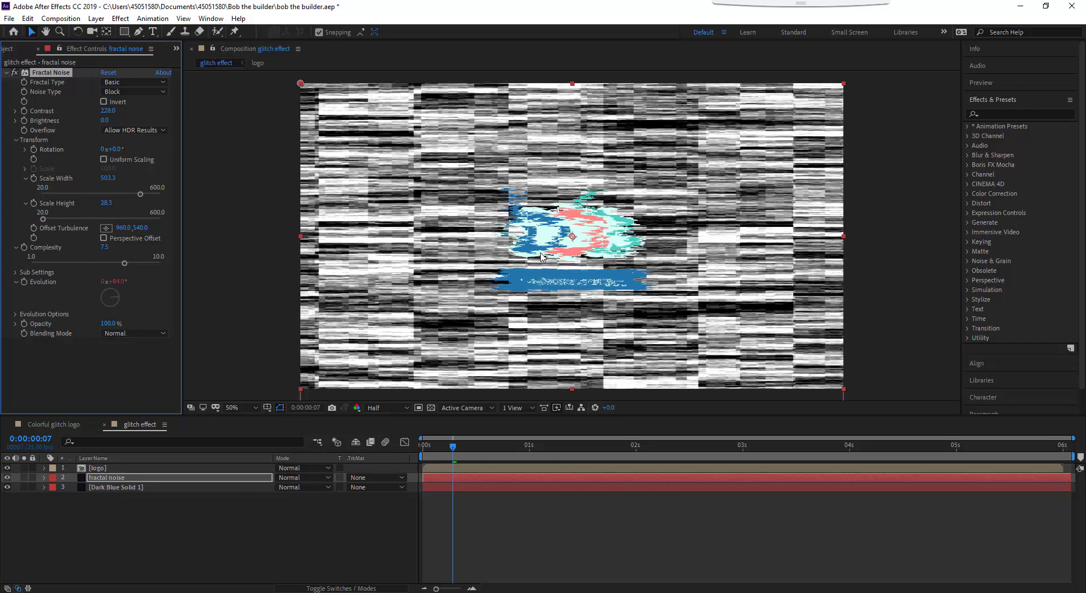
Hide the fractal noise layer, return to frame 0, and select the logo layer
click(7, 478)
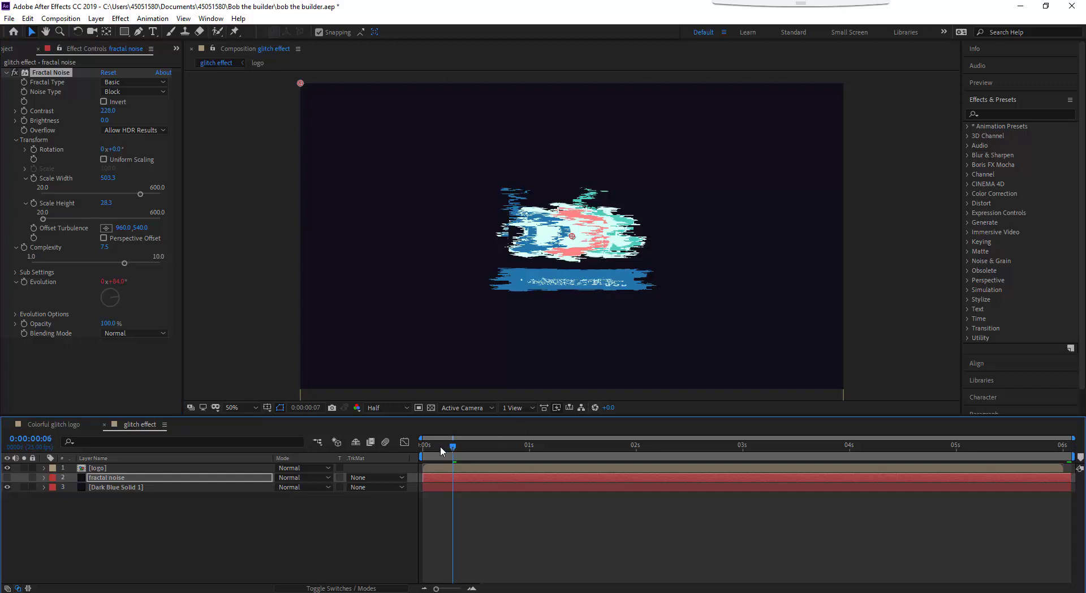
mouse_move(442, 451)
mouse_down()
mouse_move(412, 459)
mouse_move(606, 466)
mouse_move(374, 470)
mouse_up()
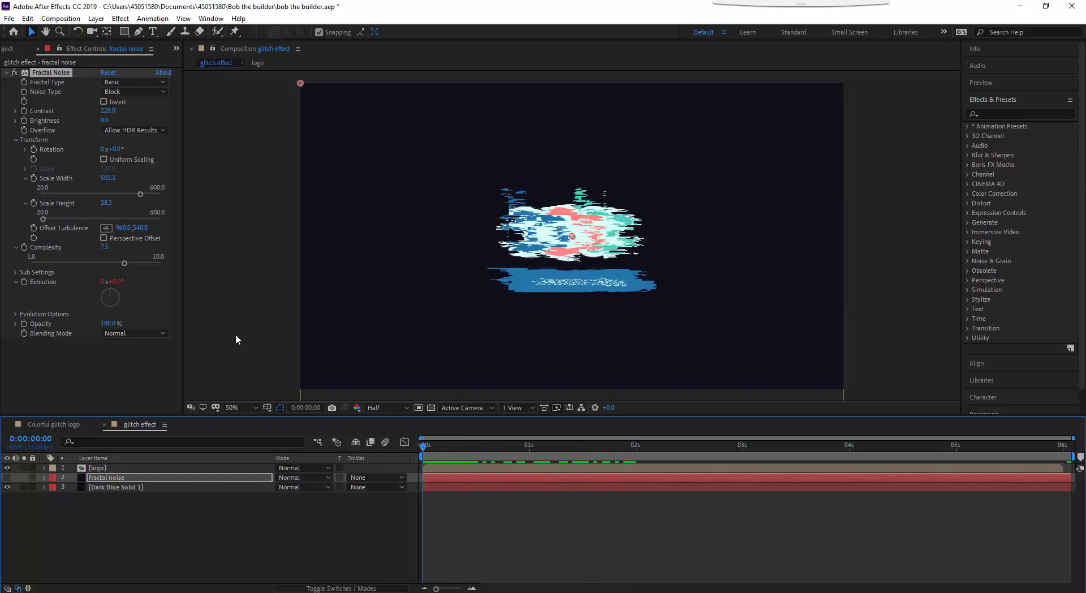
click(104, 469)
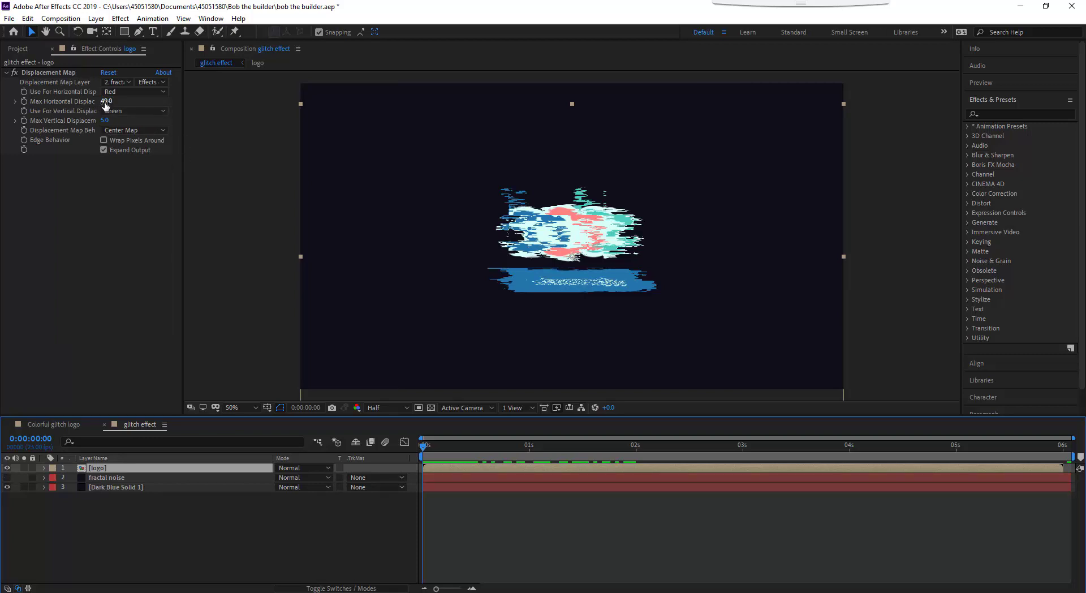
Set the logo's Max Horizontal Displacement to 0 after trying a wider value
mouse_move(106, 101)
mouse_down()
mouse_move(454, 105)
mouse_move(110, 130)
mouse_move(135, 130)
mouse_move(128, 105)
mouse_move(263, 110)
mouse_move(115, 109)
mouse_up()
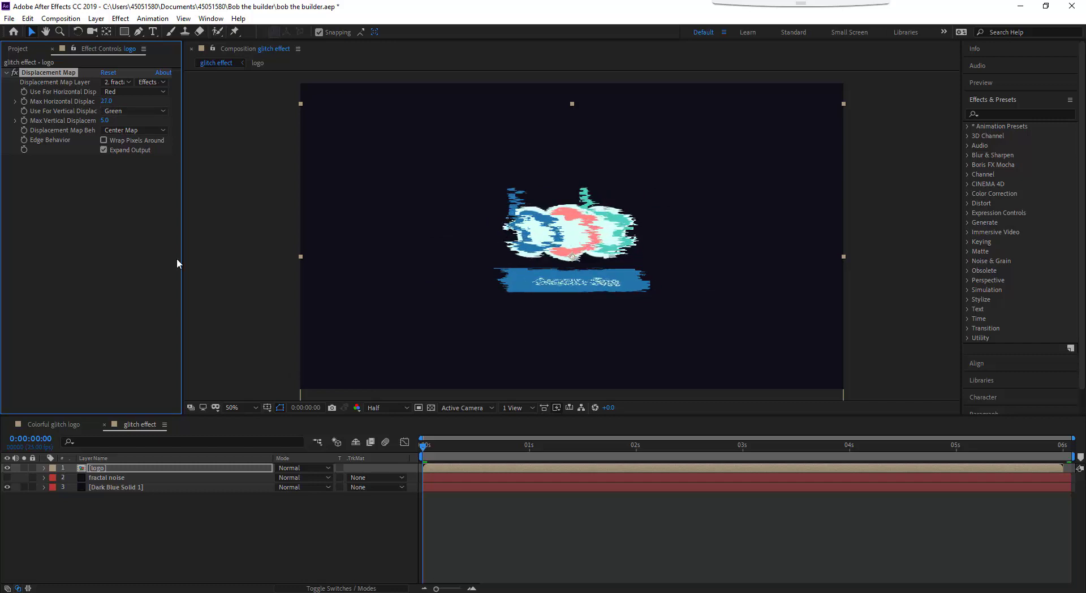
click(106, 102)
text(0)
key(Return)
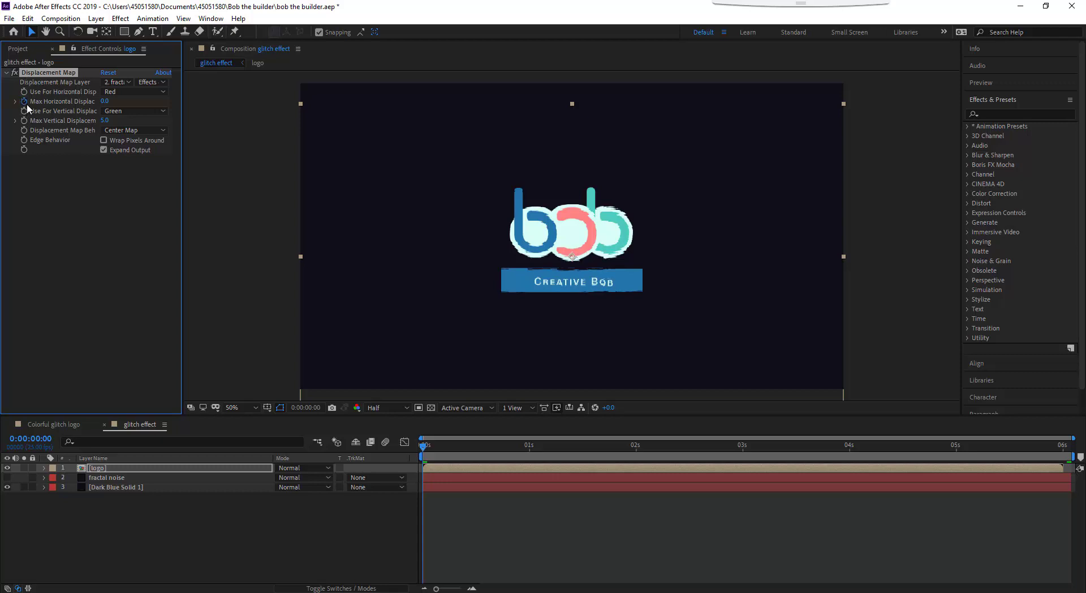
Keep Green for vertical displacement, set Max Vertical Displacement to 0, and undo a horizontal test
click(116, 111)
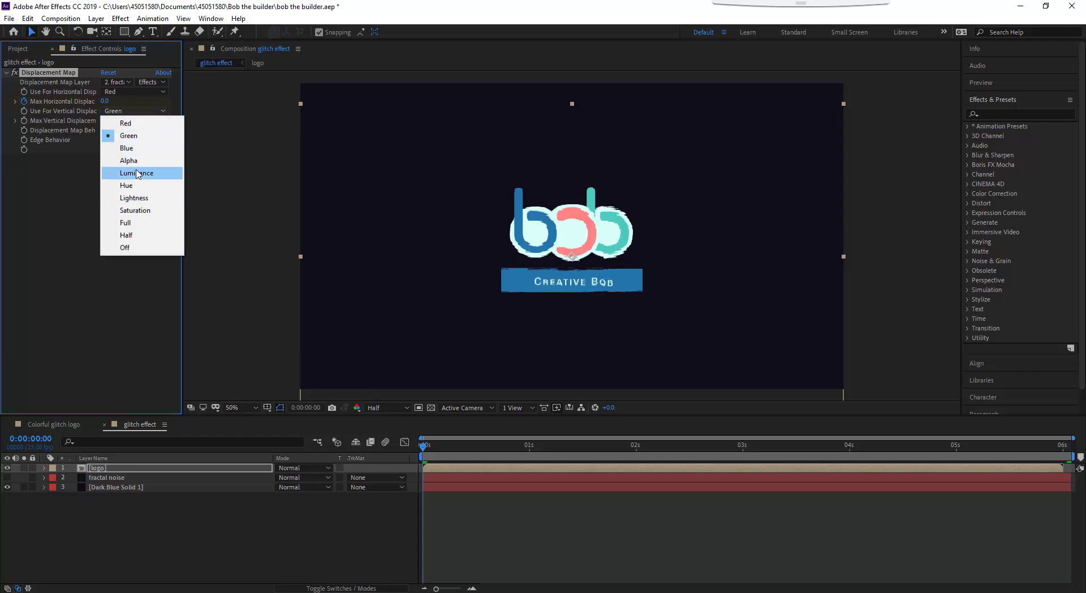
click(140, 135)
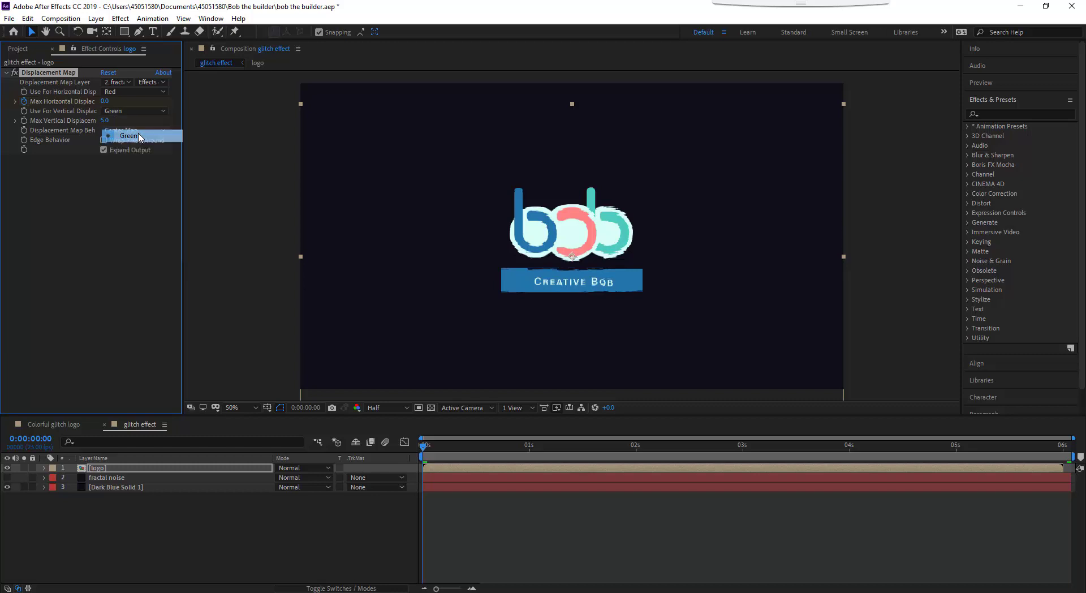
mouse_move(108, 125)
mouse_down()
mouse_move(235, 163)
mouse_move(74, 180)
mouse_move(123, 137)
mouse_move(138, 157)
mouse_up()
click(104, 121)
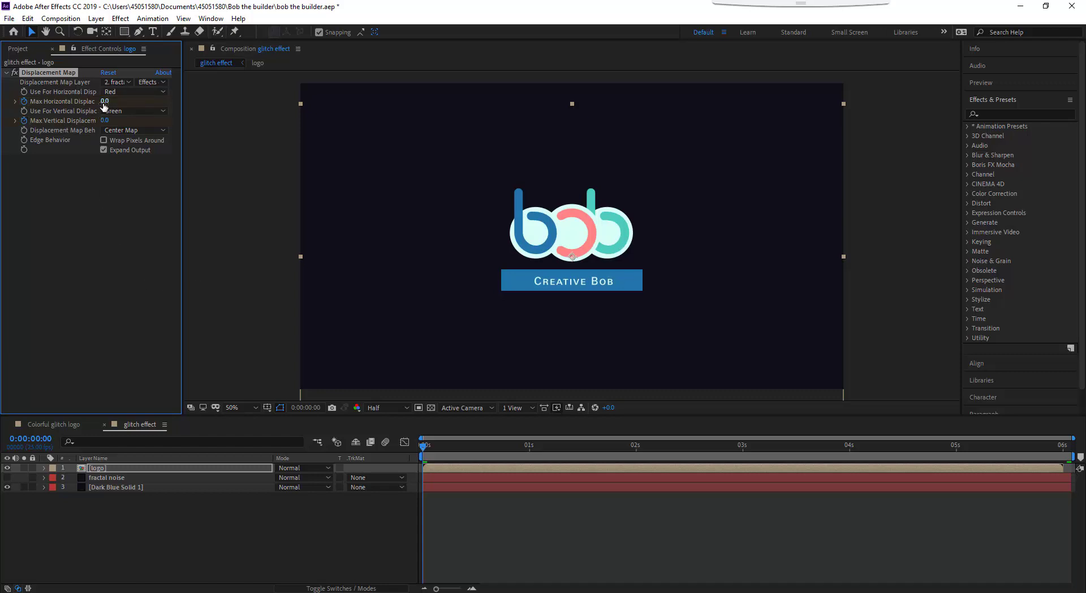
mouse_move(103, 105)
mouse_down()
mouse_move(110, 121)
mouse_move(135, 116)
mouse_up()
key(ctrl+z)
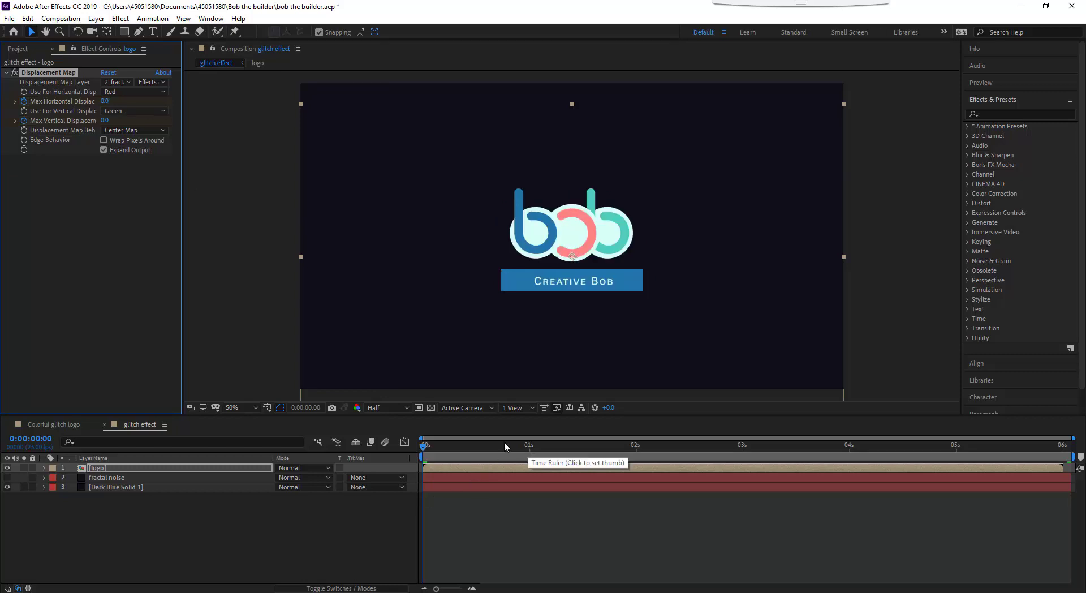
Zoom the timeline in, scrub the opening frames, and park the playhead at 0:00:01:00
key(equal)
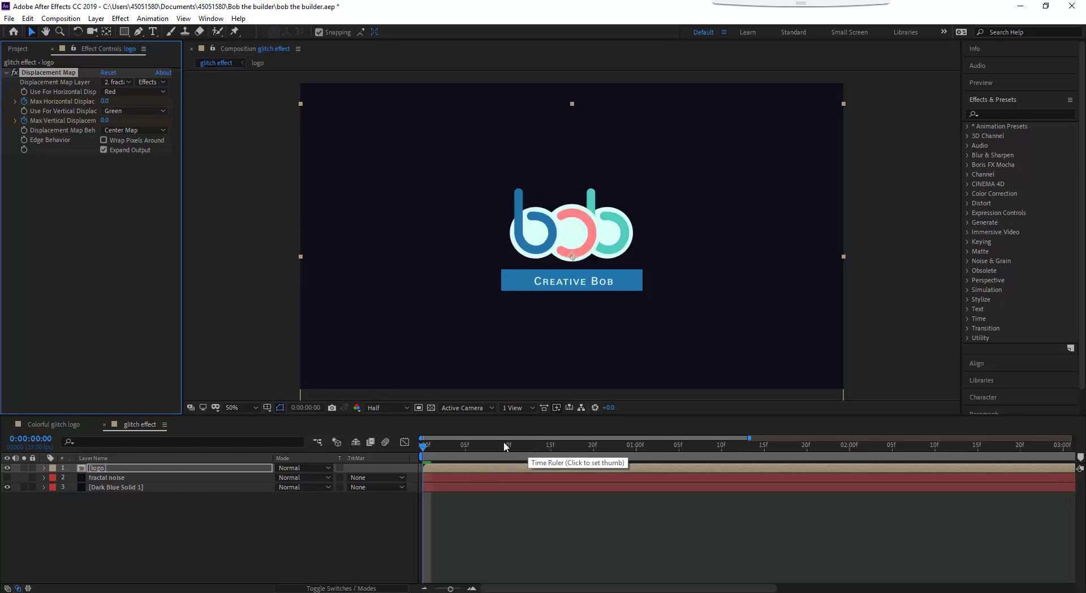
key(equal)
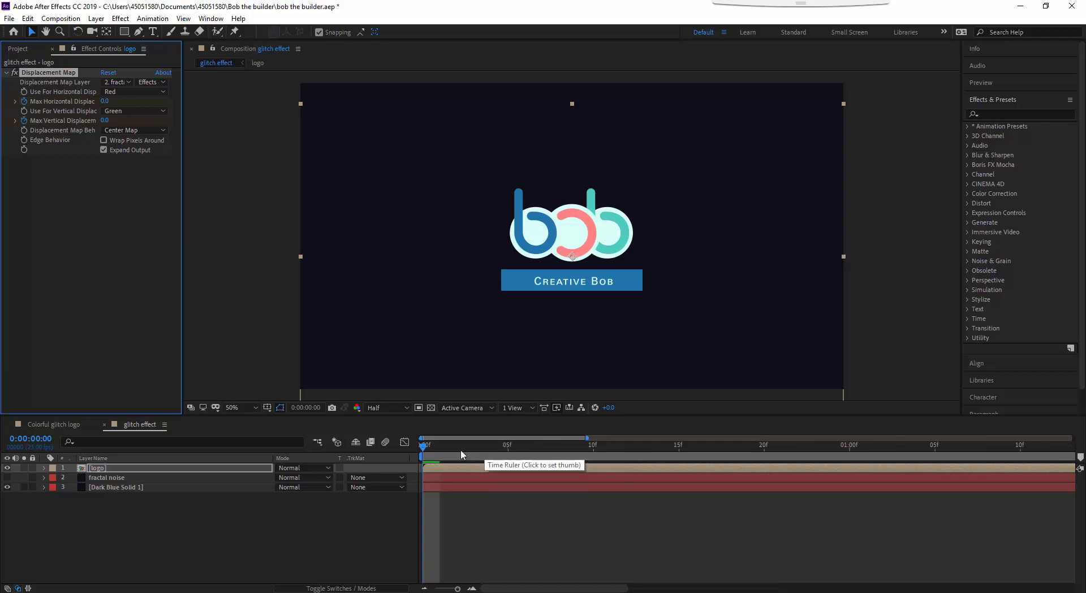
drag(465, 447, 853, 482)
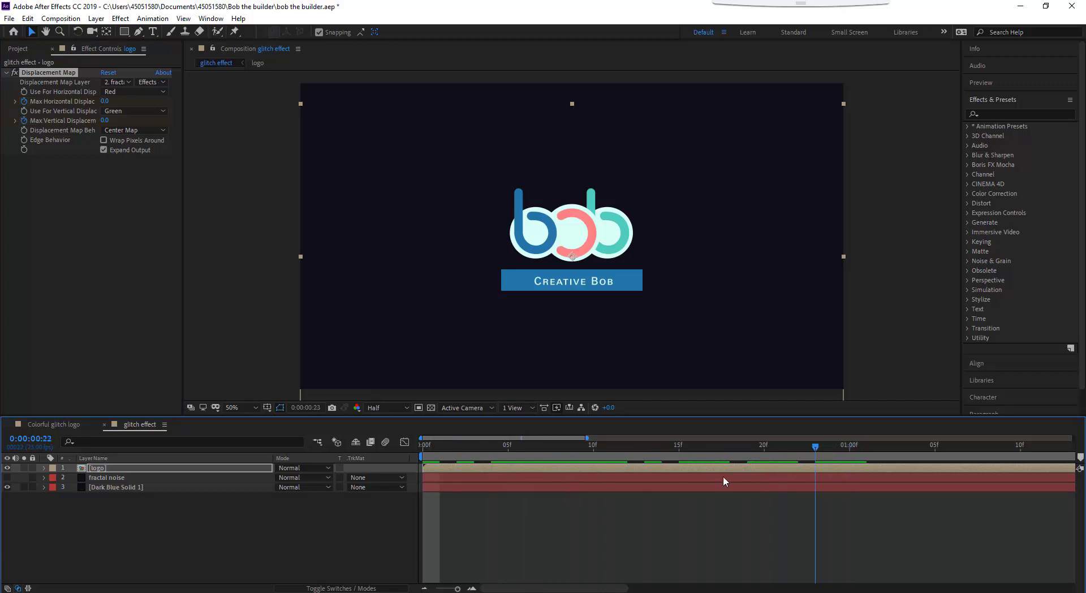
key(minus)
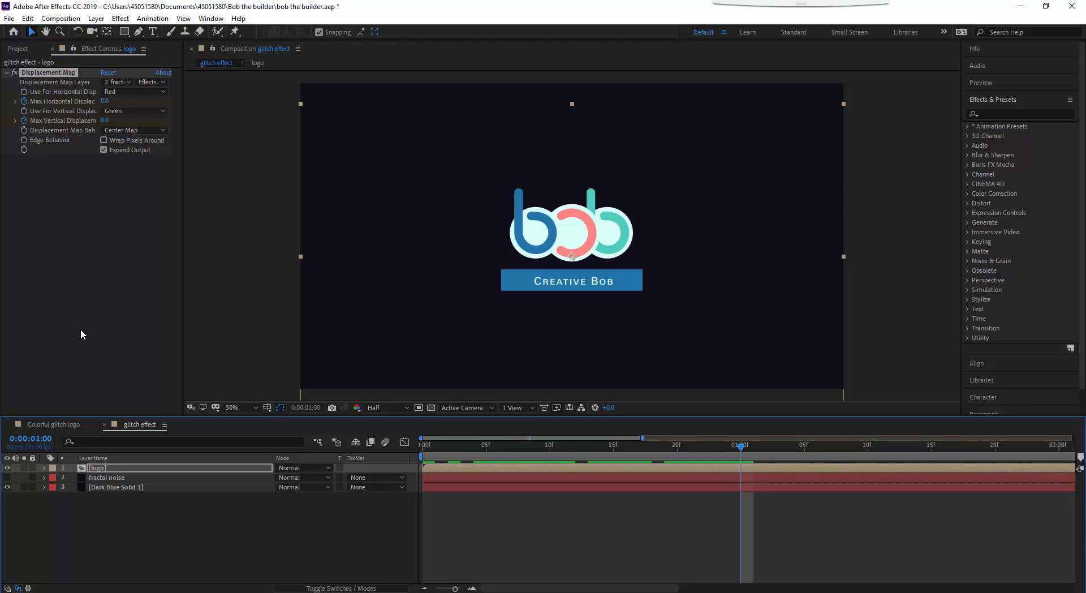
Add Max Horizontal and Vertical Displacement keyframes at 0:00:01:00, then return to frame 0
key(u)
click(16, 496)
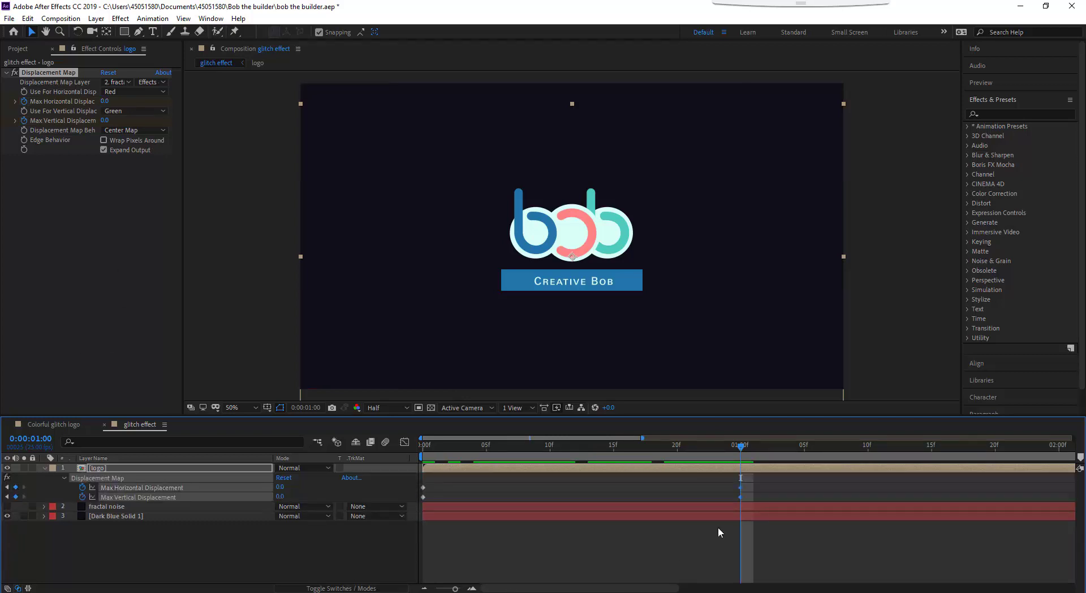
drag(743, 450, 388, 456)
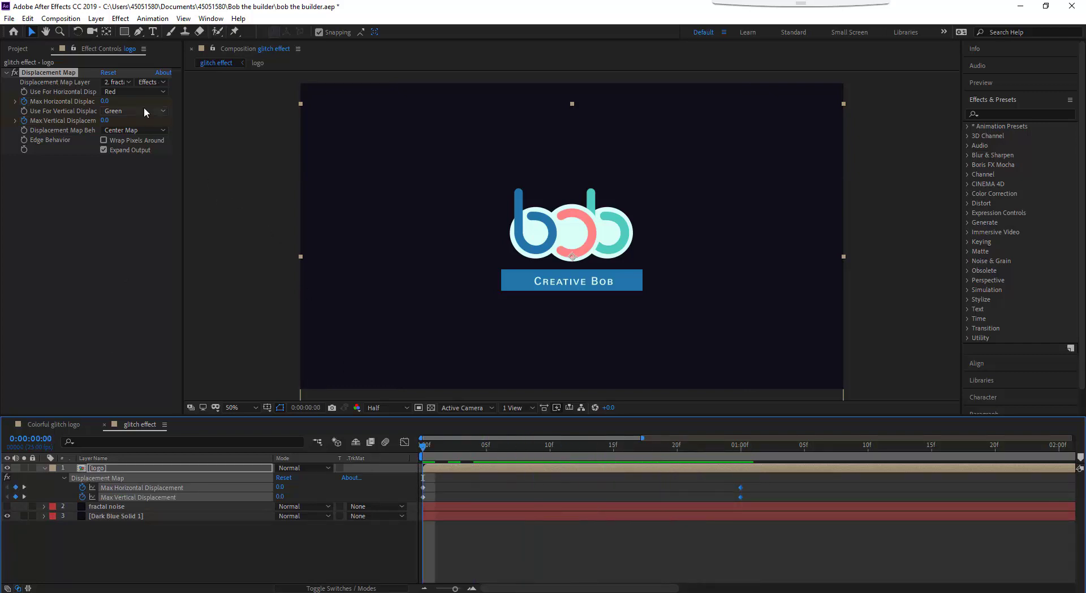
At frame 0, set Max Horizontal Displacement to 600 and Max Vertical Displacement to 0
drag(122, 101, 424, 99)
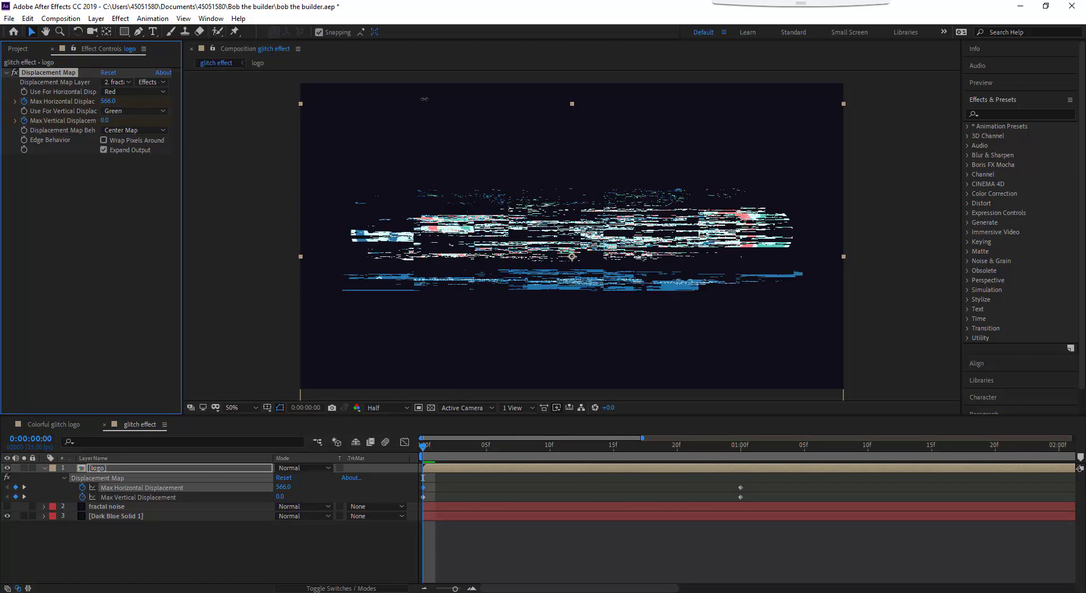
mouse_move(107, 119)
mouse_down()
mouse_move(129, 120)
mouse_move(59, 129)
mouse_move(109, 120)
mouse_up()
click(112, 120)
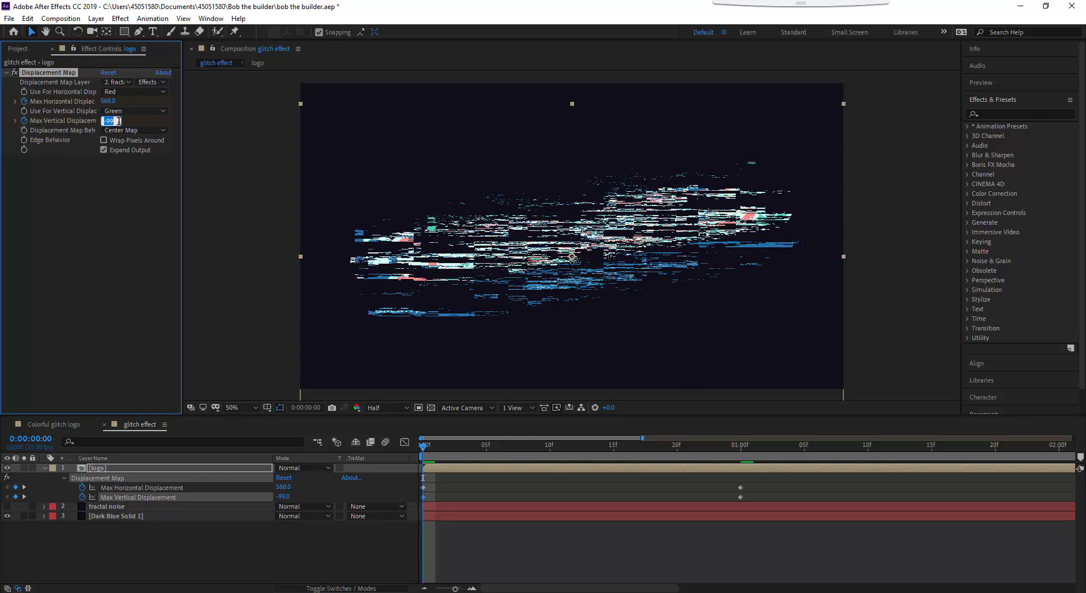
key(Return)
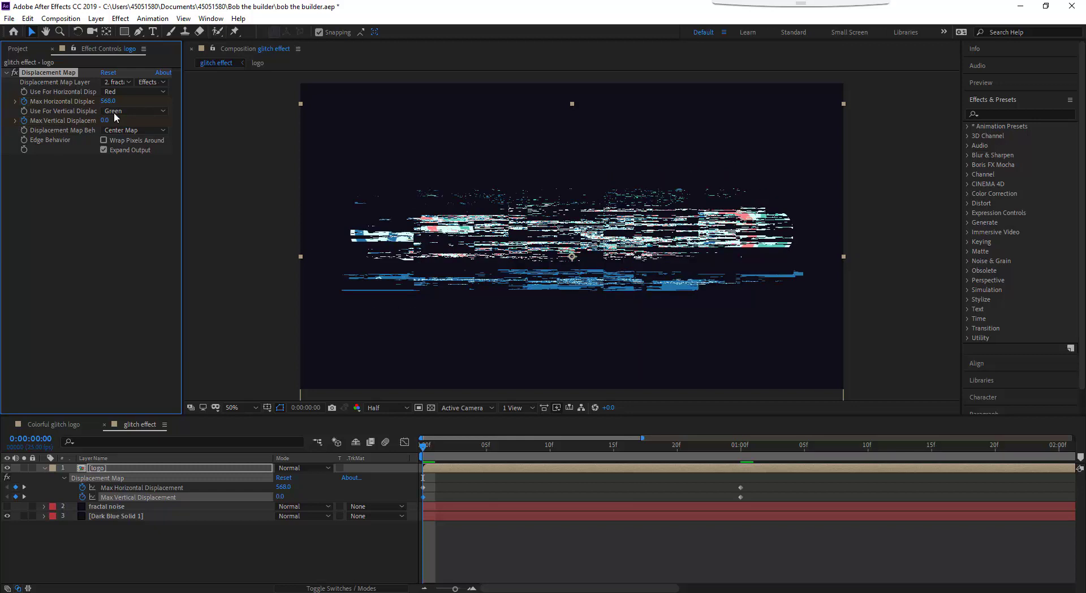
drag(109, 101, 128, 101)
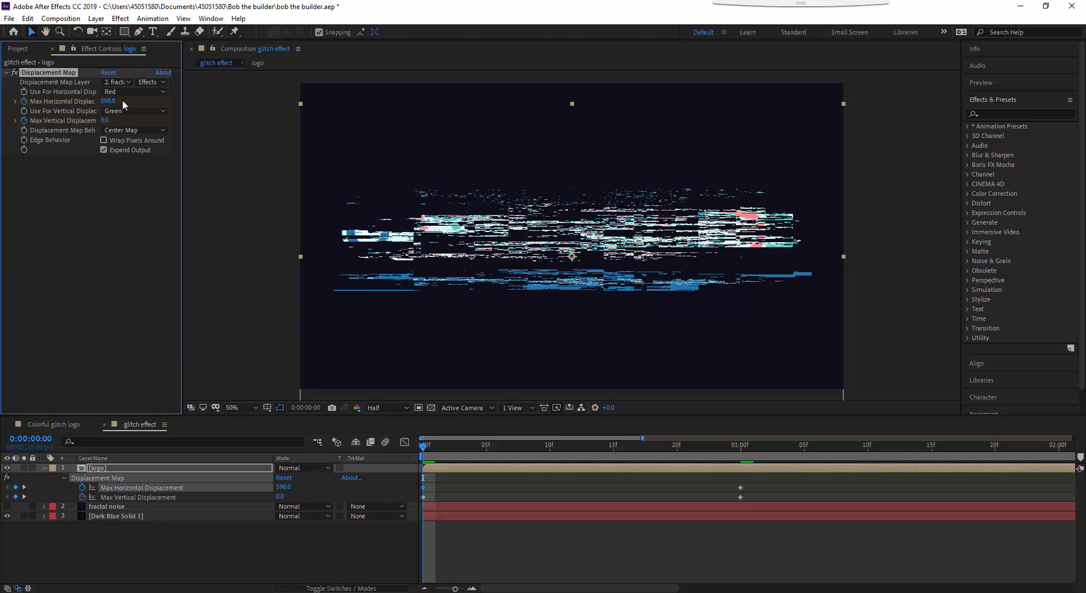
text(600)
key(Return)
Add a Max Horizontal Displacement keyframe of 250 at 20f and preview the glitch
drag(424, 449, 651, 448)
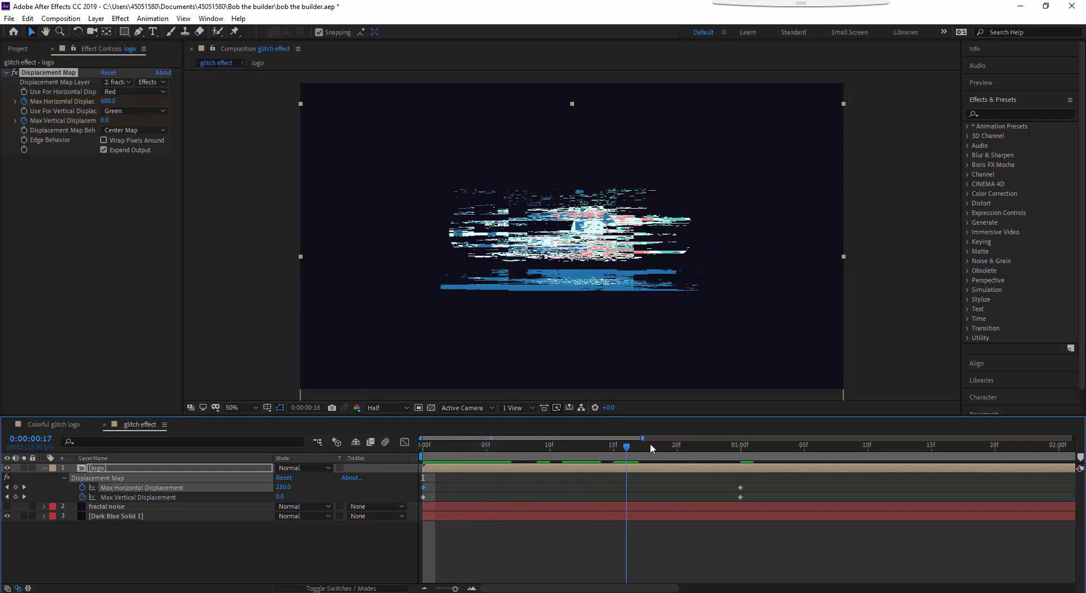
mouse_move(651, 444)
mouse_down()
mouse_move(600, 465)
mouse_move(673, 477)
mouse_up()
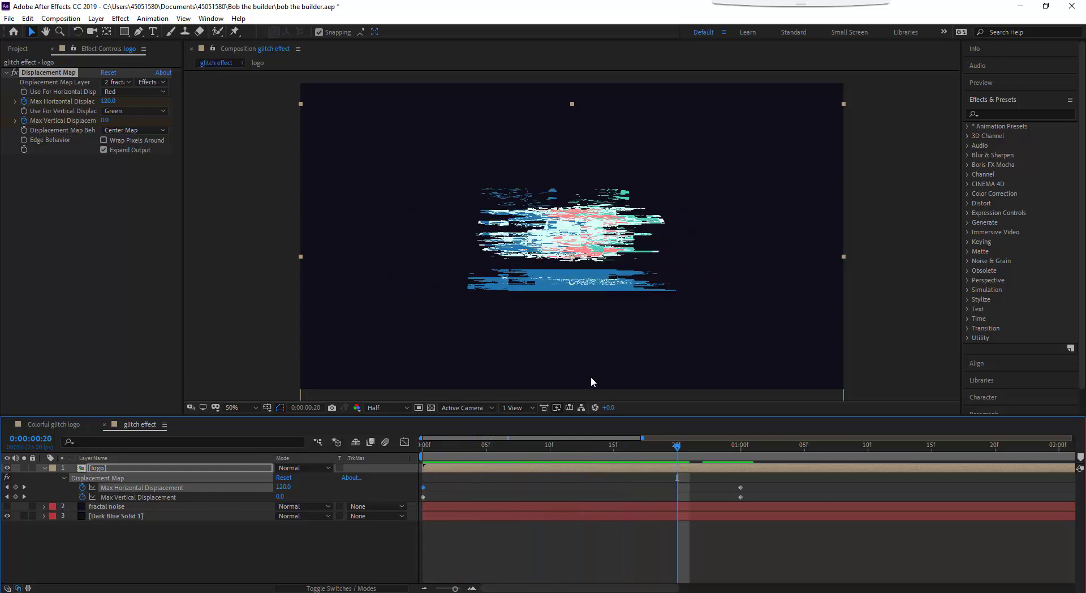
drag(107, 101, 127, 114)
text(250)
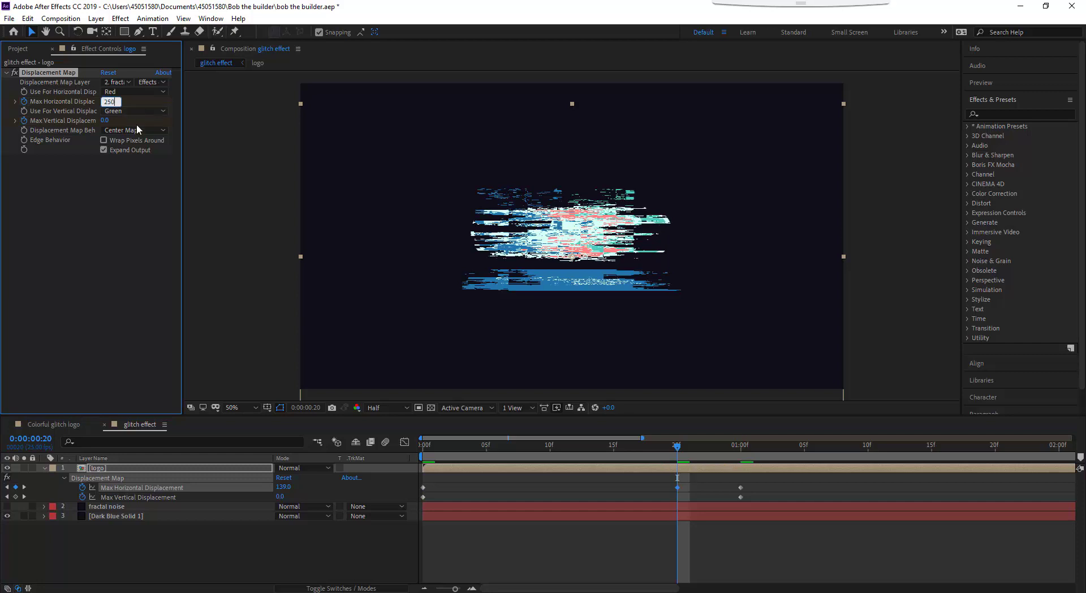
key(Return)
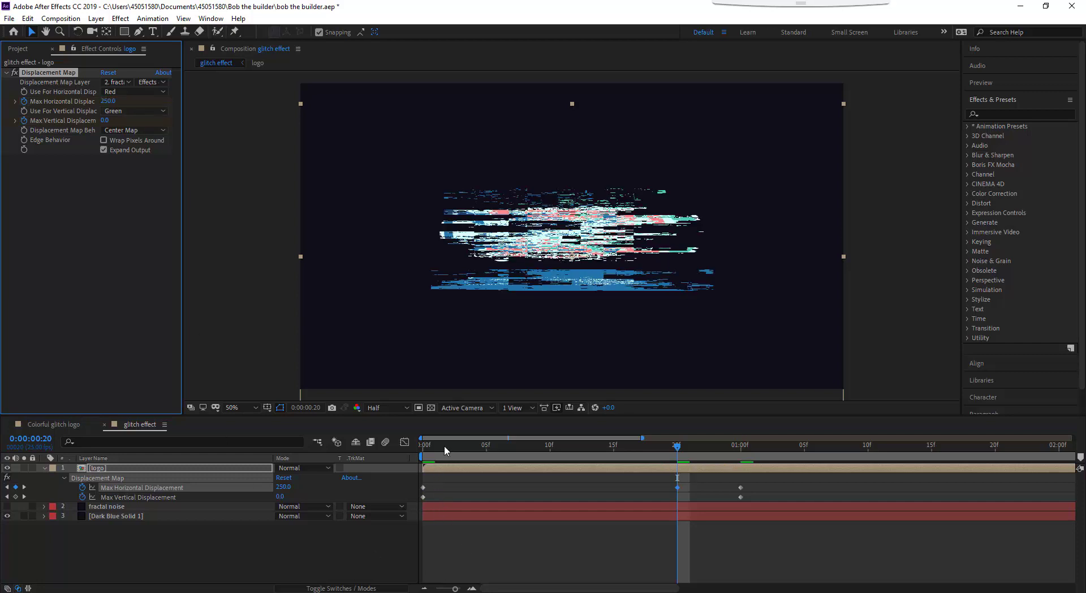
key(space)
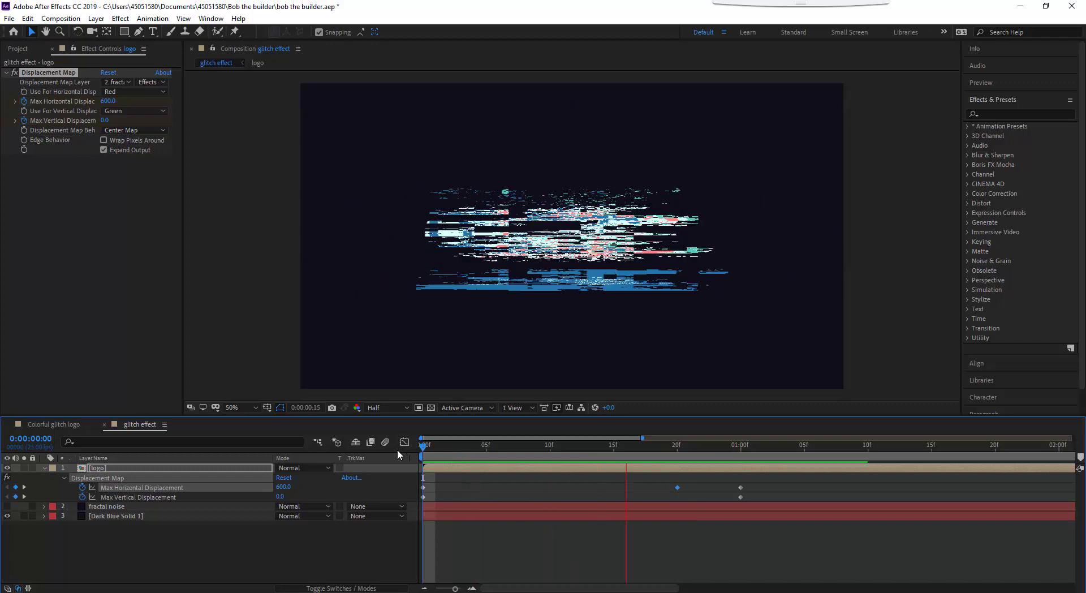
Preview the glitch resolving into the logo a couple of times
click(477, 444)
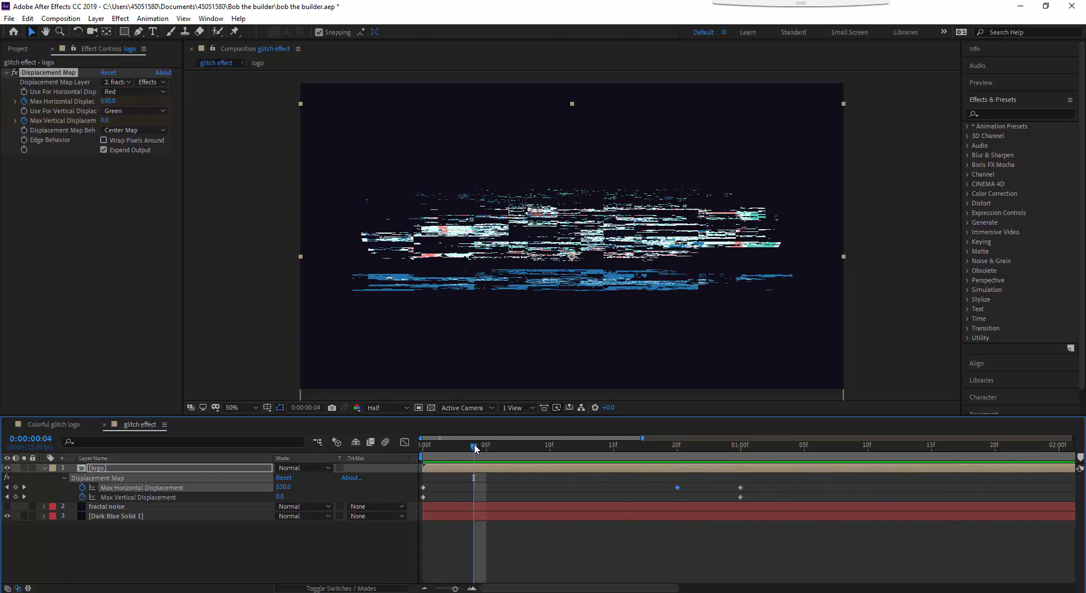
key(space)
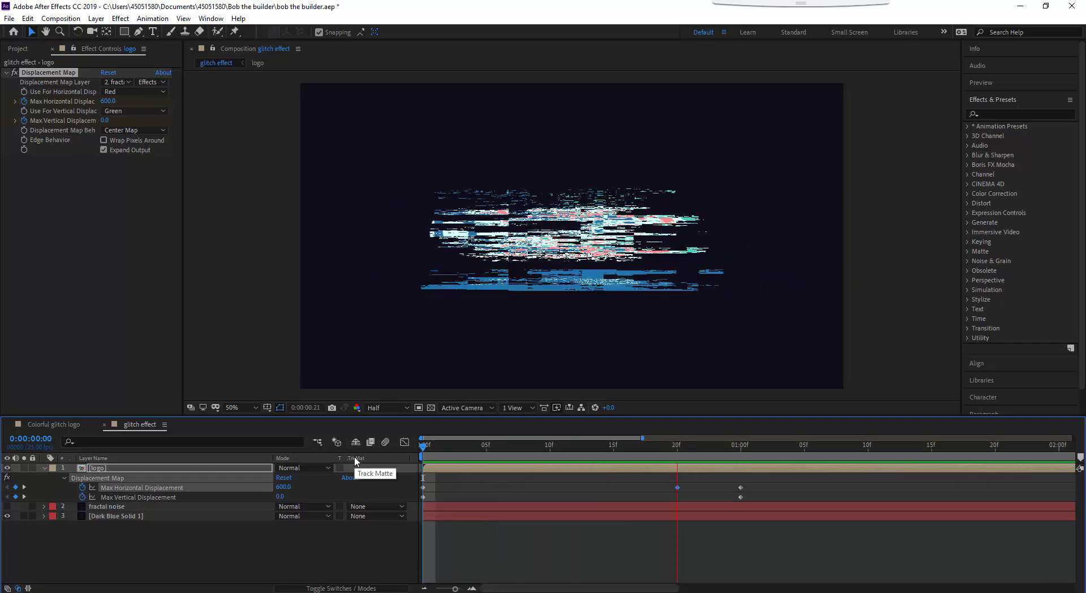
click(421, 446)
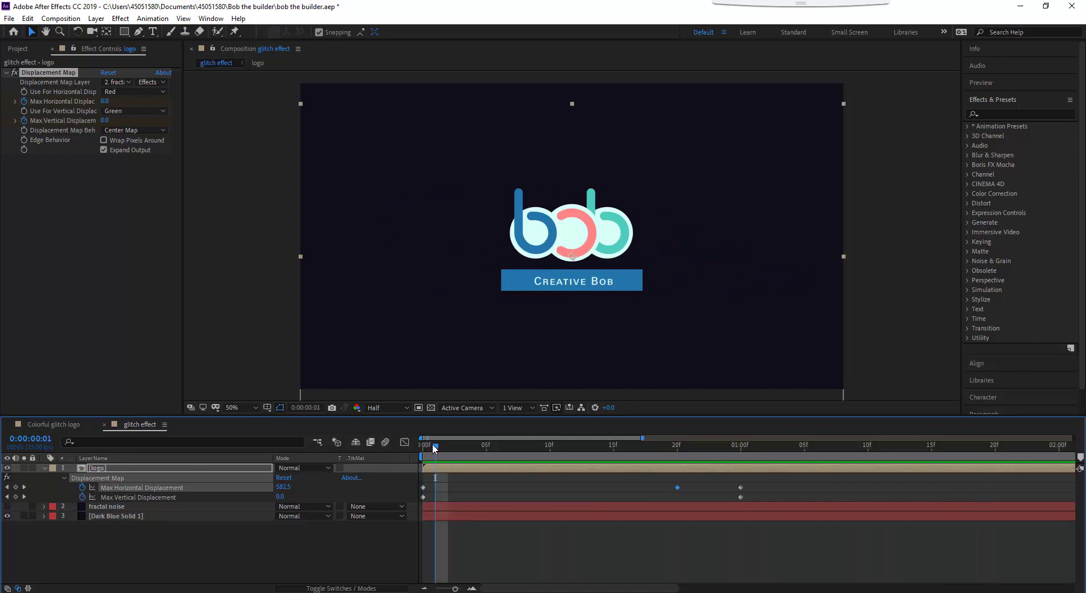
key(space)
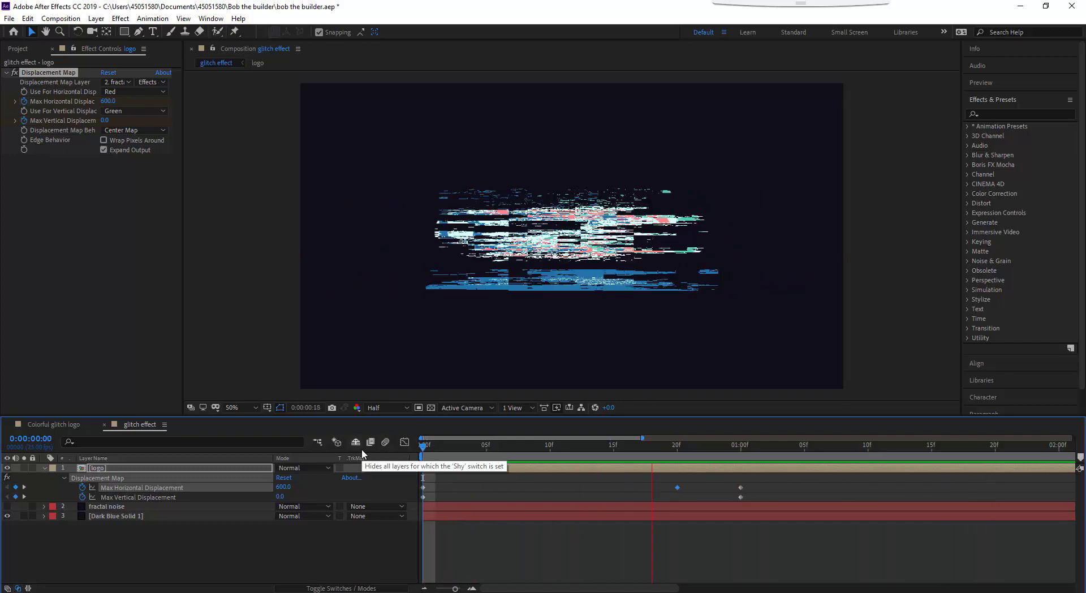
click(677, 487)
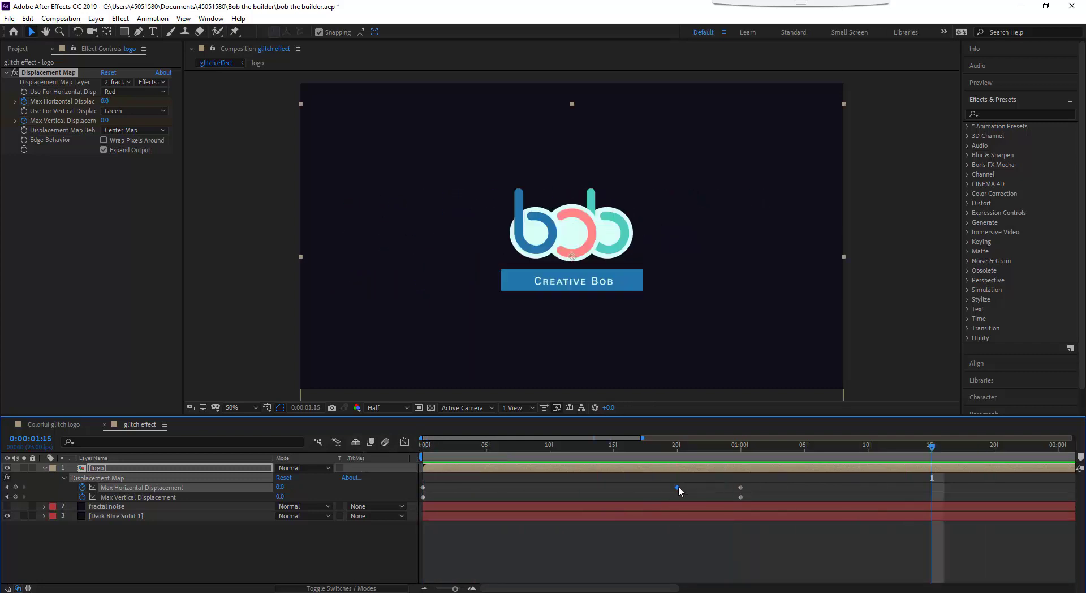
Move the 250 keyframe earlier to about 0:00:00:18, re-preview, and step to 1:05
drag(677, 487, 653, 487)
click(422, 446)
key(space)
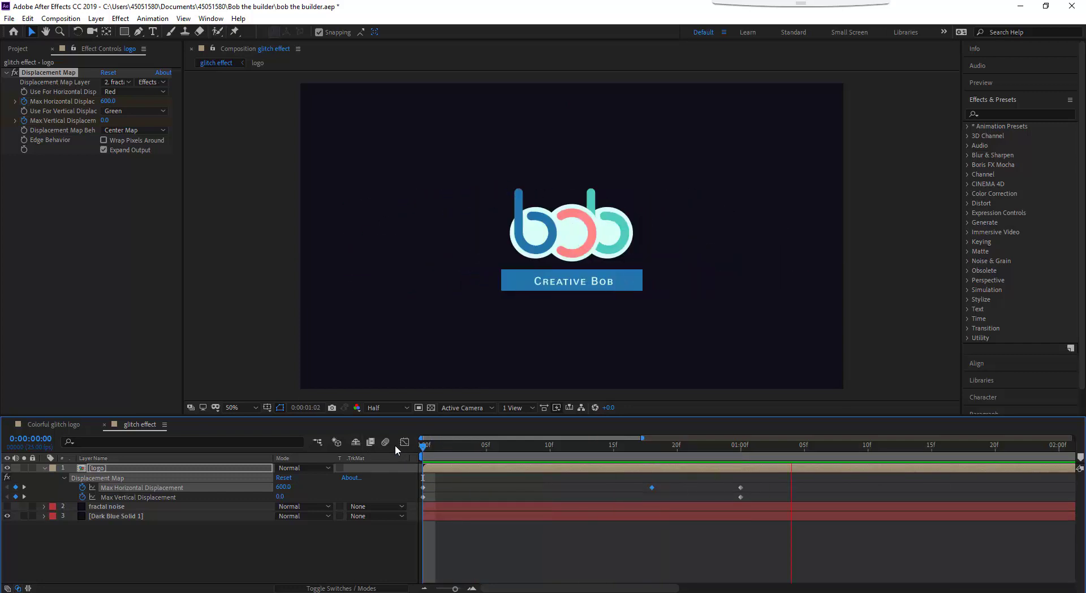
drag(645, 447, 790, 462)
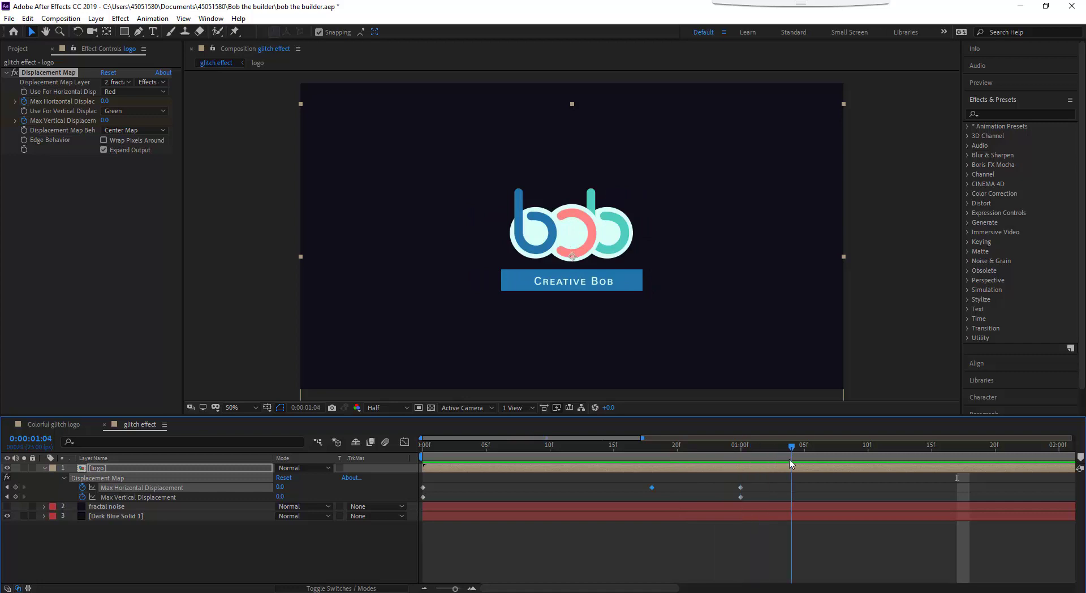
key(Page_Down)
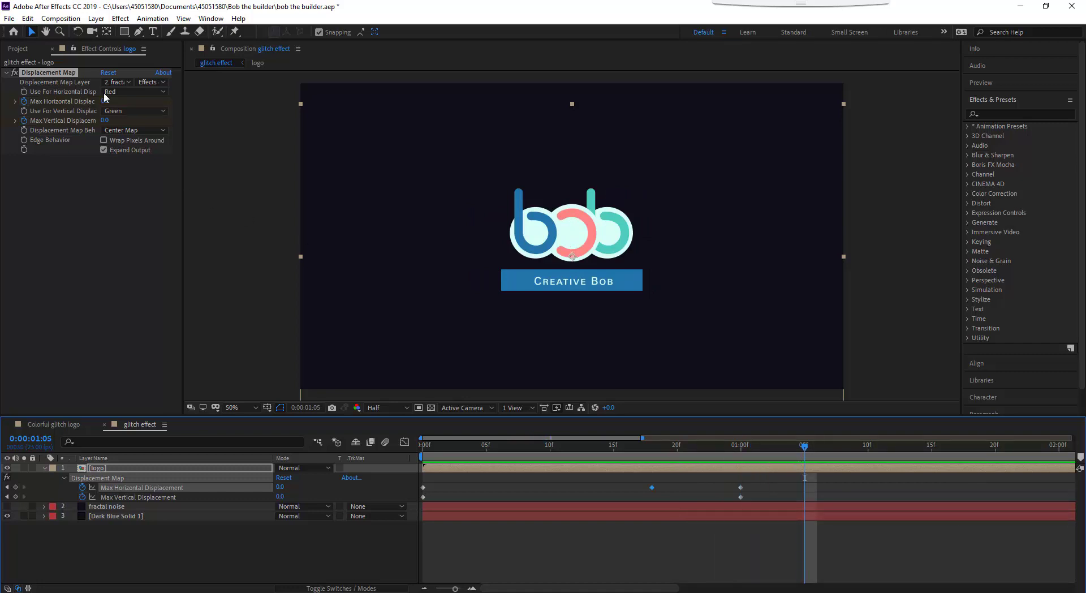
Keyframe Max Horizontal Displacement to 40 at 0:00:01:05 and back to 0 at 0:00:01:10
drag(104, 102, 123, 109)
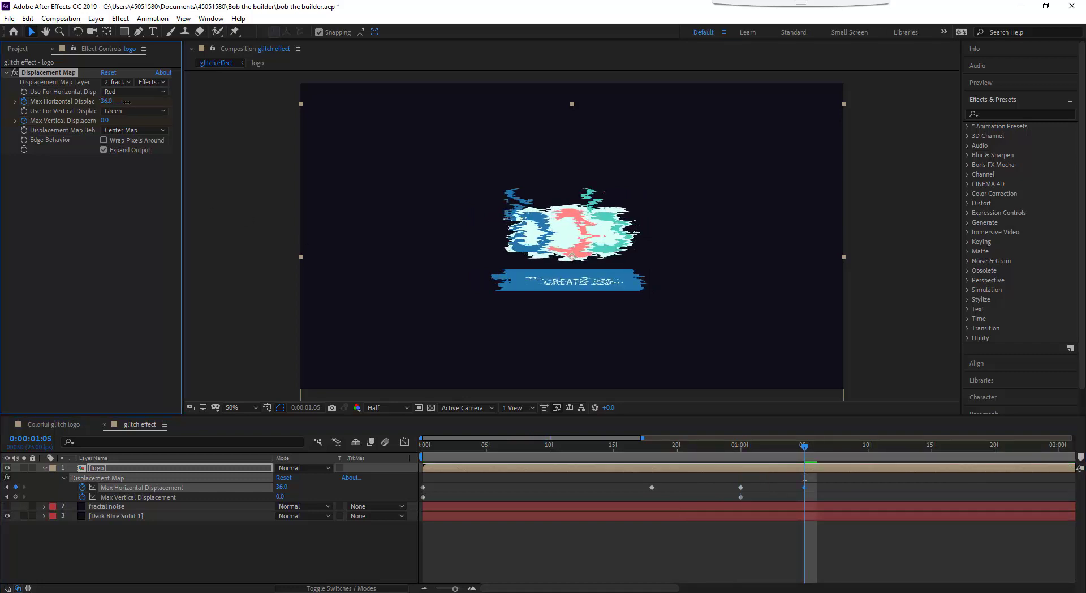
click(107, 102)
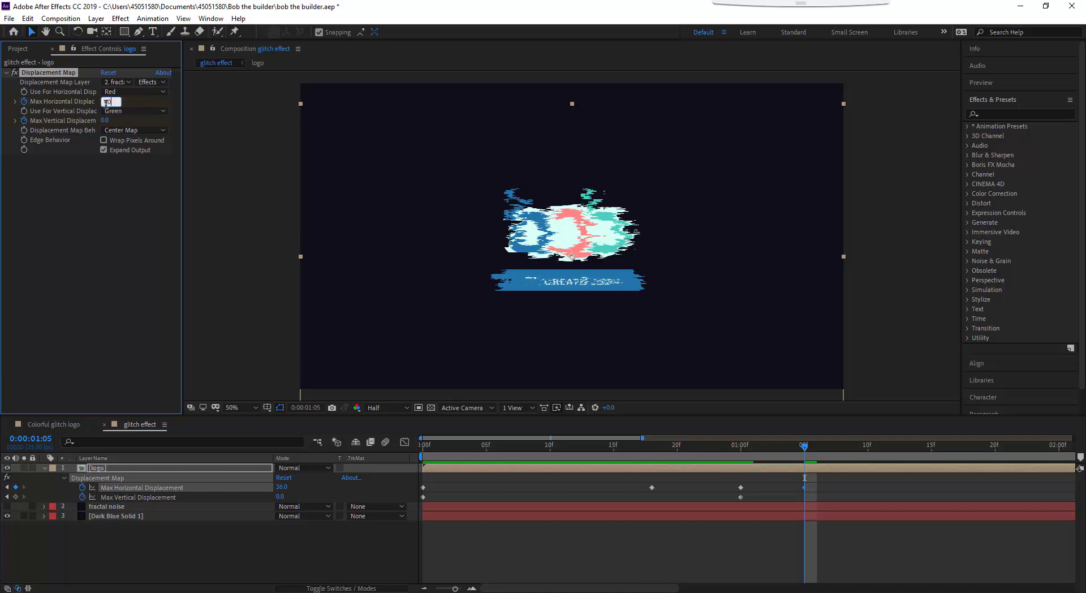
text(40)
key(Return)
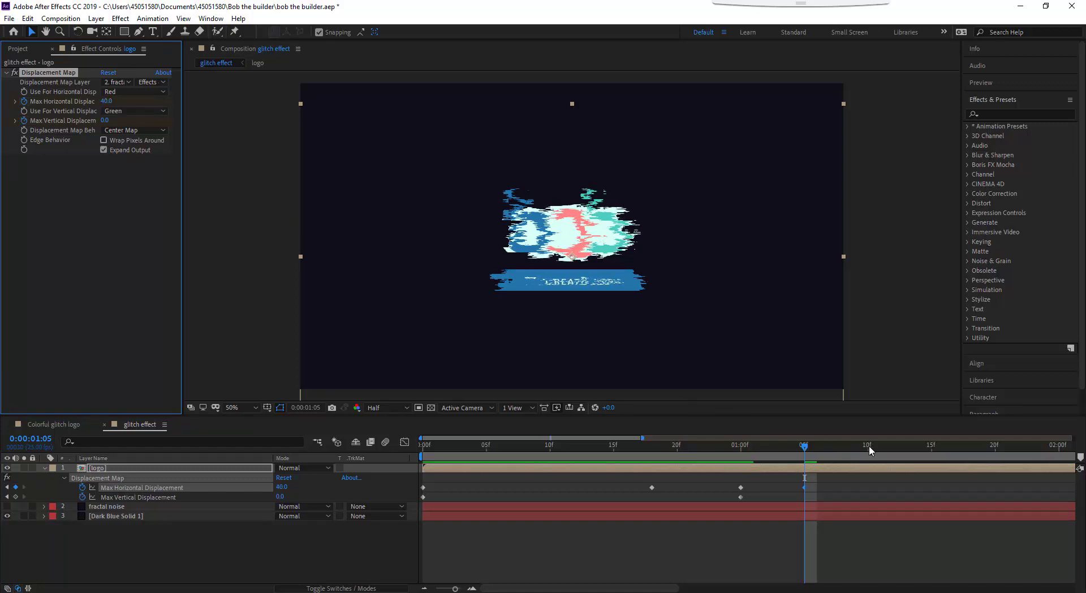
click(870, 449)
click(106, 102)
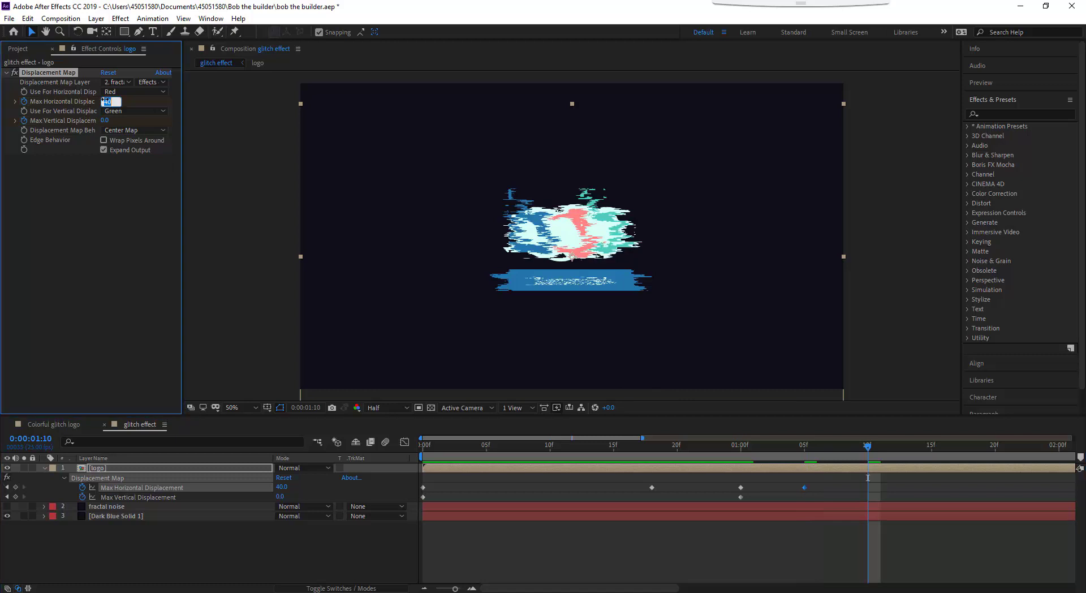
text(0)
key(Return)
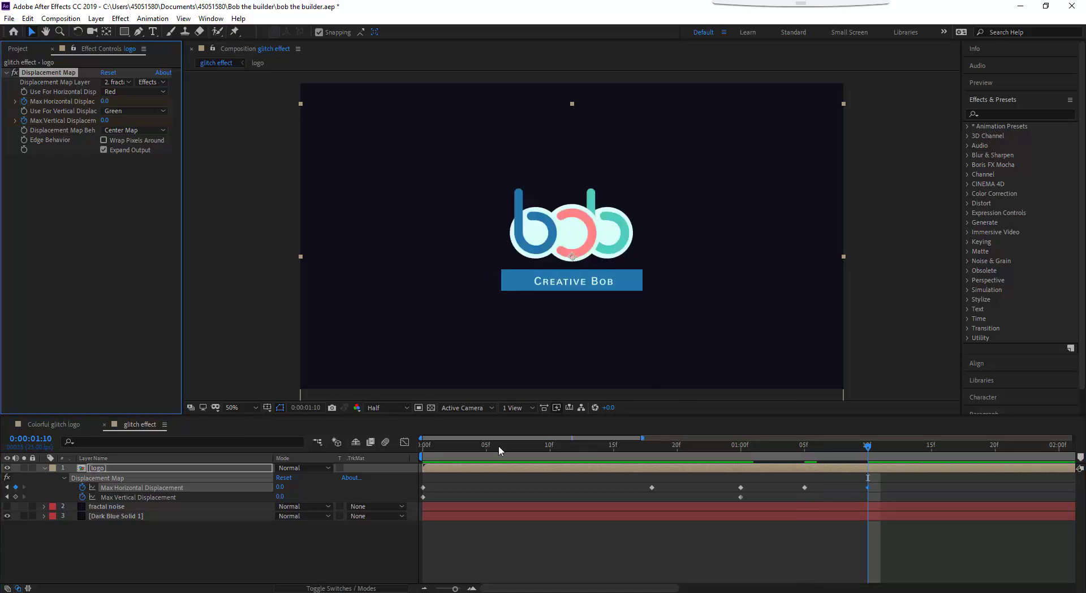
End the work area at about 1:18, return to the start, and zoom the timeline out
drag(498, 447, 932, 447)
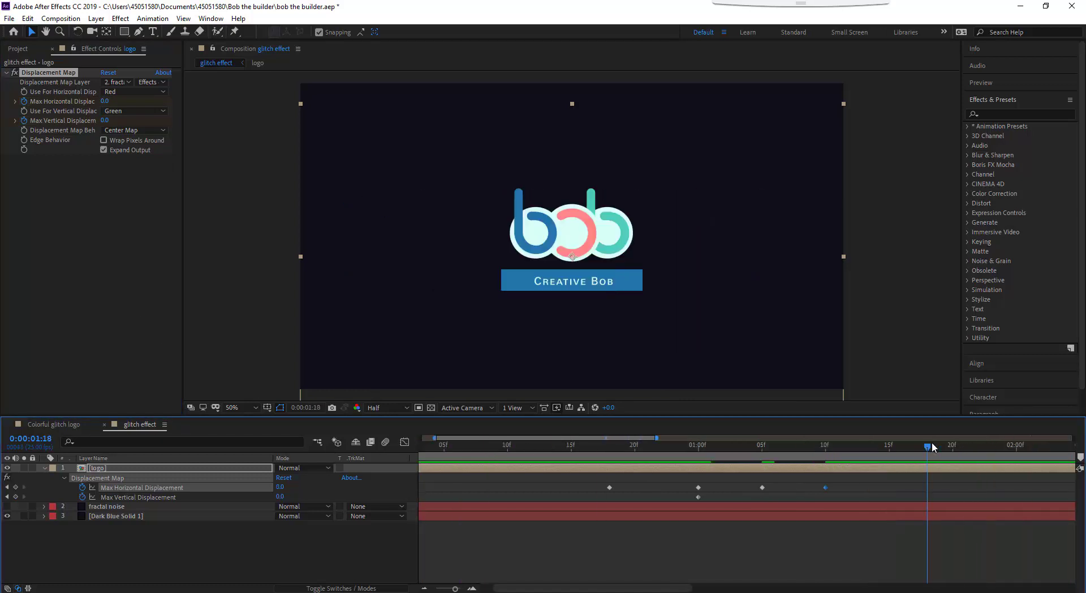
key(n)
key(Home)
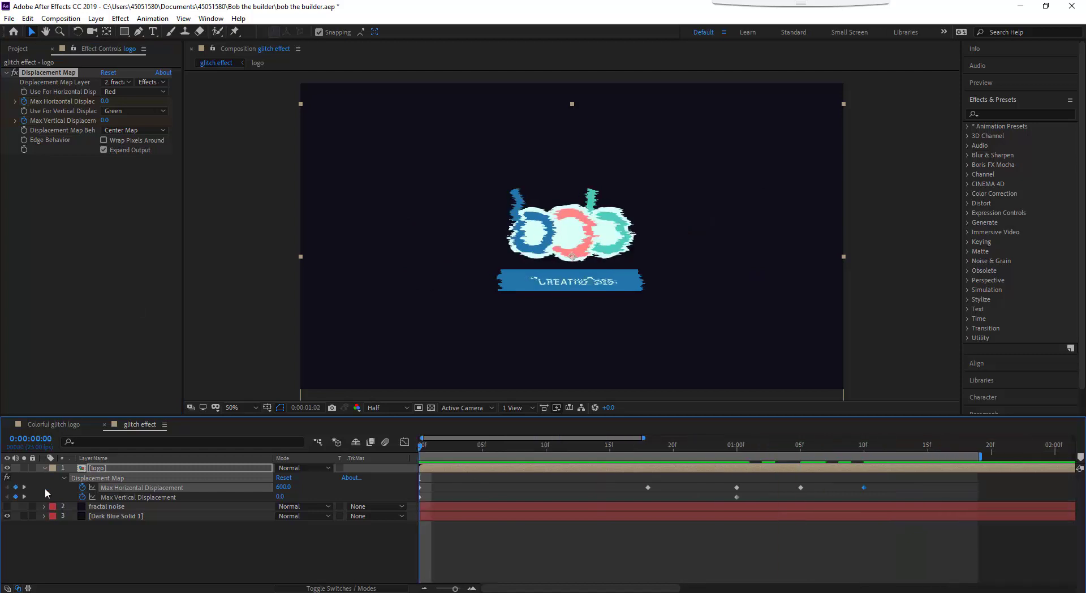
key(minus)
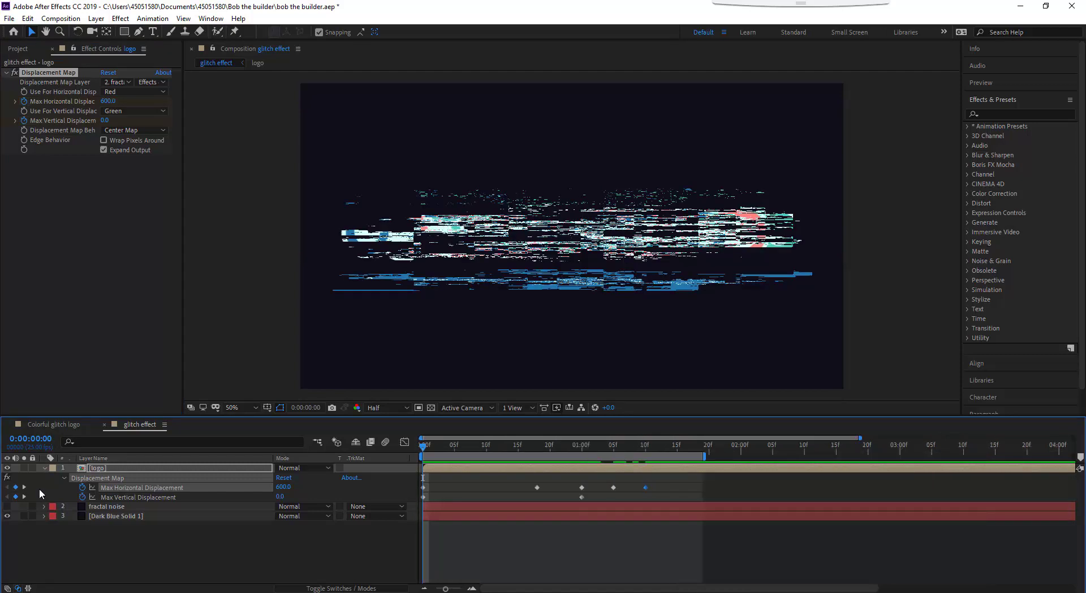
Shift the last two Max Horizontal Displacement keyframes earlier, to about 01:03–01:06, and preview
key(space)
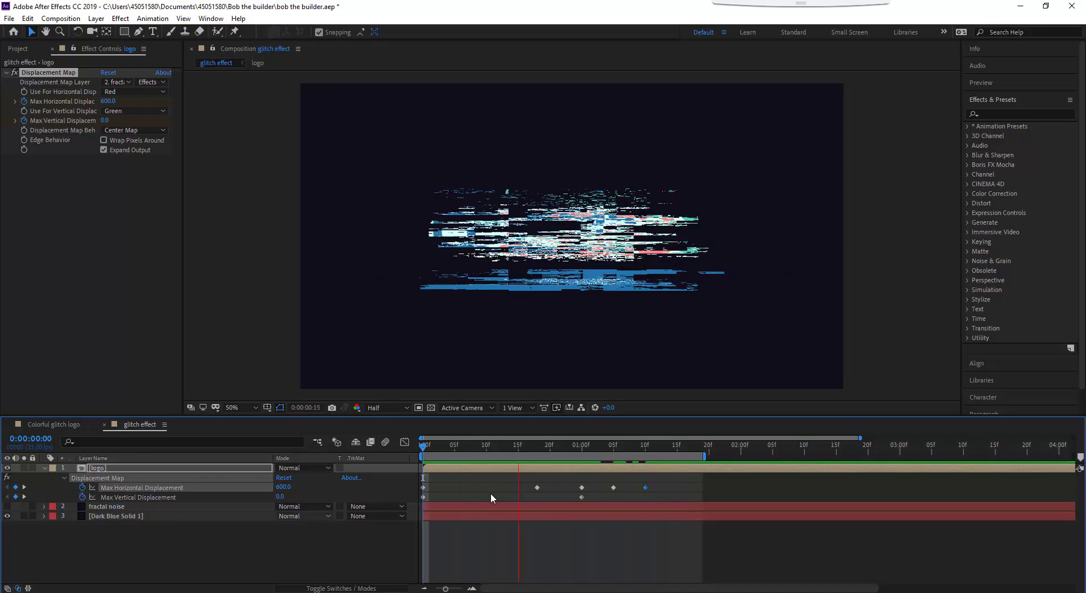
key(space)
drag(655, 482, 577, 489)
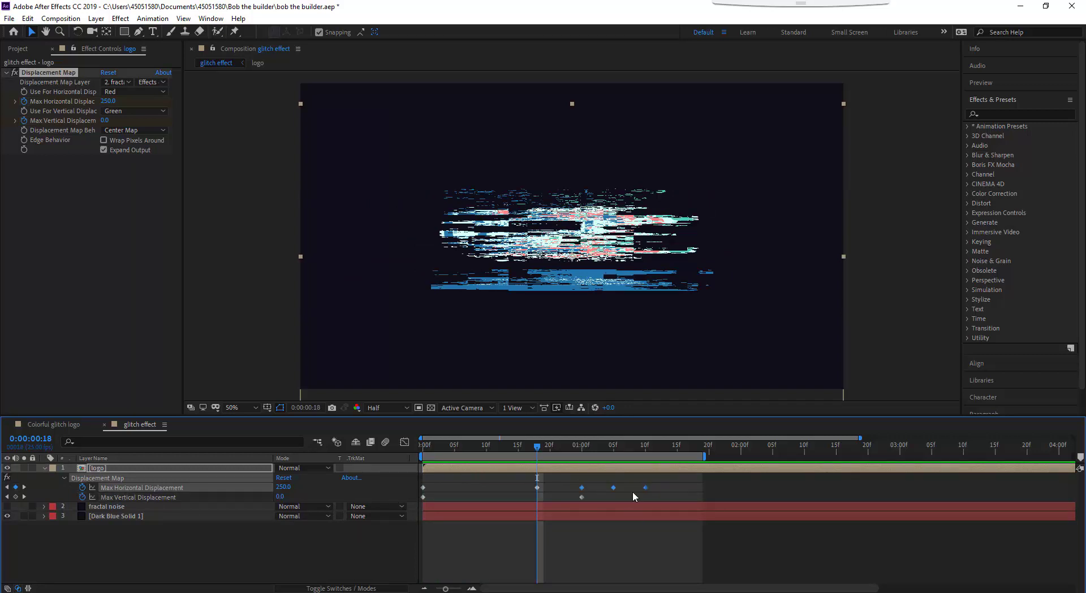
drag(646, 487, 620, 487)
key(space)
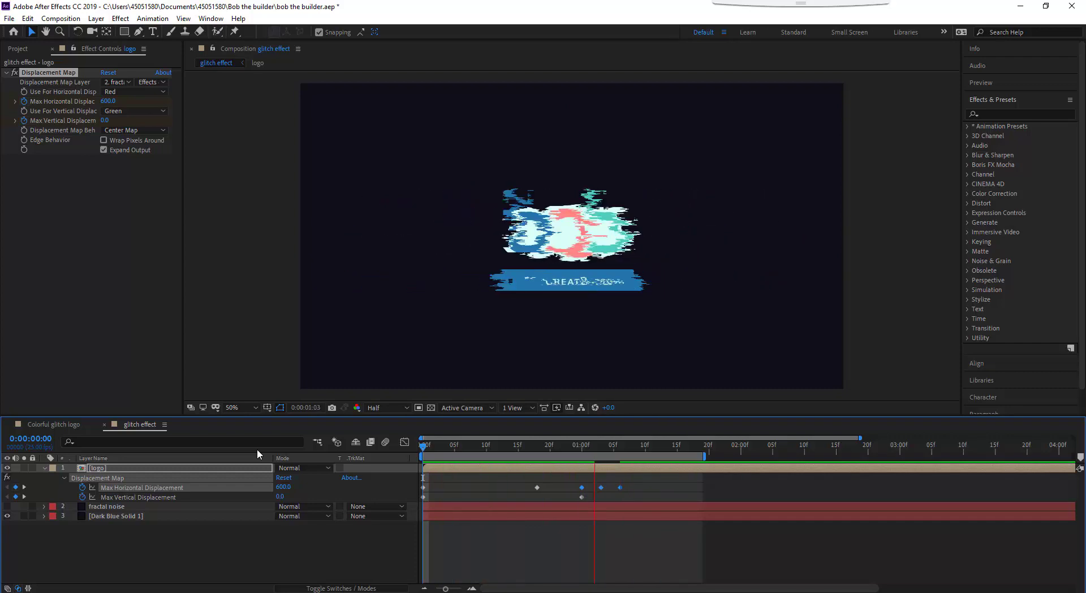
Stop the preview and remove the Max Vertical Displacement keyframe so it is no longer animated
click(563, 465)
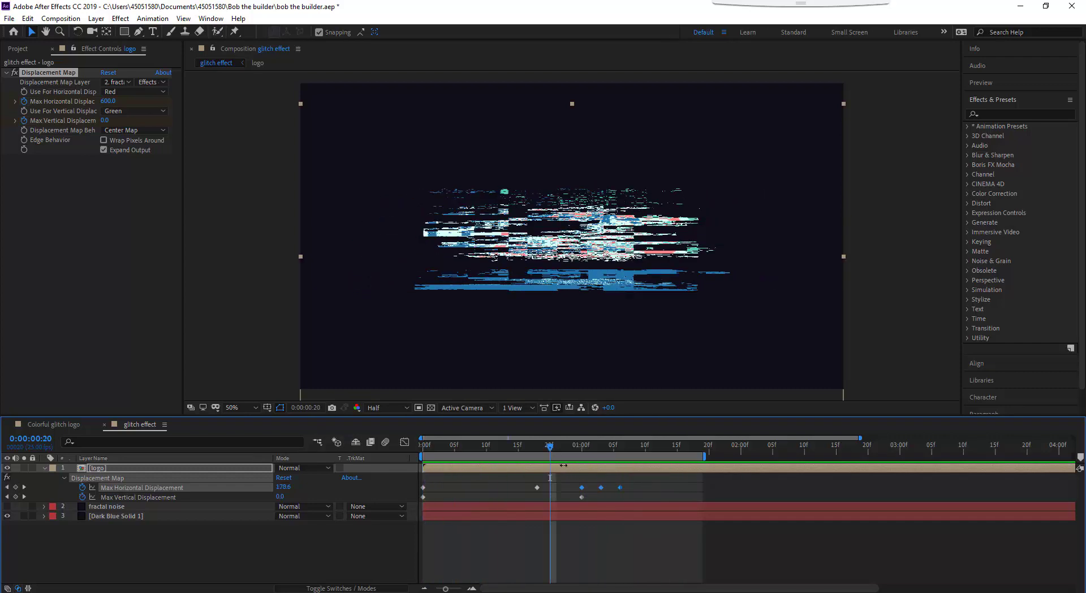
click(593, 494)
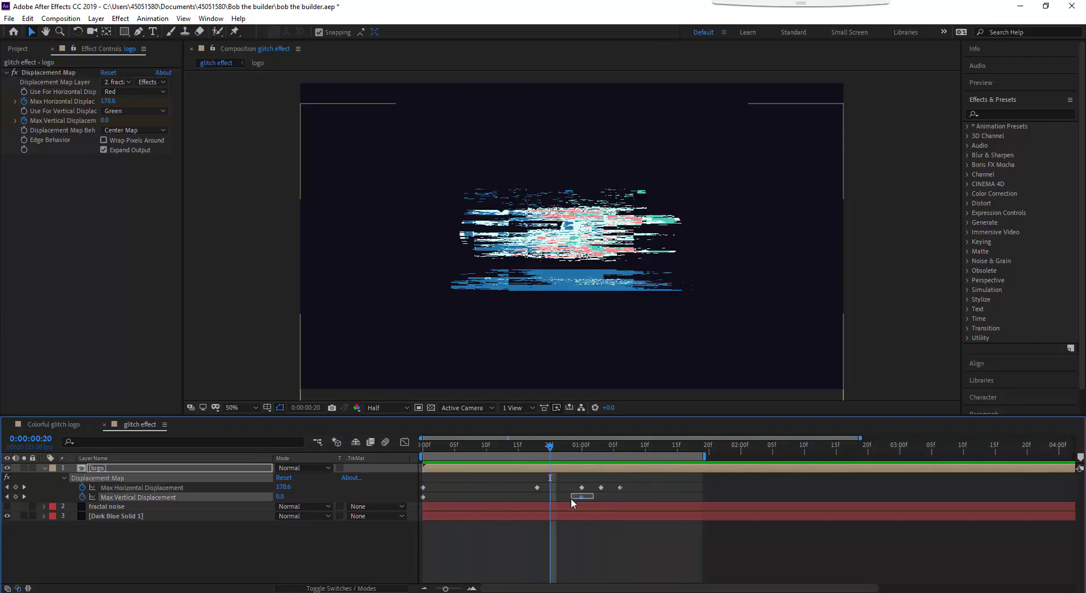
click(422, 495)
key(Delete)
Apply Easy Ease to all Max Horizontal Displacement keyframes and steepen their speed curve in the Graph Editor
drag(637, 480, 372, 490)
key(F9)
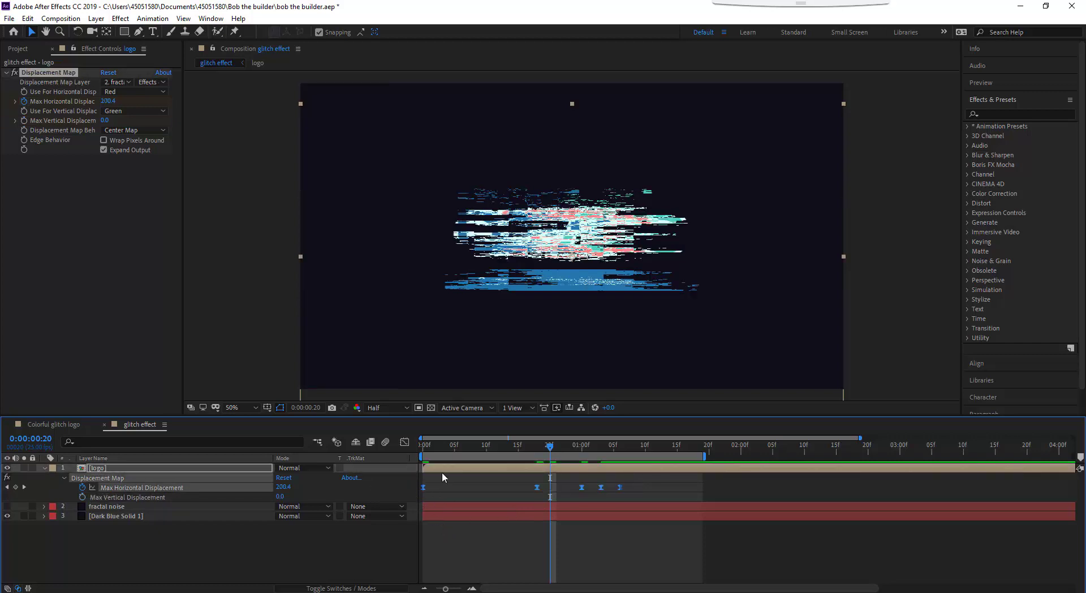
click(405, 443)
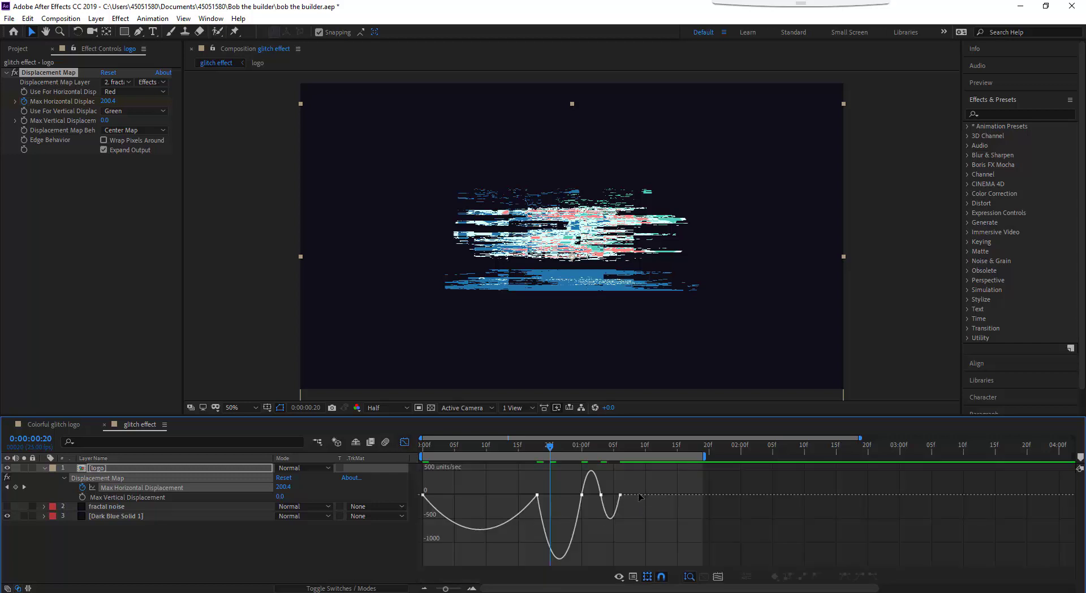
drag(640, 497, 405, 501)
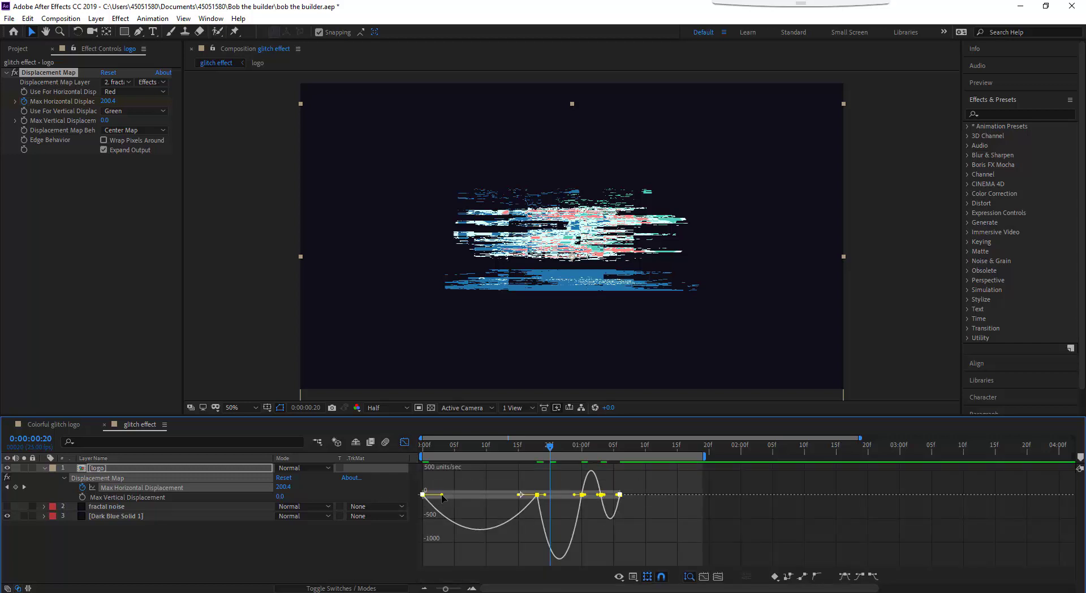
drag(442, 494, 521, 496)
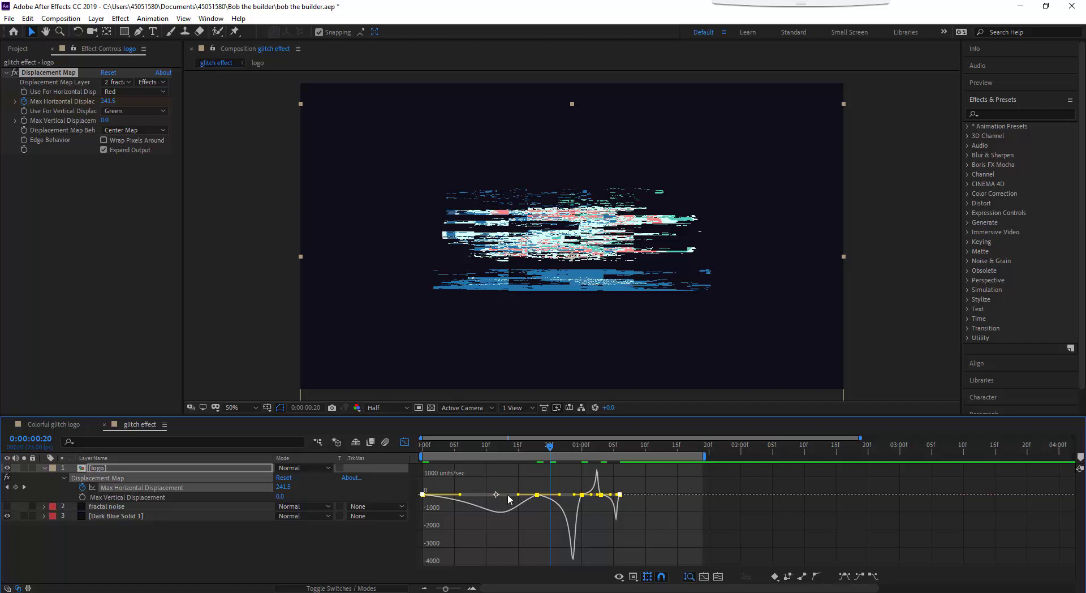
drag(509, 499, 501, 500)
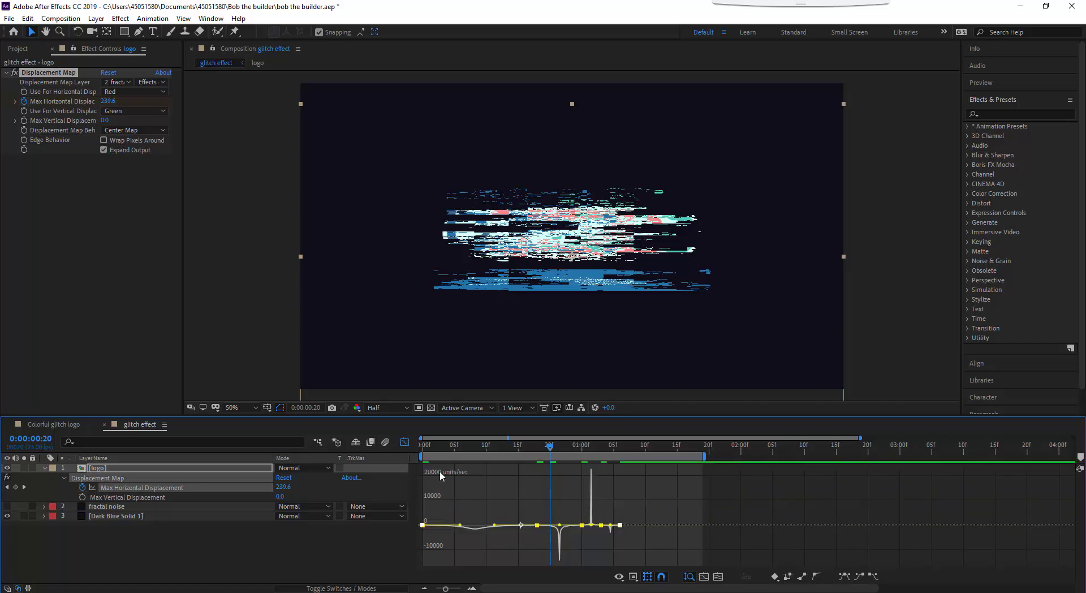
click(405, 442)
Review the glitch, extend the work area to about 02:20, and select the three later Max Horizontal keyframes
key(Home)
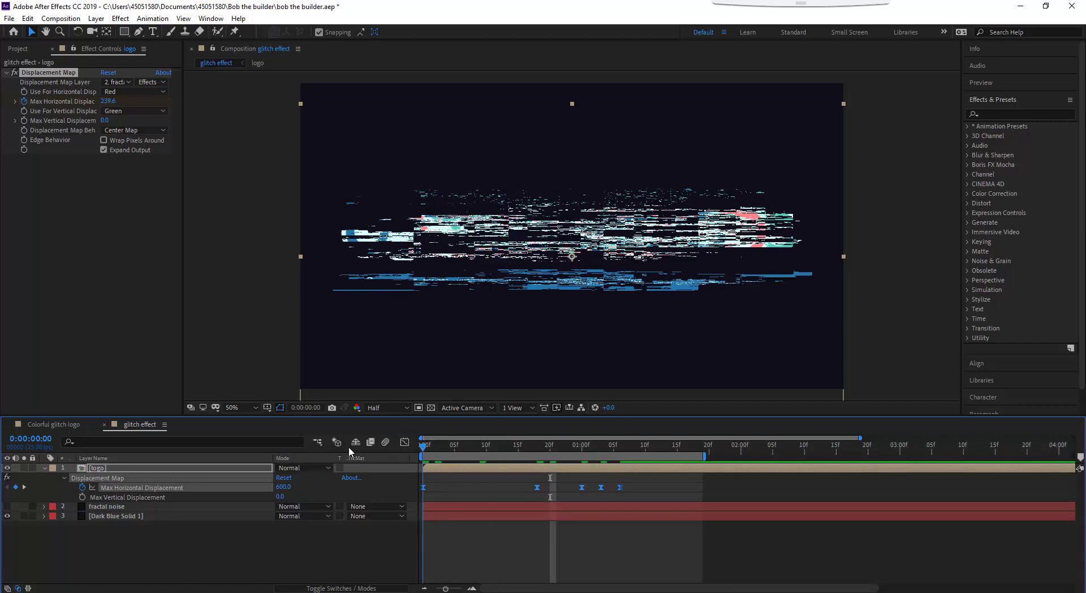
key(space)
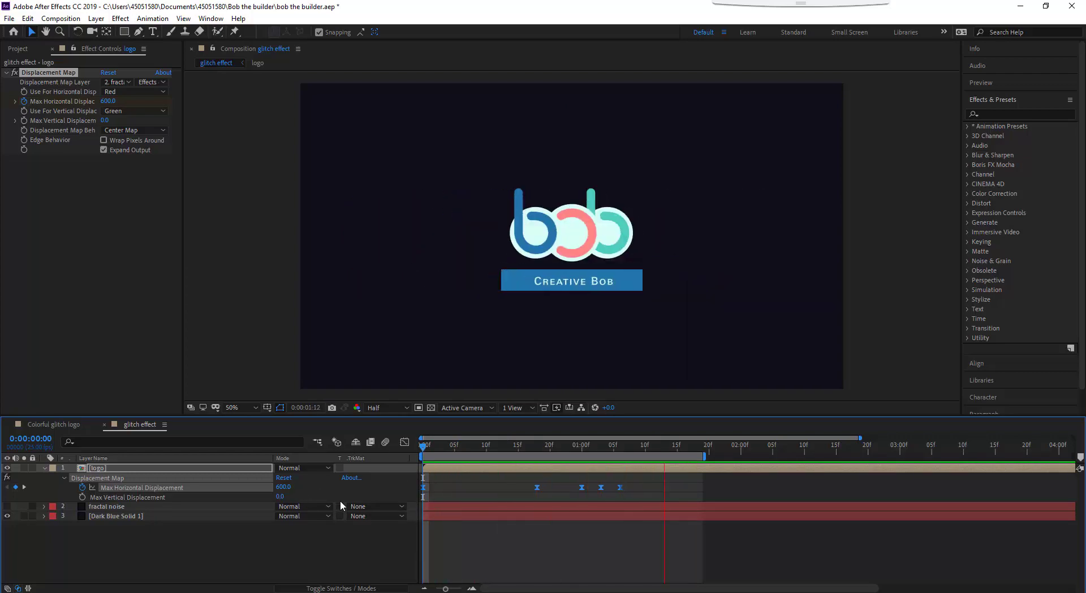
key(space)
drag(629, 455, 487, 465)
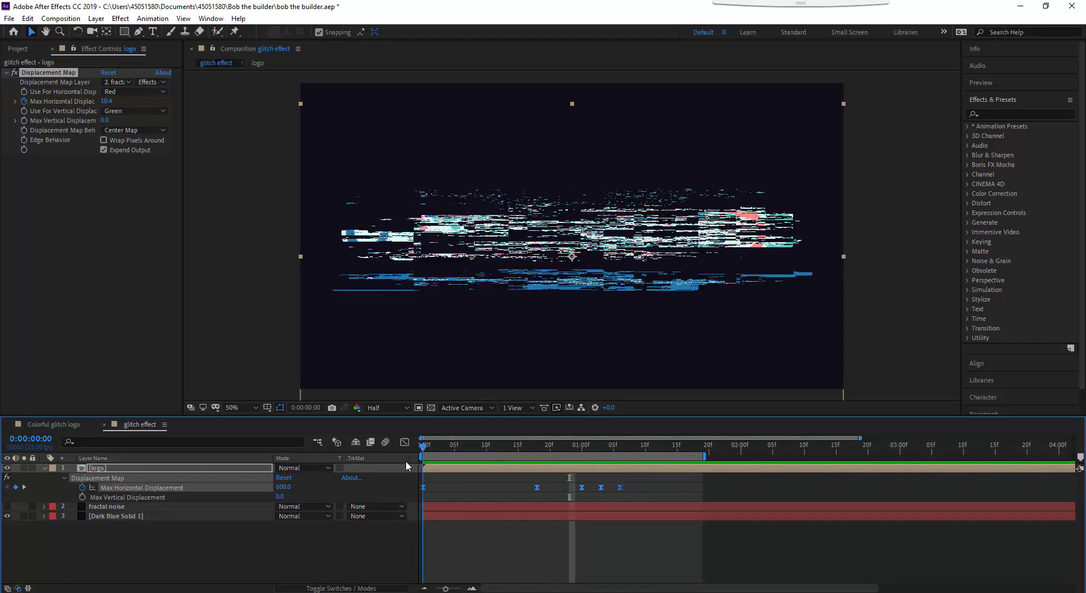
drag(486, 465, 563, 464)
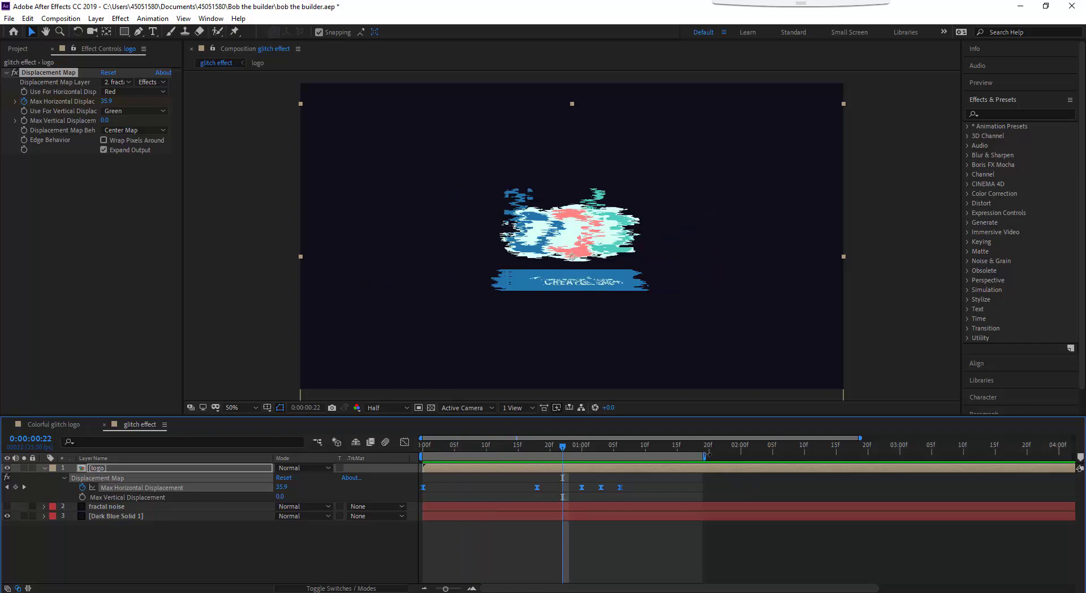
drag(708, 453, 863, 453)
drag(641, 478, 573, 501)
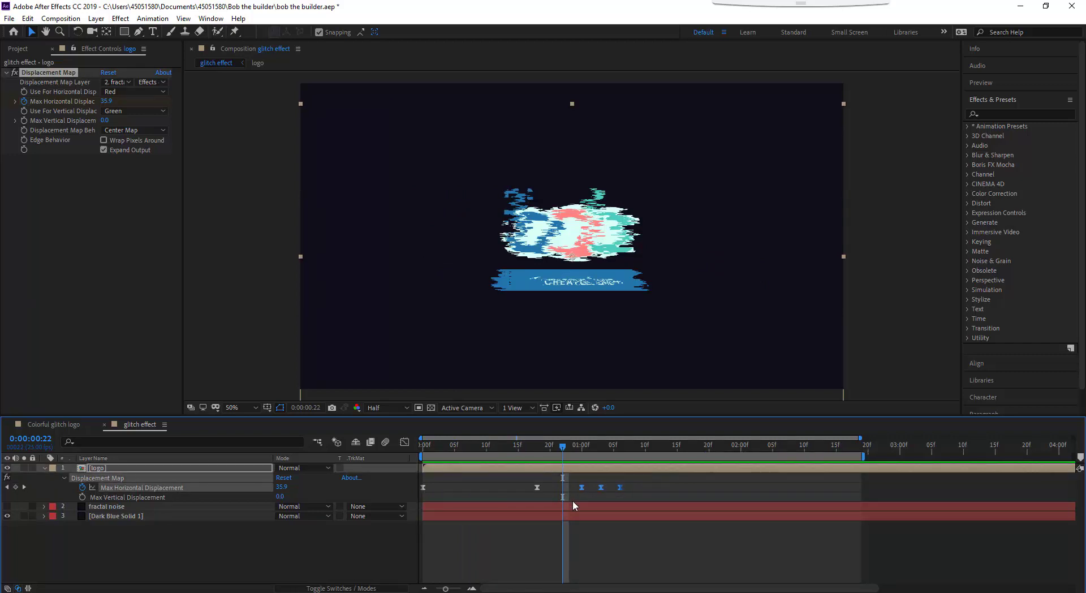
Paste the glitch keyframes at 02:00, preview, then move them earlier to about 01:10
click(741, 447)
key(ctrl+v)
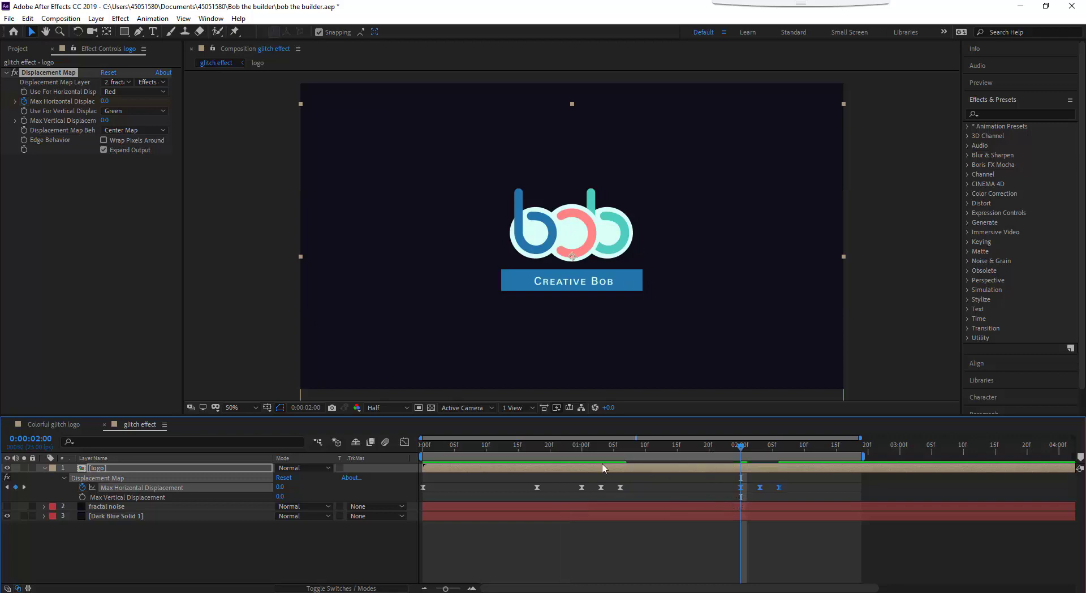
drag(473, 446, 358, 446)
key(space)
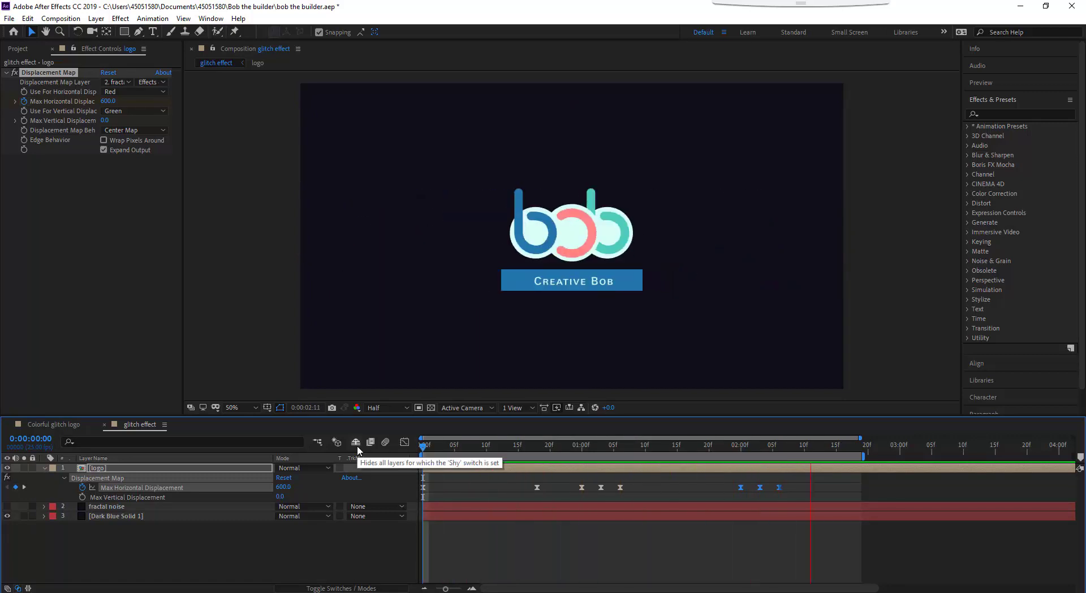
click(650, 448)
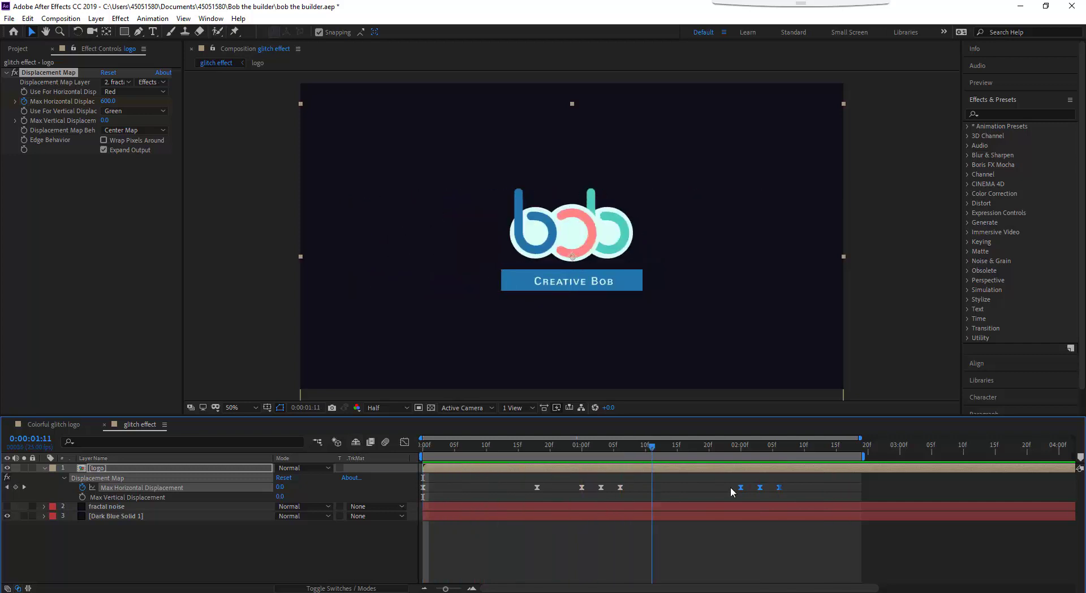
drag(739, 488, 669, 487)
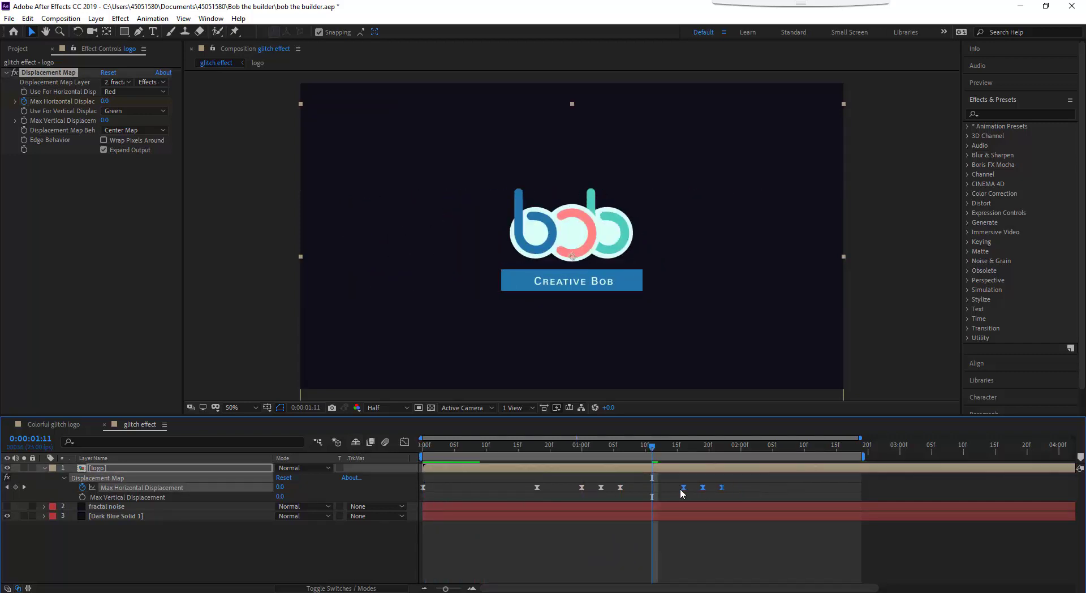
Preview the repeat, then paste the glitch keyframes again at 01:20
drag(550, 454, 537, 447)
key(space)
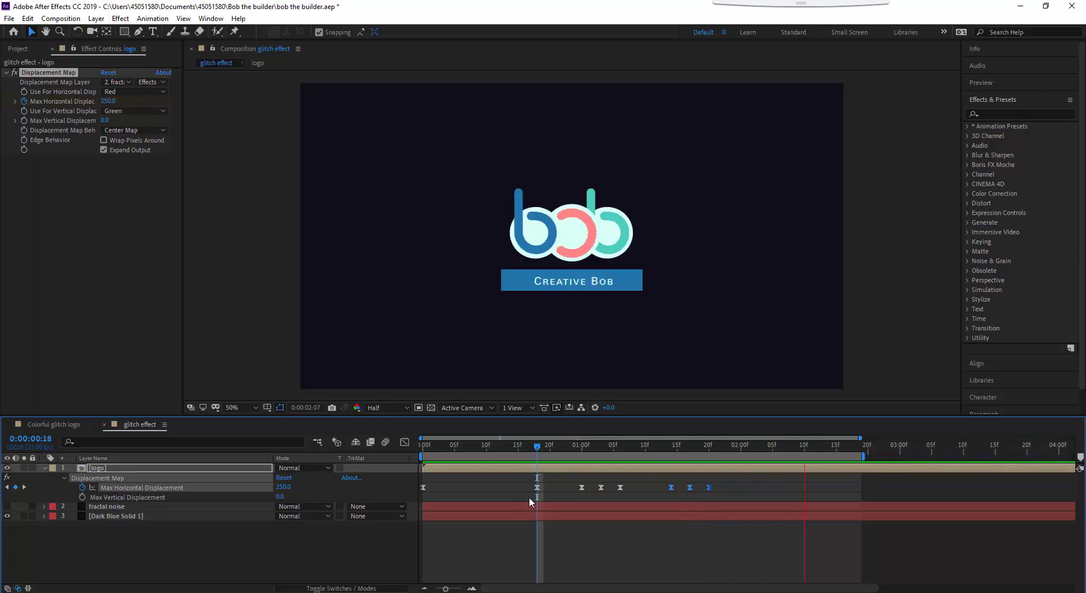
click(696, 446)
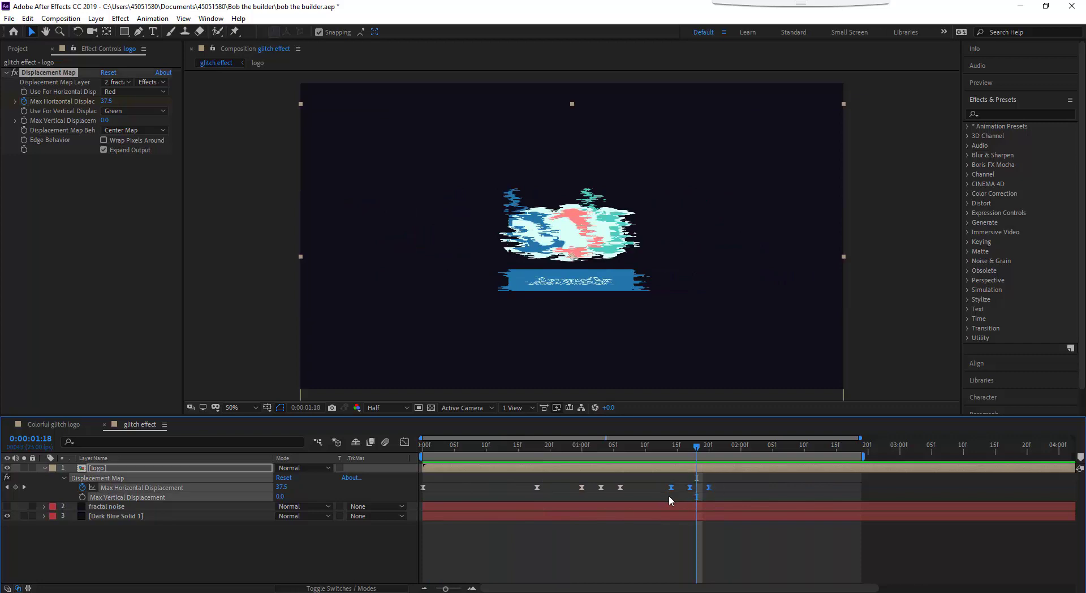
click(710, 446)
key(ctrl+v)
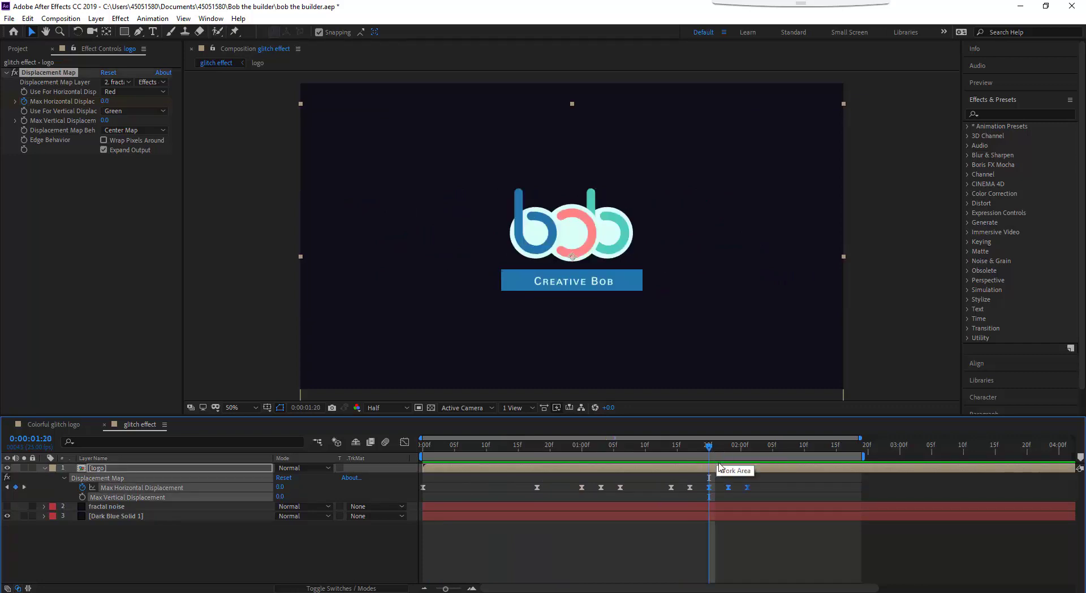
click(550, 449)
key(space)
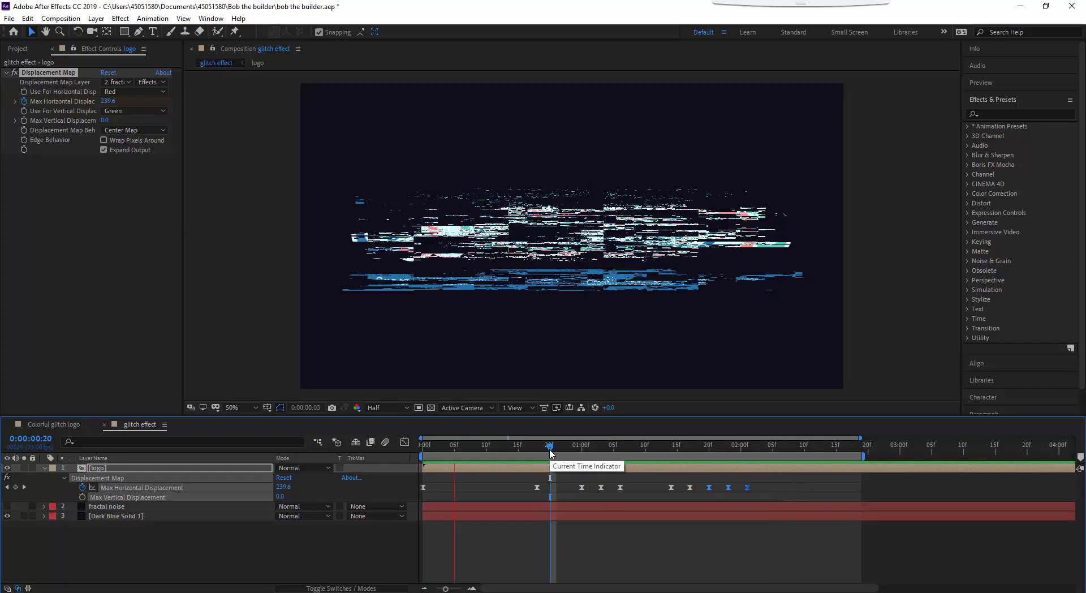
click(633, 447)
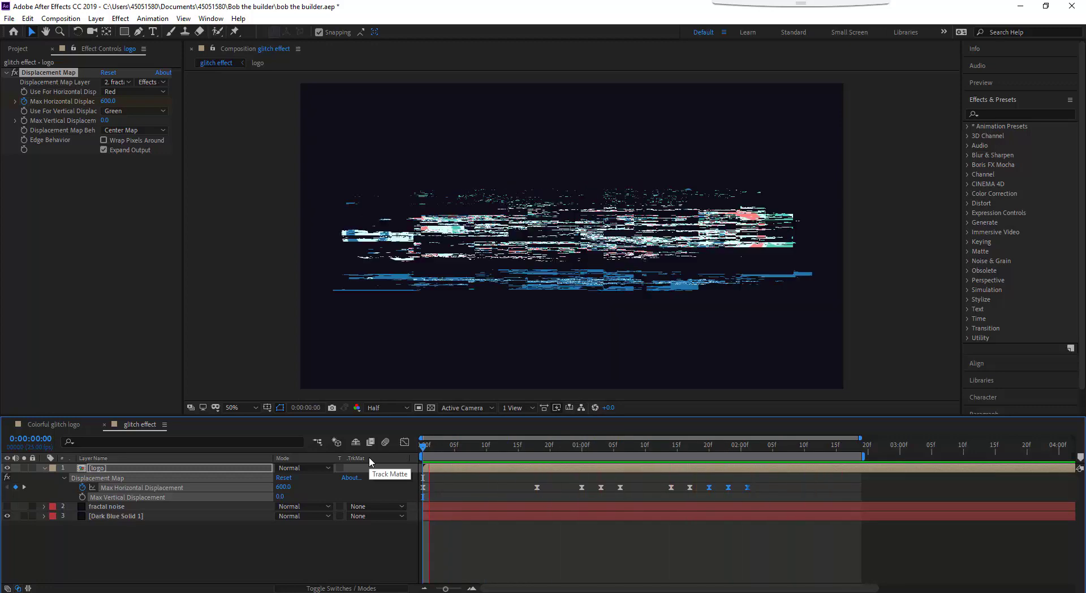
click(537, 447)
click(564, 451)
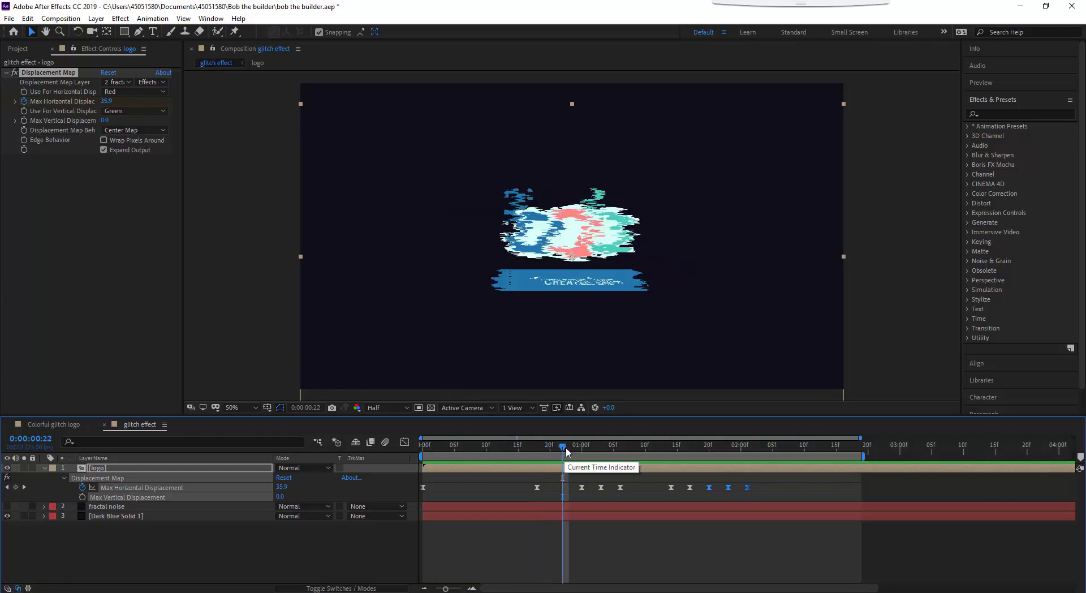
click(581, 448)
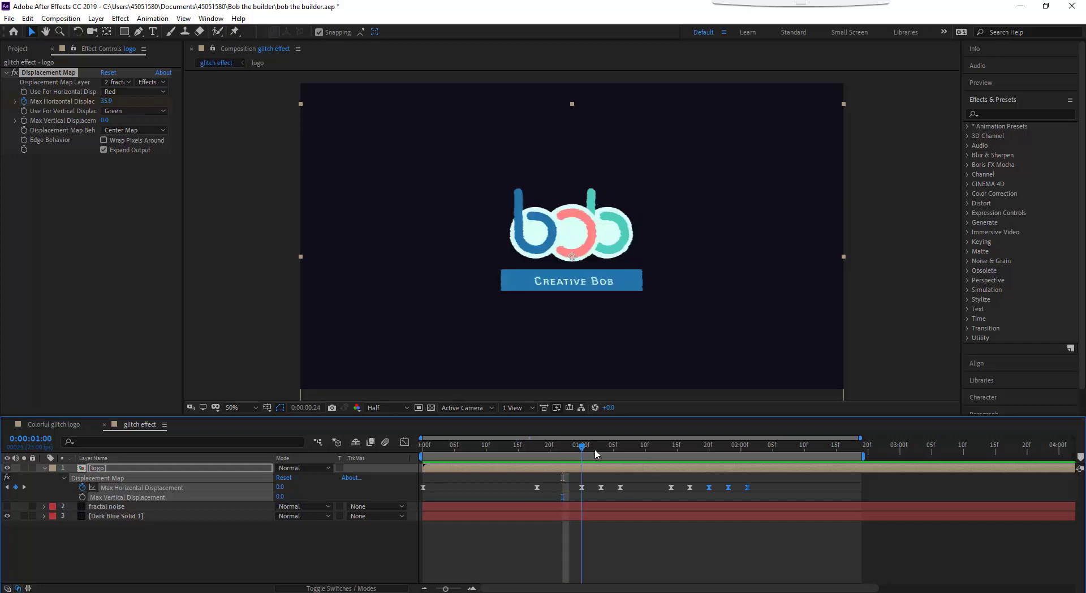
drag(596, 454, 713, 450)
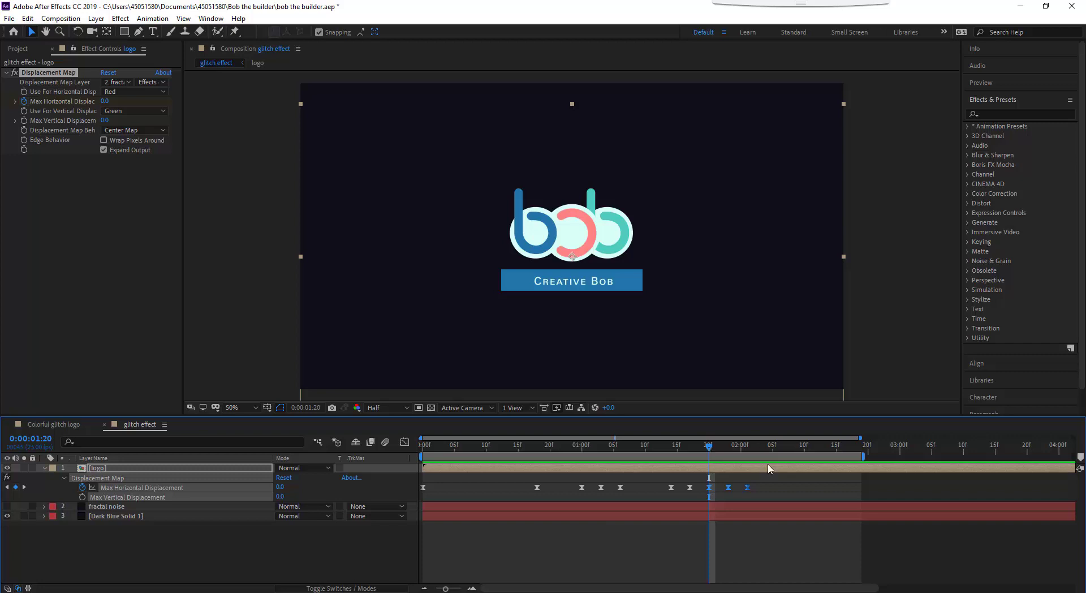
drag(658, 445, 767, 445)
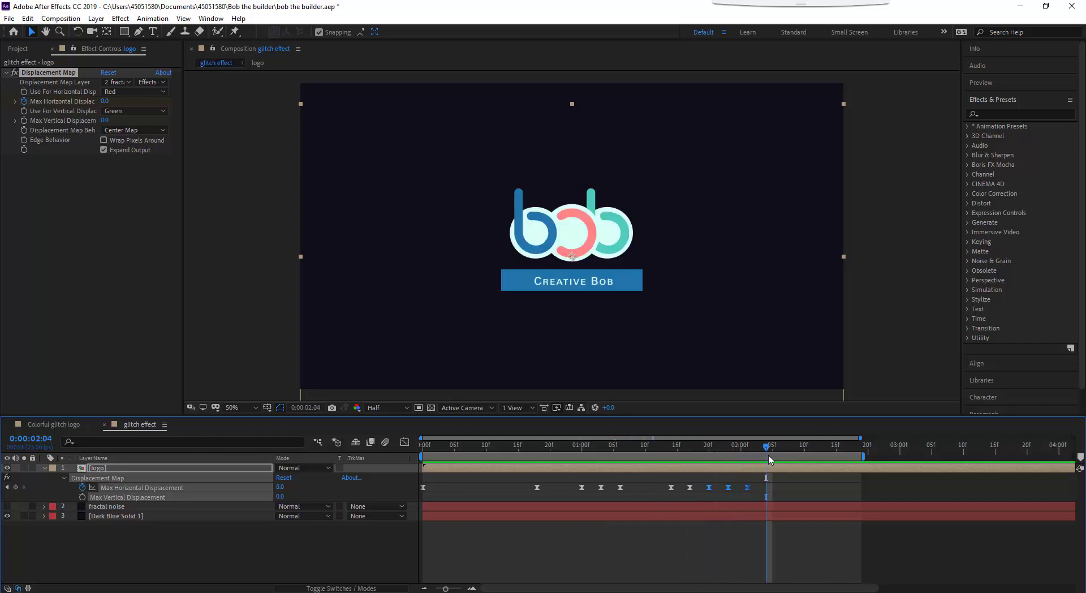
click(674, 469)
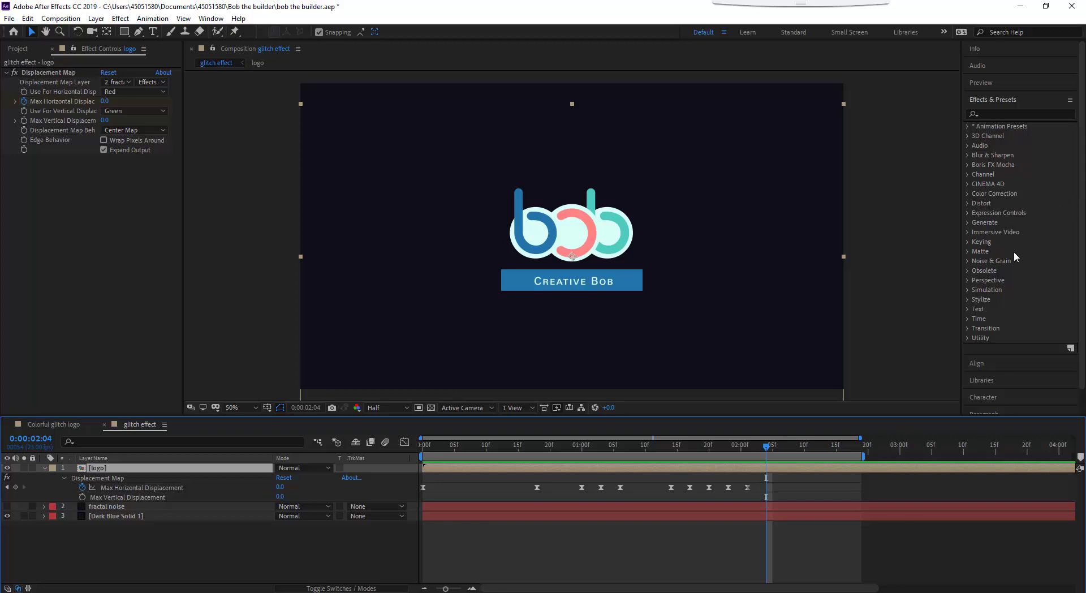
Apply Effect > Simulation > CC Ball Action to the logo layer
click(153, 18)
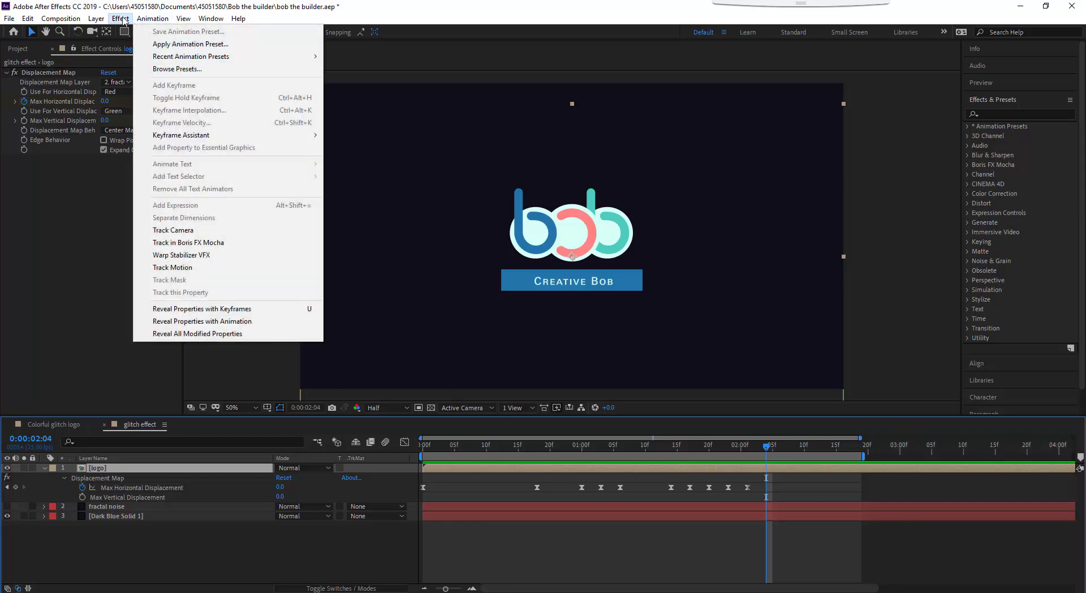
mouse_move(120, 18)
mouse_move(154, 274)
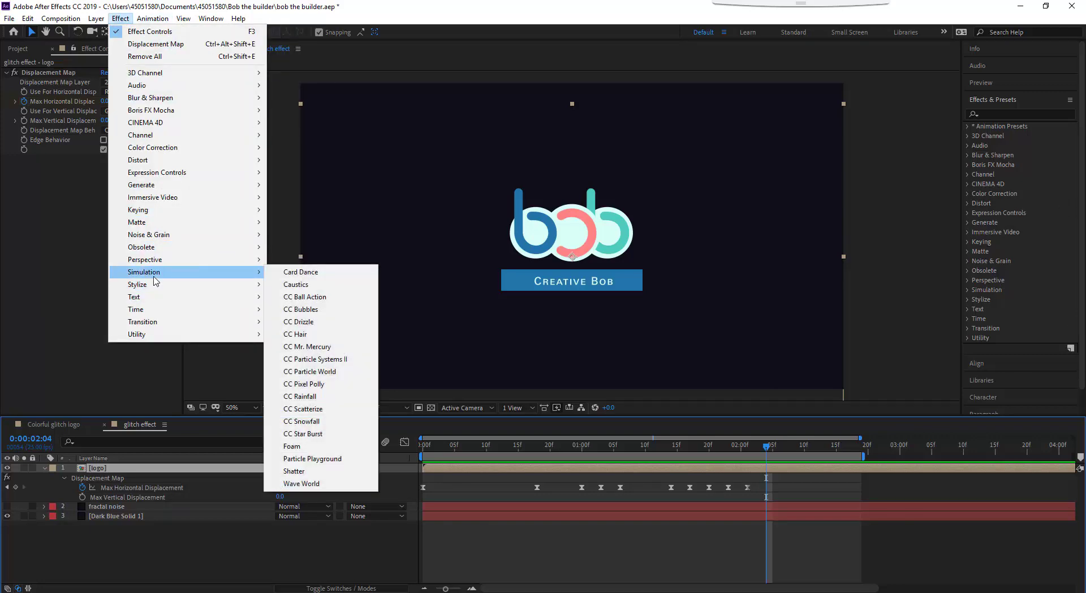
click(324, 299)
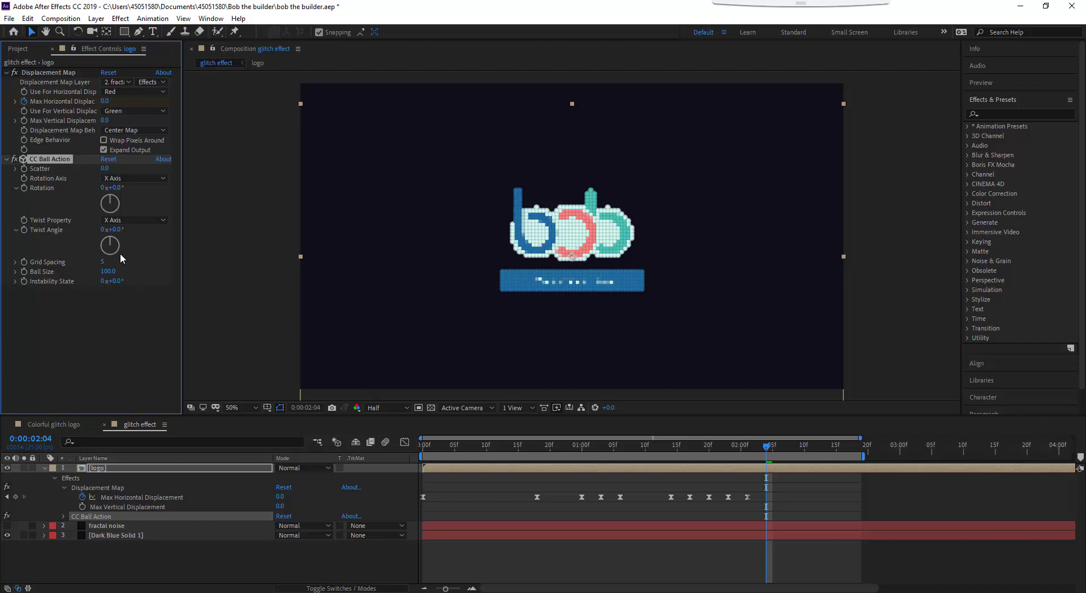
Try a CC Ball Action scatter of 59, bring it back to 0, preview, then set Ball Size to 36
click(105, 168)
text(59)
key(Return)
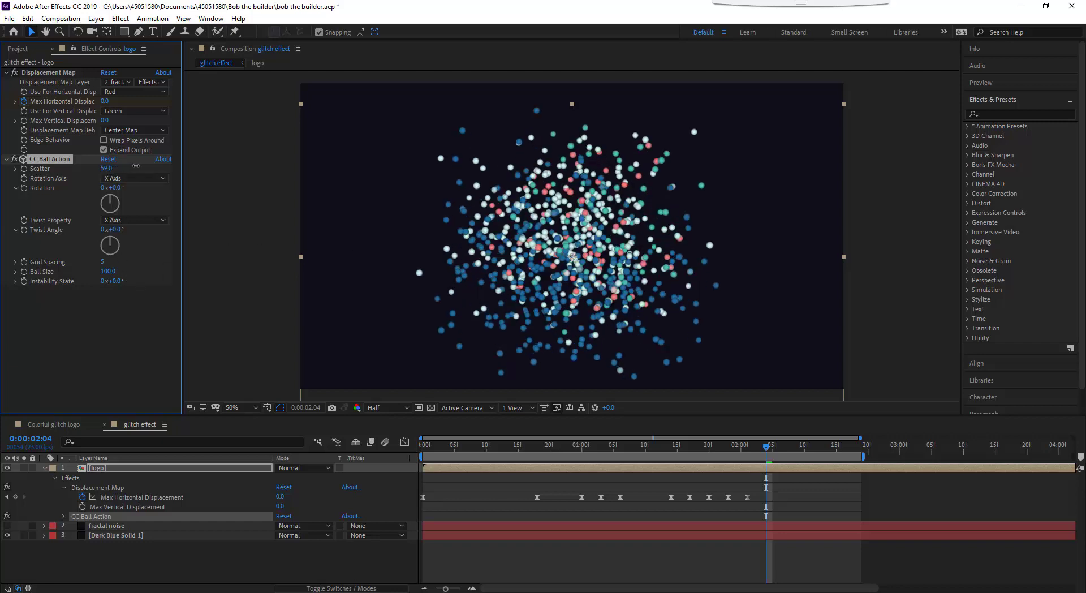
drag(136, 166, 747, 158)
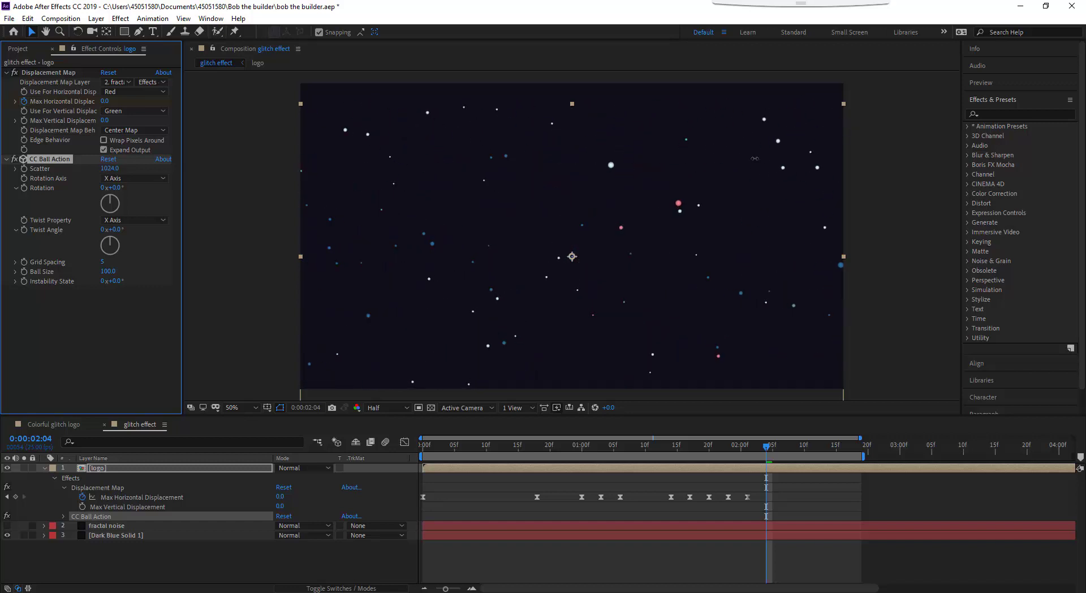
mouse_move(754, 158)
mouse_down()
mouse_move(219, 210)
mouse_move(253, 237)
mouse_up()
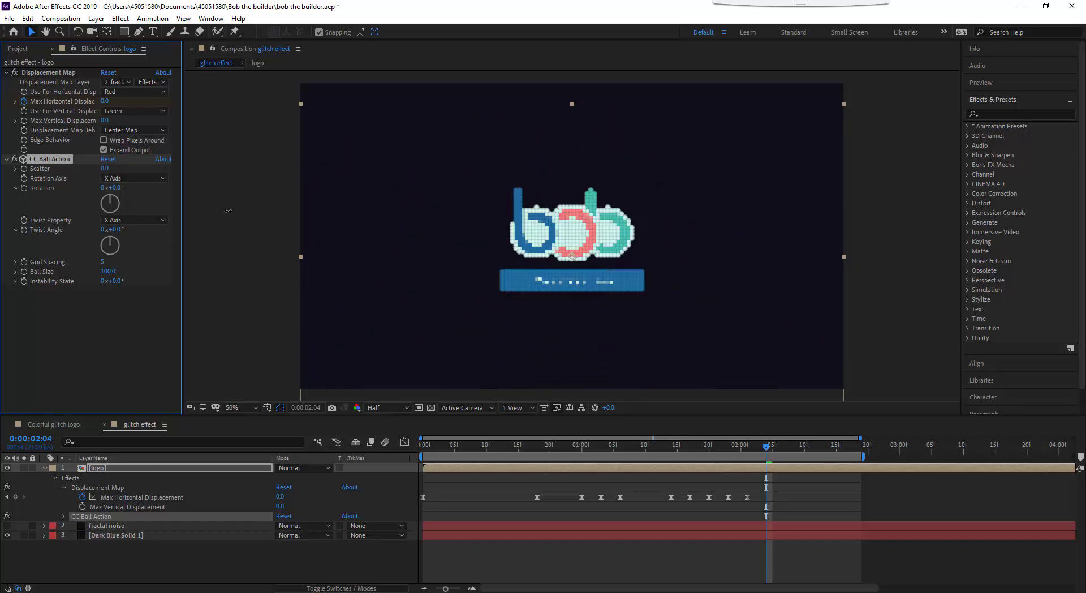
drag(596, 451, 308, 450)
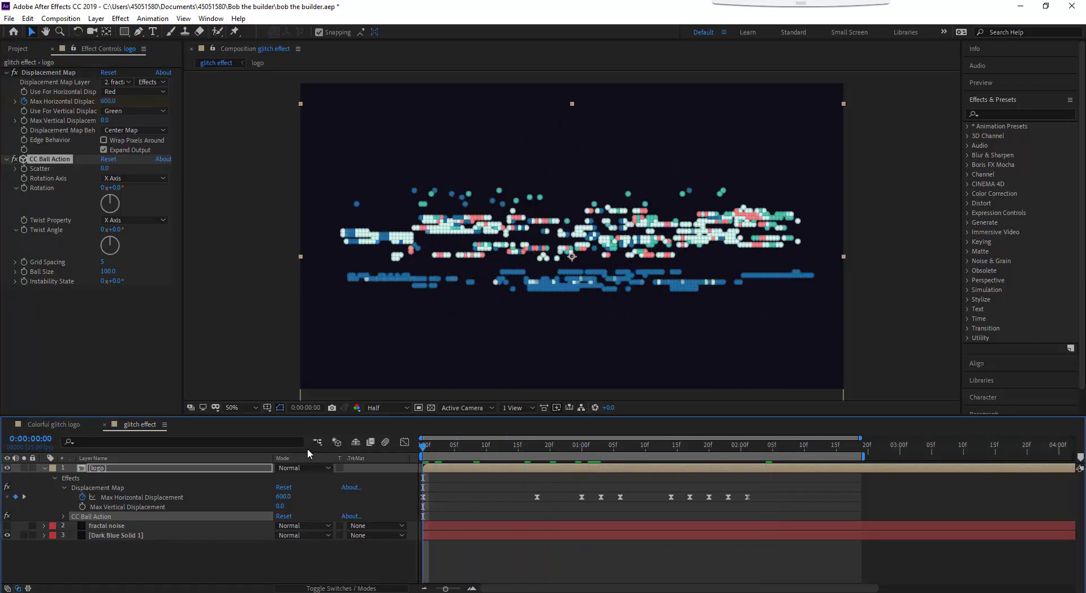
key(space)
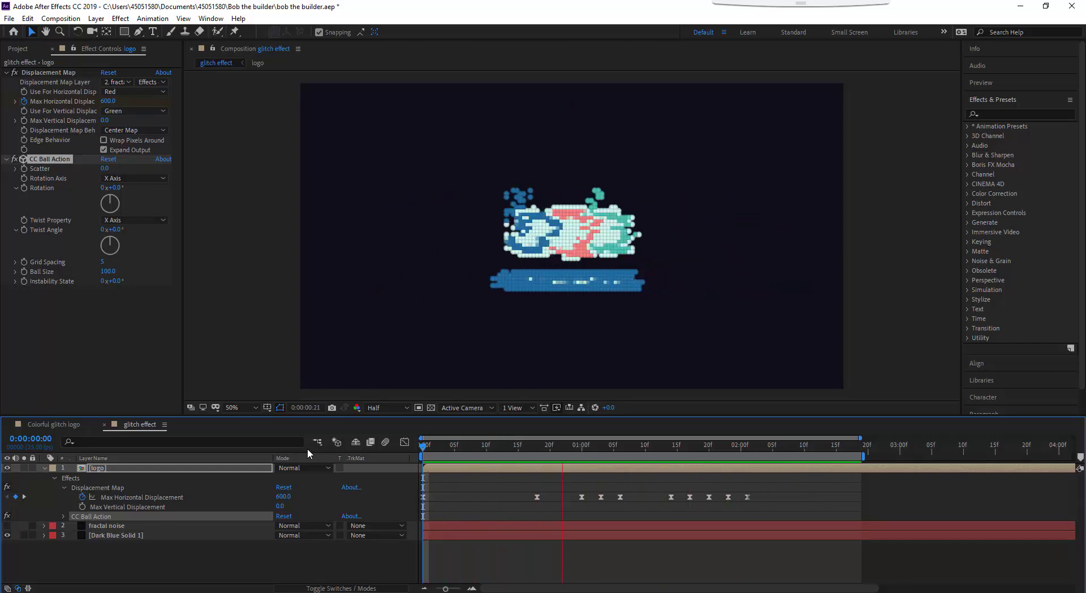
key(space)
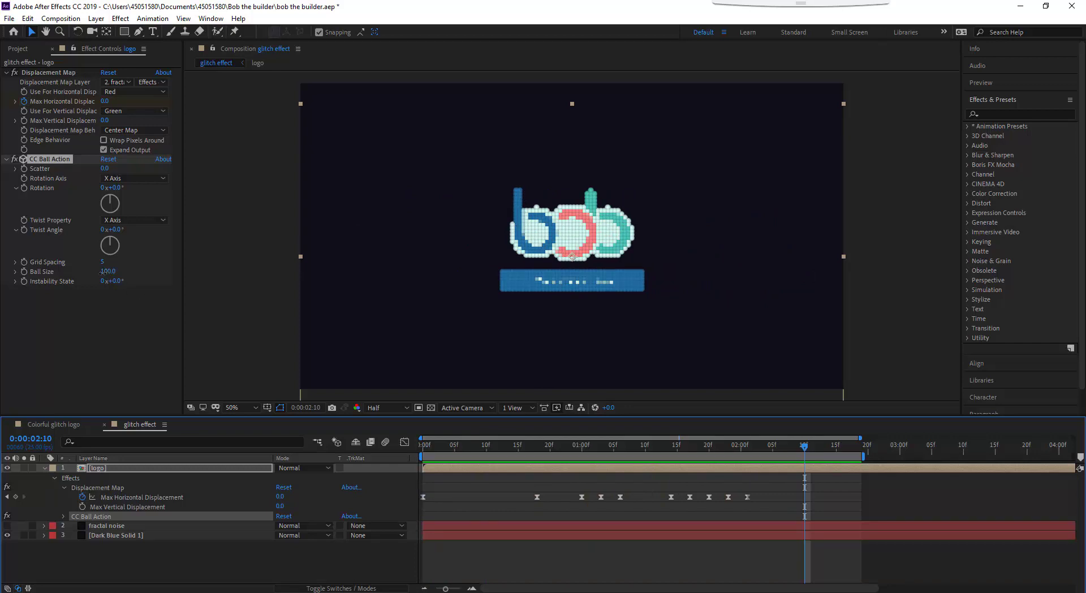
drag(108, 271, 71, 275)
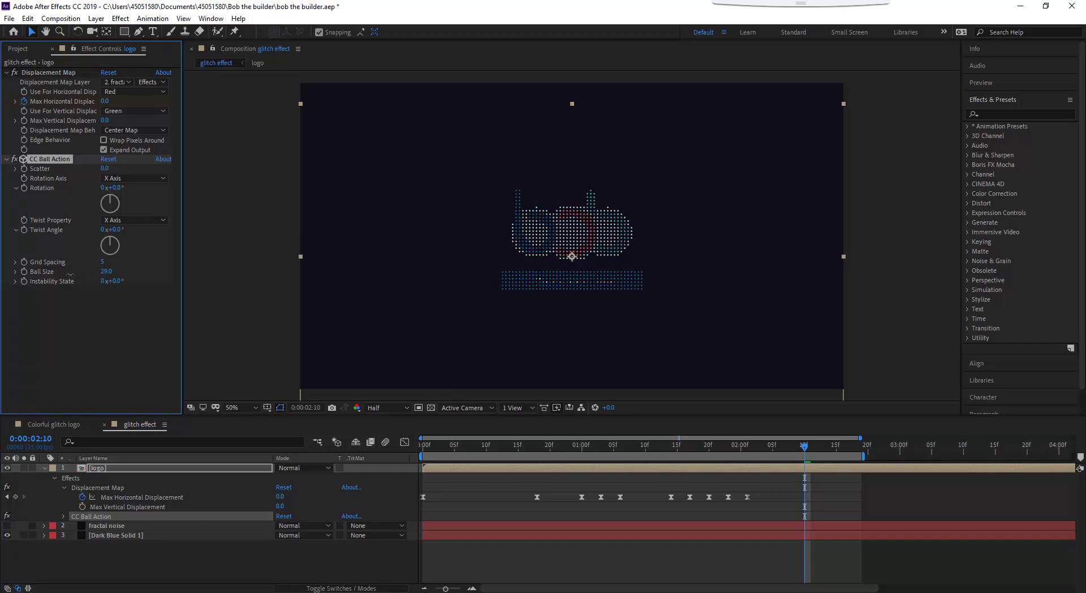
drag(71, 275, 74, 275)
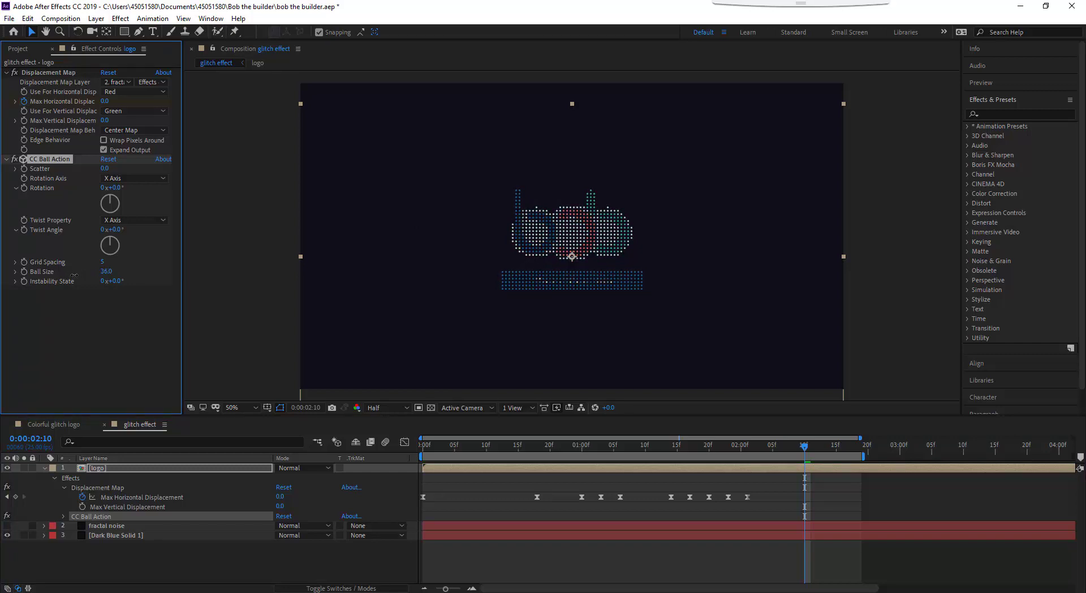
Keep Ball Size at 36 and set CC Ball Action Grid Spacing to 8, then 4
click(103, 271)
click(150, 283)
click(102, 262)
click(134, 276)
click(107, 262)
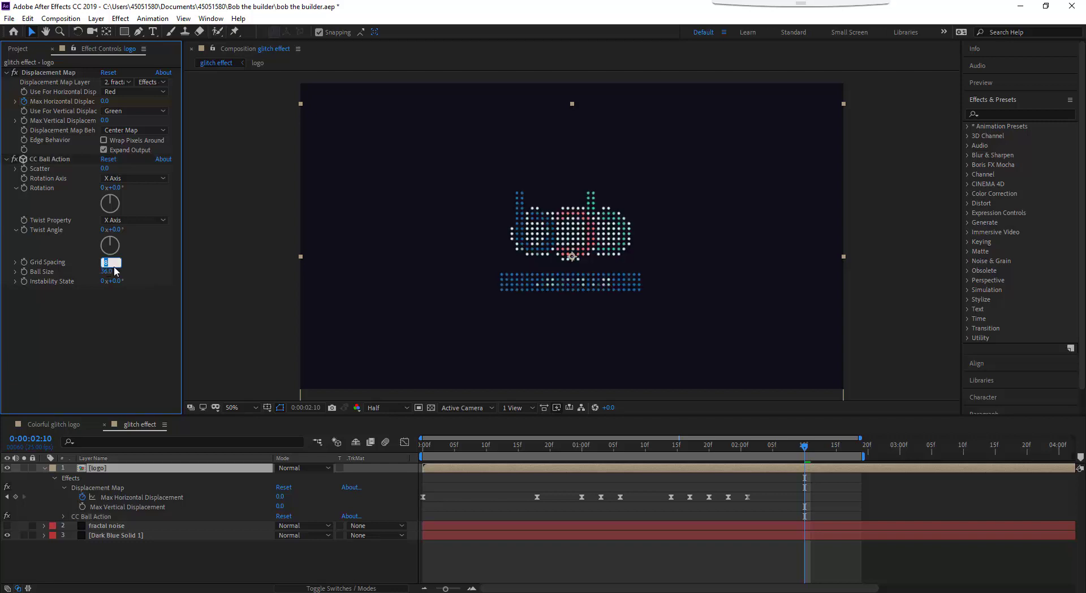
text(4)
key(Return)
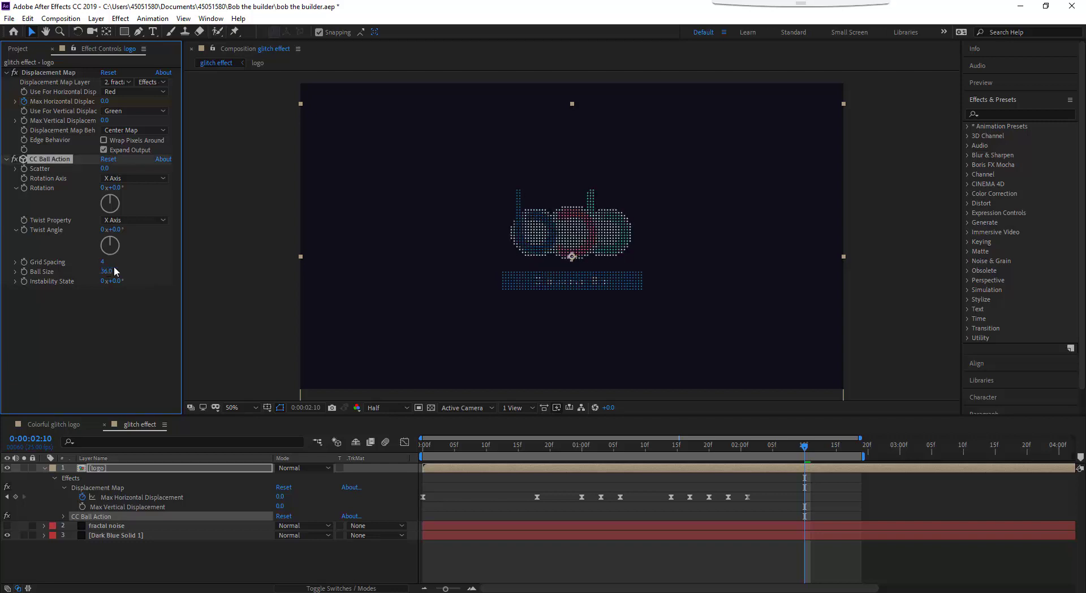
Change CC Ball Action Ball Size to 30, then to 40
click(105, 272)
text(30)
key(Return)
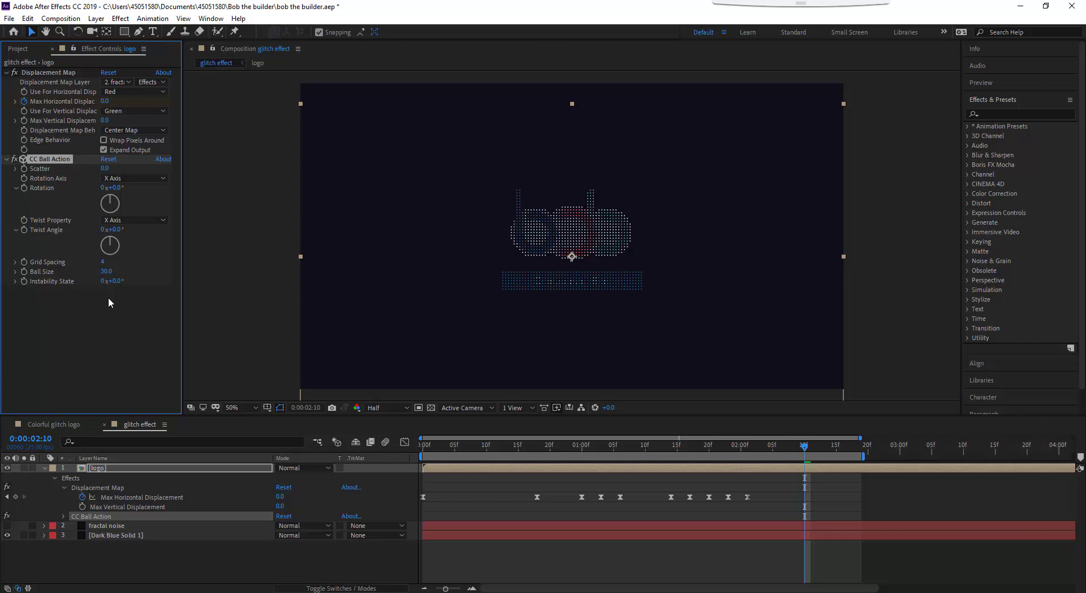
click(107, 271)
text(40)
key(Return)
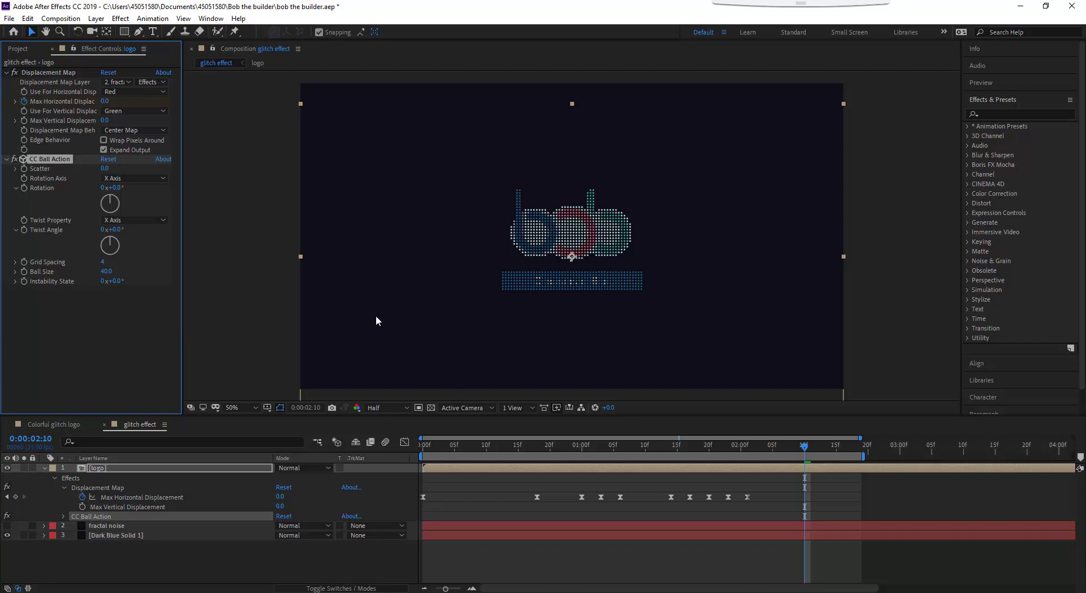
Collapse the effect settings in Effect Controls and search Effects & Presets for 'glow'
click(7, 159)
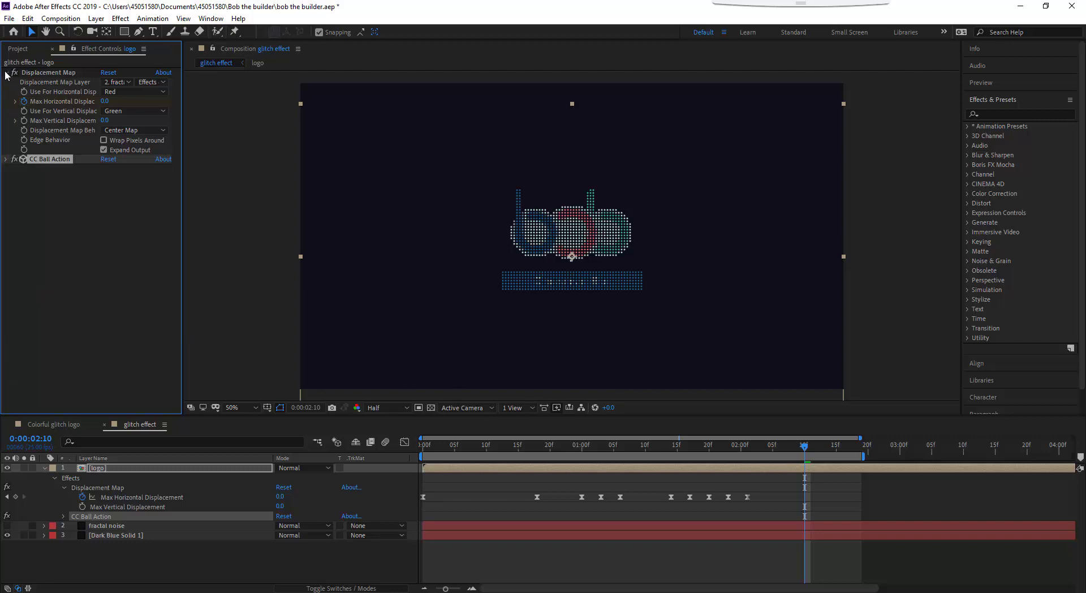
click(7, 73)
click(53, 97)
click(48, 84)
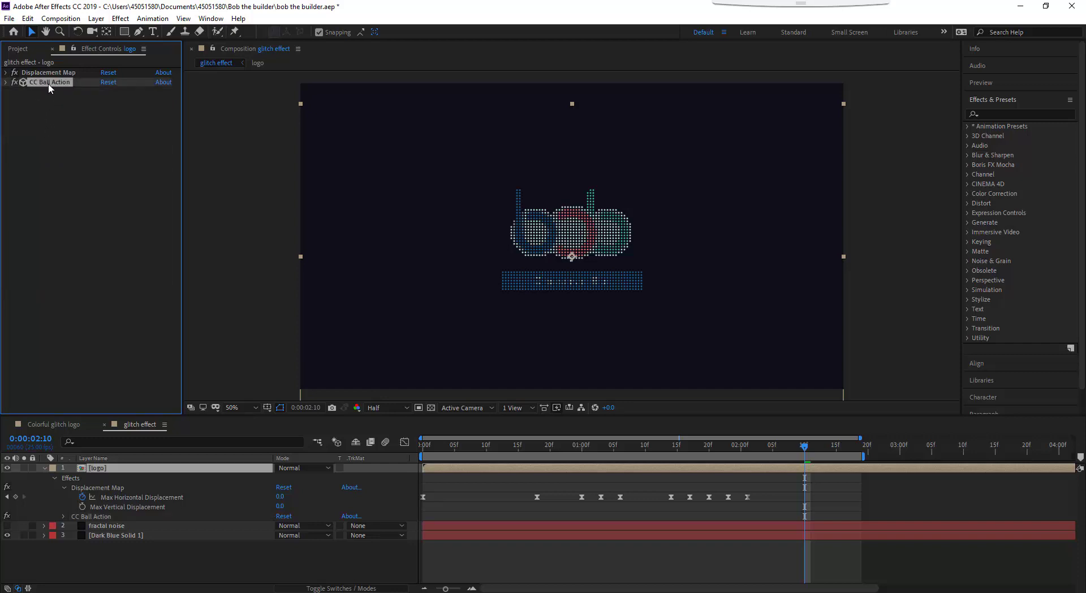
click(997, 114)
click(120, 18)
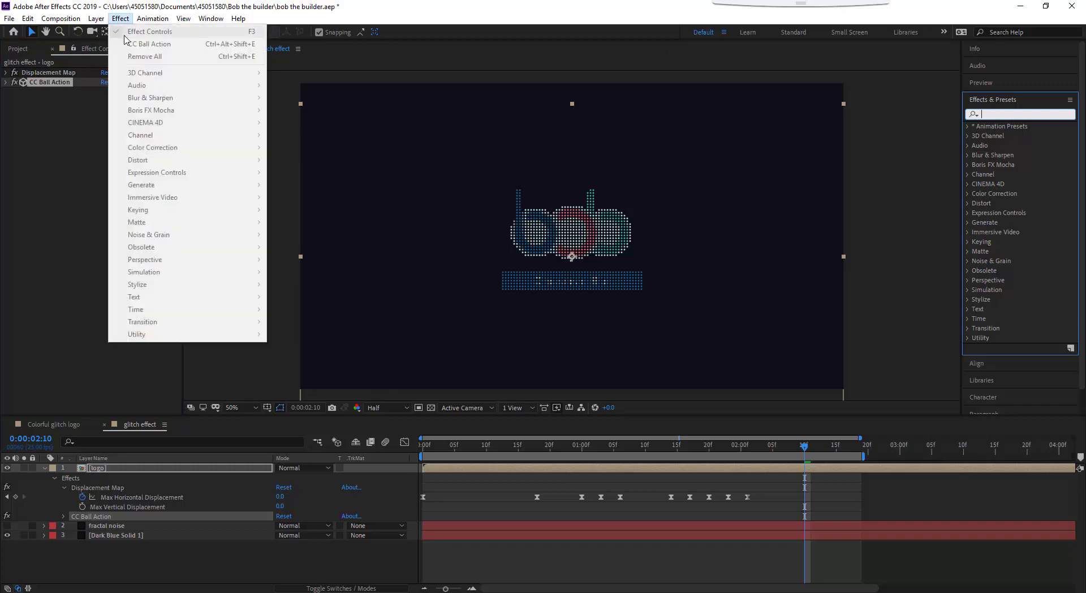
click(1010, 115)
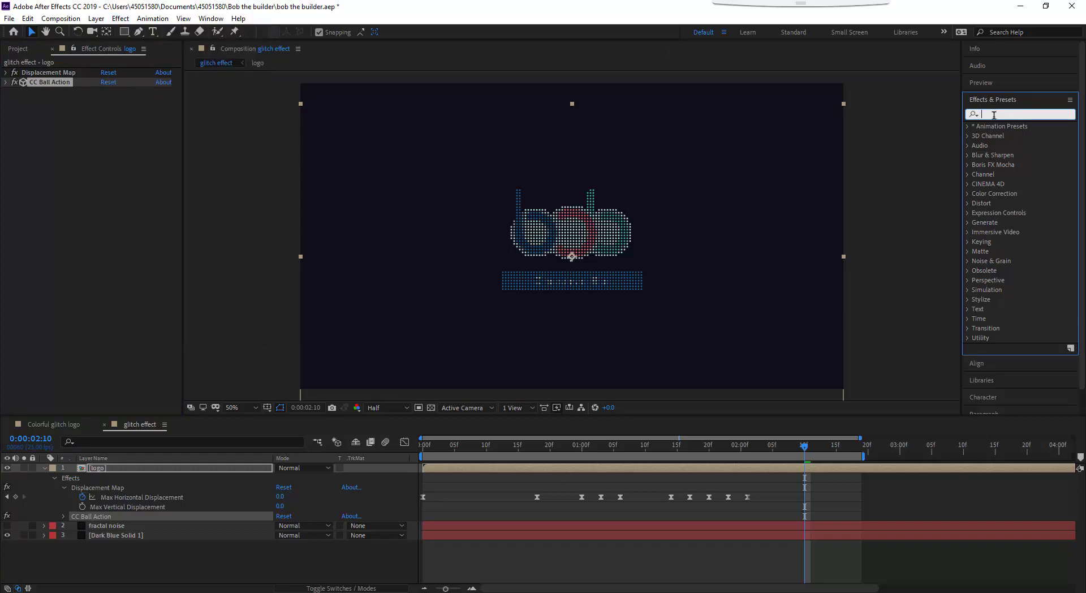
text(glow)
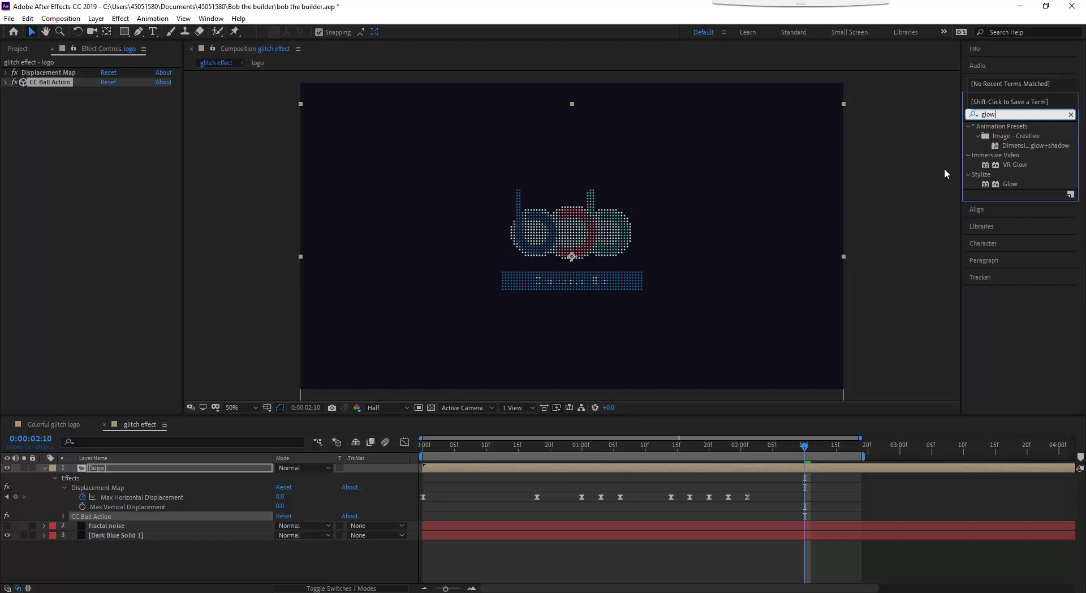
click(982, 179)
Add Glow to the logo layer with Threshold 49.8%, Radius 48 and Intensity 2.2, then preview from the start
click(1013, 184)
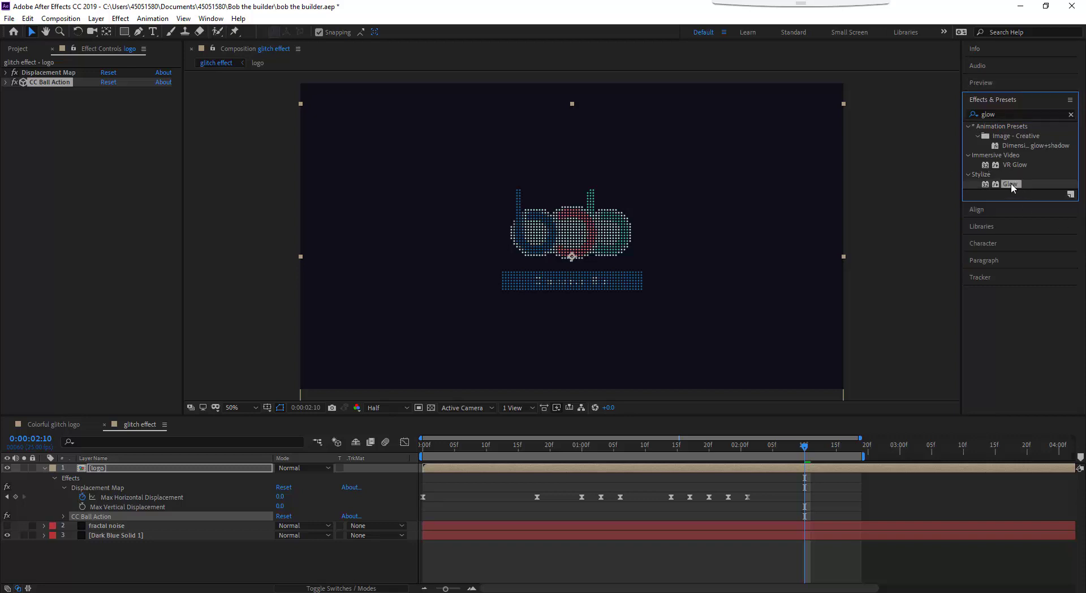
drag(1012, 185, 520, 470)
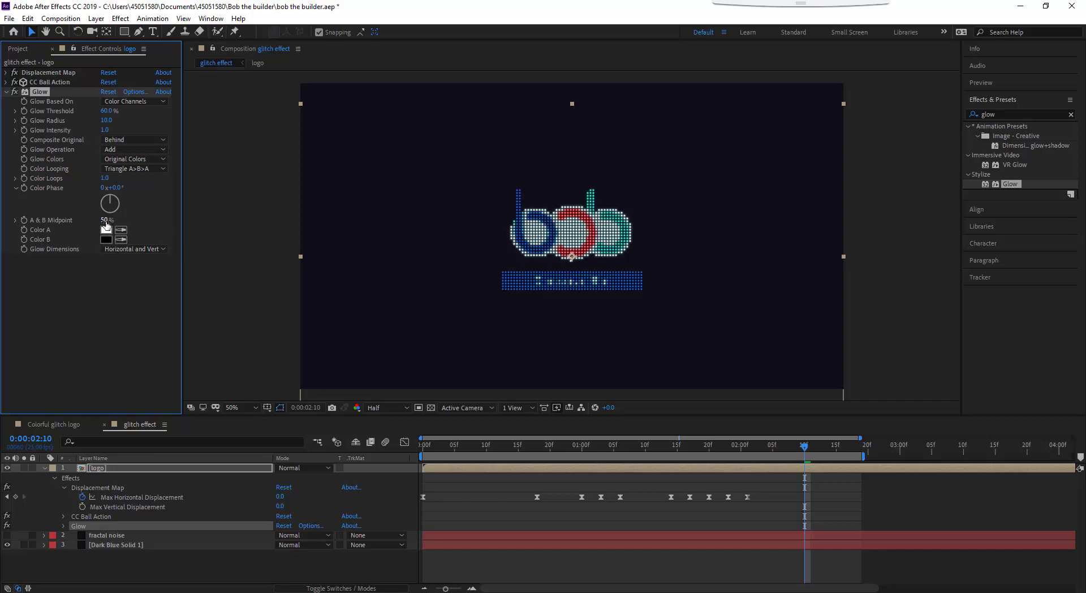
drag(107, 111, 92, 114)
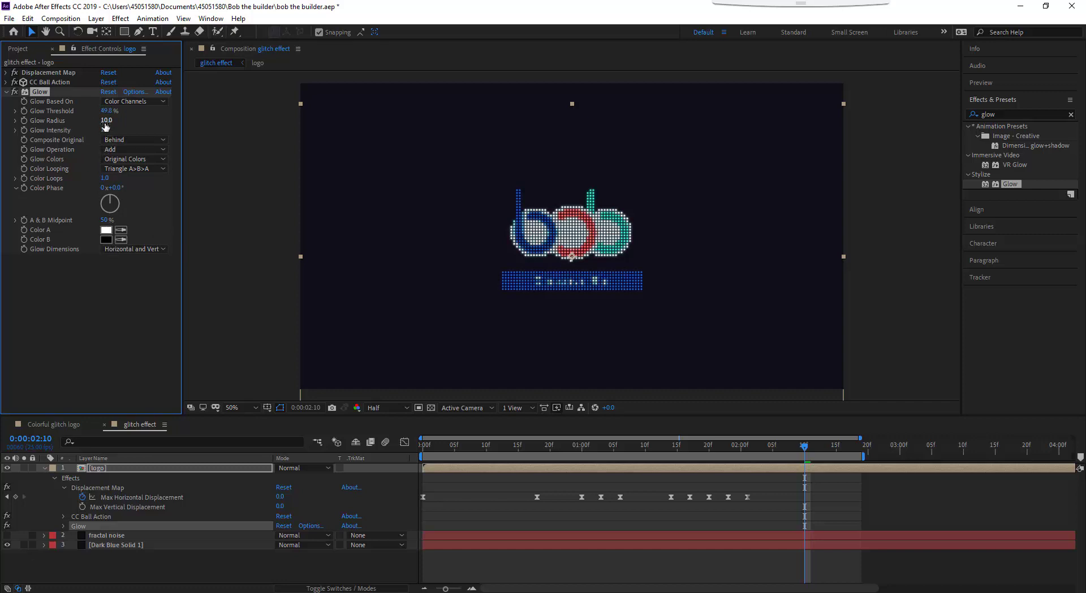
drag(106, 120, 130, 117)
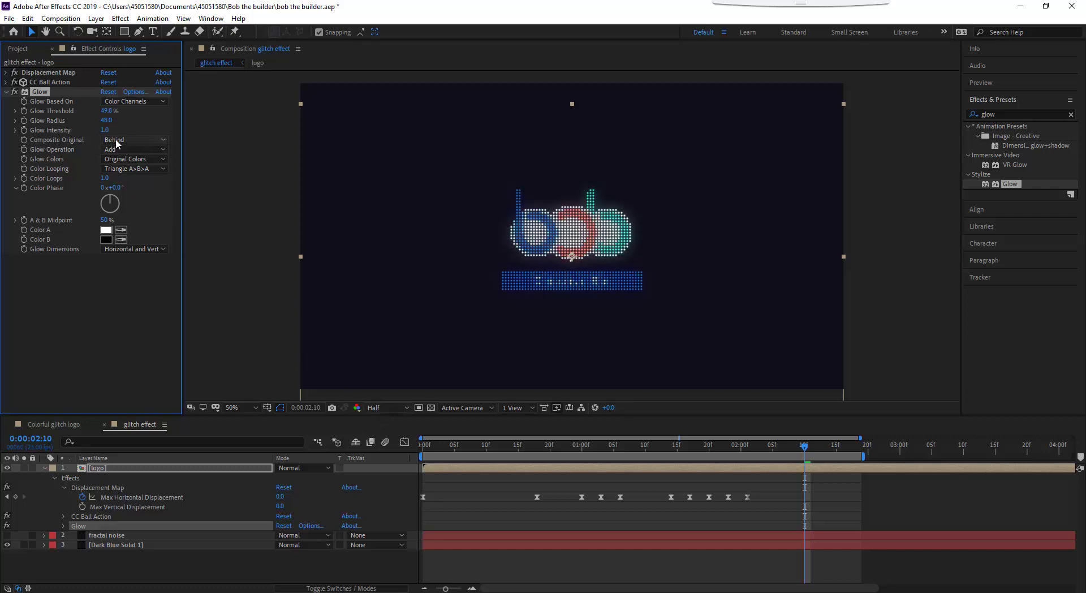
drag(106, 131, 412, 126)
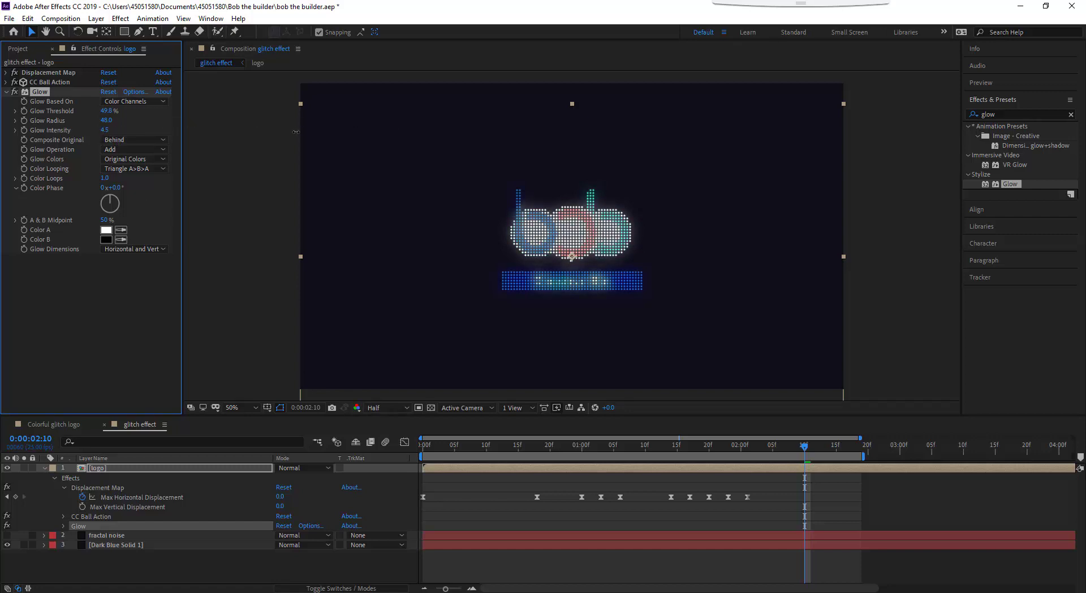
mouse_move(269, 136)
mouse_down()
mouse_move(171, 138)
mouse_move(185, 145)
mouse_up()
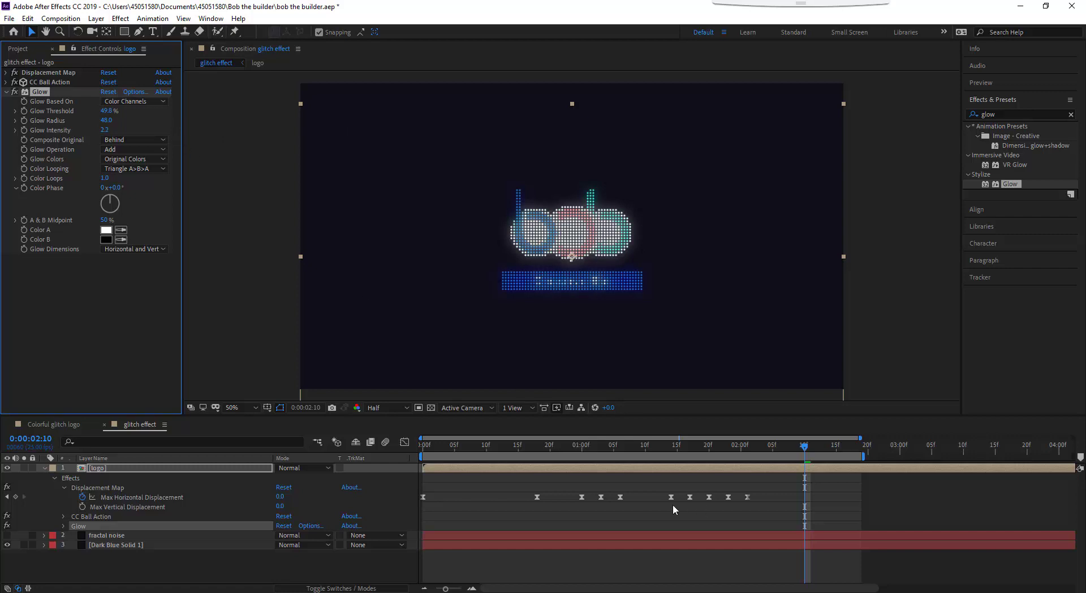
key(Home)
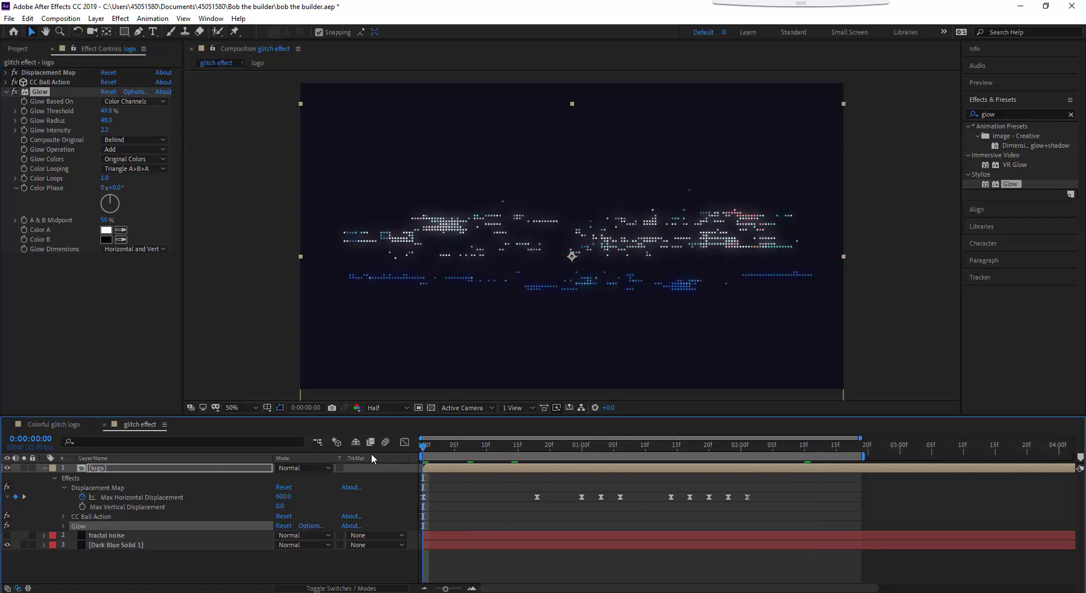
key(space)
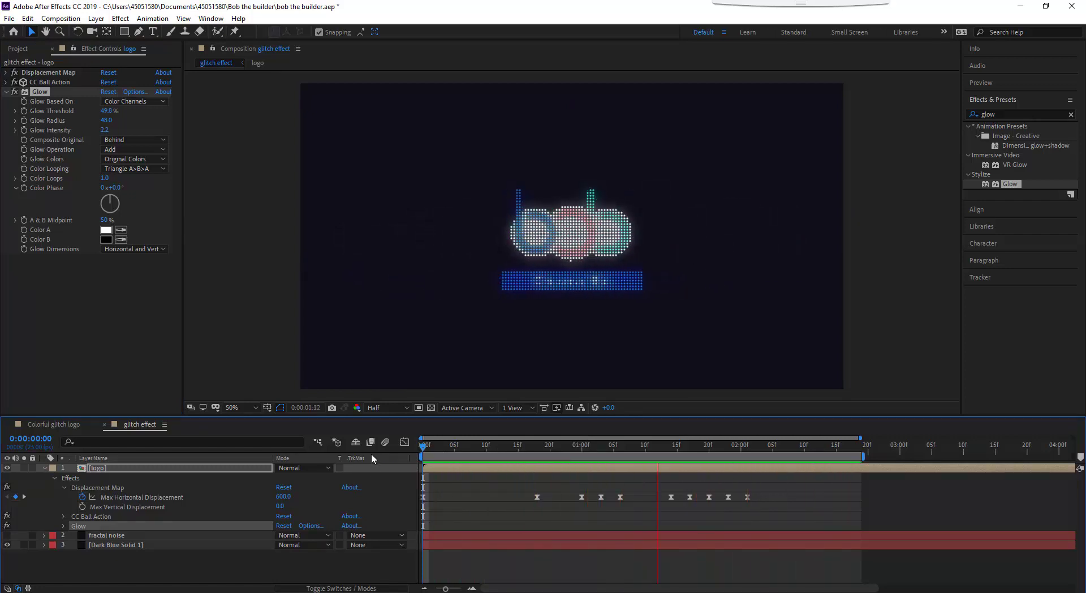
Stop playback, move the time indicator to 0:00:01:14, and adjust the Glow Threshold
click(682, 450)
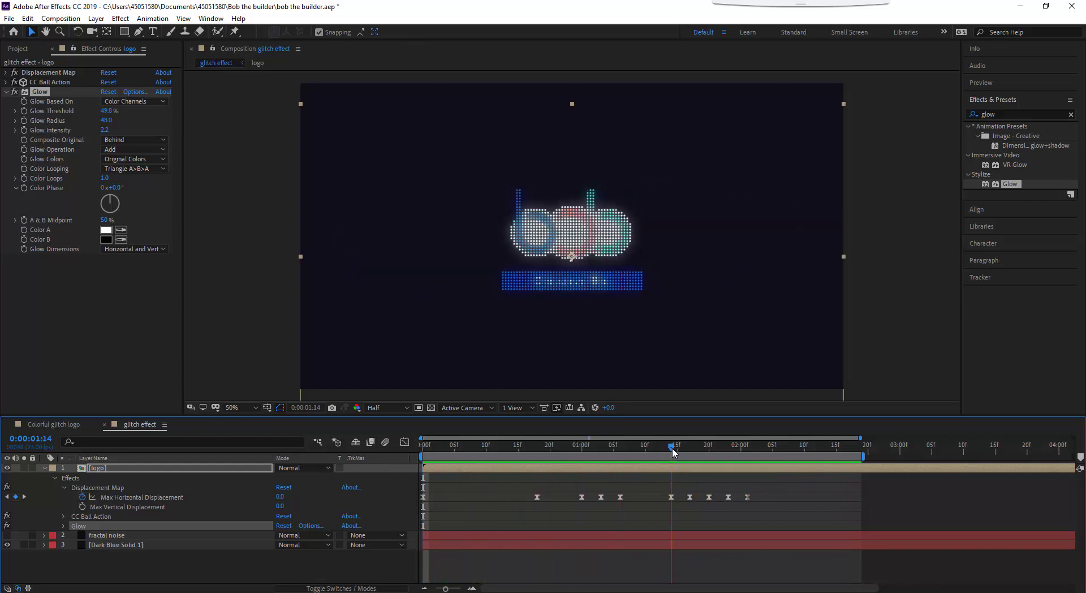
drag(739, 451, 673, 457)
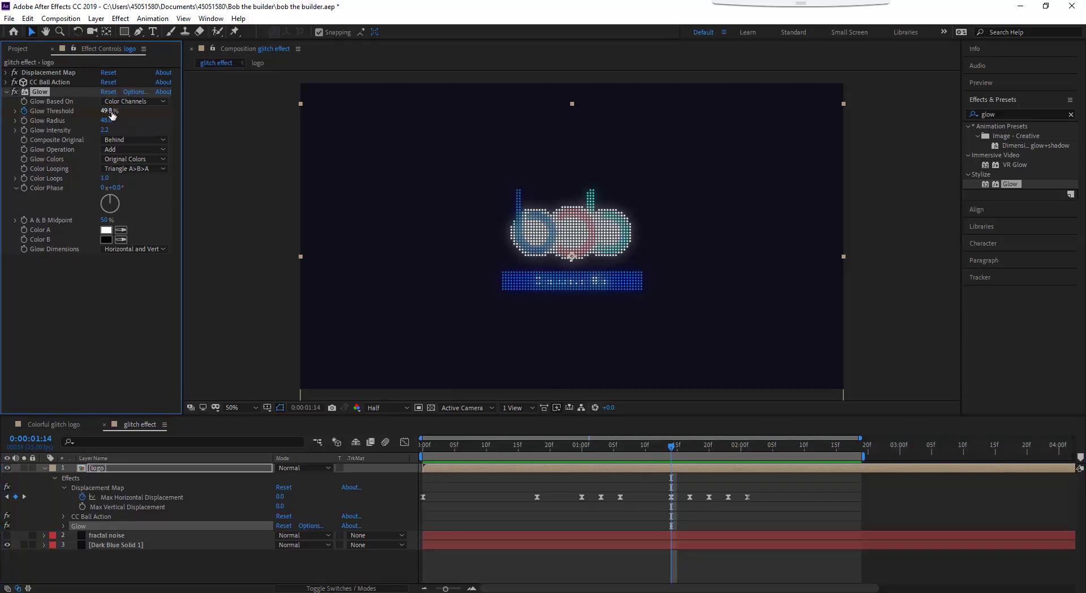
drag(106, 110, 3, 113)
Show only the logo layer's keyframed properties, collapse Glow and expand CC Ball Action
key(u)
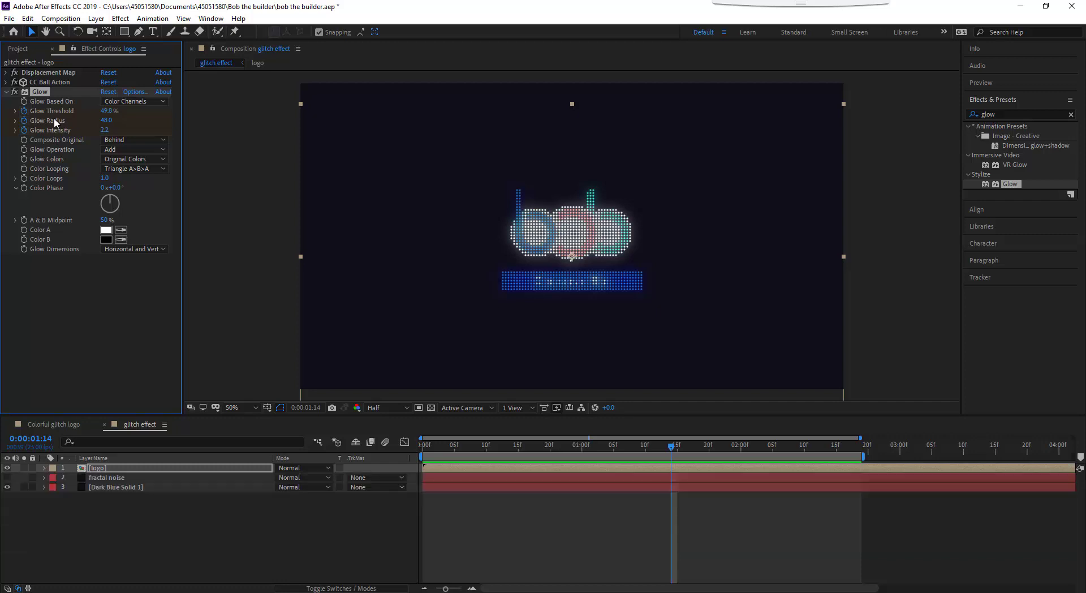
key(u)
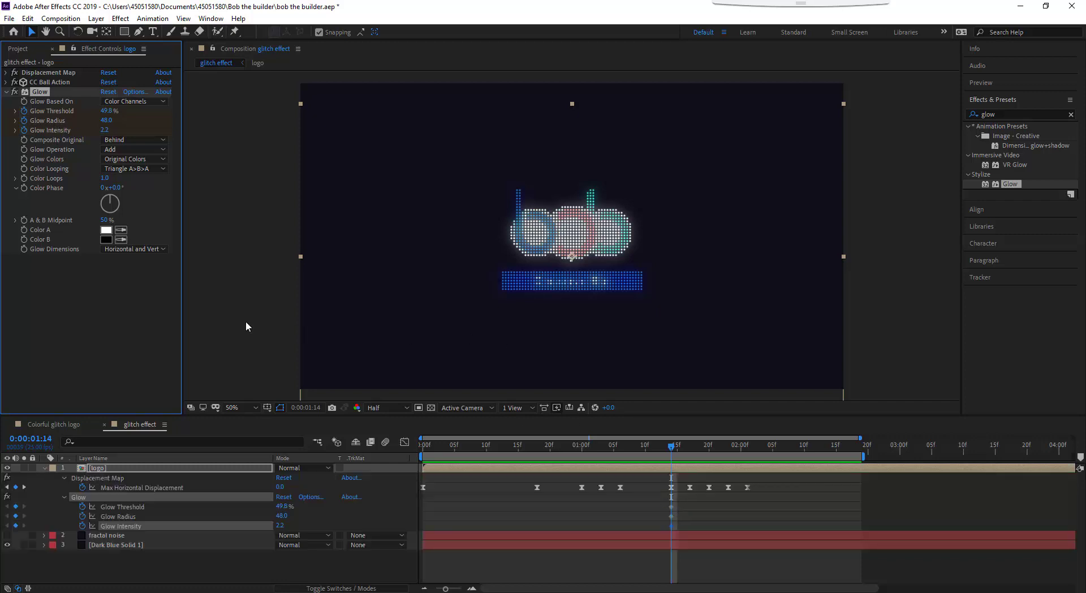
click(6, 91)
click(7, 82)
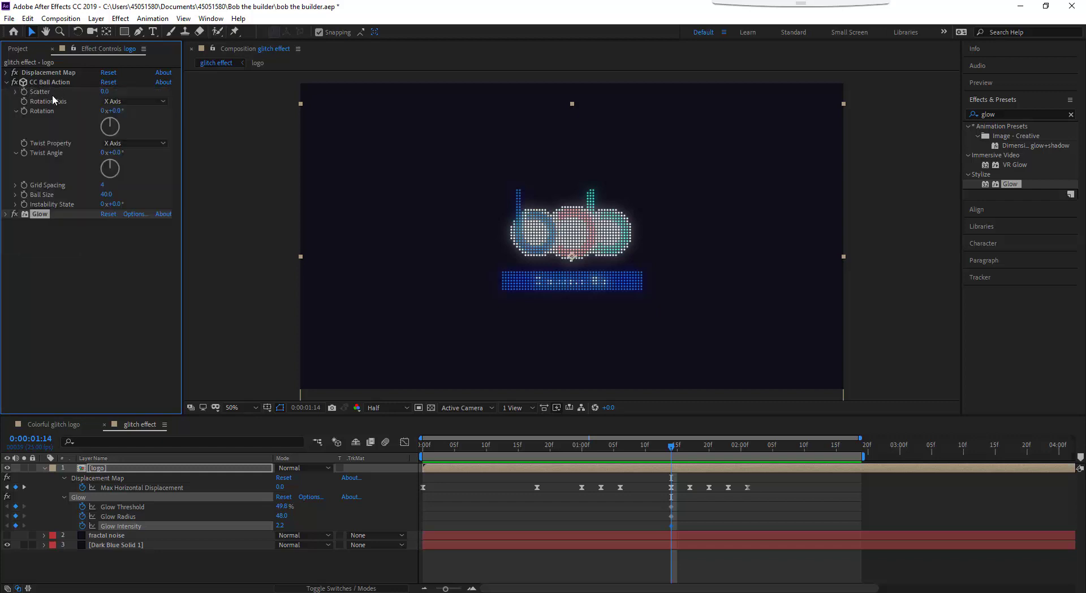
Try different CC Ball Action ball sizes and grid spacings, restoring Ball Size to 40
mouse_move(104, 194)
mouse_down()
mouse_move(56, 194)
mouse_move(130, 194)
mouse_up()
click(32, 208)
drag(104, 187, 136, 185)
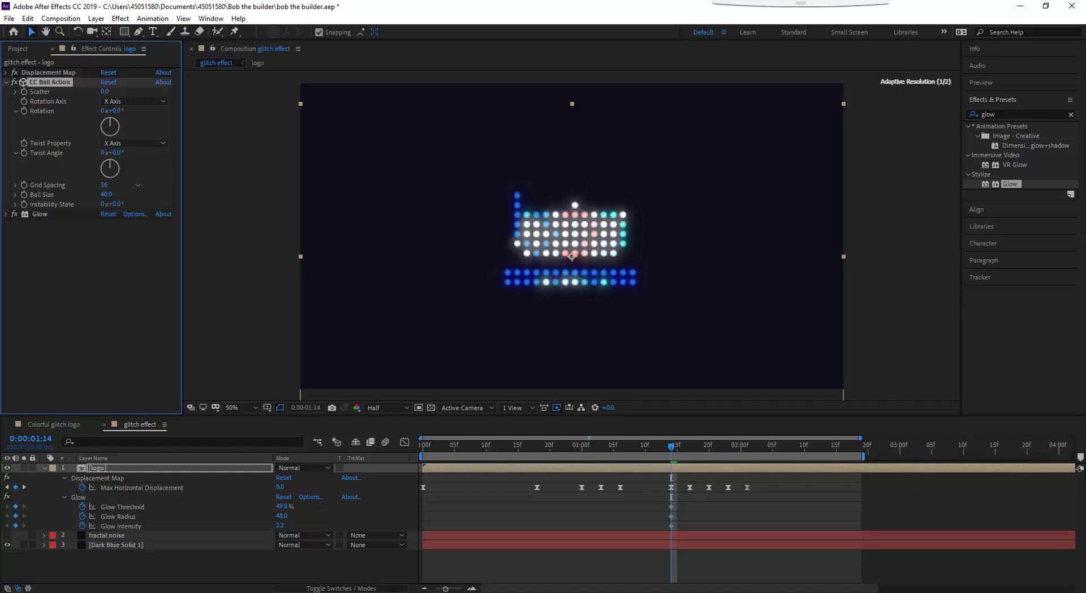
mouse_move(104, 185)
mouse_down()
mouse_move(90, 185)
mouse_move(156, 190)
mouse_move(121, 201)
mouse_up()
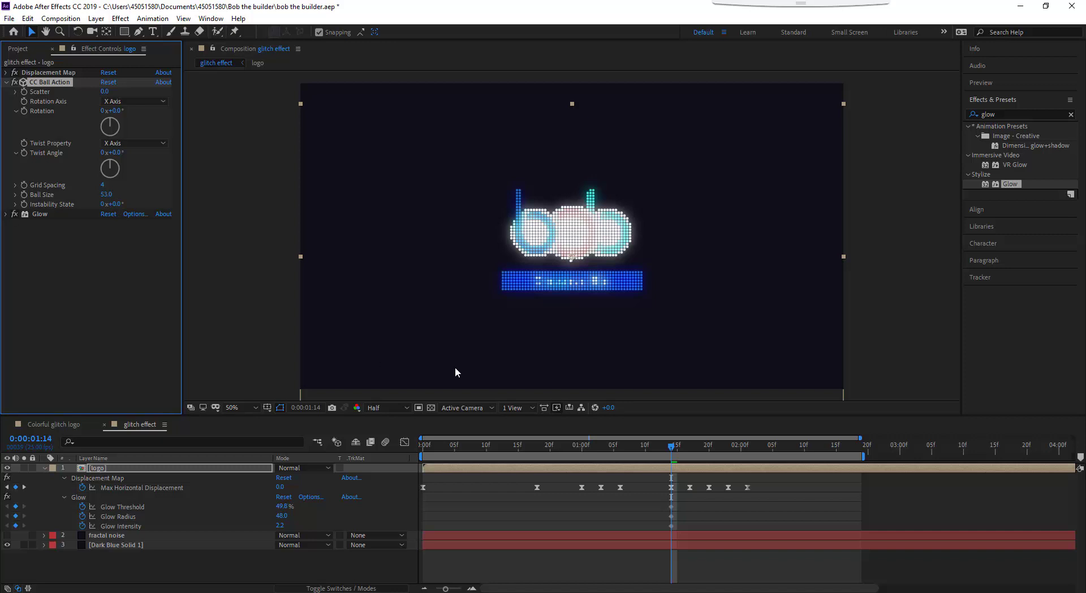
click(30, 239)
click(639, 467)
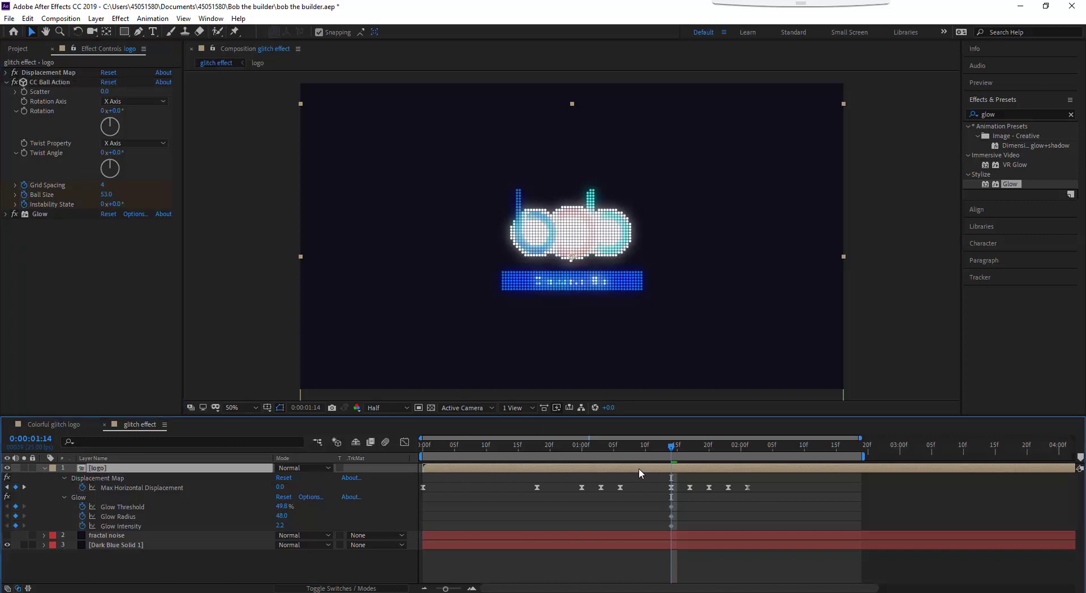
Reveal the logo layer's changed properties and move the current time to 0:00:01:20
key(u)
key(u)
key(u)
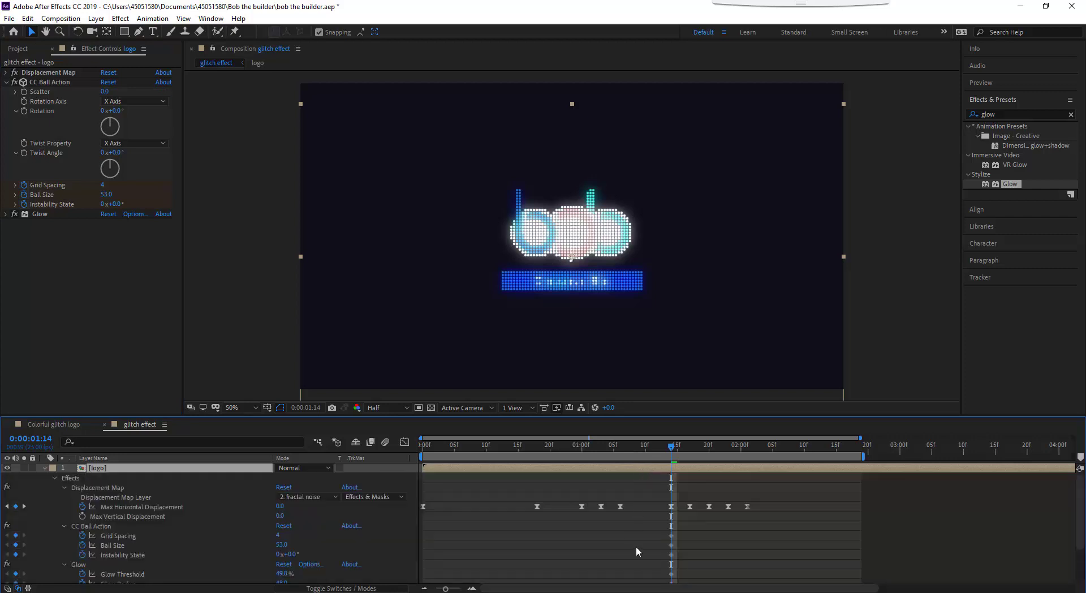
scroll(679, 550, down, 3)
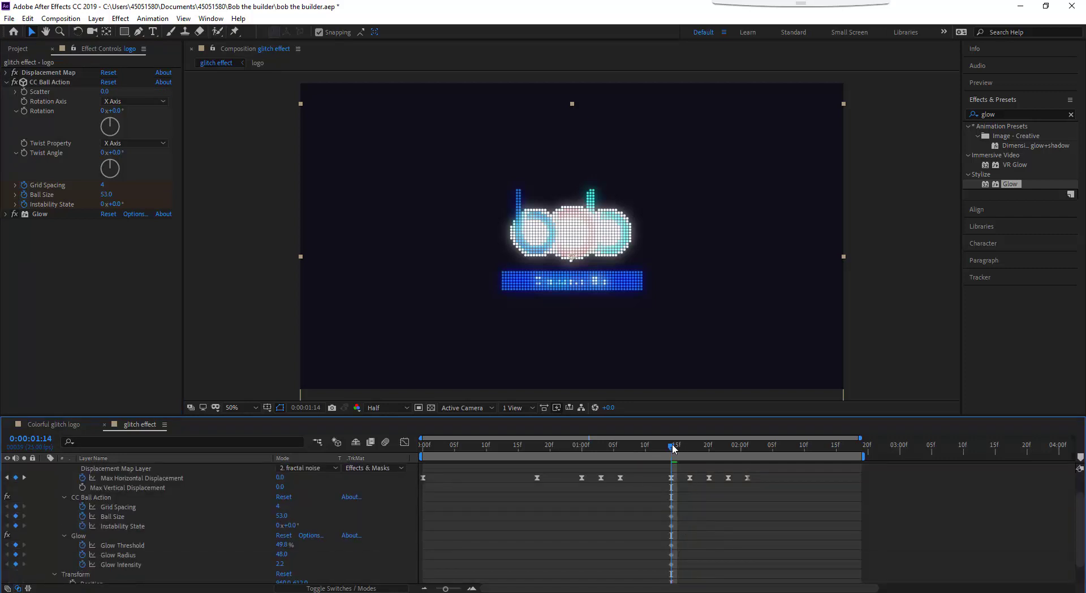
drag(669, 446, 747, 453)
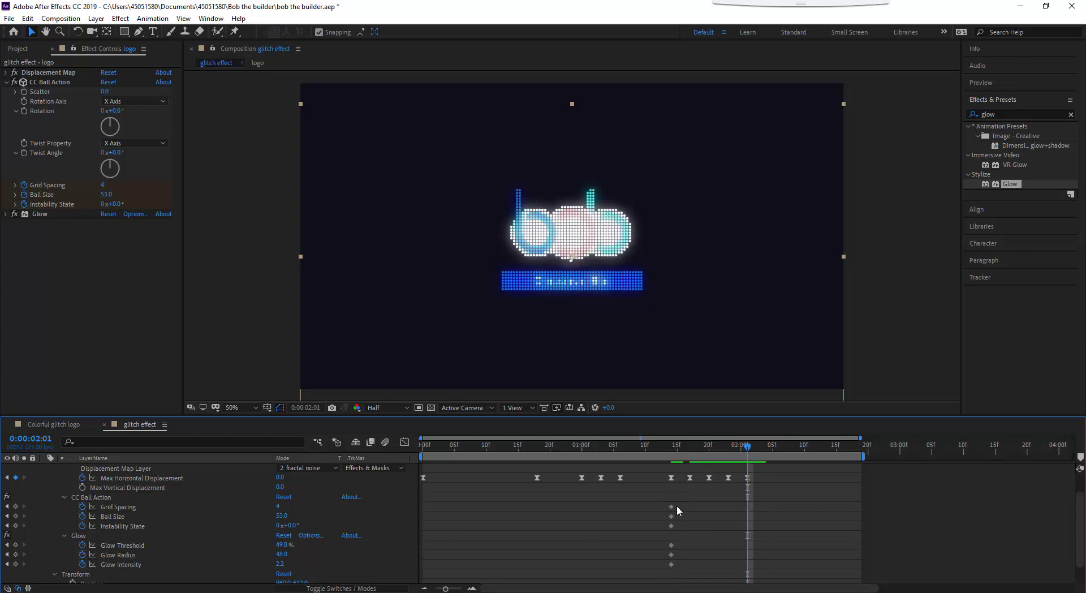
drag(751, 452, 714, 457)
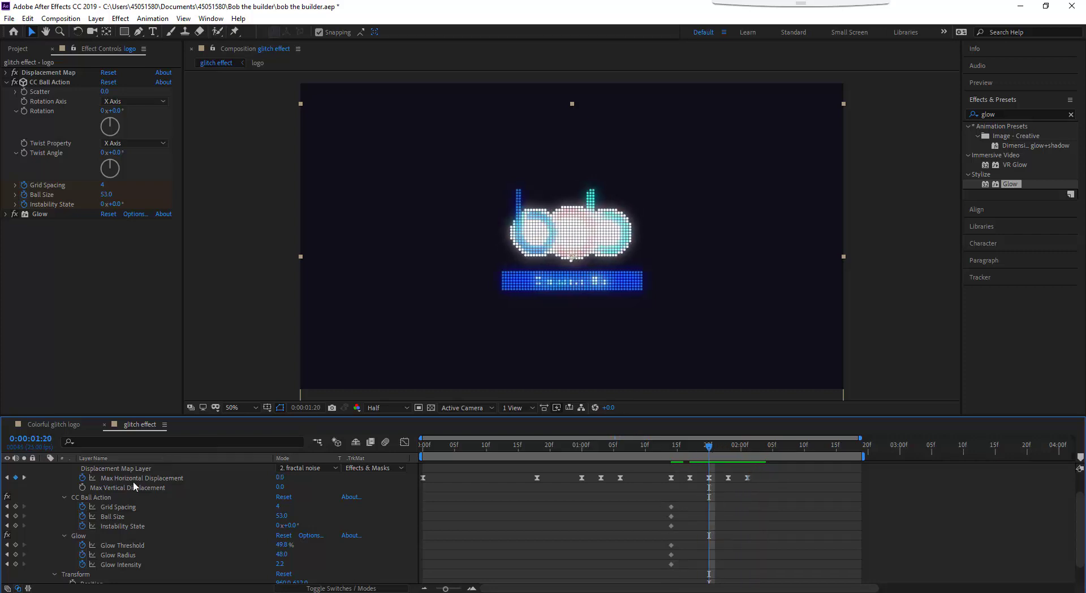
Set Glow Threshold, Radius and Intensity to 0 at 1:20
click(282, 544)
text(0)
key(Tab)
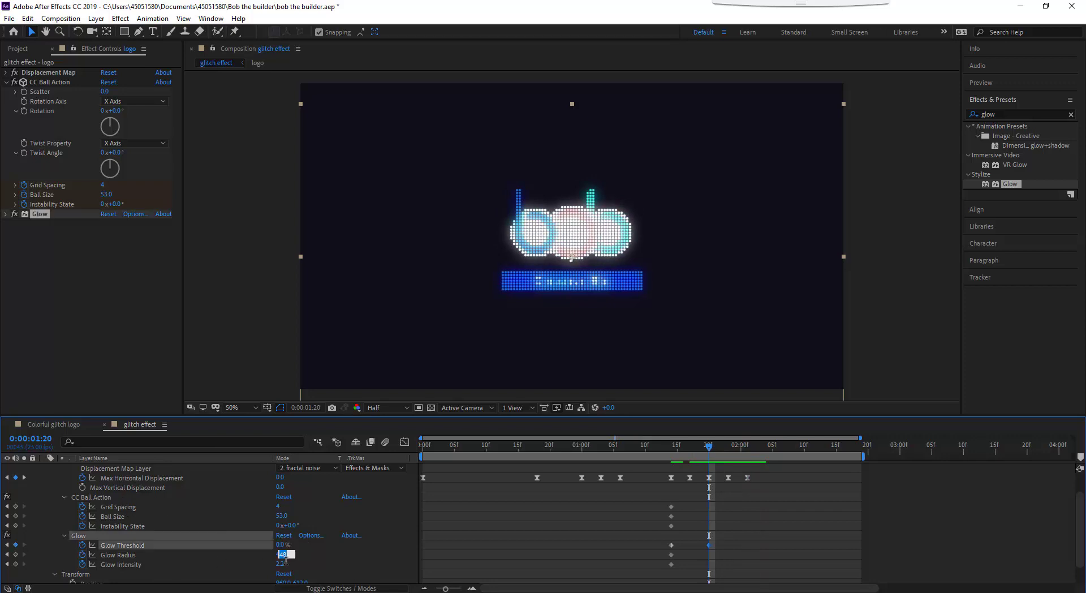
text(0)
key(Tab)
text(0)
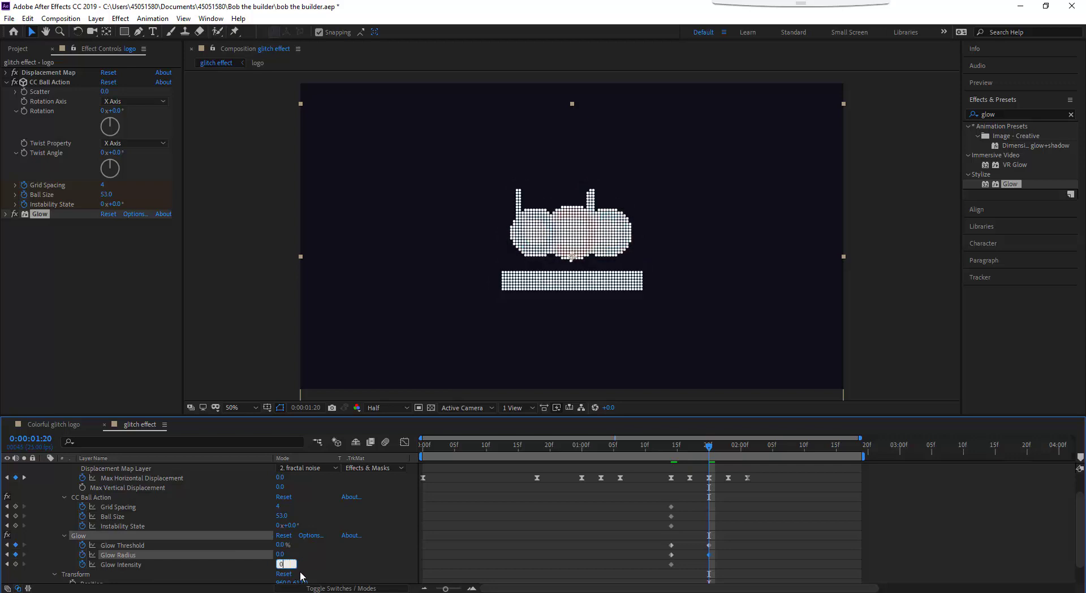
click(518, 530)
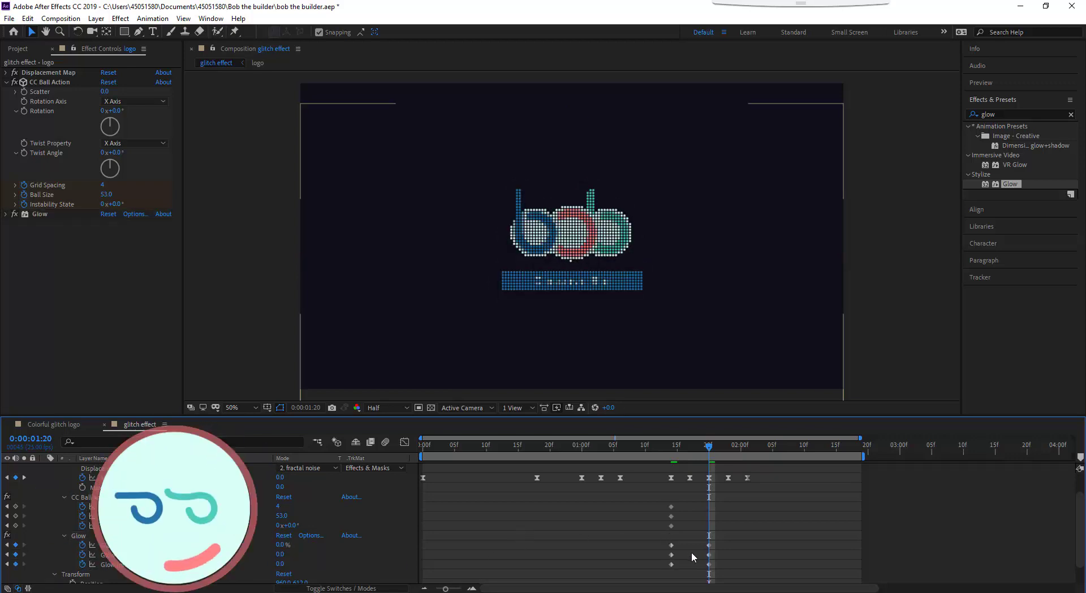
Try CC Ball Action Grid Spacing 0 and 50 with Ball Size 0 and 1
click(671, 506)
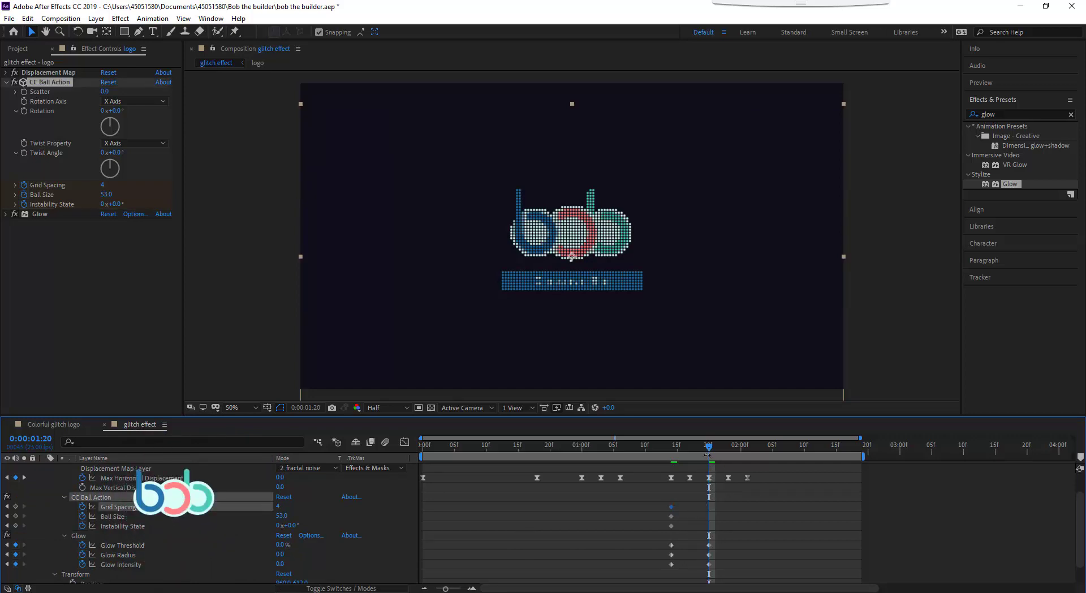
click(278, 506)
text(0)
key(Tab)
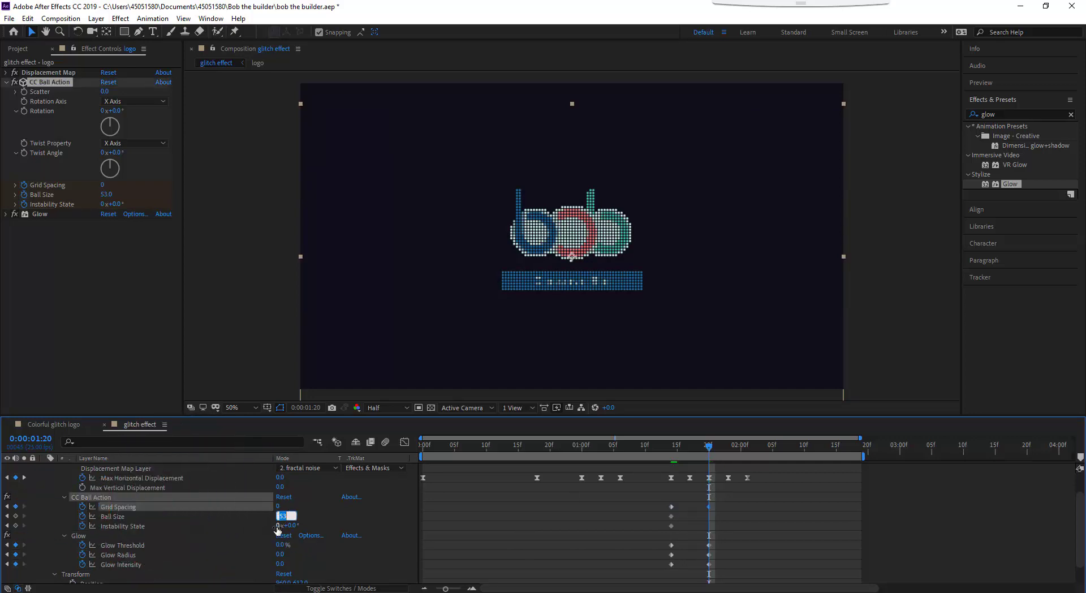
text(0)
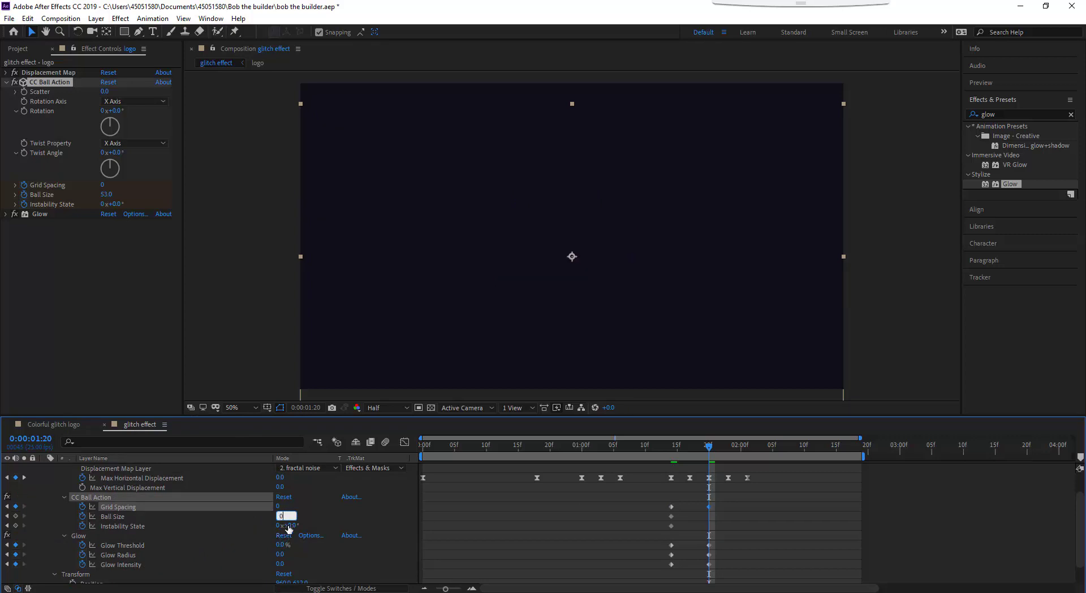
key(Return)
click(278, 506)
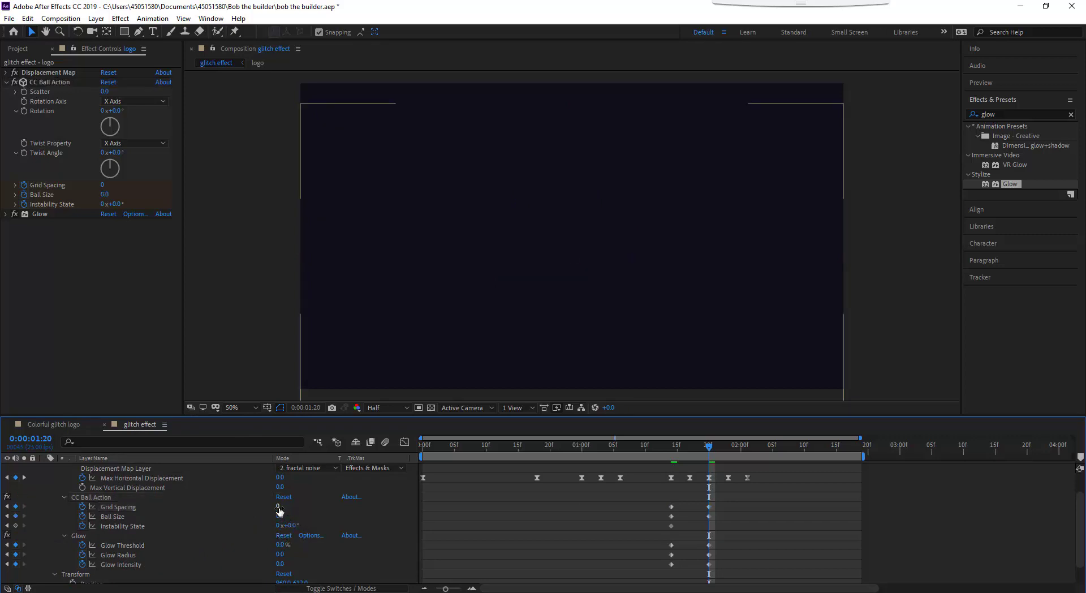
text(50)
key(Return)
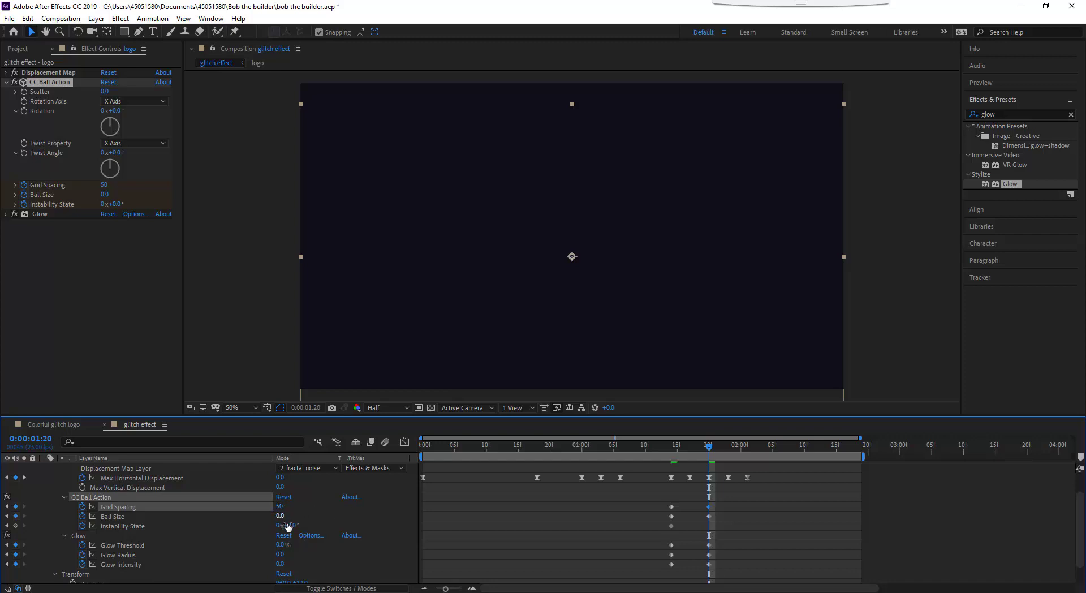
click(280, 516)
text(1)
key(Return)
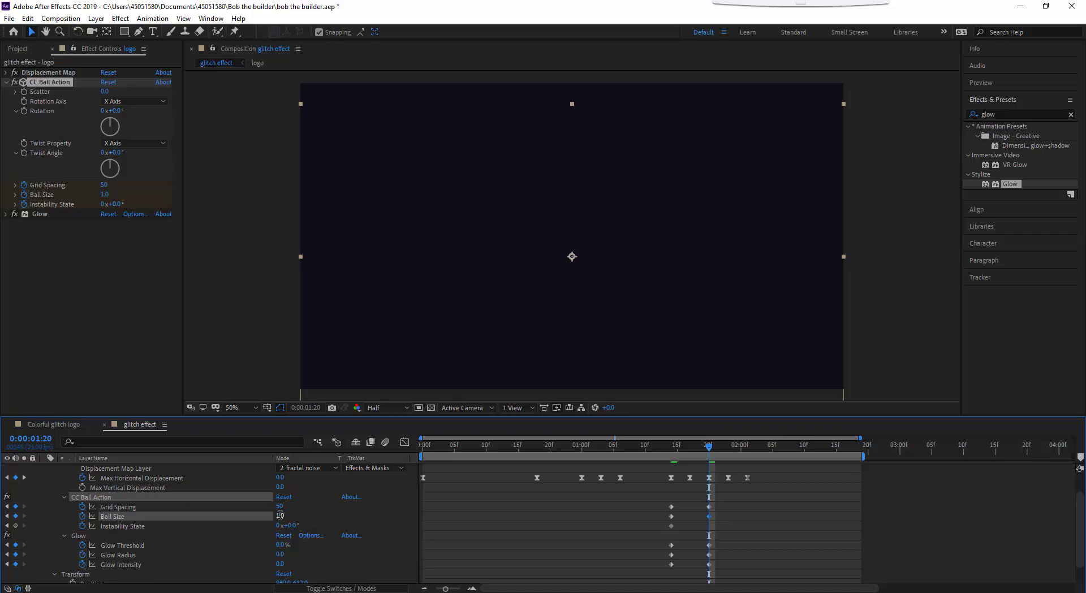
Test Ball Size 2 up to 62 and Grid Spacing 18 and 2 until the logo appears
drag(280, 516, 277, 520)
click(278, 516)
text(24)
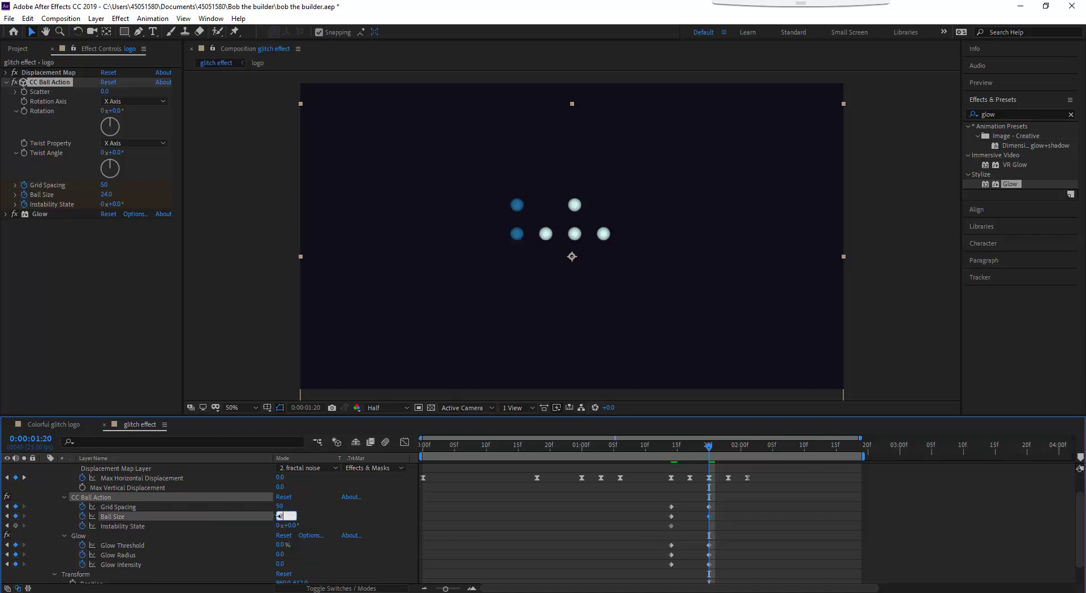
key(Return)
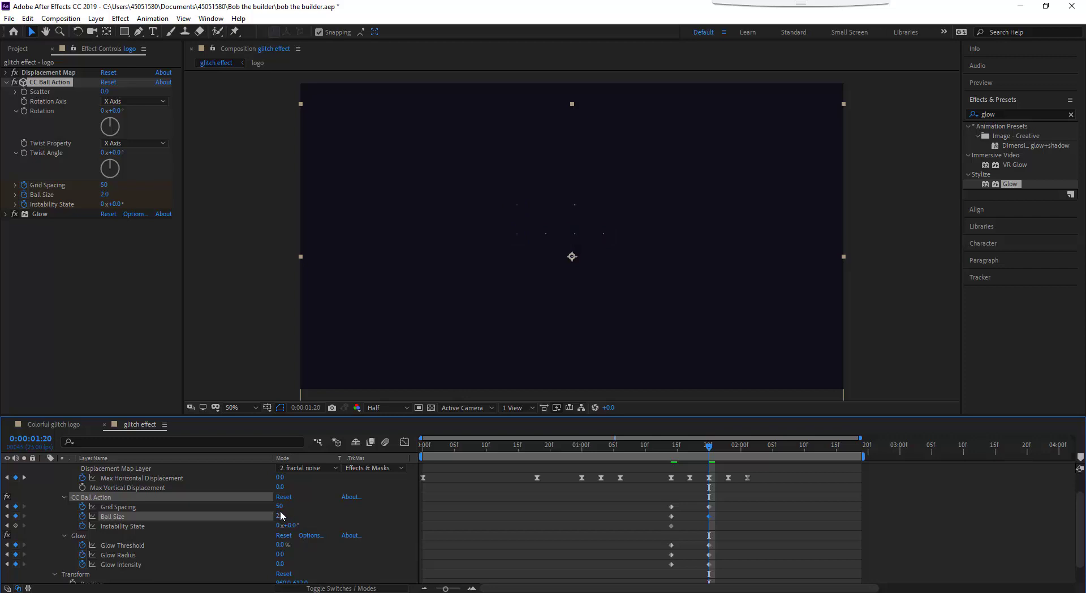
click(280, 506)
text(18)
key(Return)
mouse_move(278, 506)
mouse_down()
mouse_move(256, 510)
mouse_move(289, 507)
mouse_up()
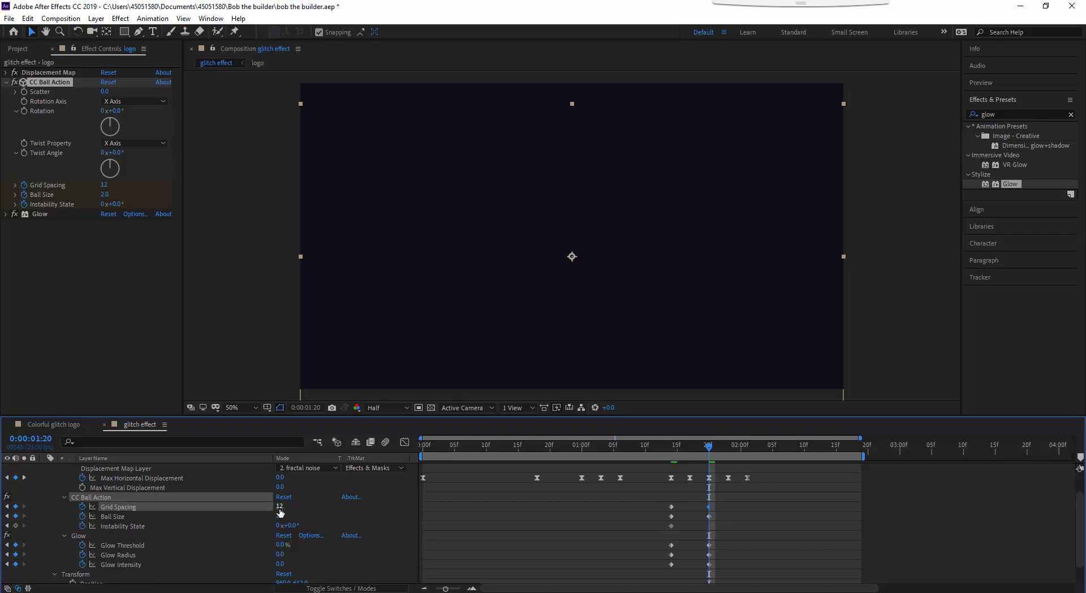
click(280, 506)
text(2)
key(Return)
drag(285, 516, 316, 518)
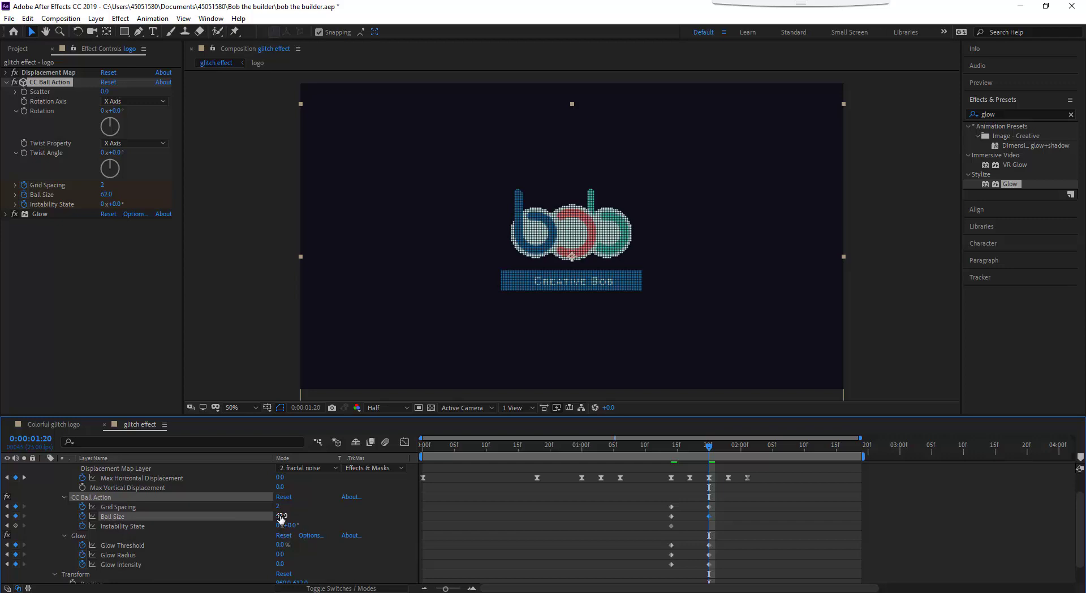
mouse_move(281, 517)
mouse_down()
mouse_move(427, 512)
mouse_move(312, 525)
mouse_up()
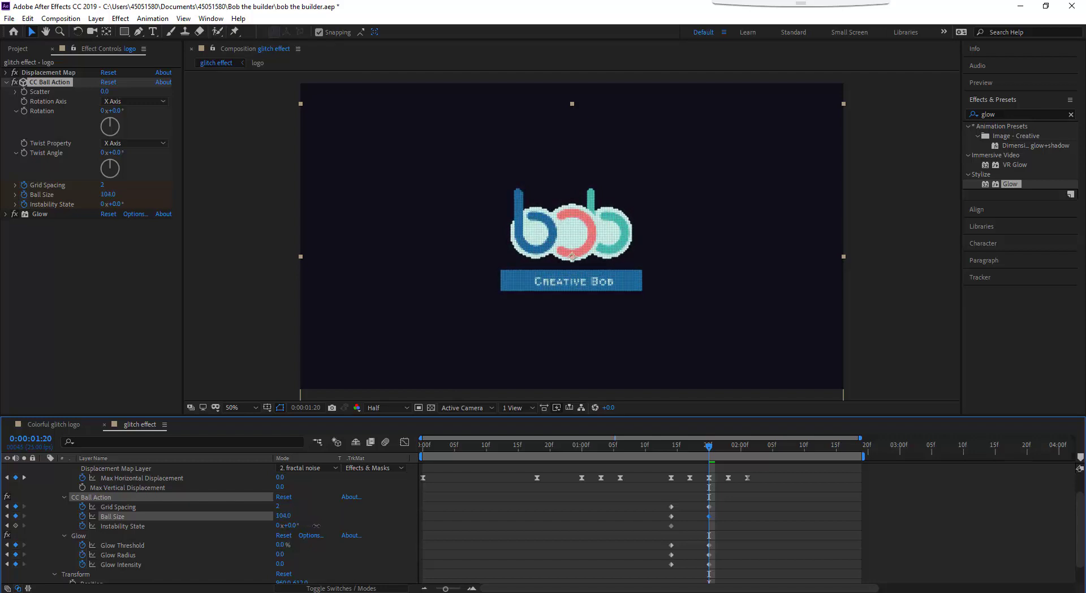
Settle on Grid Spacing 1 and Ball Size 100, then scrub back to check the transition
click(278, 506)
text(1)
key(Return)
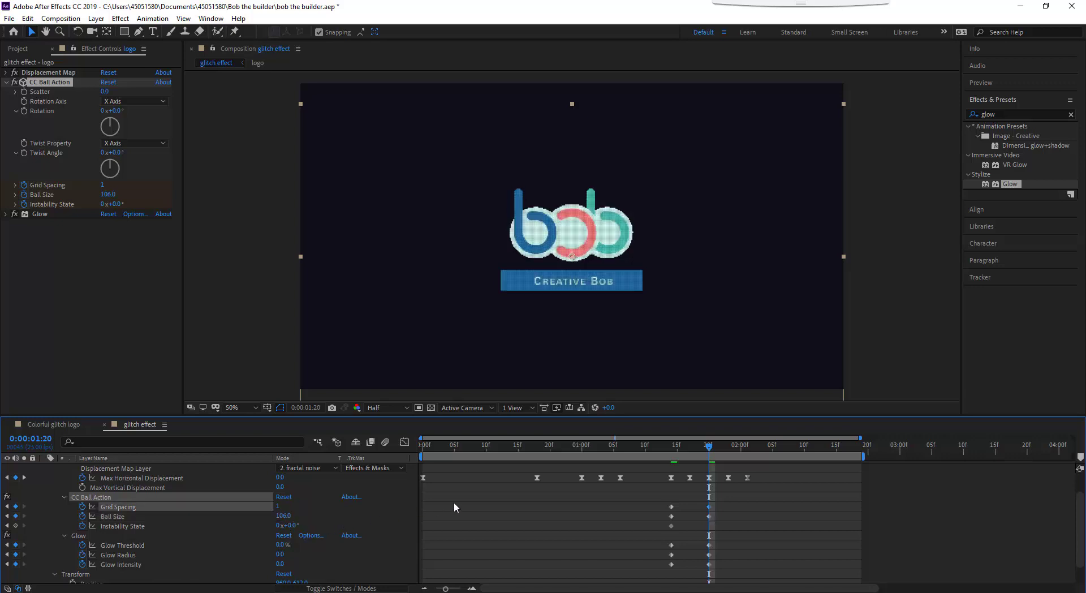
click(455, 502)
click(284, 516)
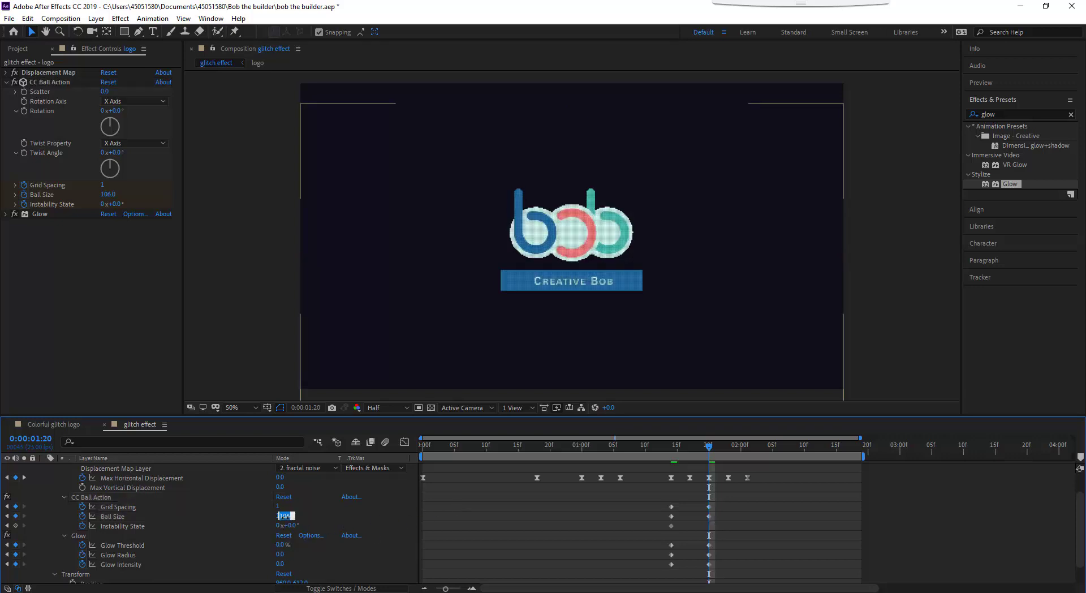
text(100)
key(Return)
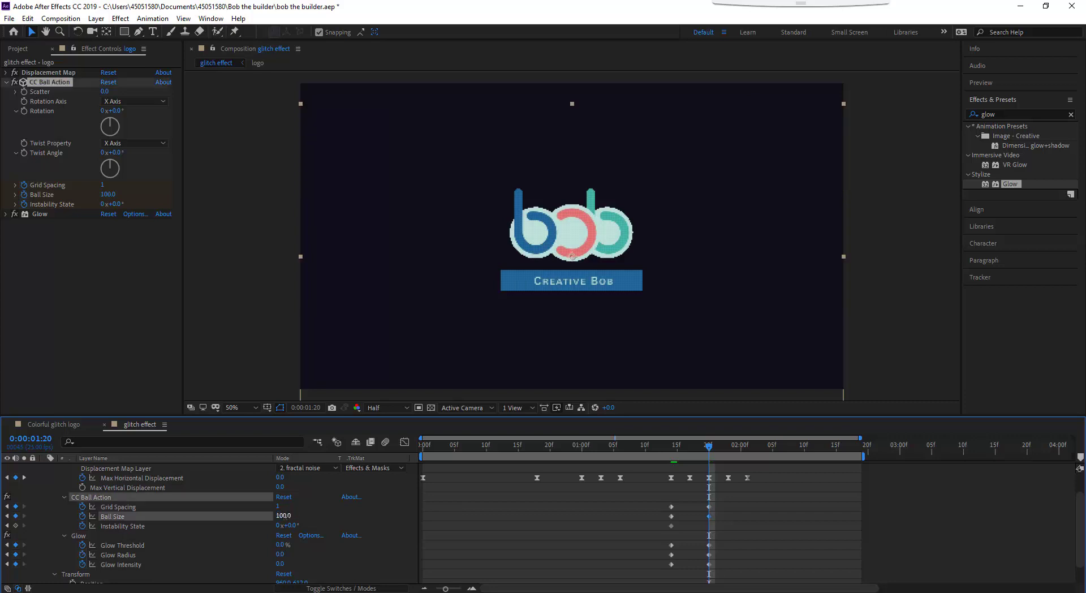
drag(679, 445, 709, 448)
scroll(709, 525, up, 2)
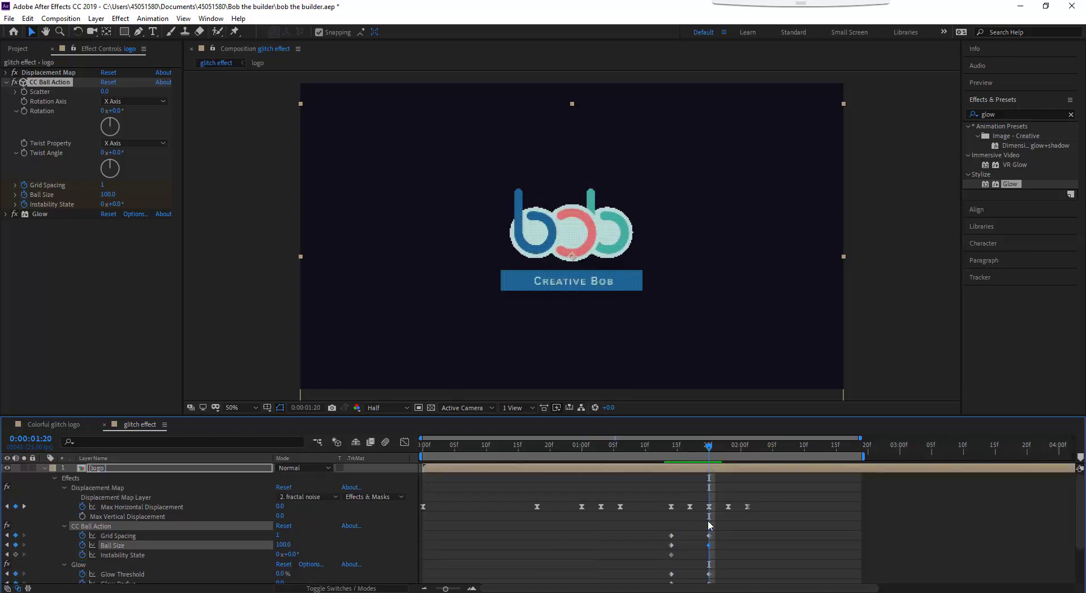
click(710, 468)
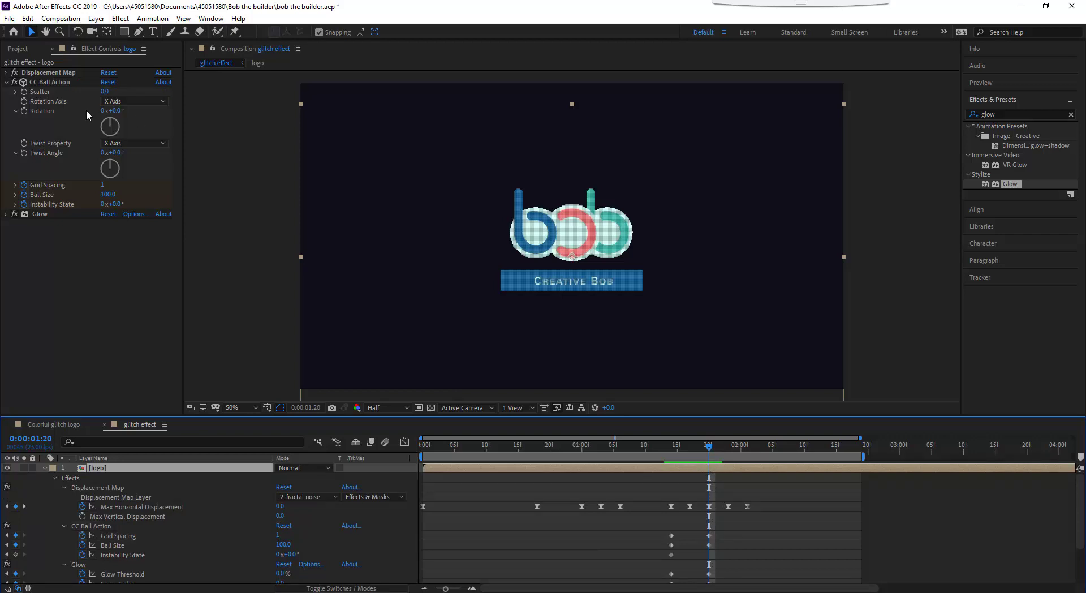
Duplicate the logo layer, start the copy at 1:20, and delete its Glow and CC Ball Action
key(ctrl+d)
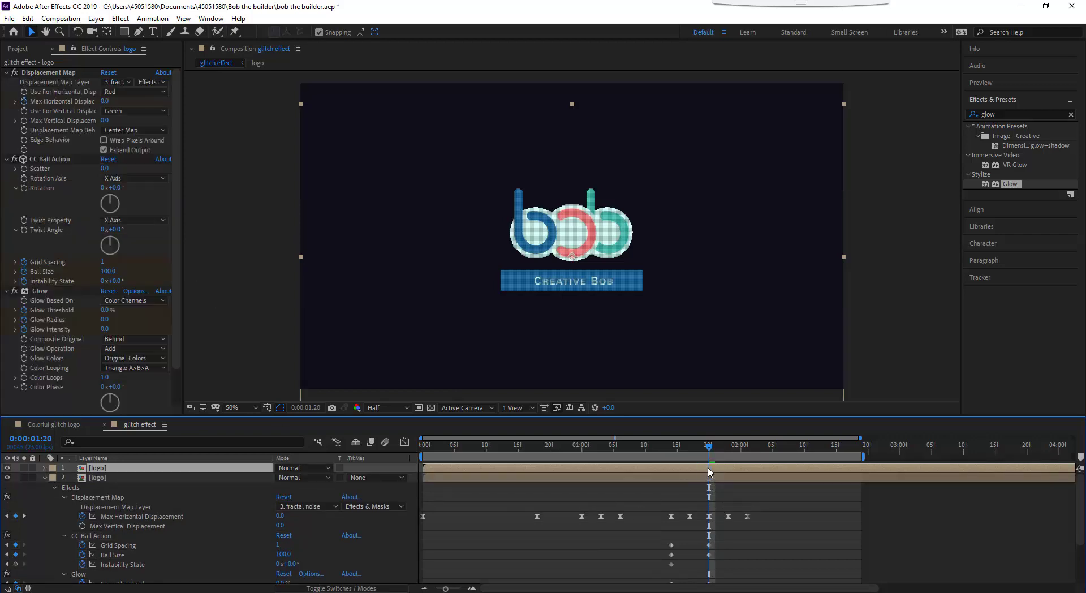
key(alt+bracketleft)
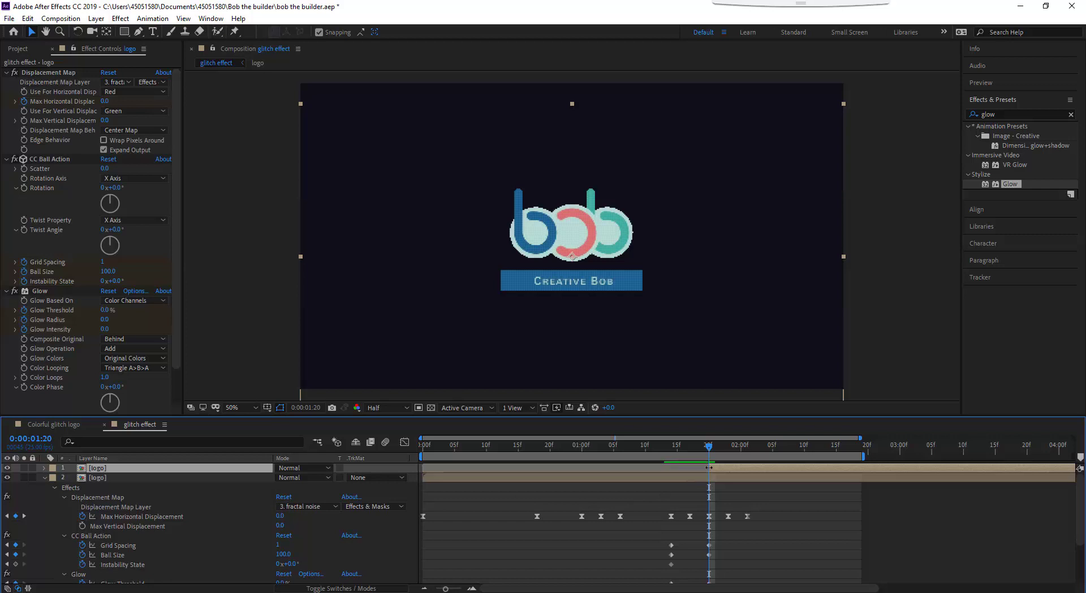
click(31, 293)
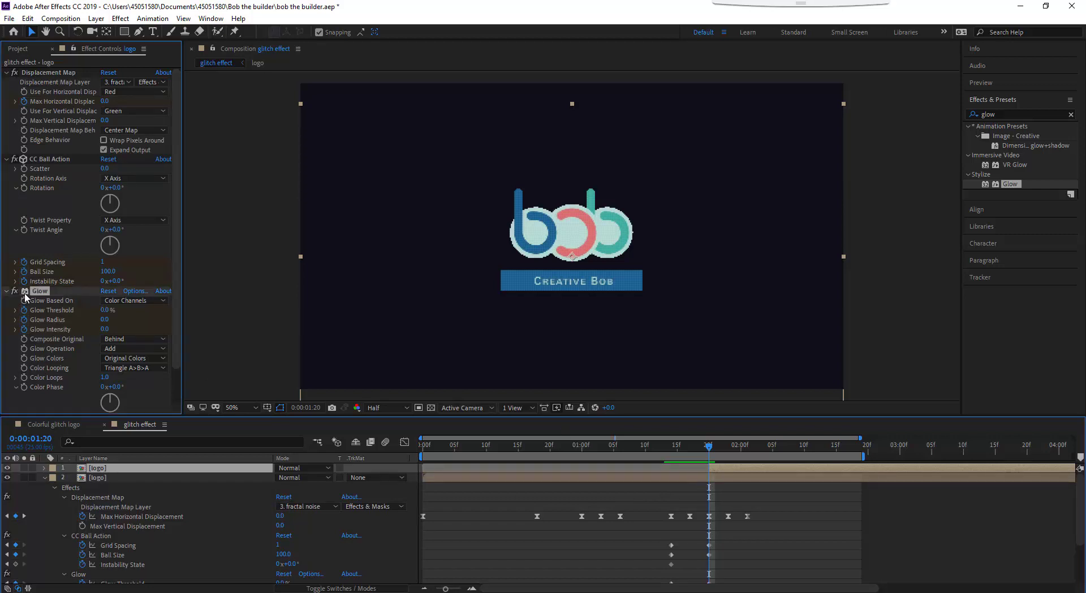
key(Delete)
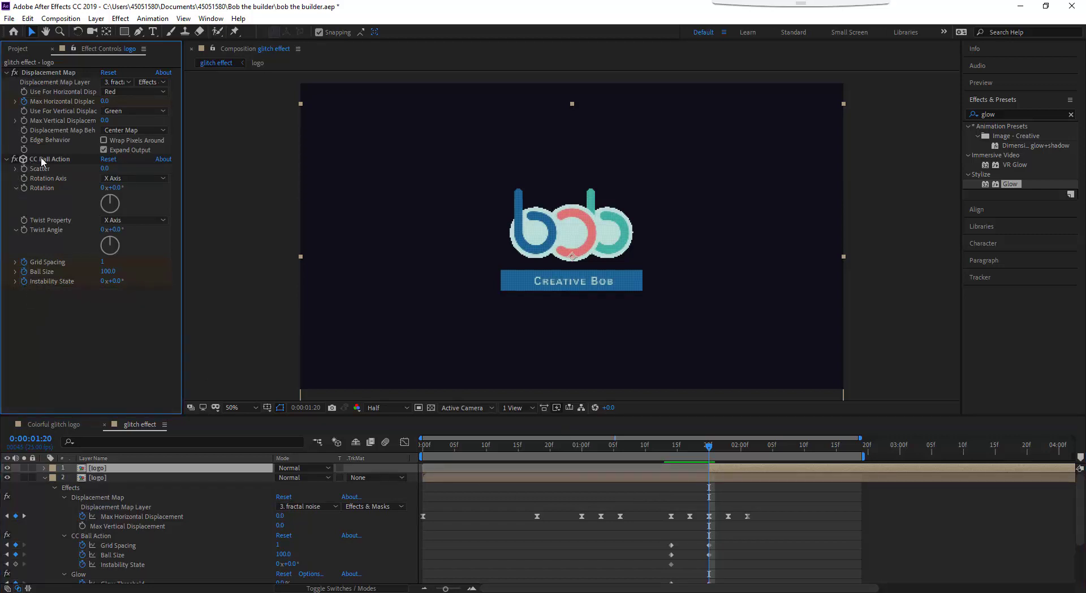
click(41, 159)
key(Delete)
Remove the copy's Displacement Map and preview the animation from 1:14
click(40, 73)
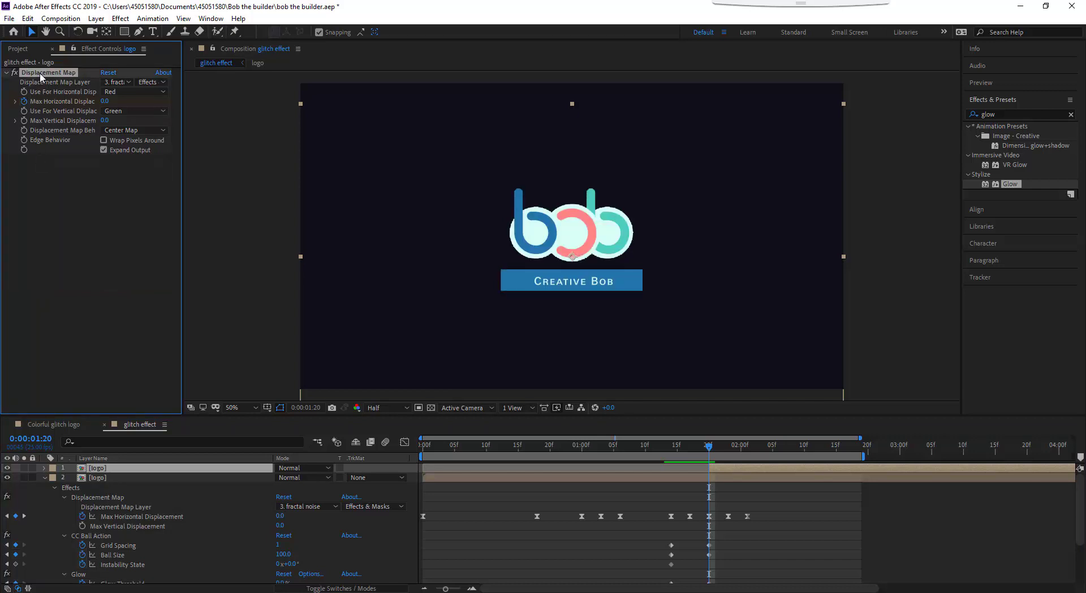
key(Delete)
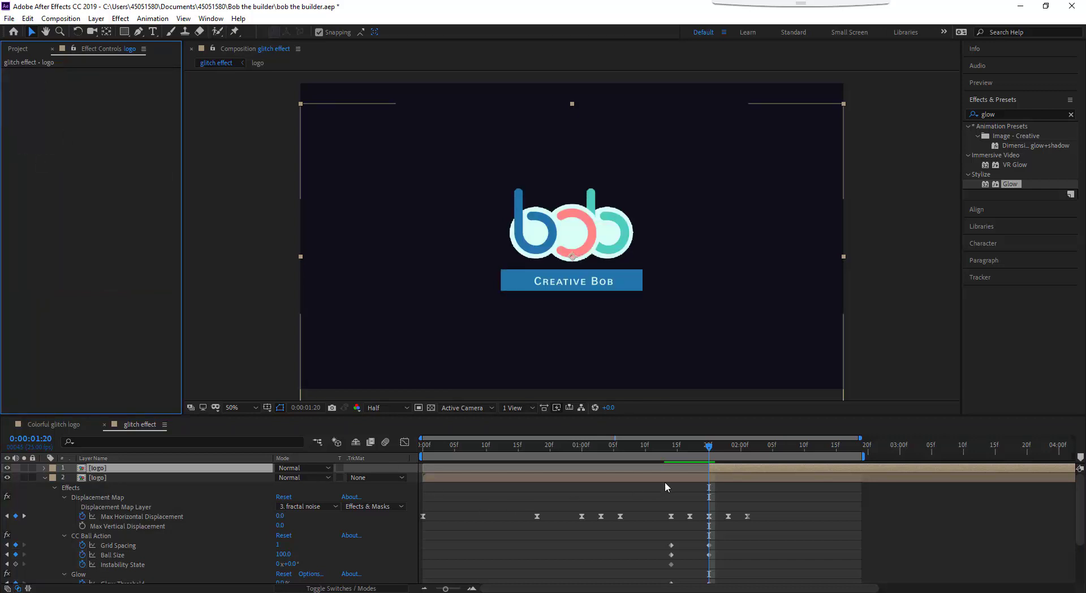
drag(709, 452, 673, 453)
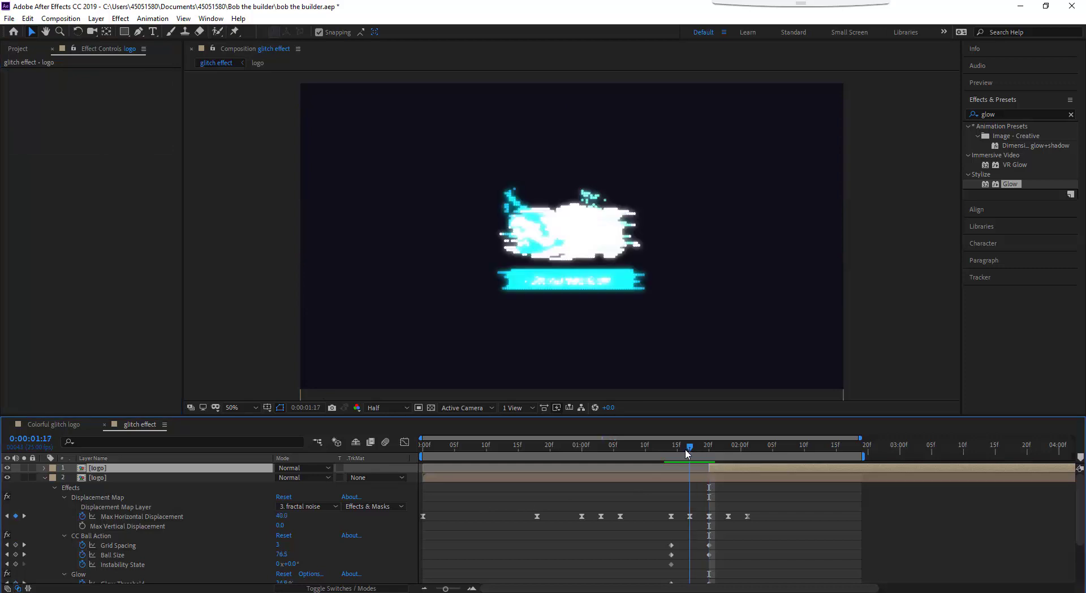
key(space)
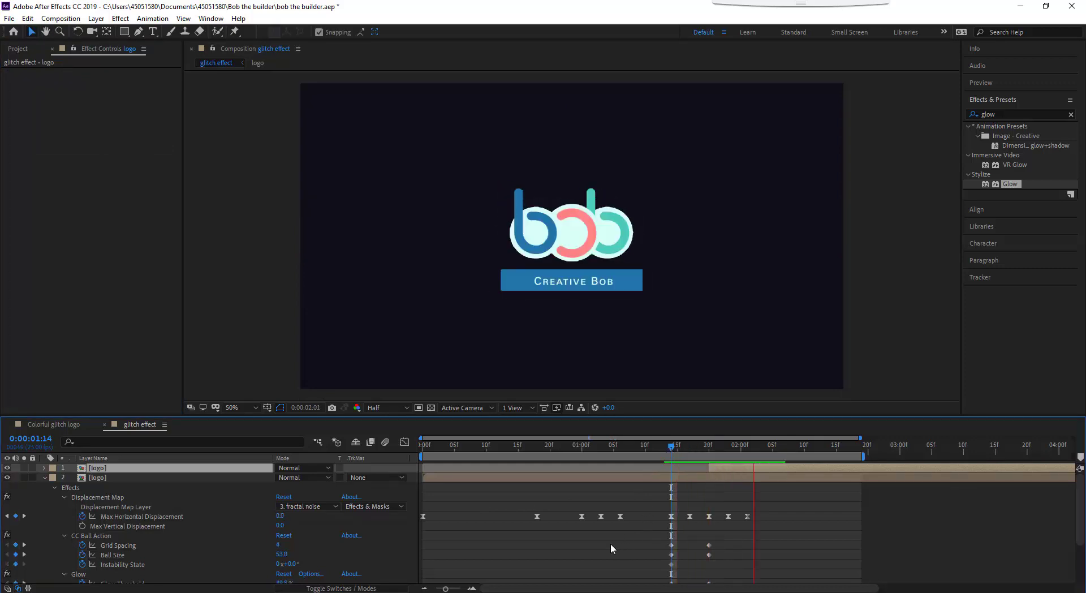
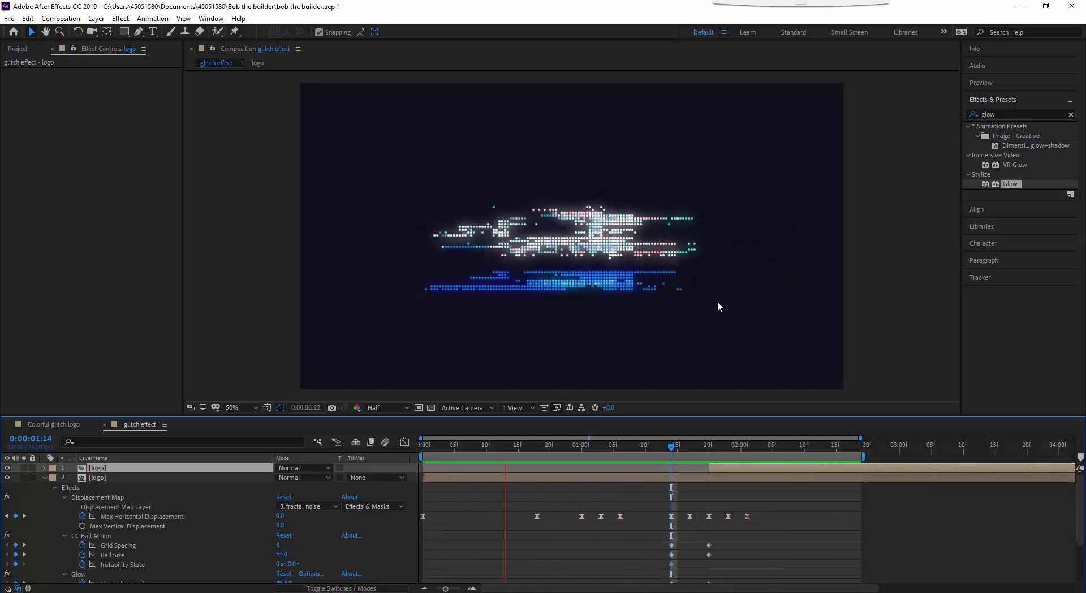
Scrub the current-time indicator to 0:00:02:01, just after the glitch resolves to the clean logo
click(722, 445)
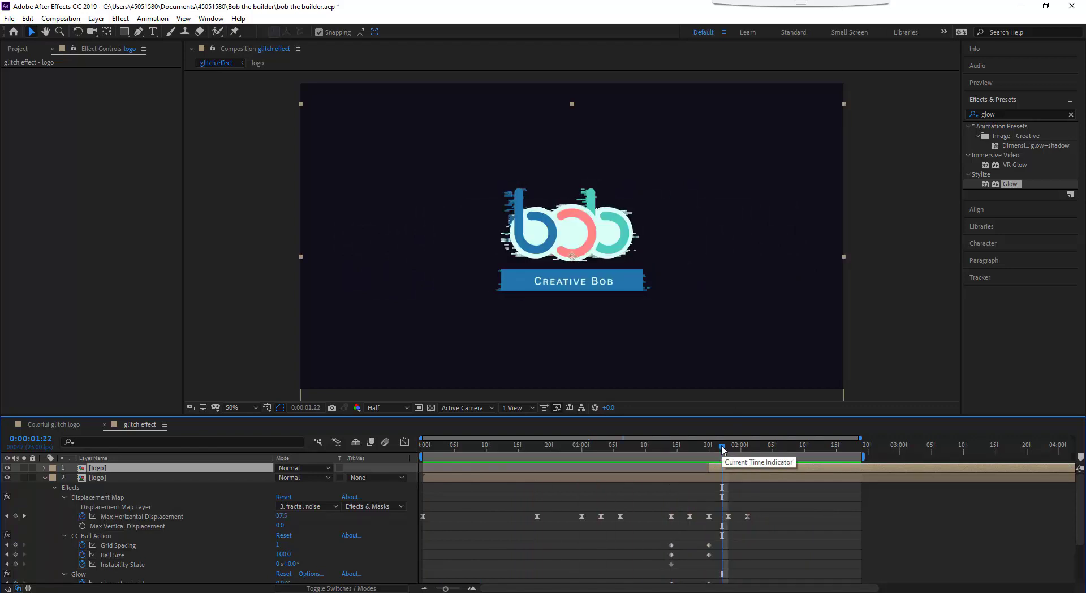
drag(721, 448, 745, 452)
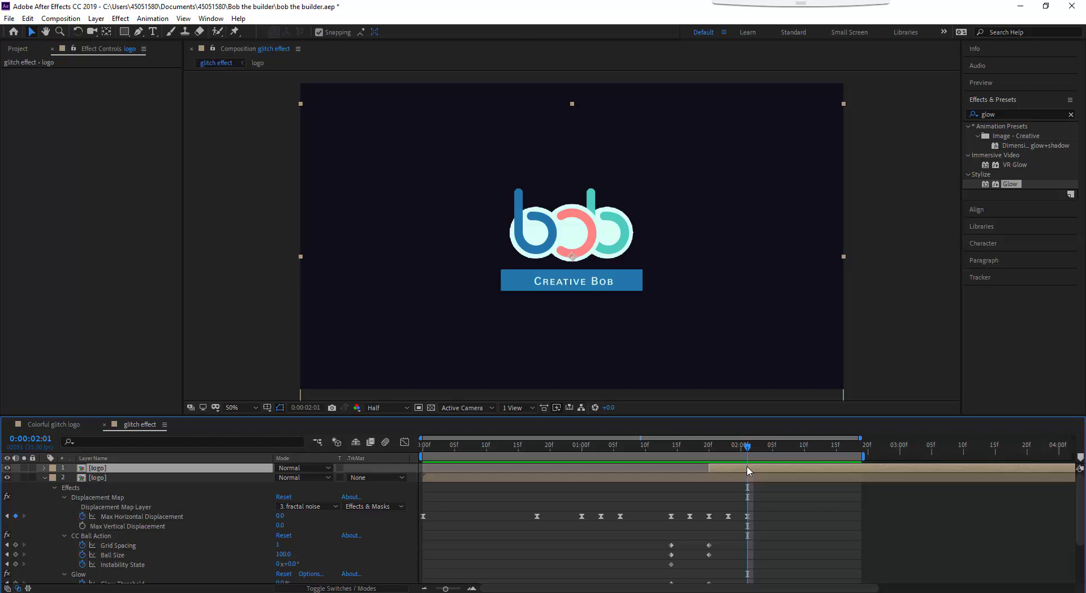
Duplicate the logo layer, trim the copy to start at 0:00:02:01, and clear the glow search
key(ctrl+d)
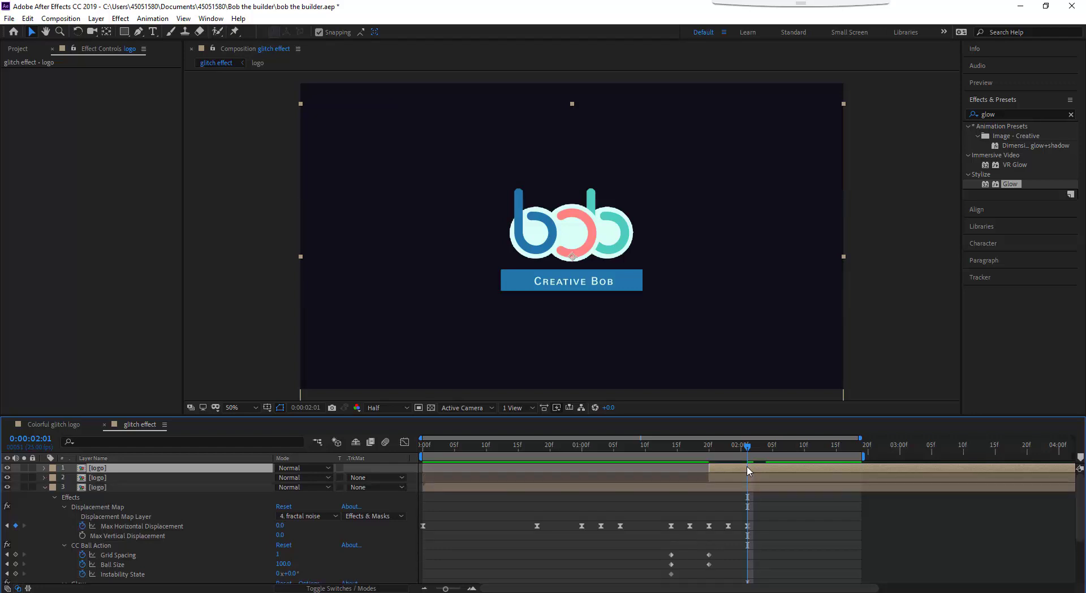
key(alt+bracketleft)
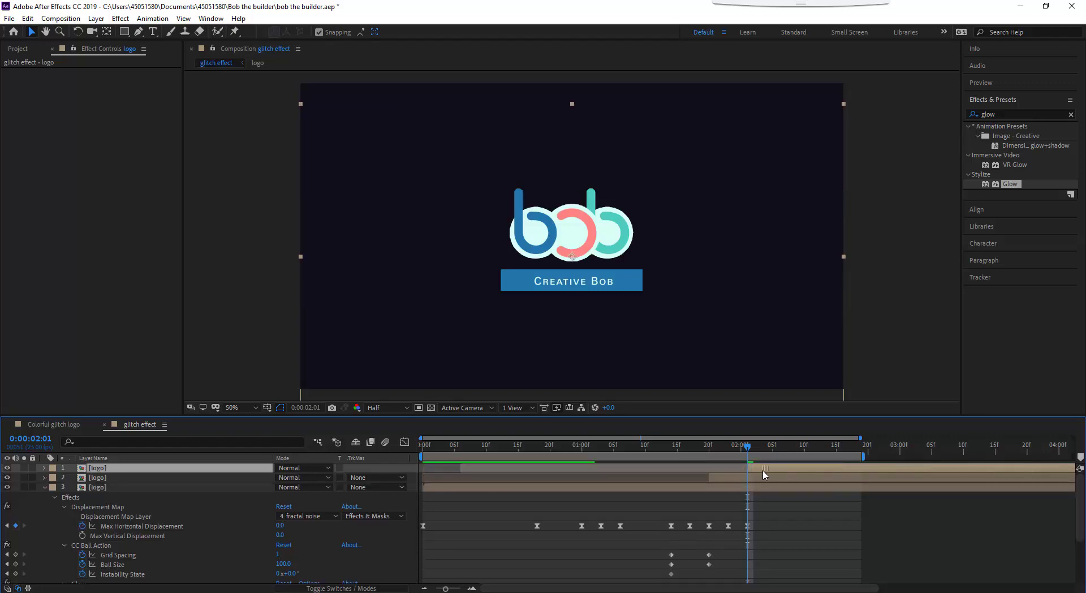
click(1018, 113)
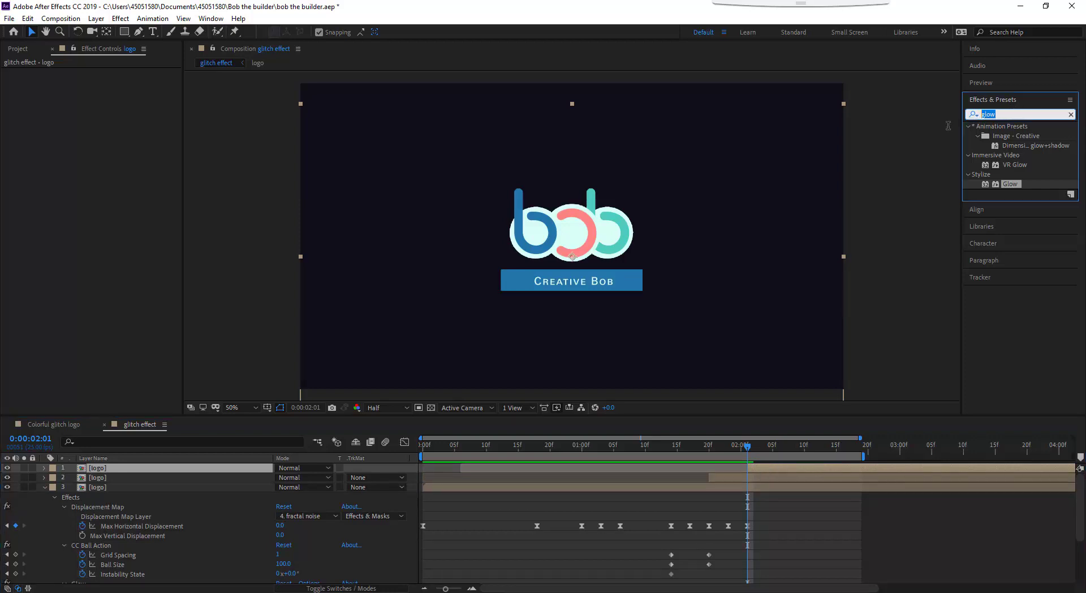
click(121, 18)
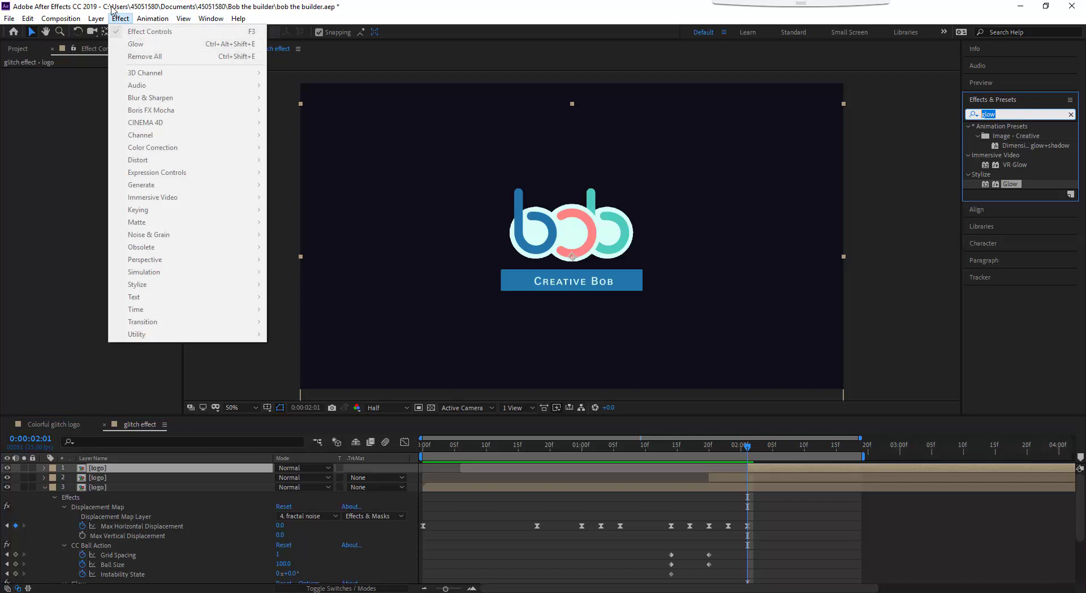
click(747, 478)
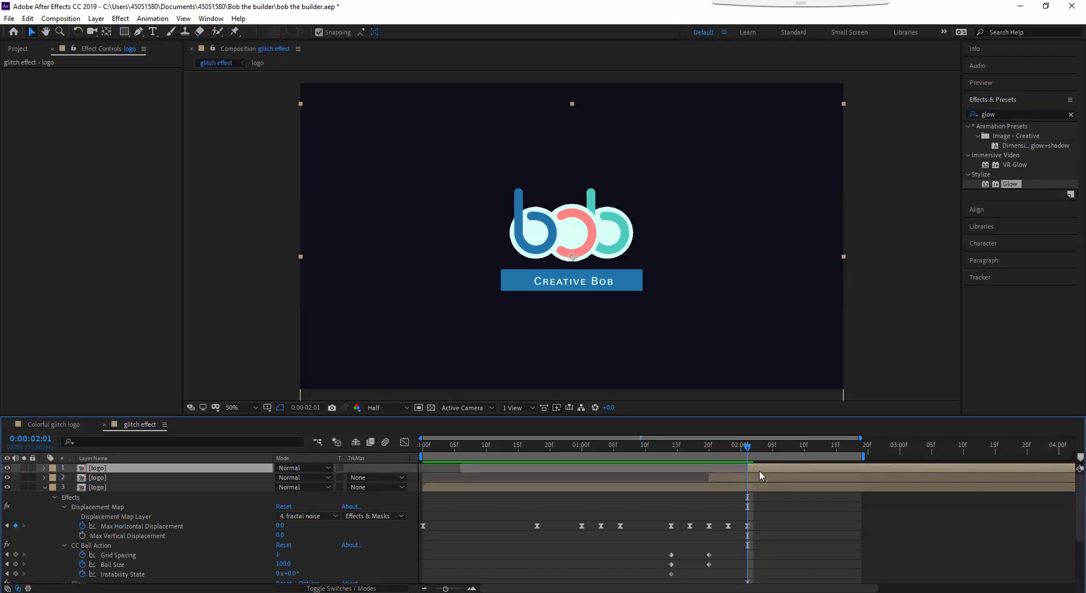
click(996, 115)
key(BackSpace)
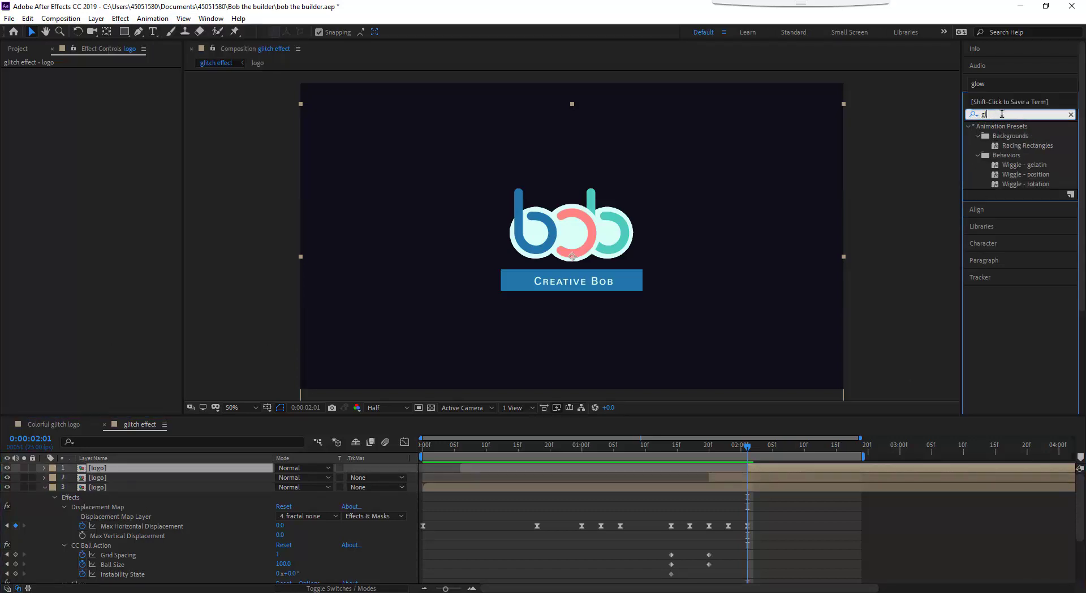
click(774, 468)
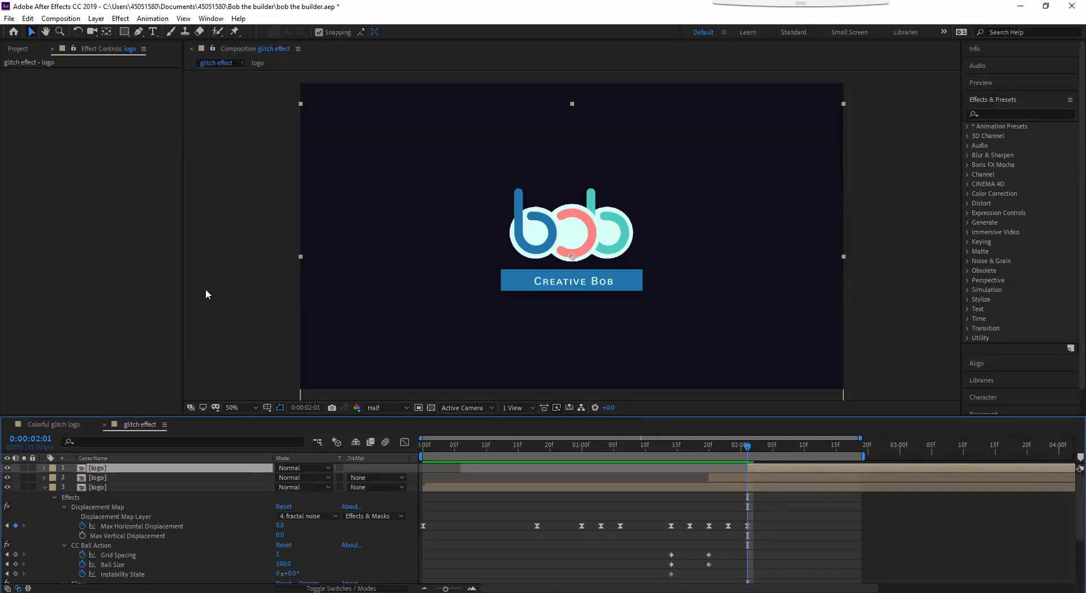
Apply Effect > Channel > Shift Channels to the top logo layer
click(207, 294)
click(769, 469)
click(121, 18)
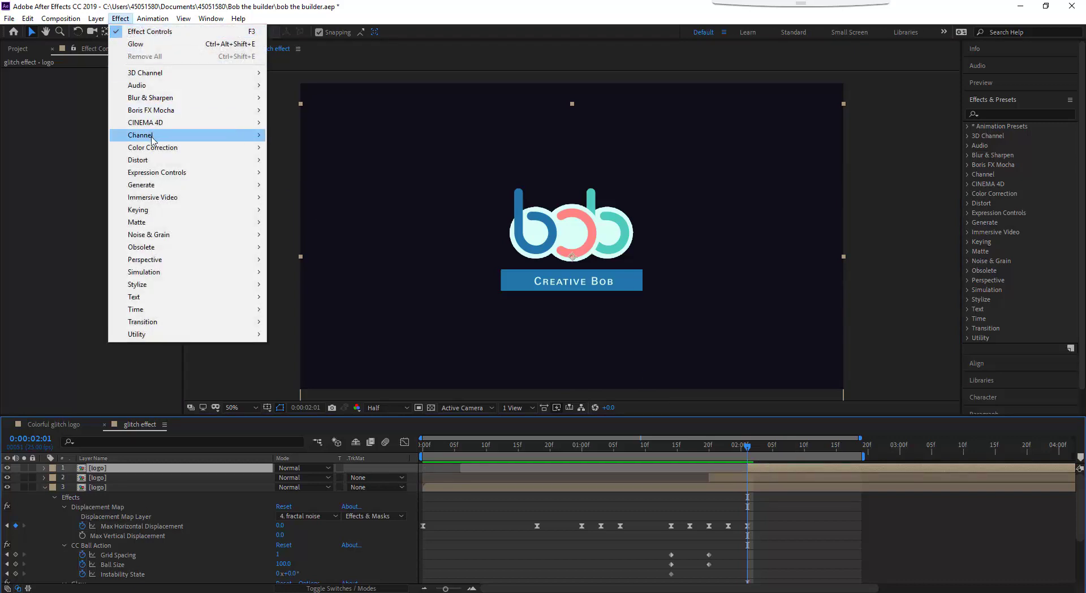
mouse_move(153, 138)
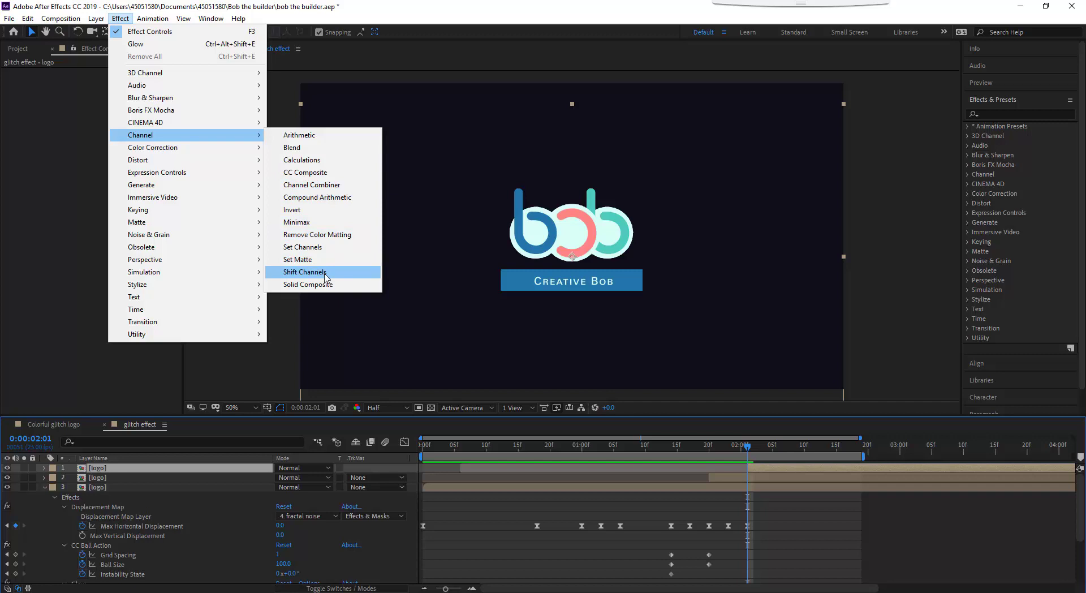
click(326, 276)
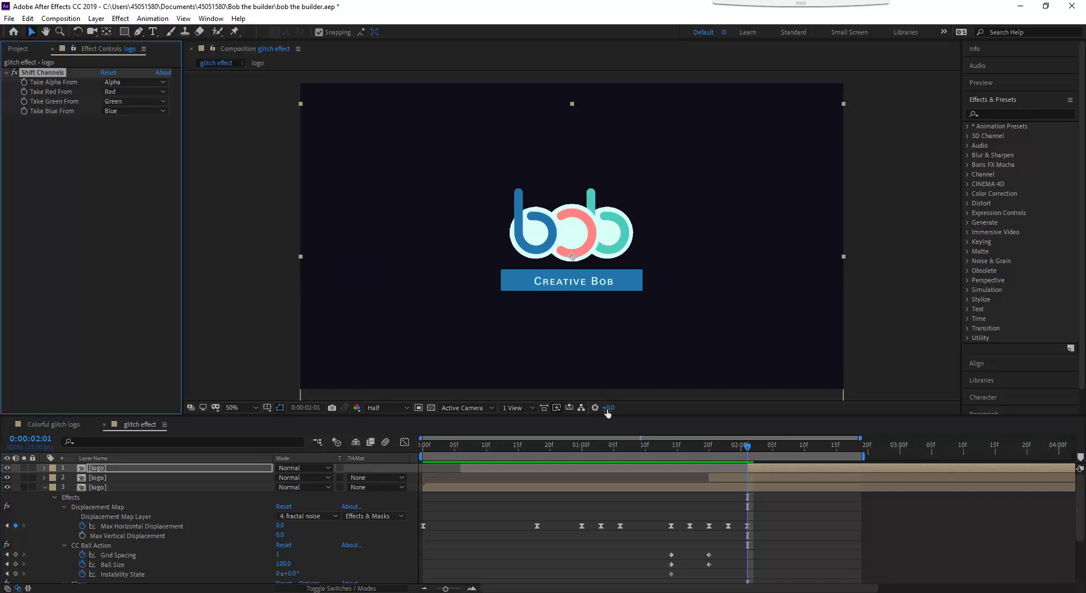
Set the top logo layer's Shift Channels Green and Blue to Full Off, leaving it red
click(756, 470)
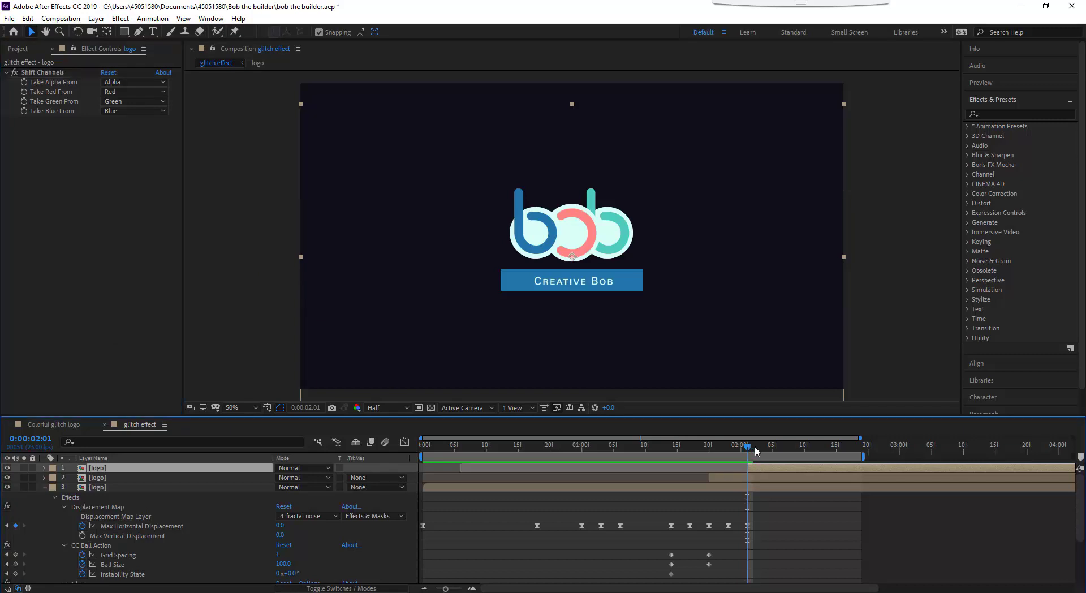
click(755, 450)
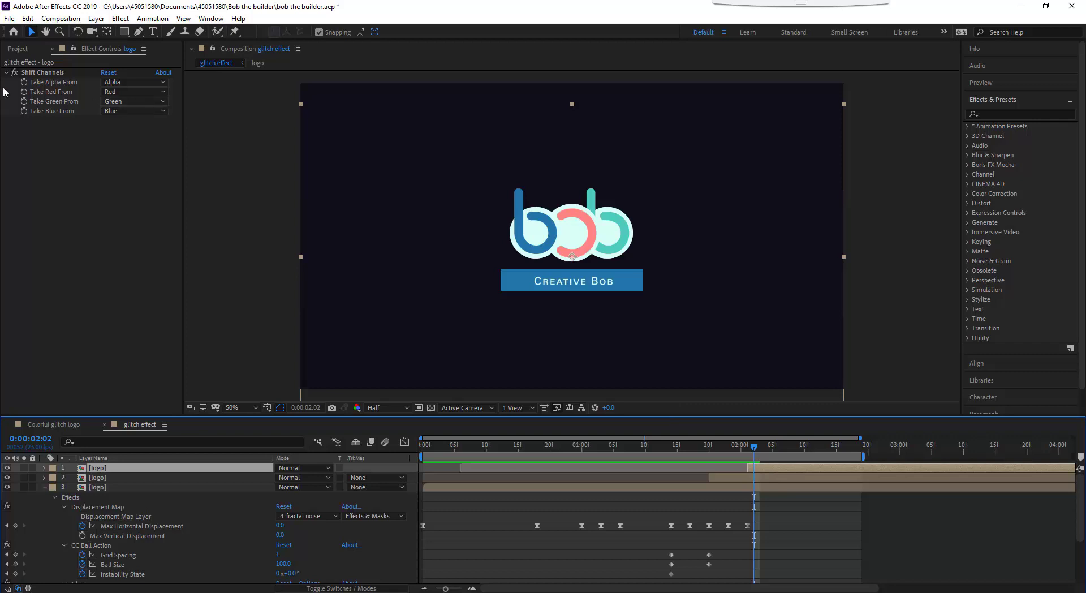
click(132, 101)
click(140, 226)
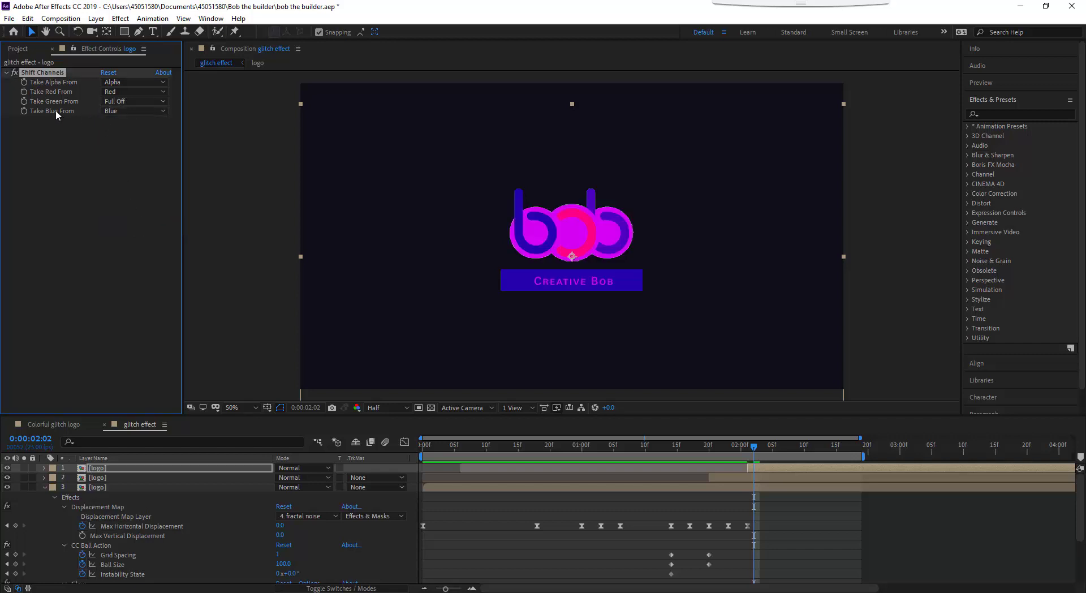
click(111, 112)
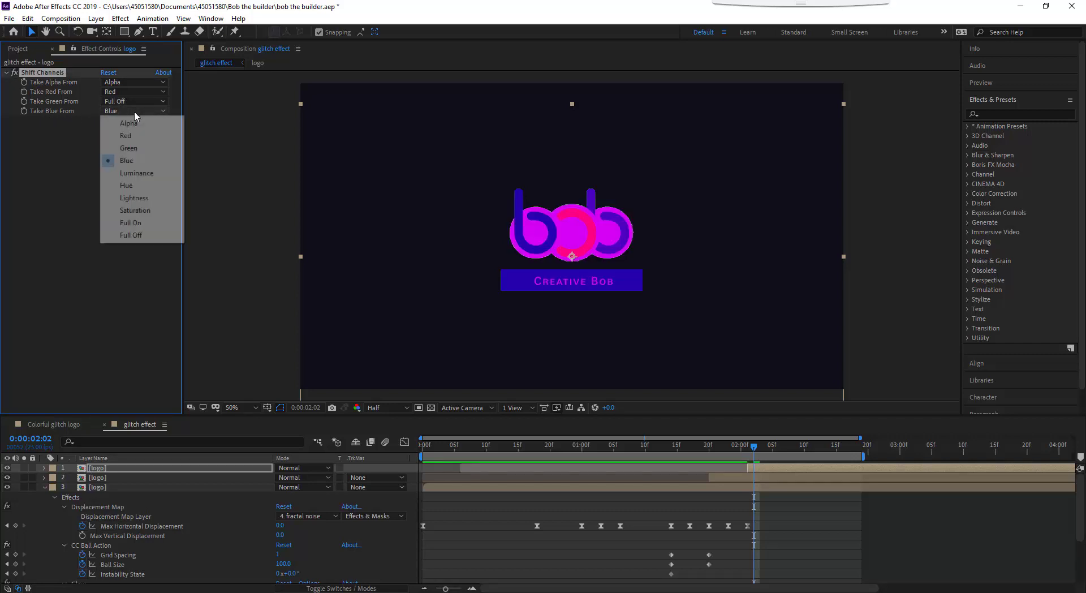
click(147, 239)
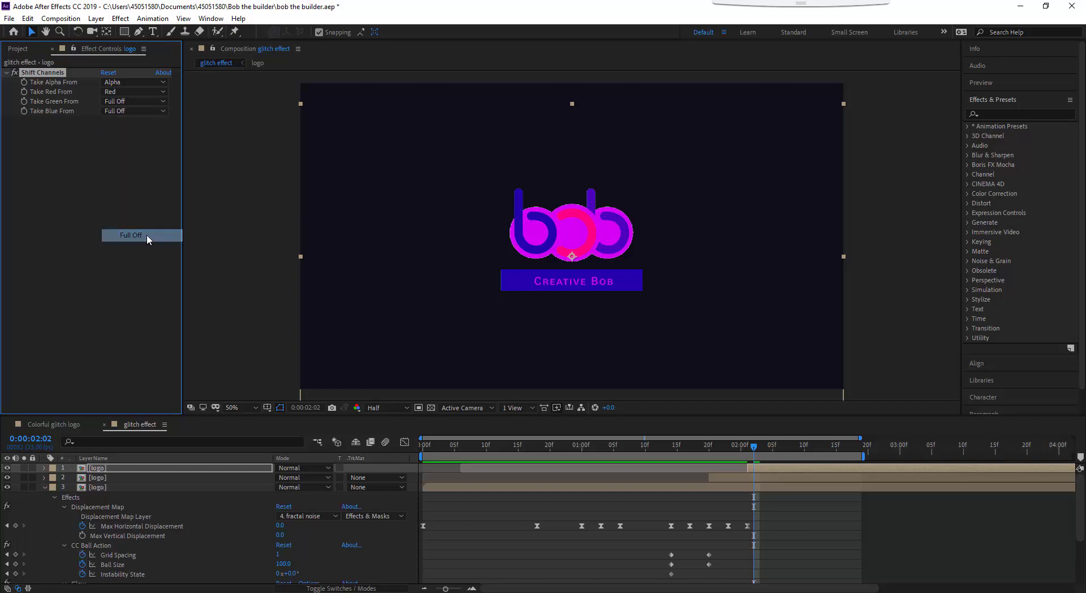
Duplicate the red layer and make the copy green-only: Red Full Off, Green from Green
click(756, 468)
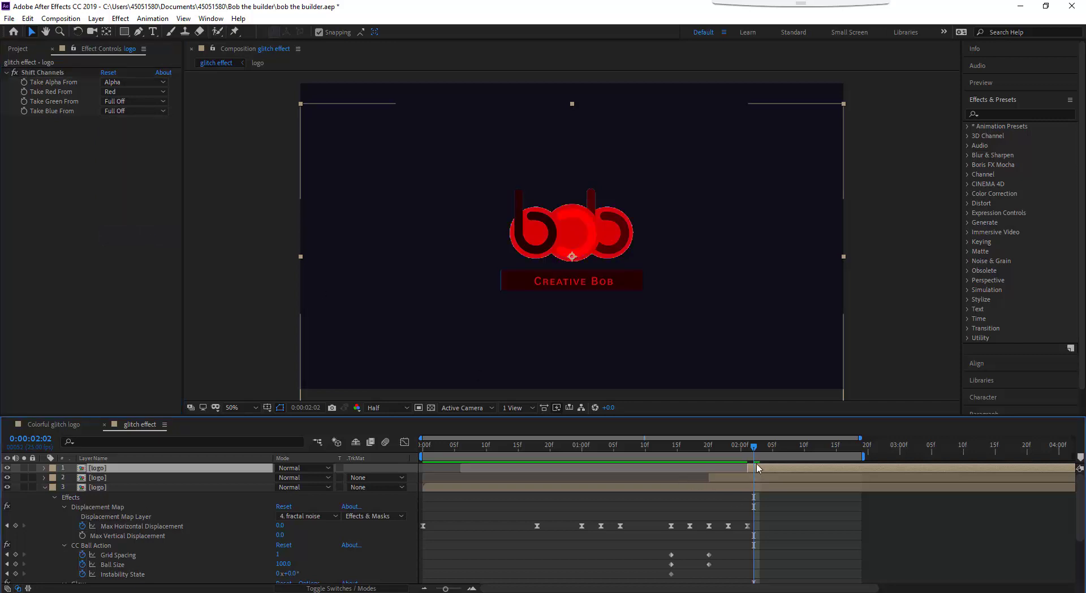
key(ctrl+d)
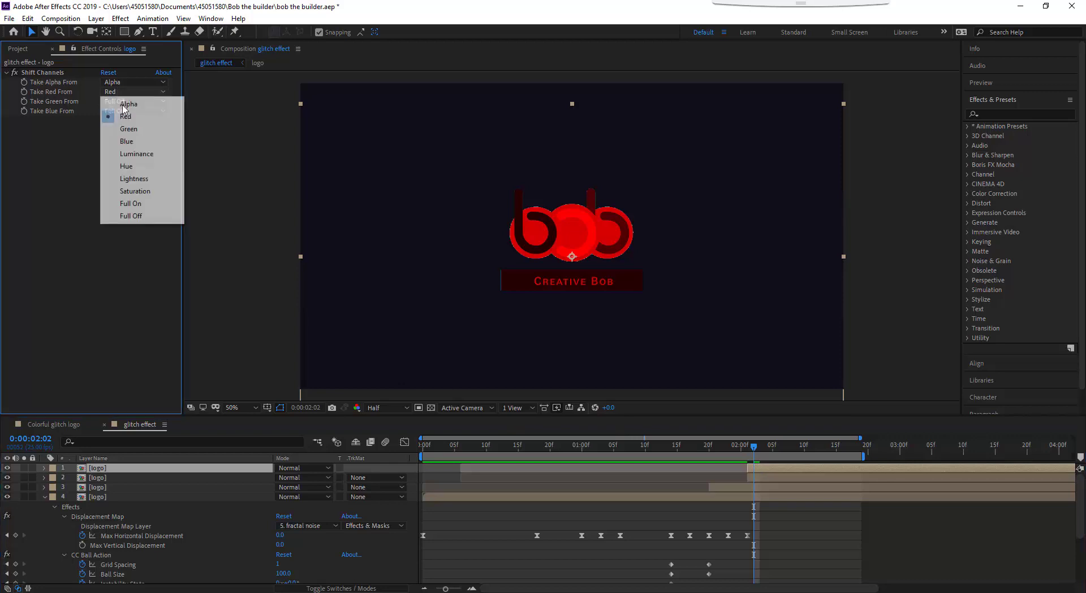
click(108, 91)
click(148, 218)
click(134, 101)
click(132, 226)
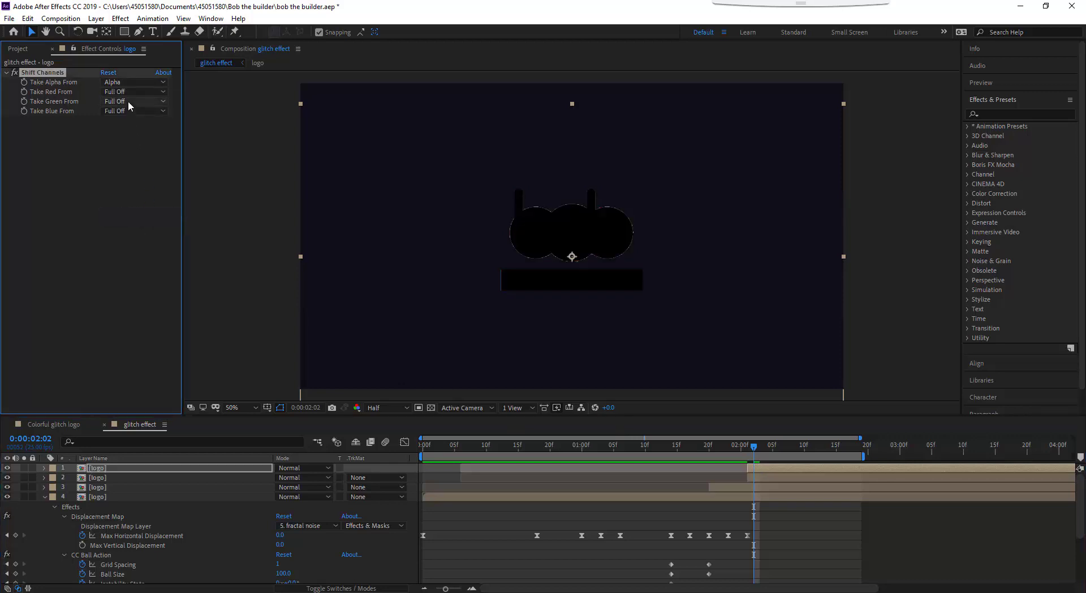
click(135, 101)
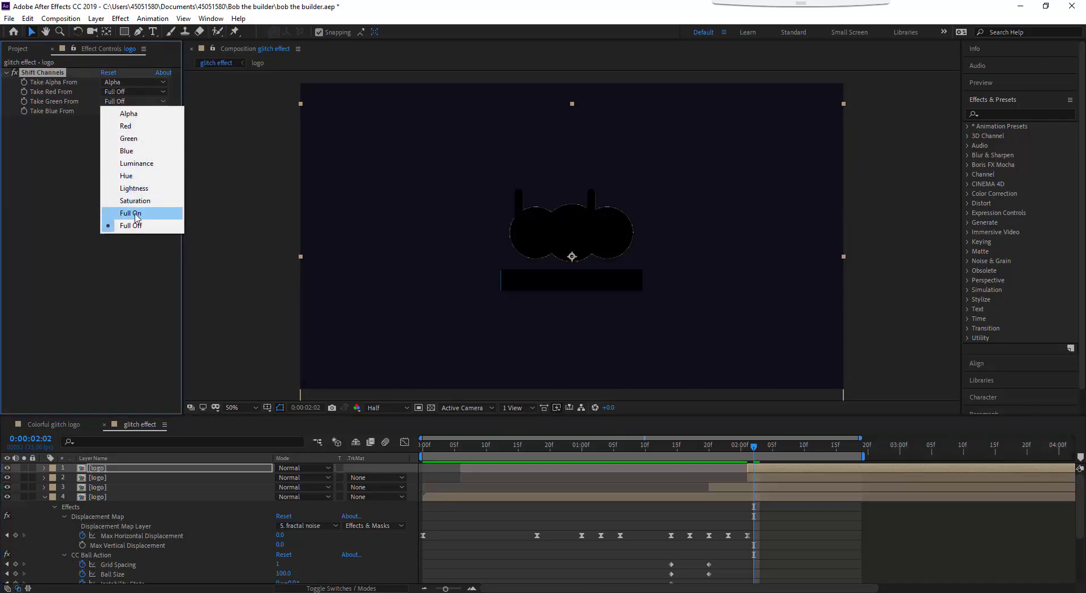
click(140, 139)
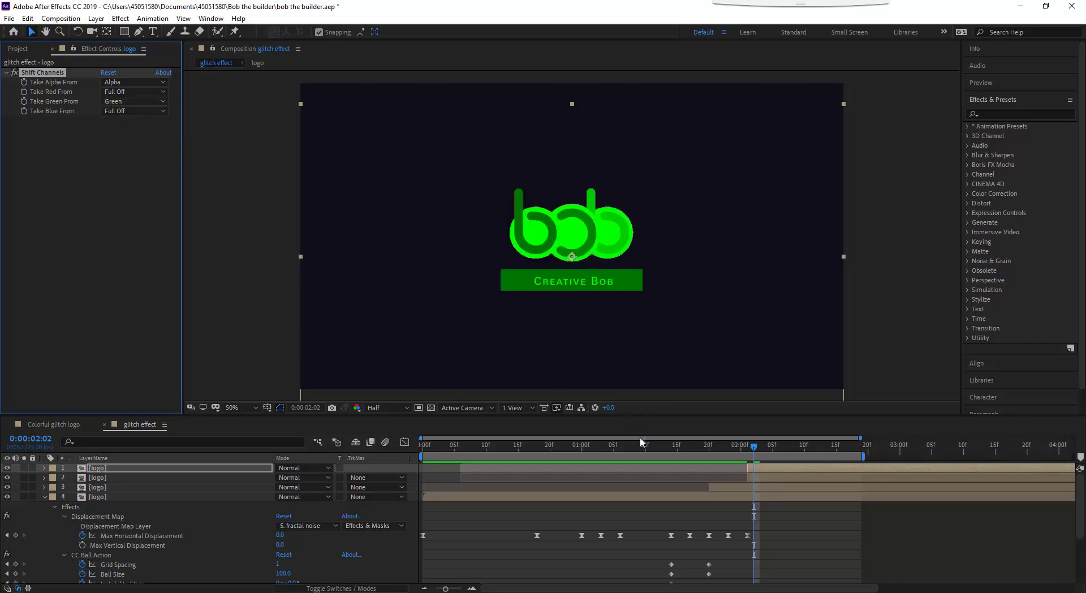
Duplicate the green layer and make the copy blue-only: Green Full Off, Blue from Blue
click(762, 470)
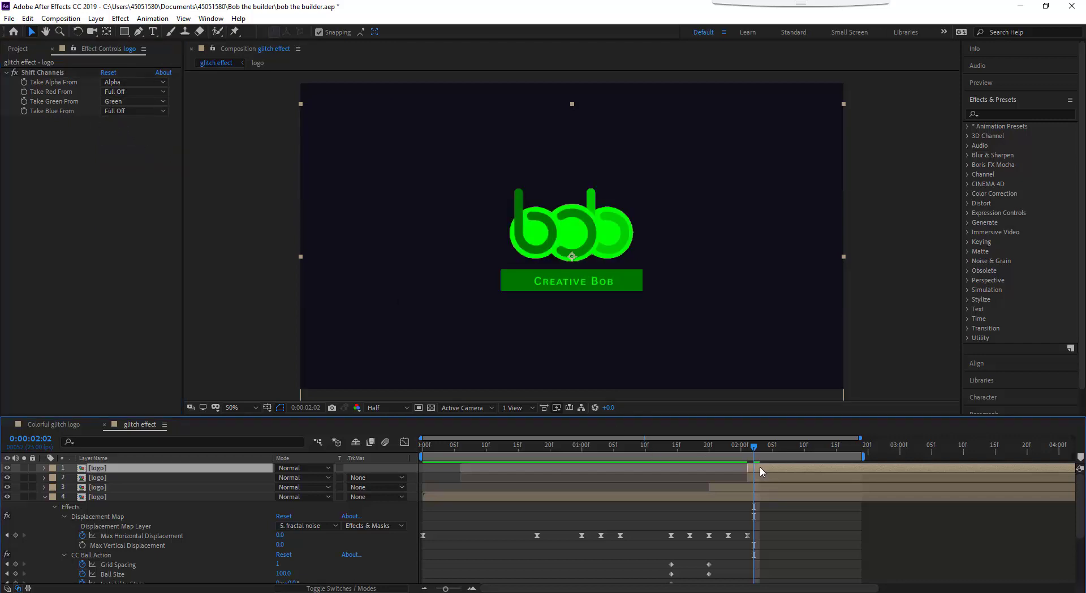
key(ctrl+d)
click(132, 110)
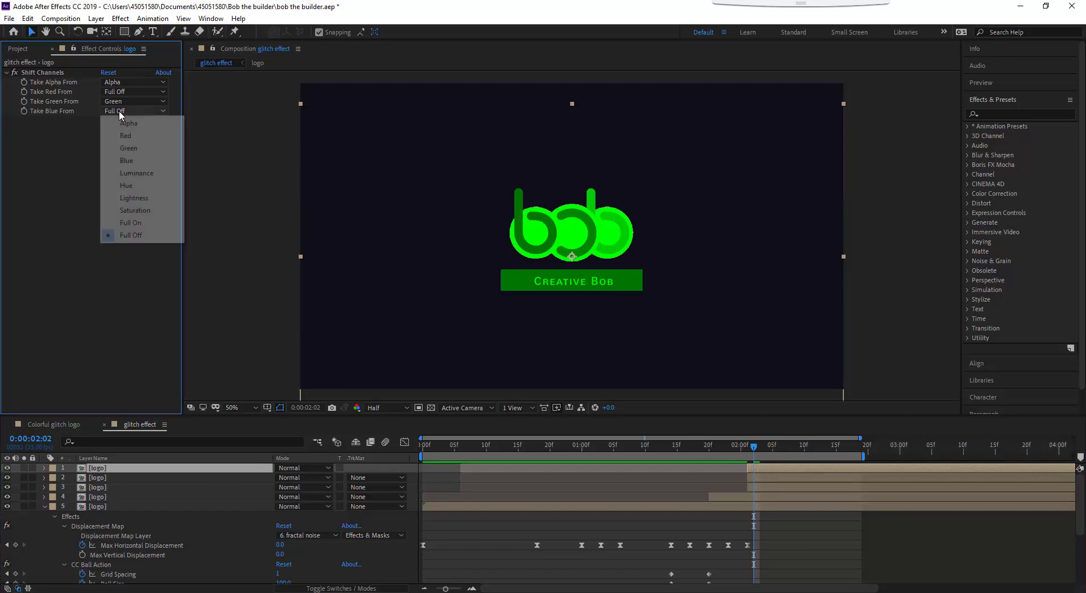
click(133, 101)
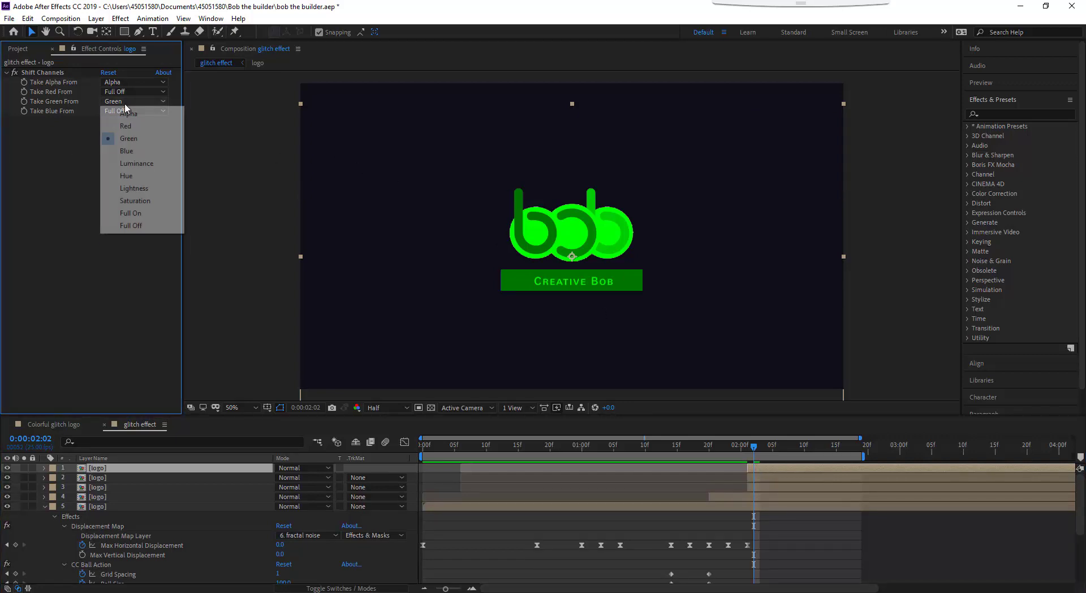
click(131, 226)
click(130, 111)
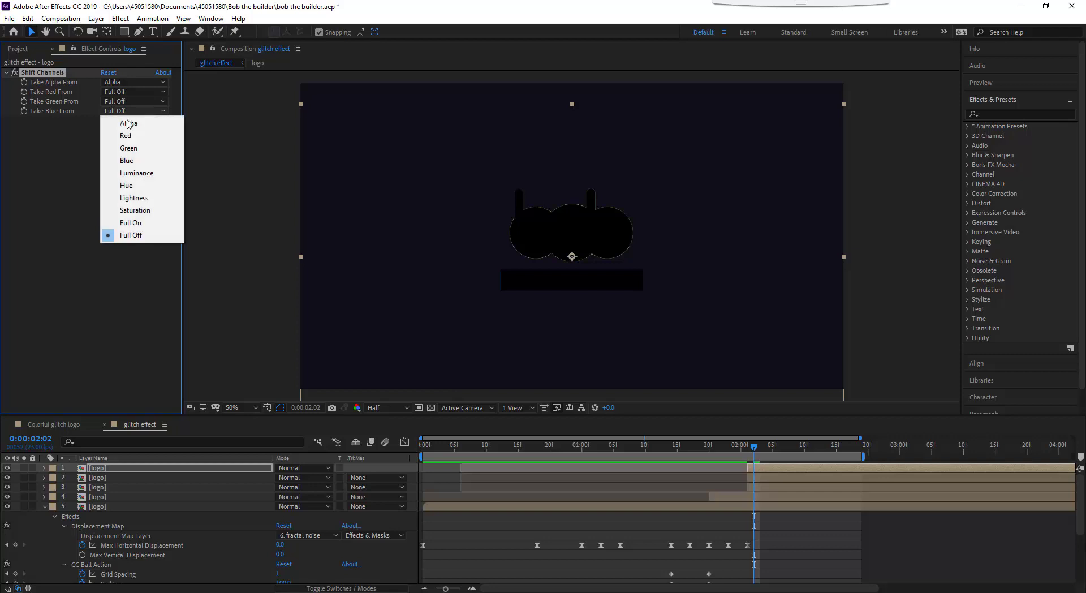
click(121, 159)
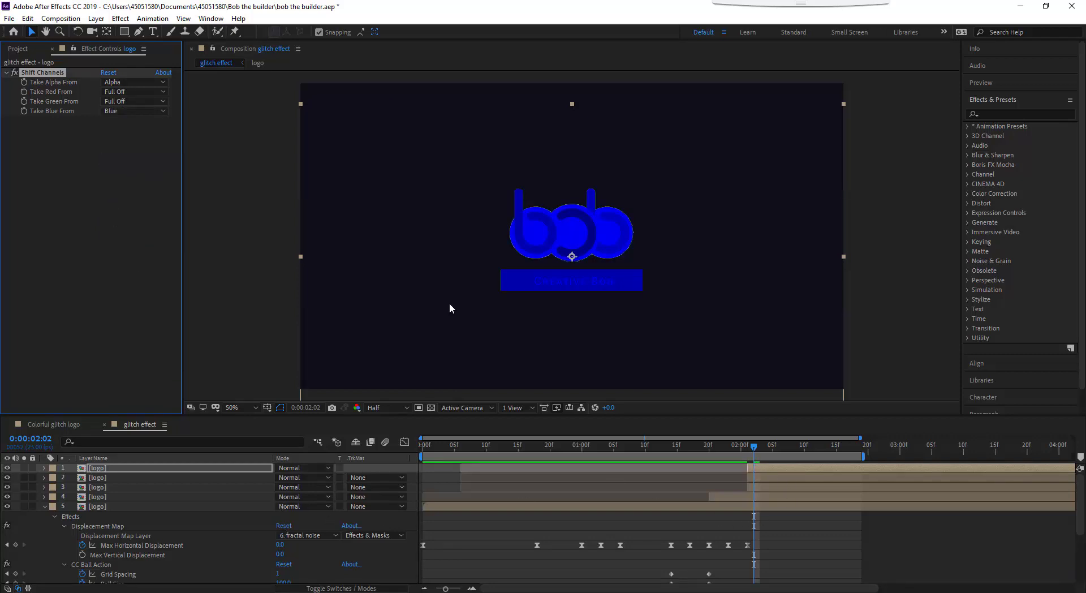
Shift the blue logo copy slightly down and nudge the second copy up and left
drag(535, 245, 535, 252)
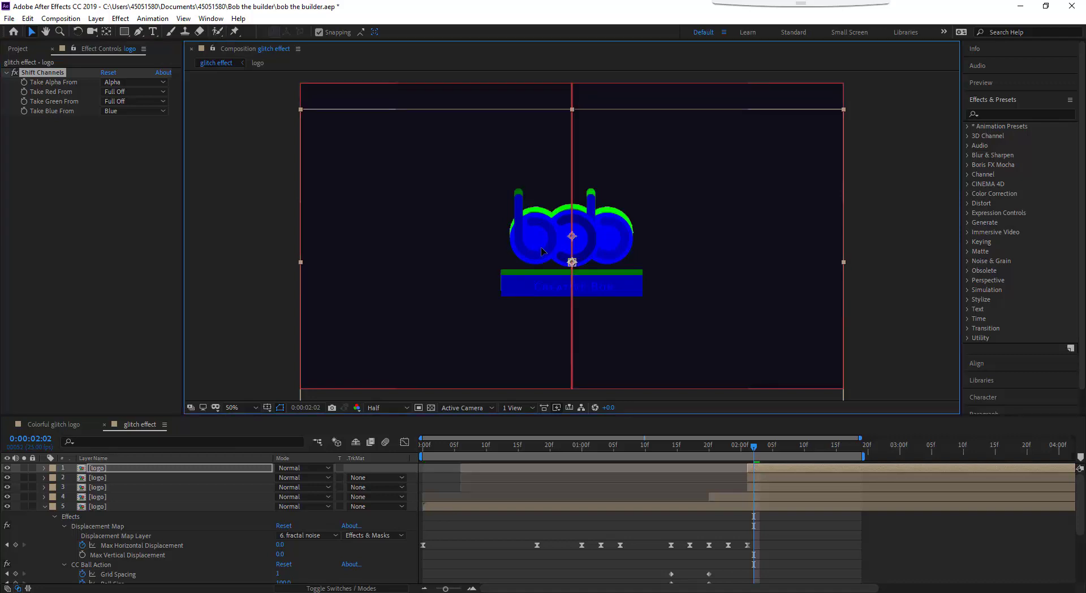
click(764, 477)
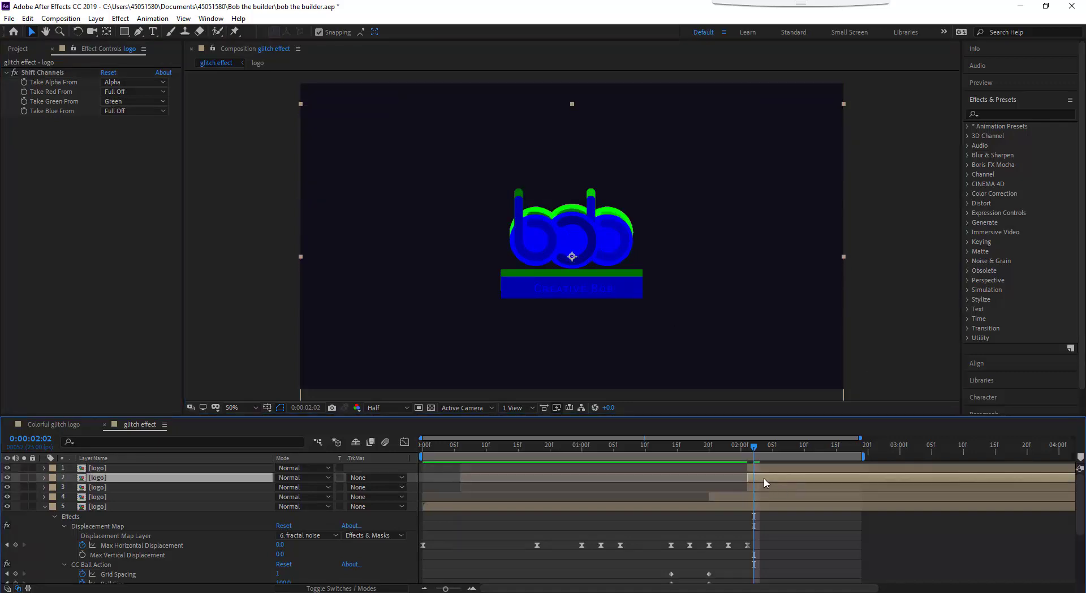
key(shift+Left)
key(shift+Left)
key(shift+Up)
key(shift+Up)
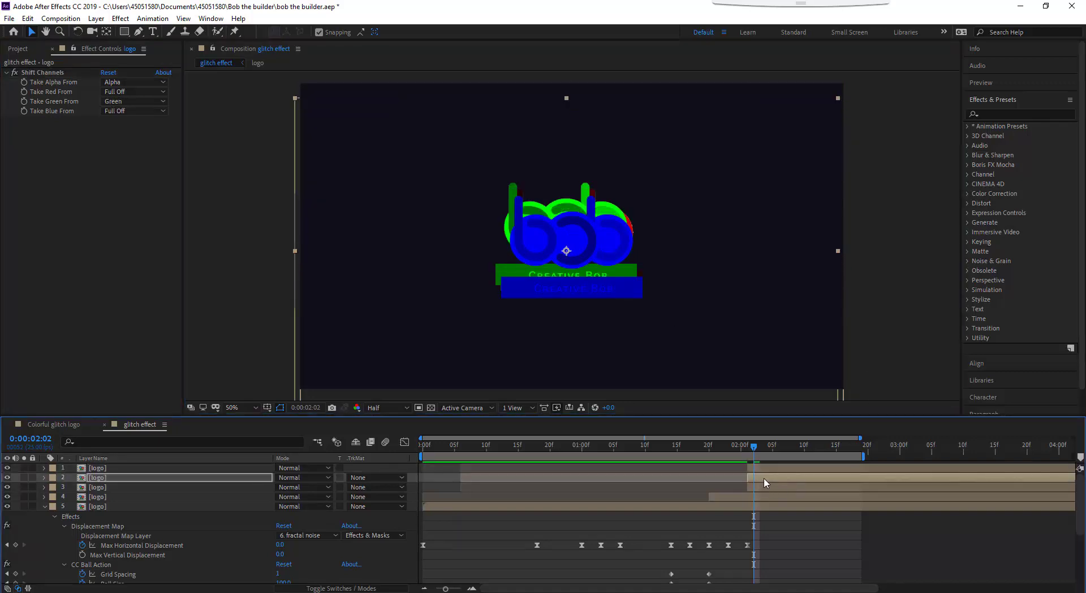
Offset the red logo copy slightly right and up from the other copies
click(761, 488)
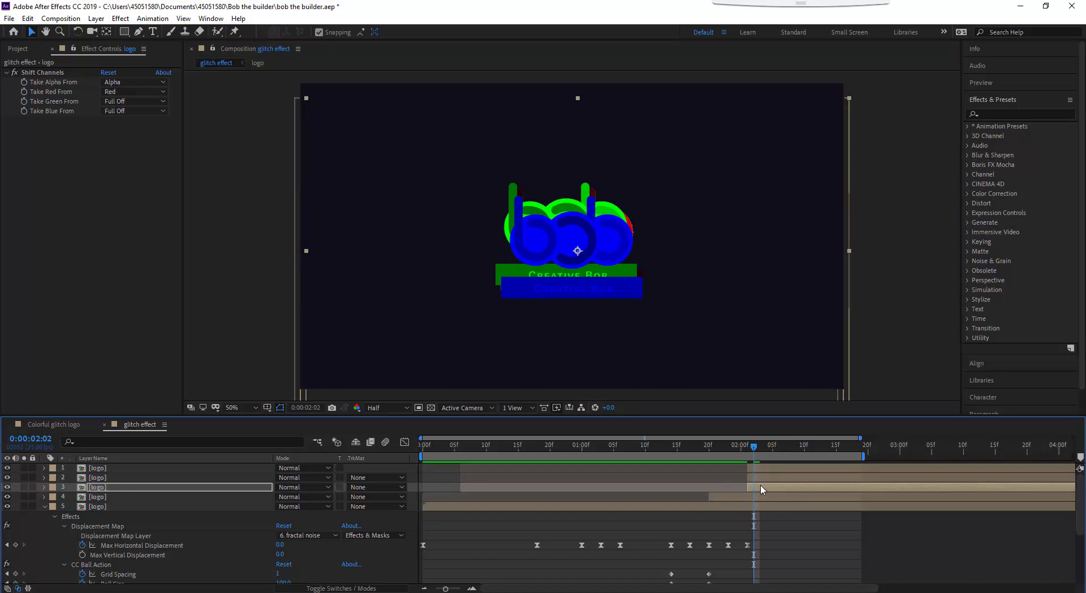
key(shift+Right)
key(shift+Right)
drag(594, 248, 581, 238)
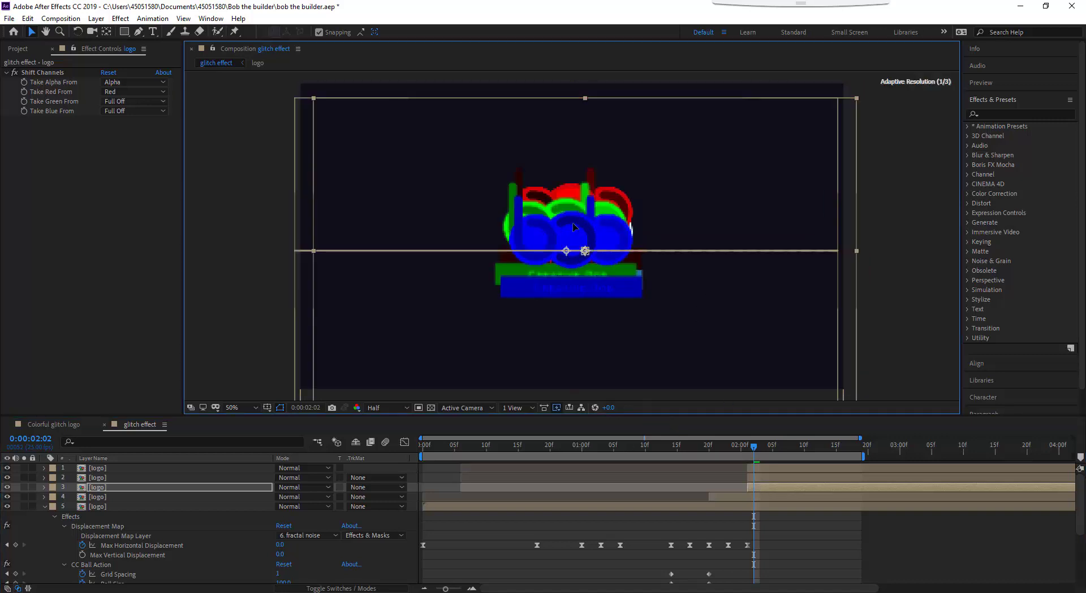
key(ctrl+z)
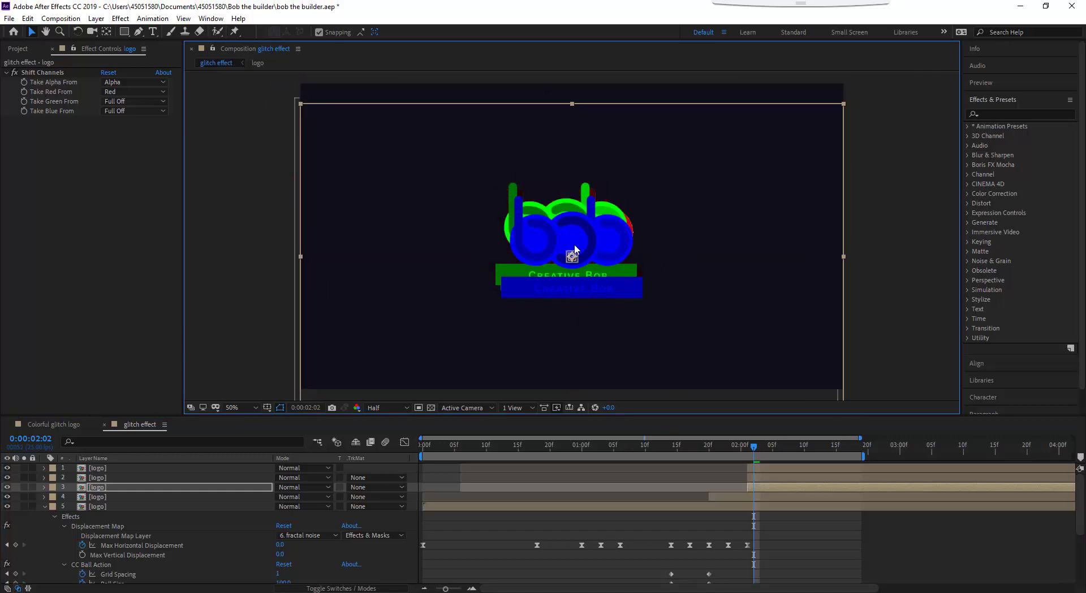
drag(569, 232, 575, 227)
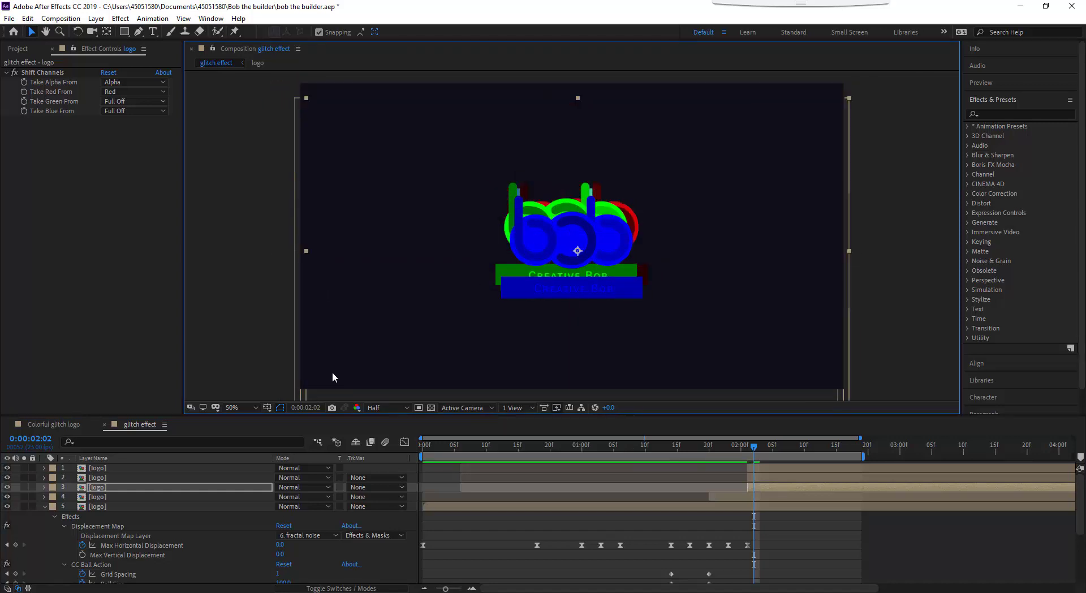
click(125, 468)
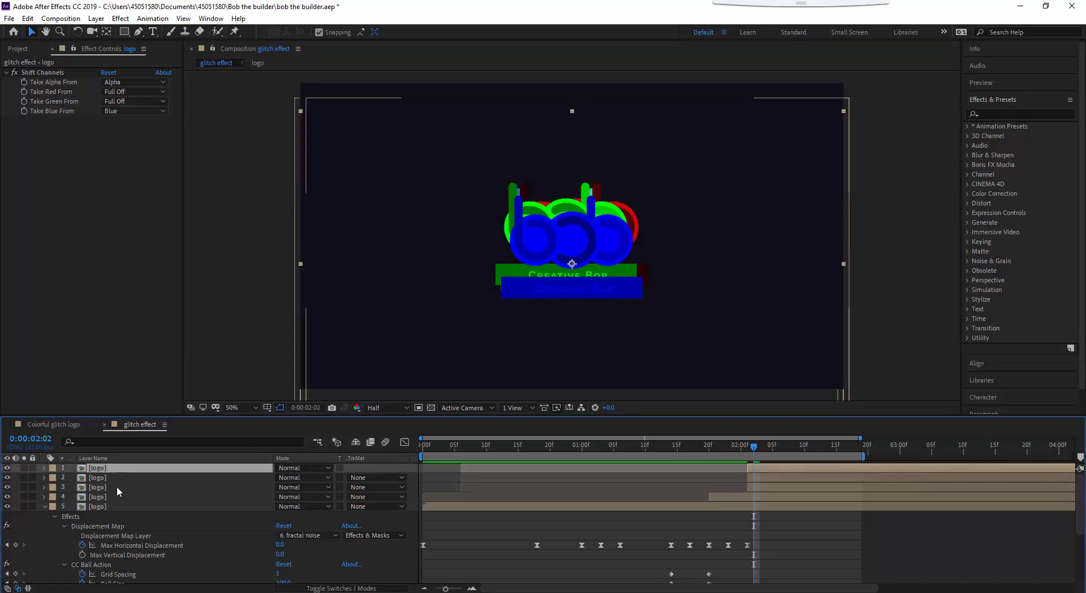
Try Screen and Add, then set the three coloured copies' blend mode to Lighten
shift+click(117, 487)
click(288, 477)
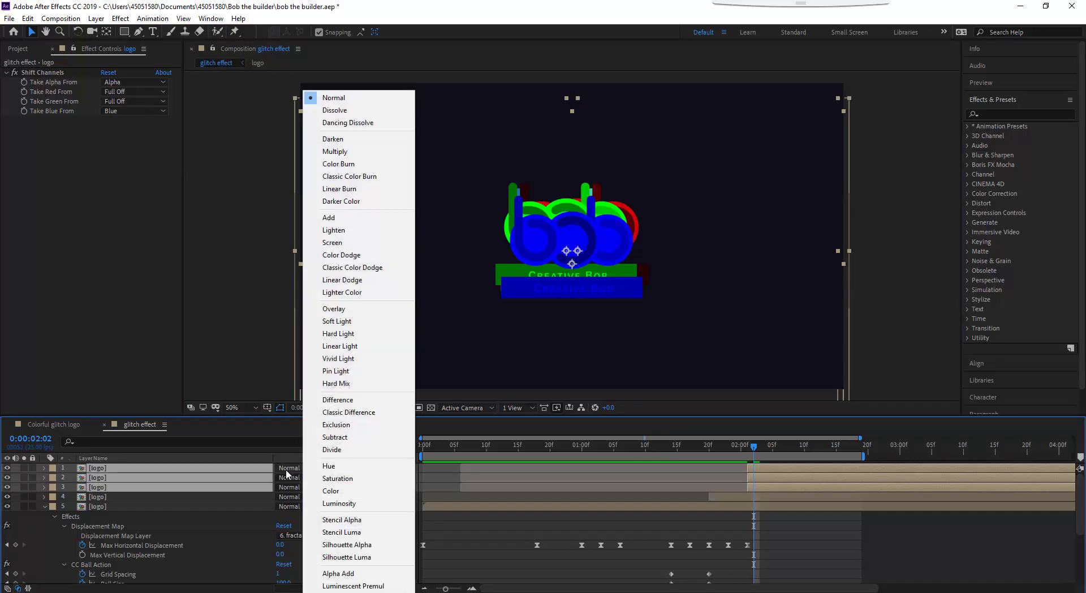
click(333, 243)
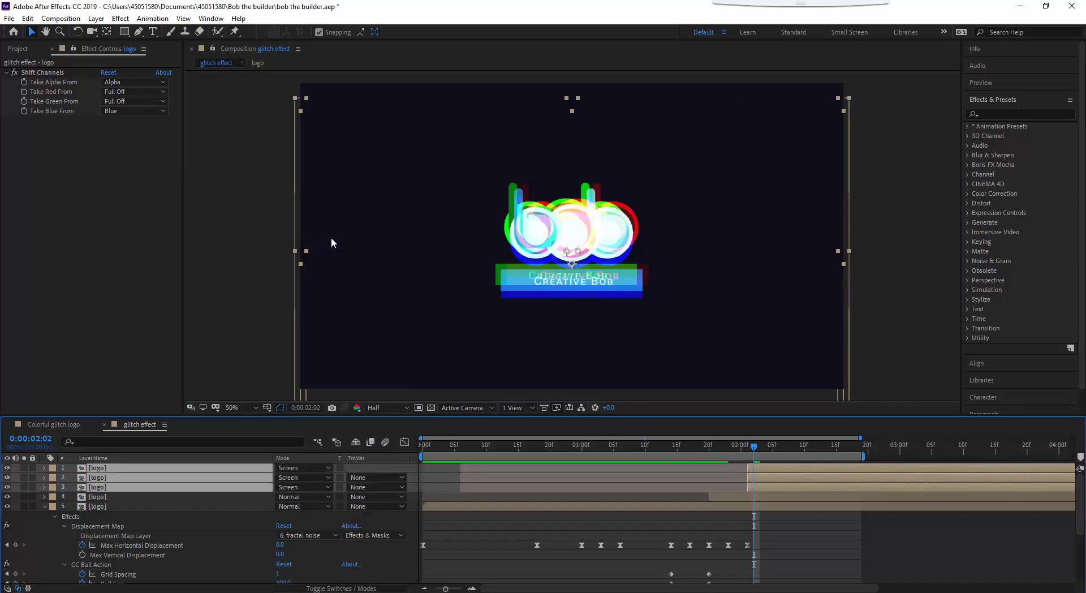
click(303, 477)
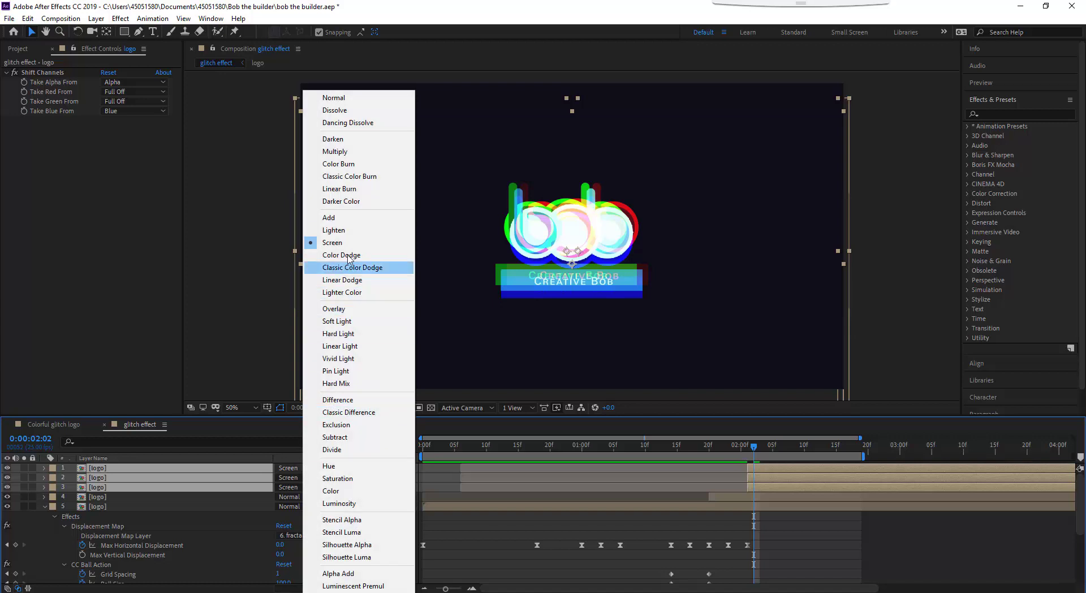
click(351, 218)
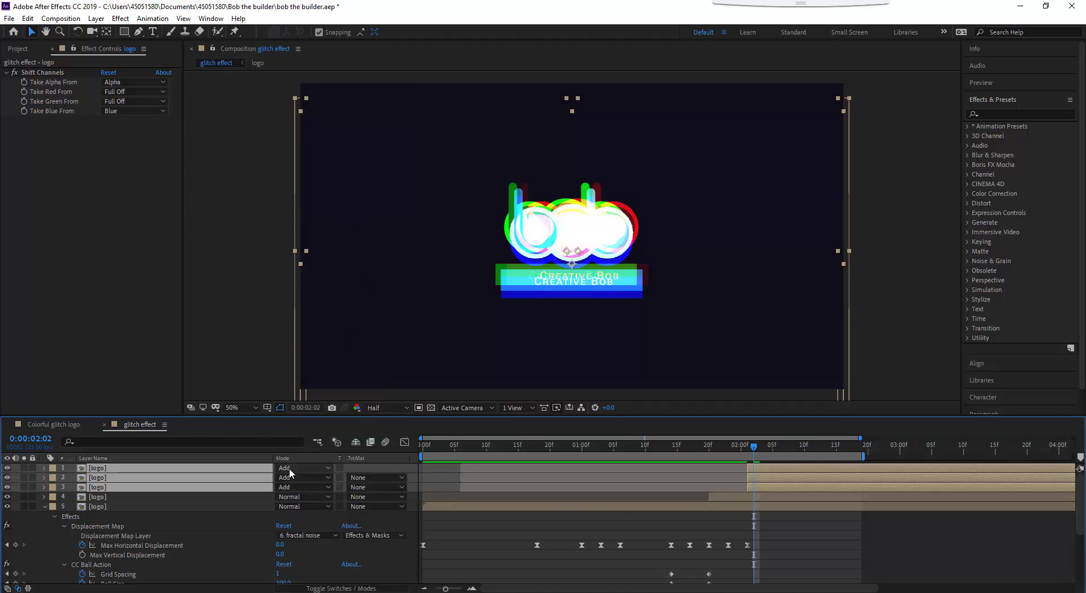
click(290, 468)
click(340, 231)
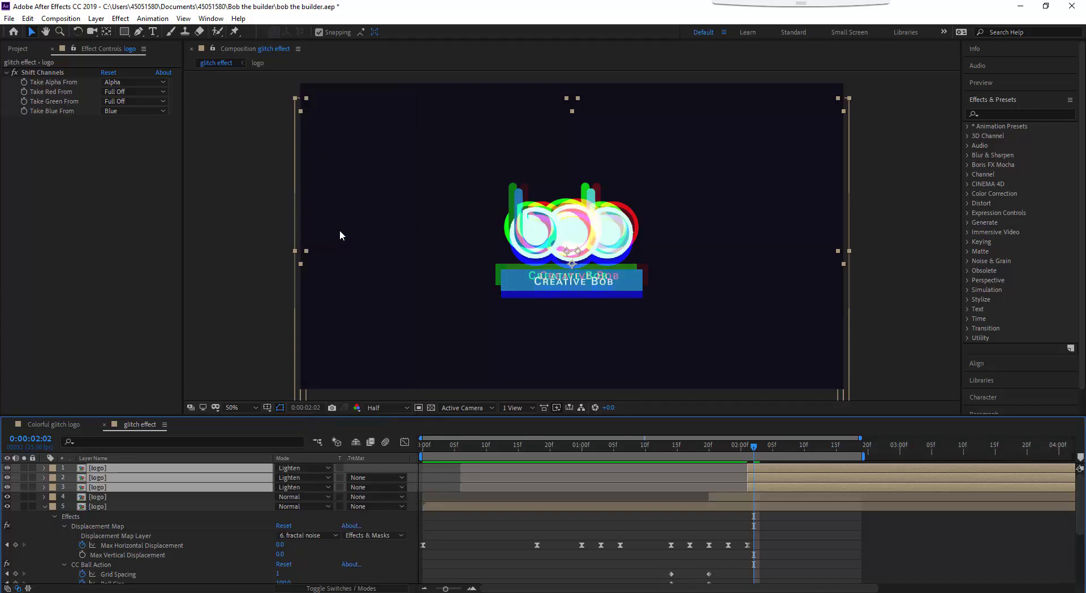
Scrub to an earlier frame to check the blended logo against the glitch
click(148, 497)
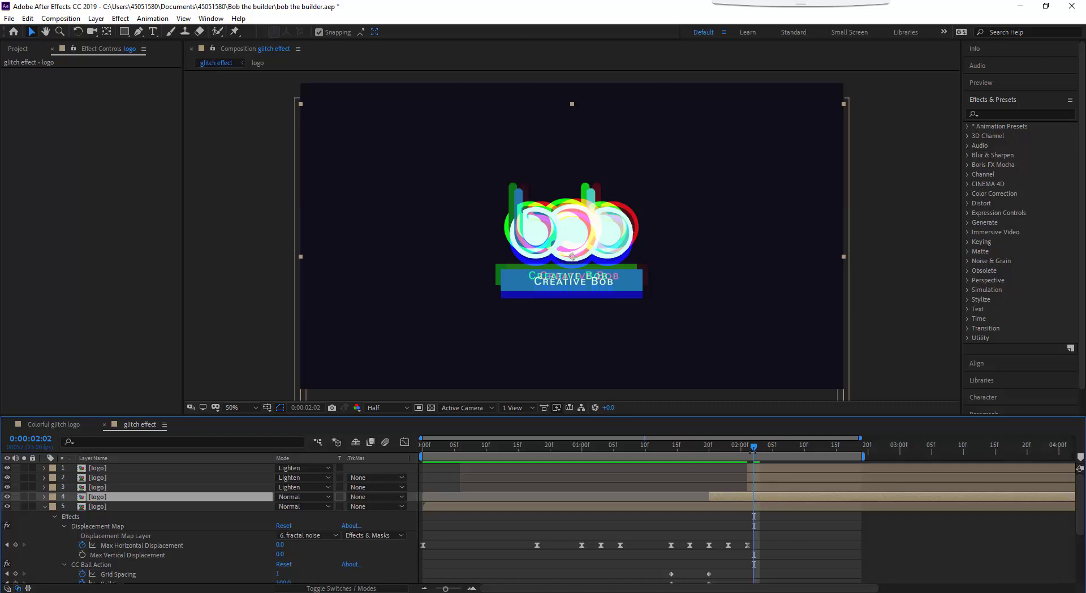
mouse_move(721, 444)
mouse_down()
mouse_move(672, 454)
mouse_move(760, 453)
mouse_up()
click(113, 487)
Pre-compose the three coloured copies with Ctrl+Shift+C into a comp named 'split' and open it
shift+click(116, 470)
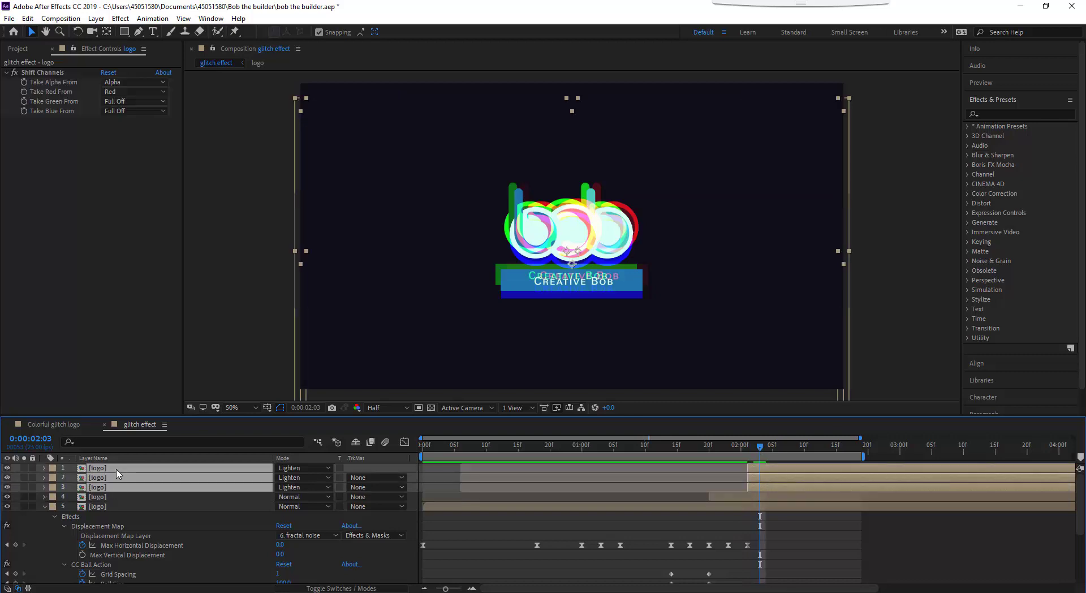
key(ctrl+shift+c)
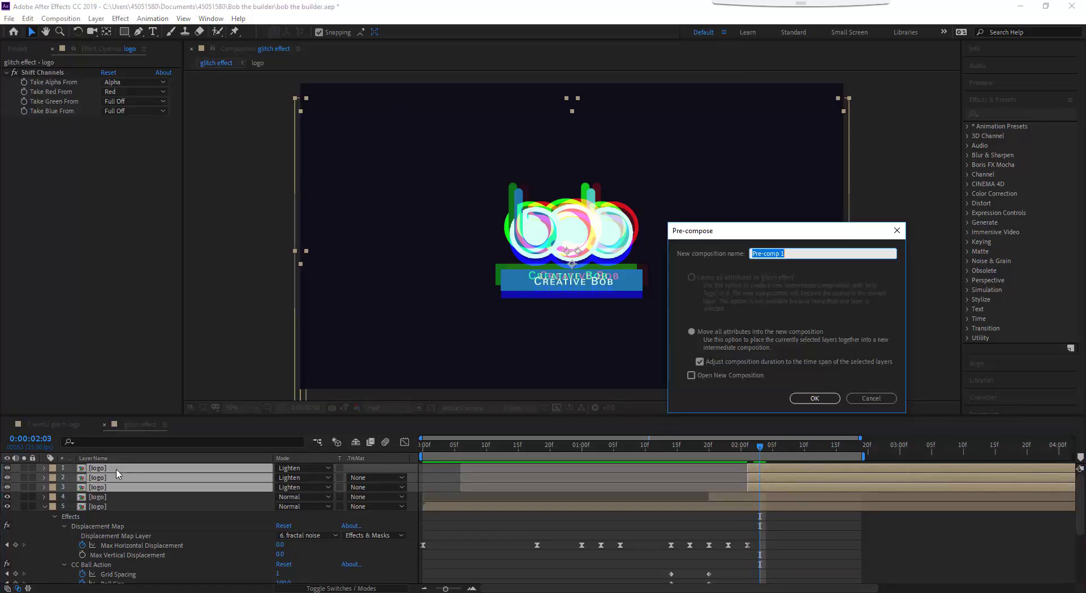
text(split)
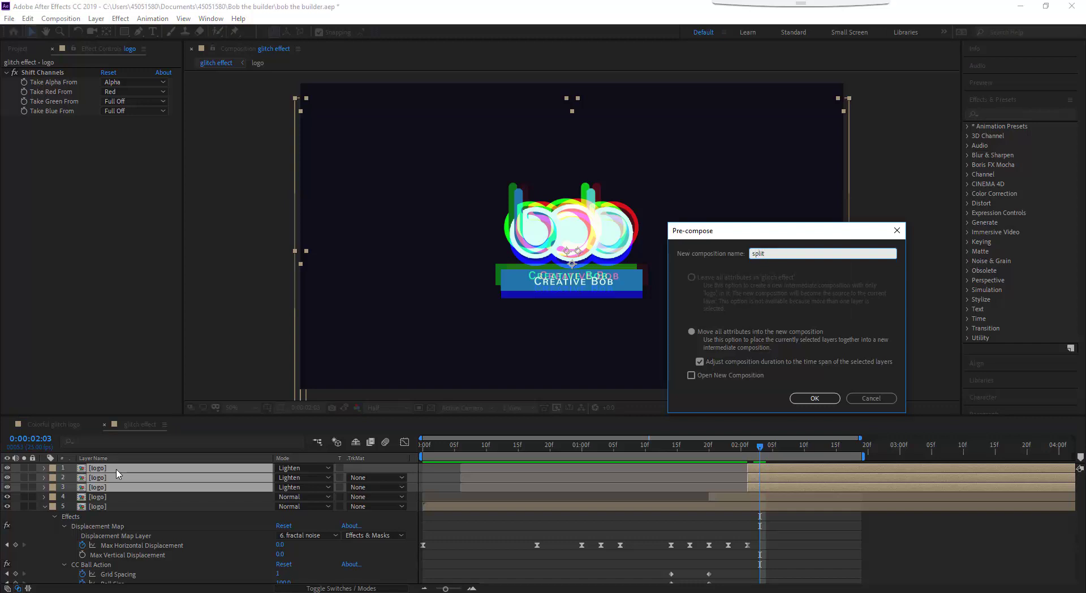
key(Return)
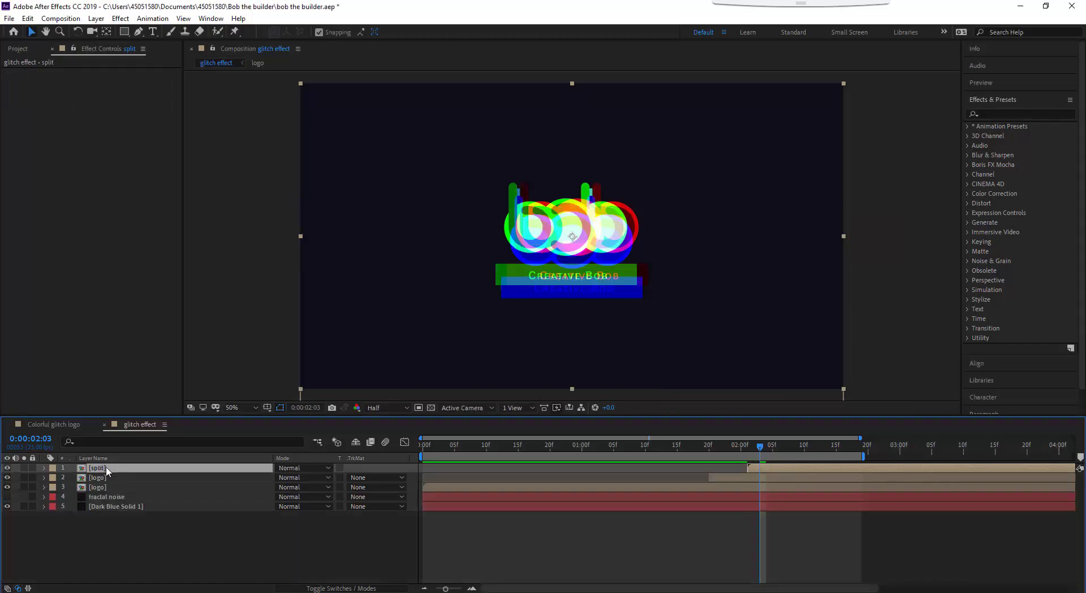
double_click(107, 467)
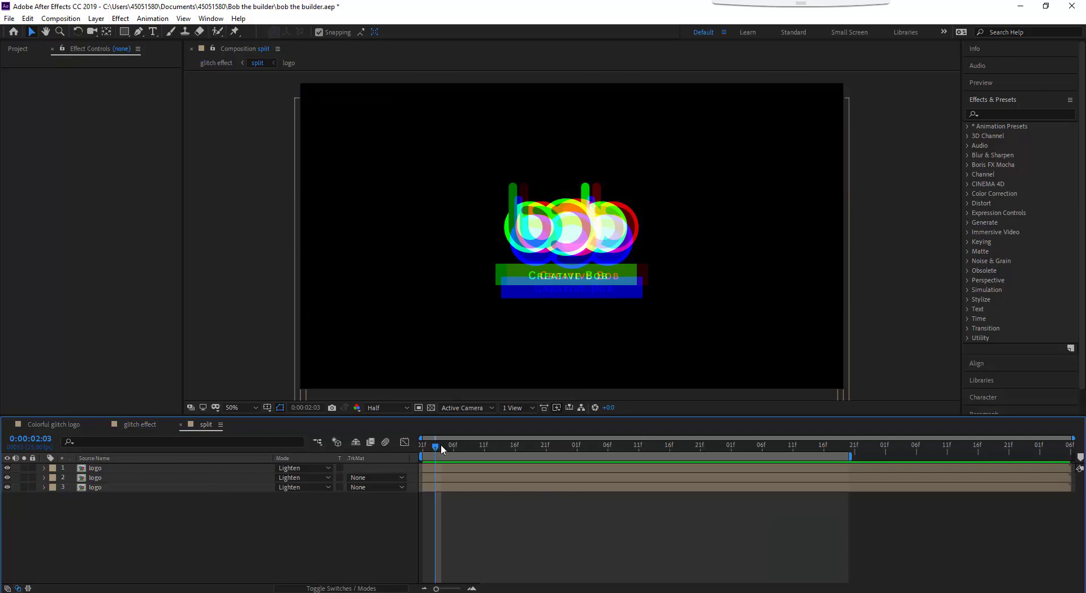
Return to frame 0:00:02:01 and reveal the third logo copy's Position property
drag(433, 446, 423, 447)
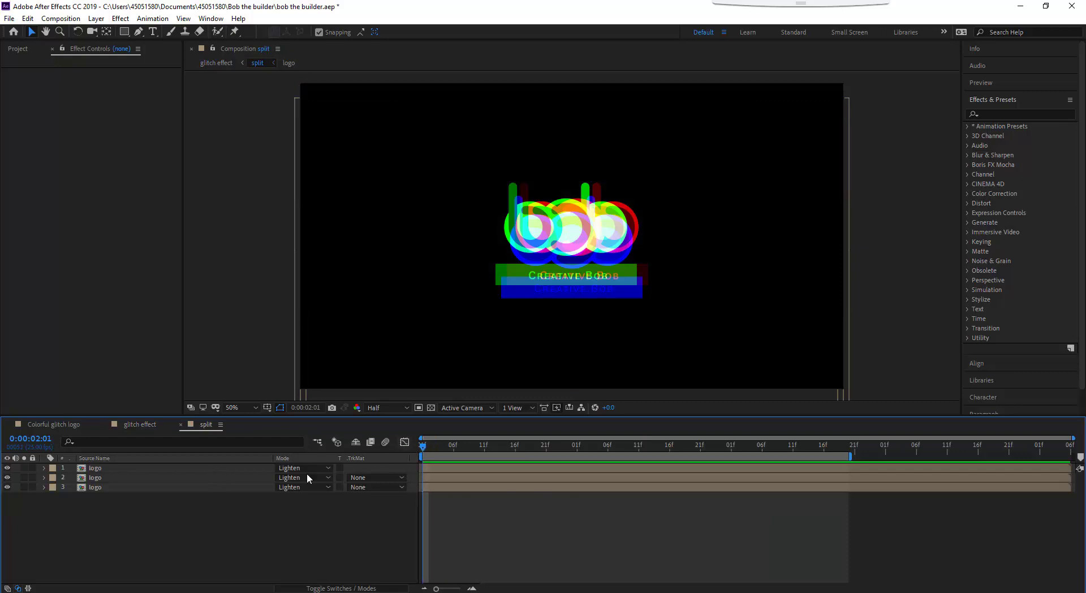
click(137, 466)
click(135, 487)
click(167, 501)
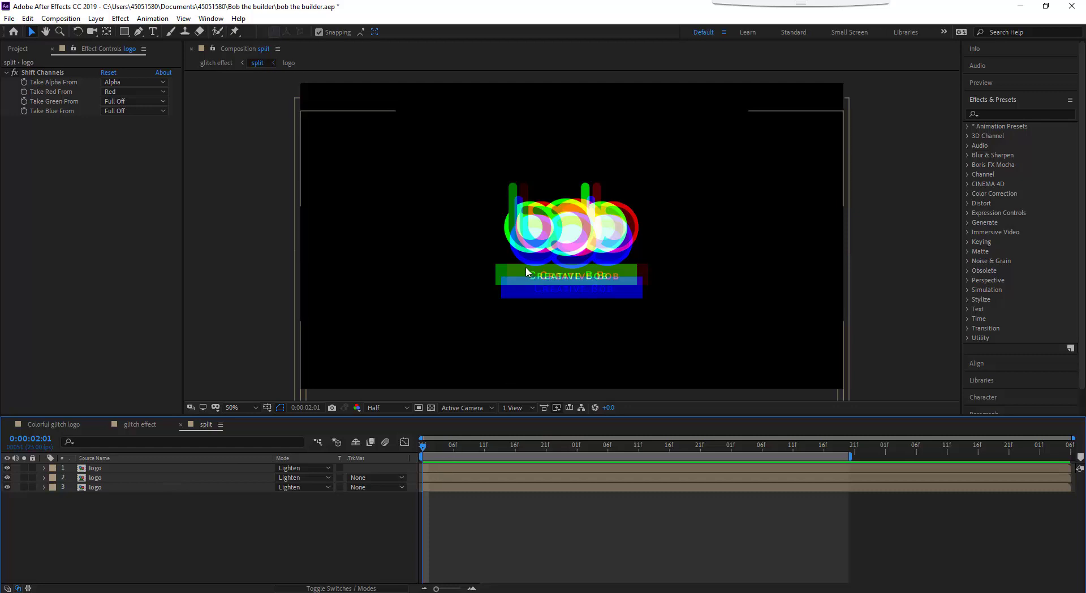
click(108, 478)
click(113, 488)
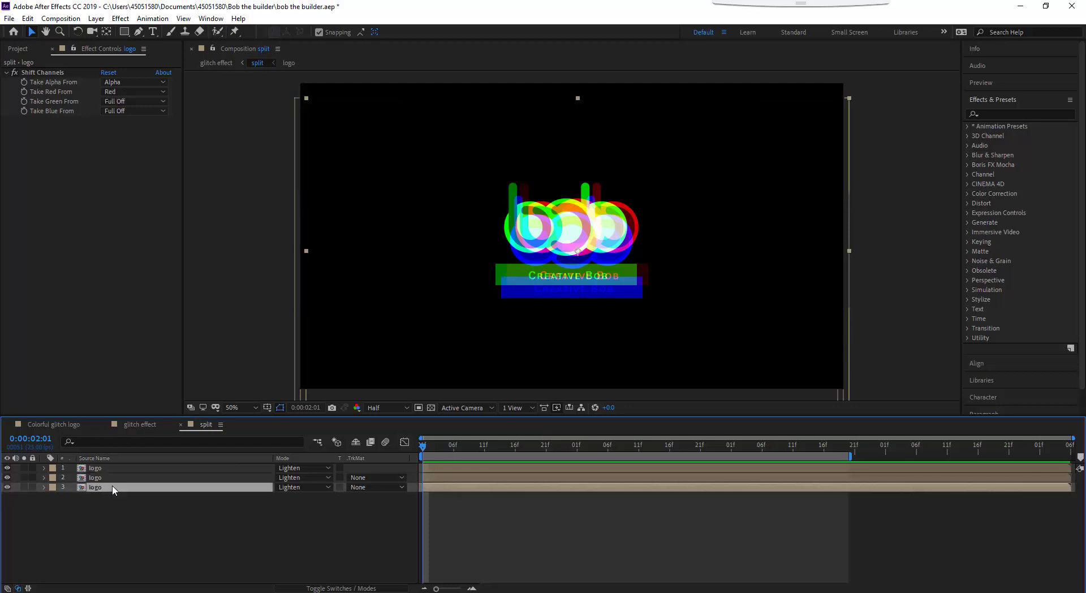
key(p)
click(103, 498)
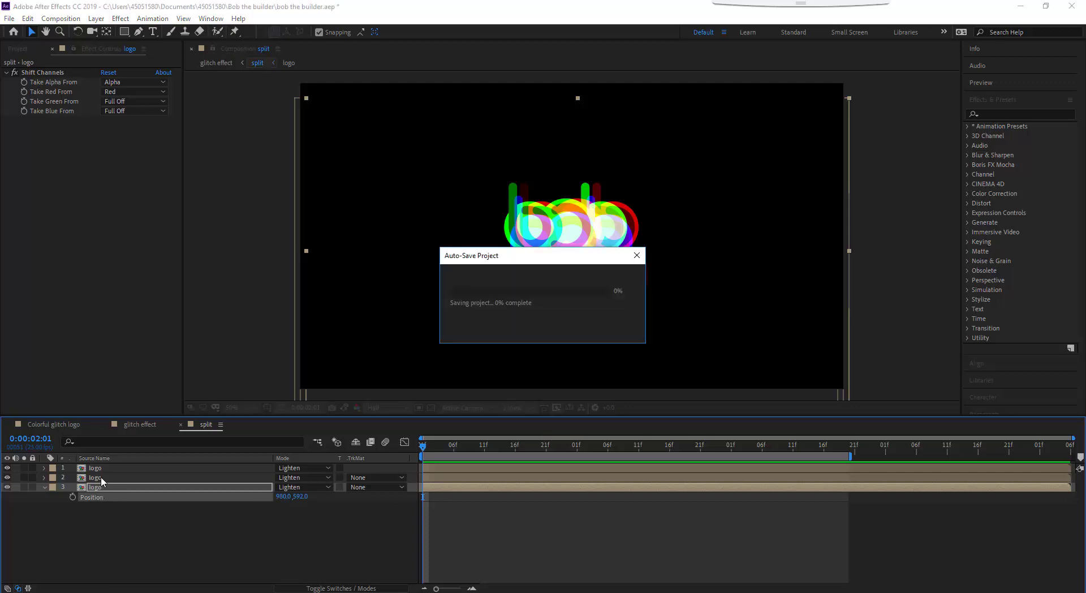
Set the second and first copies' Position to 980, 592 and restore the live viewer preview
click(100, 478)
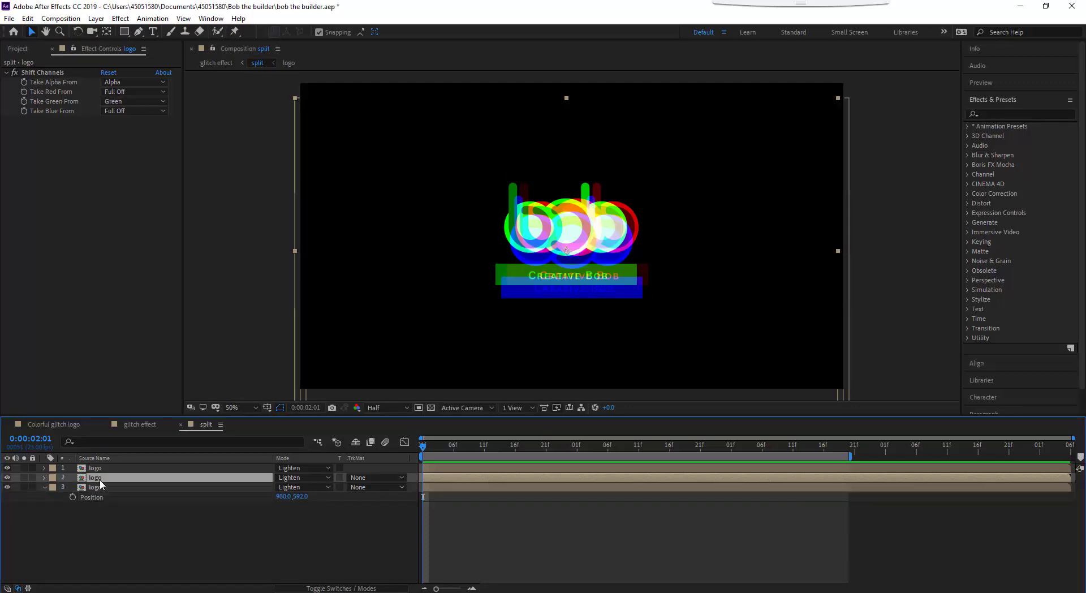
key(p)
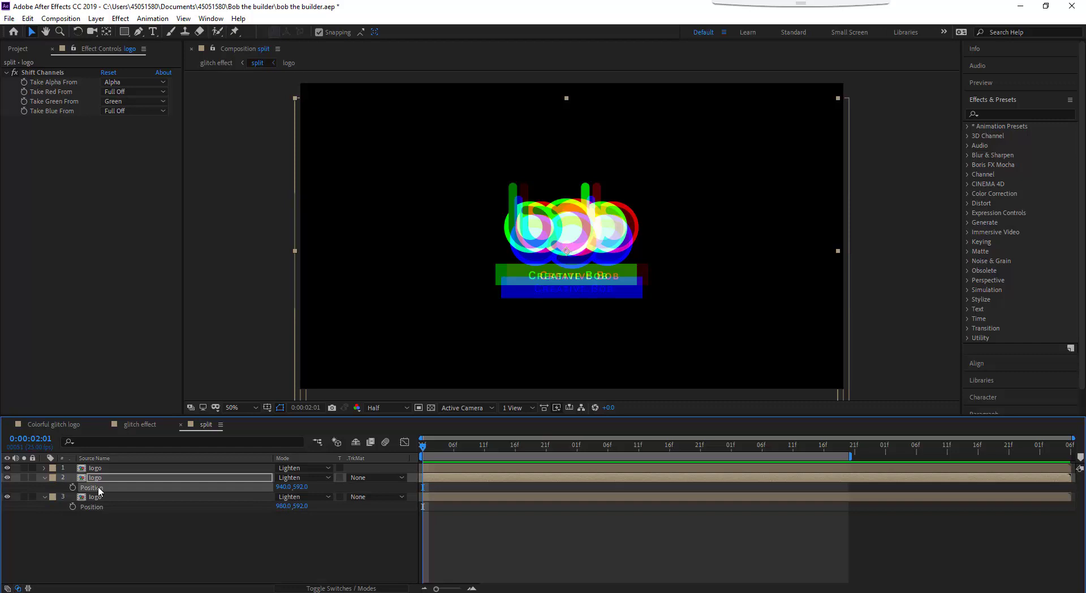
key(ctrl+z)
key(Caps_Lock)
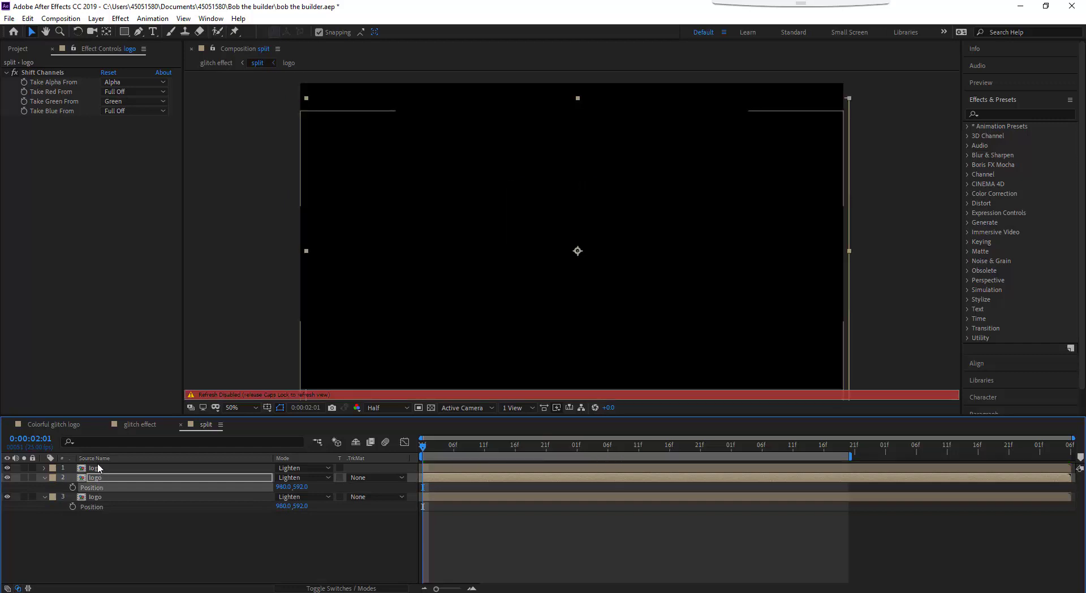
click(98, 467)
key(p)
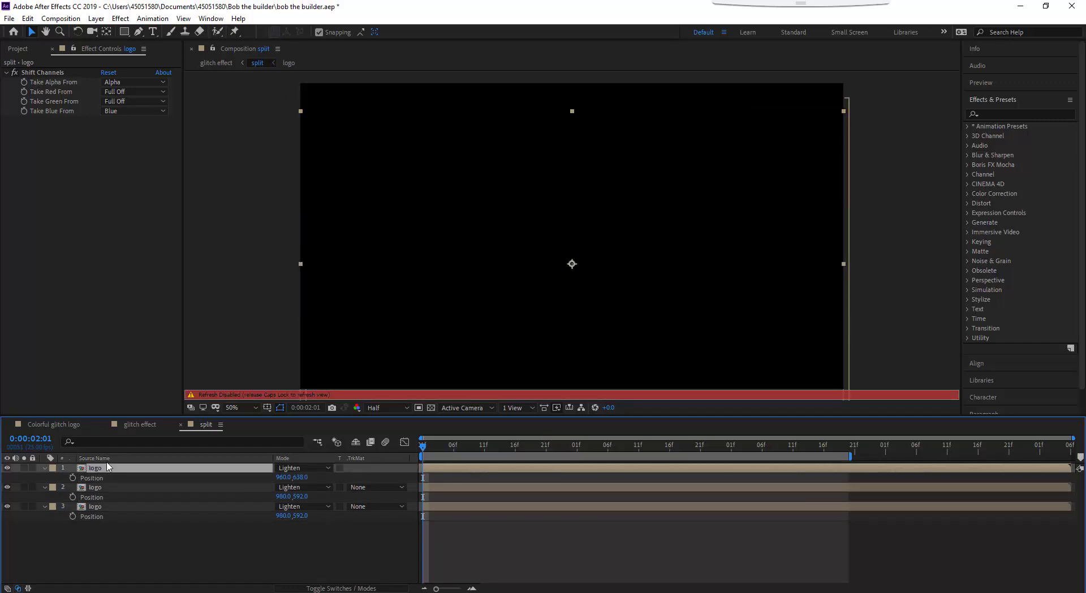
key(Return)
key(ctrl+z)
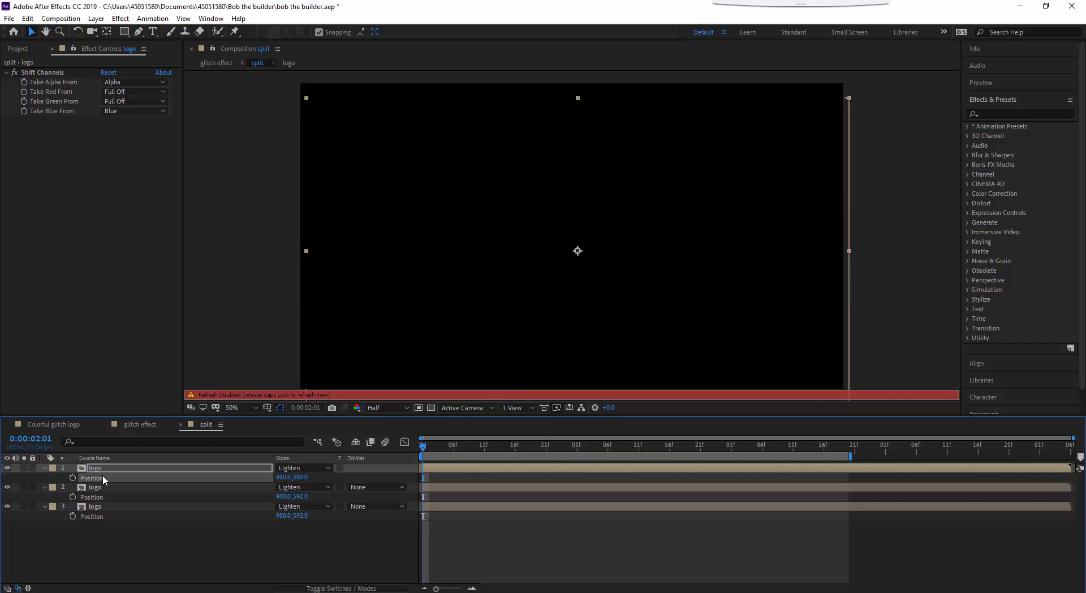
key(Caps_Lock)
click(256, 552)
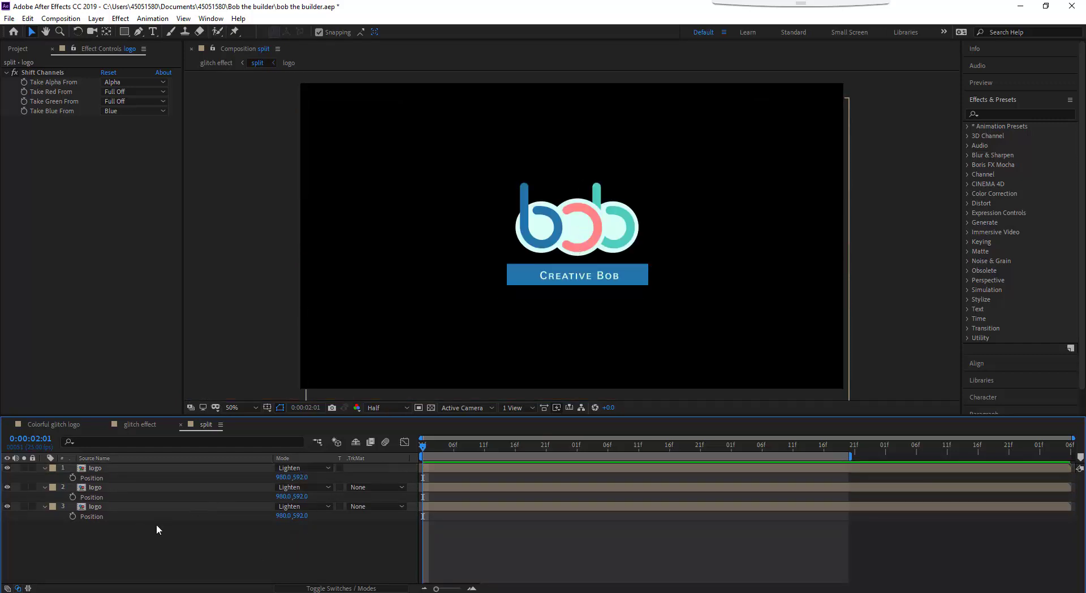
Collapse the Position rows of the three logo copies
click(44, 468)
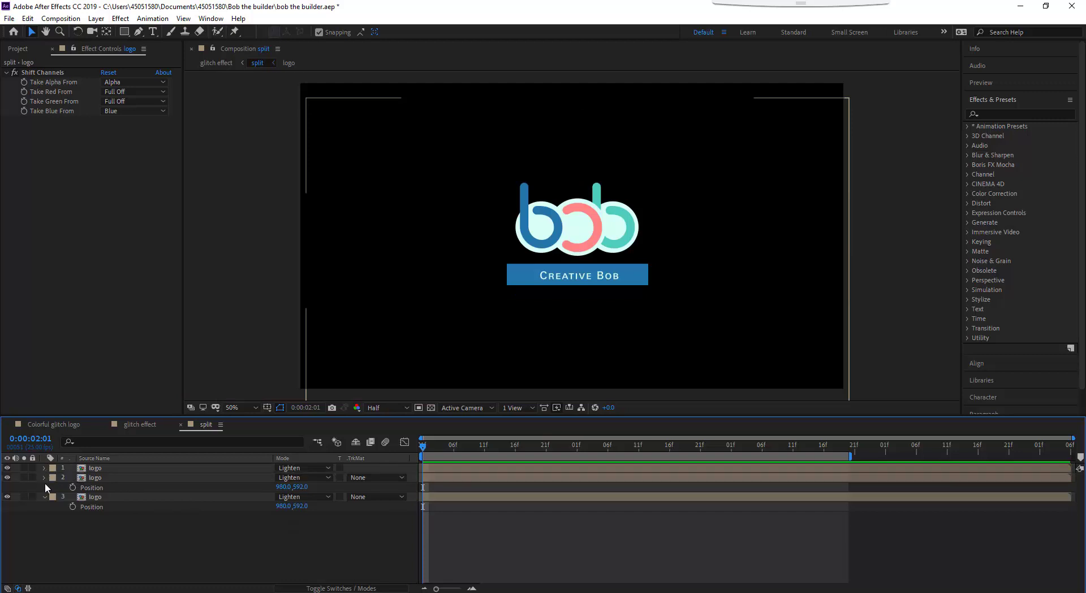
click(44, 477)
click(44, 487)
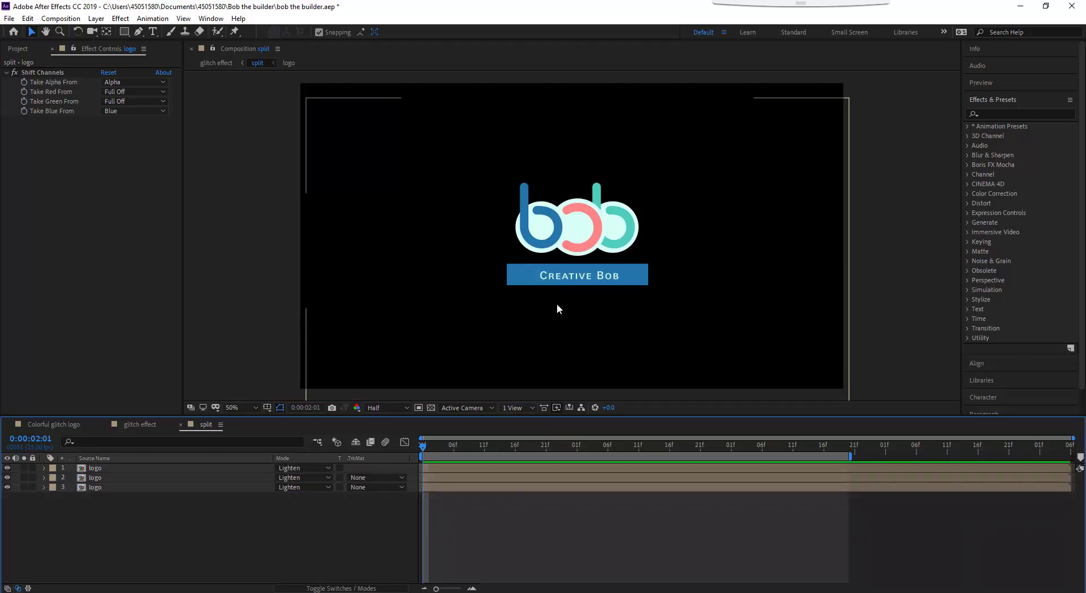
Test-nudge the top copy out and back into alignment, then show Position on all three layers
click(548, 211)
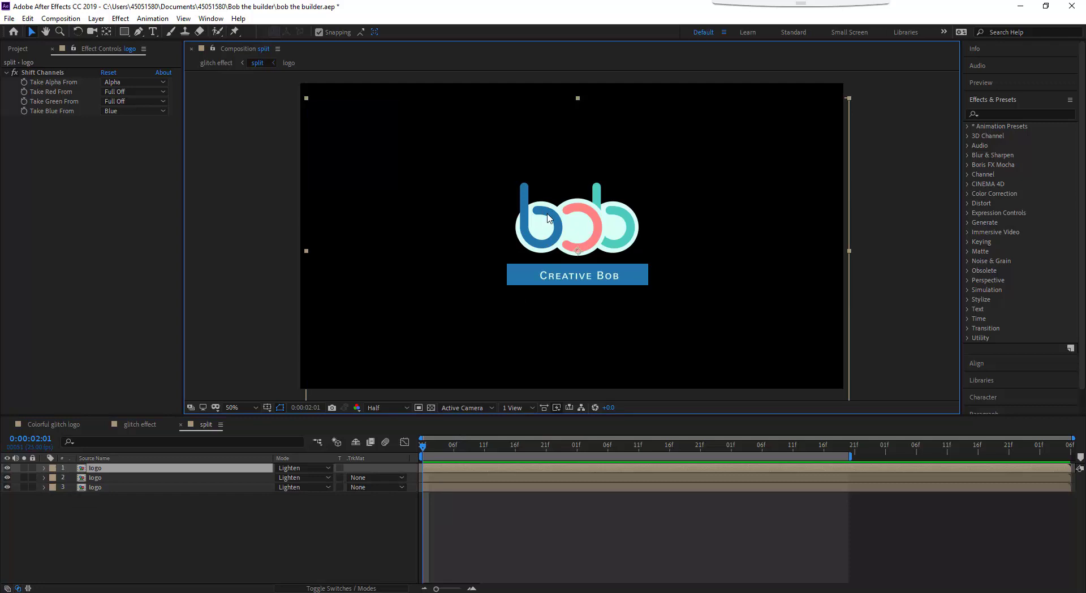
key(shift+Left)
key(shift+Left)
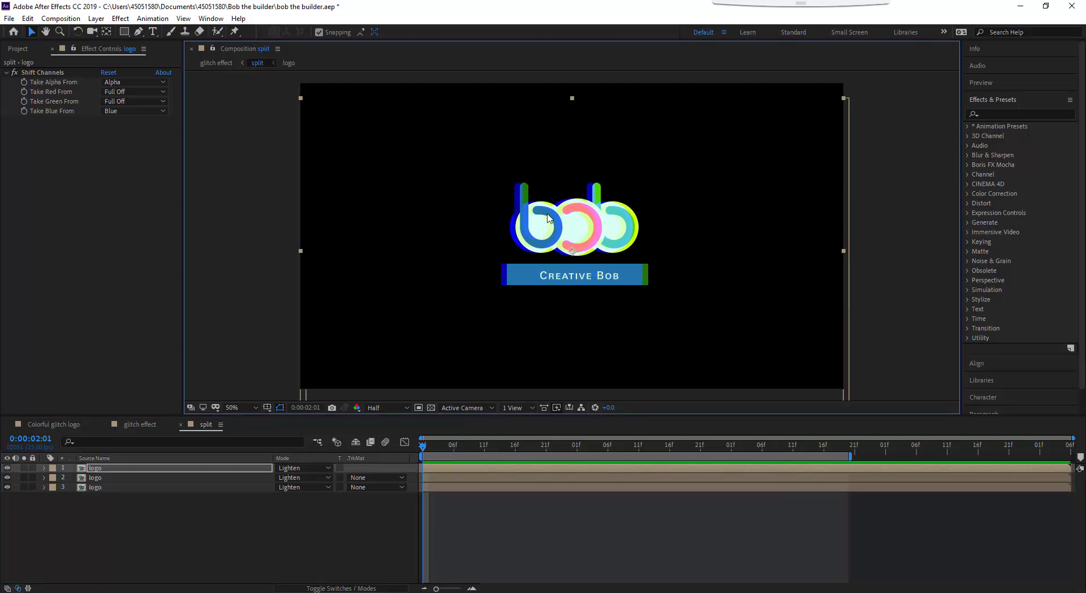
key(shift+Right)
key(shift+Right)
key(shift+Left)
key(shift+Left)
key(shift+Right)
key(shift+Right)
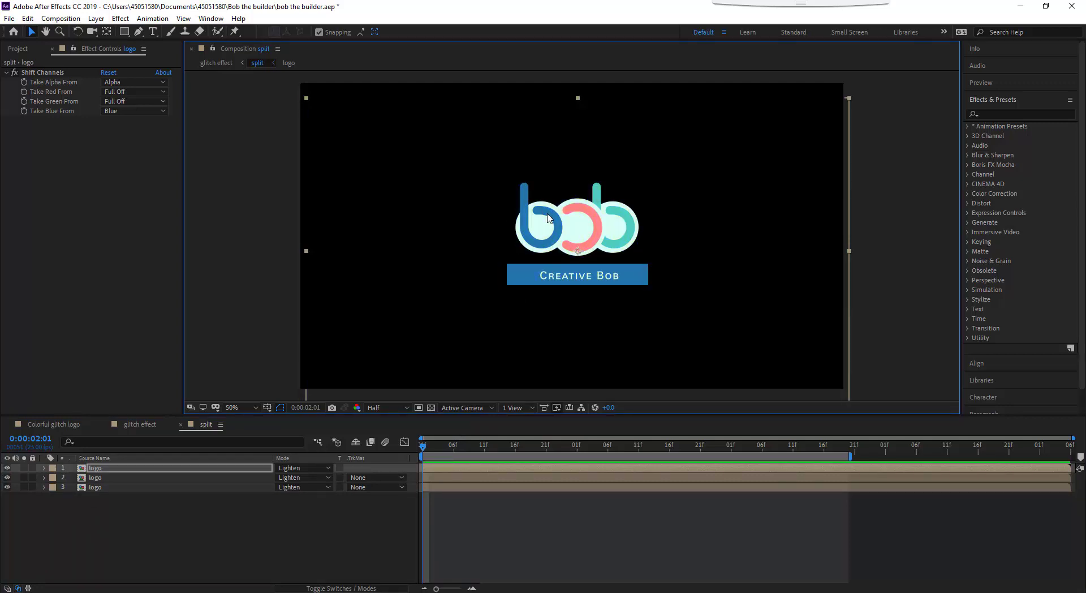
key(shift+Up)
key(shift+Up)
key(shift+Down)
key(shift+Down)
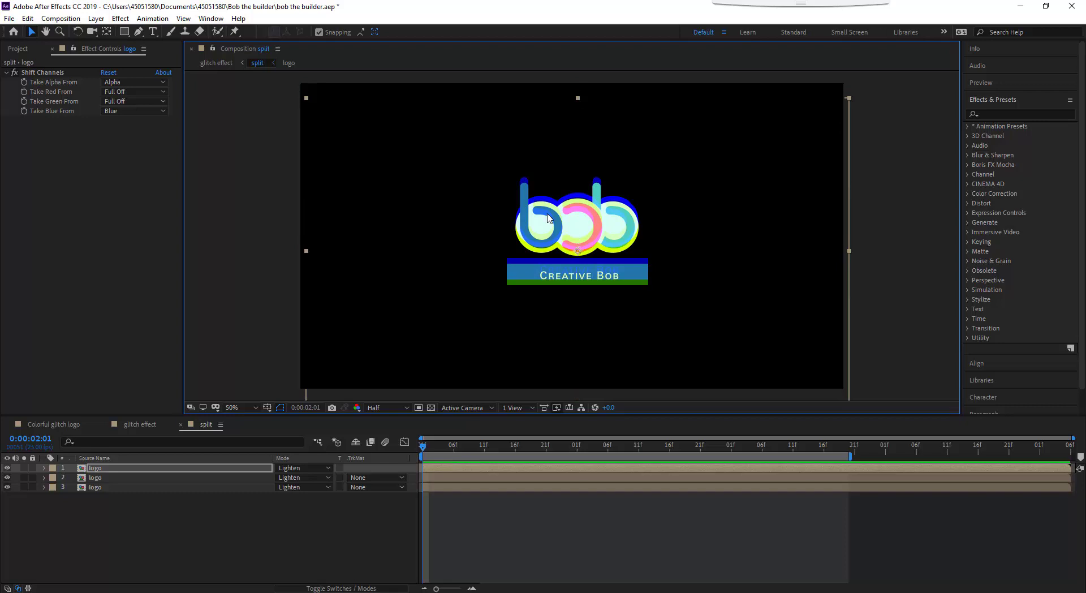
key(shift+Up)
key(shift+Up)
key(shift+Down)
key(shift+Down)
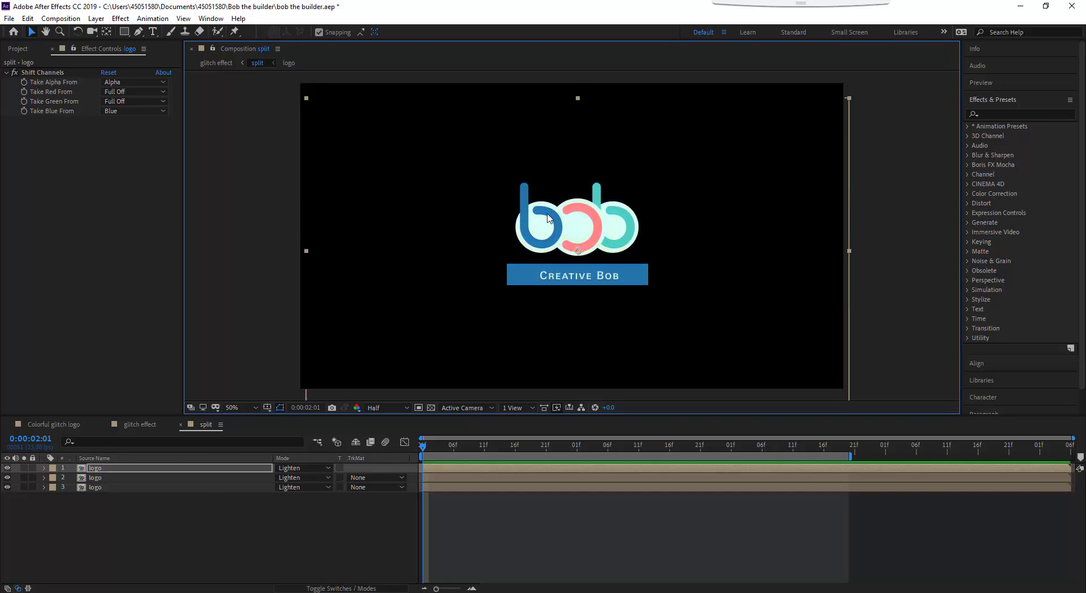
shift+click(106, 489)
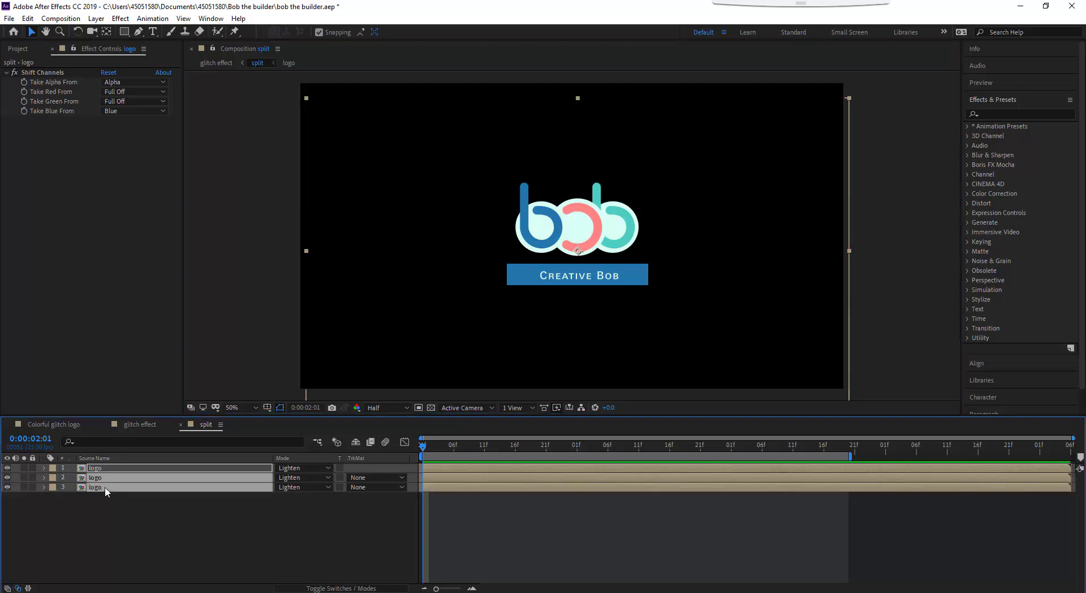
key(p)
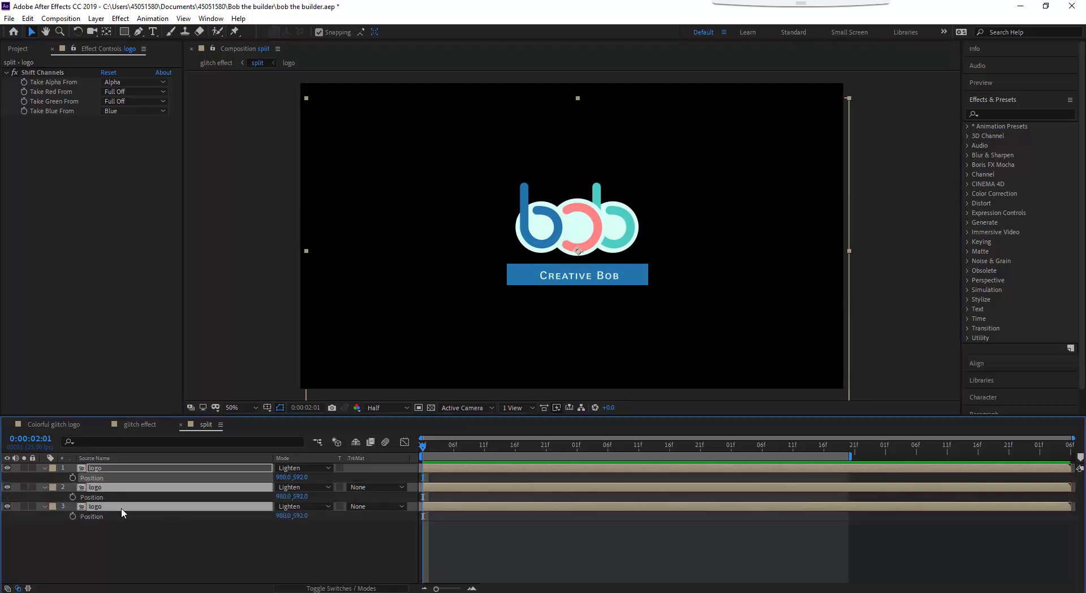
Add a wiggle(6,20); expression to layer 1's Position and copy it
click(65, 526)
alt+click(74, 479)
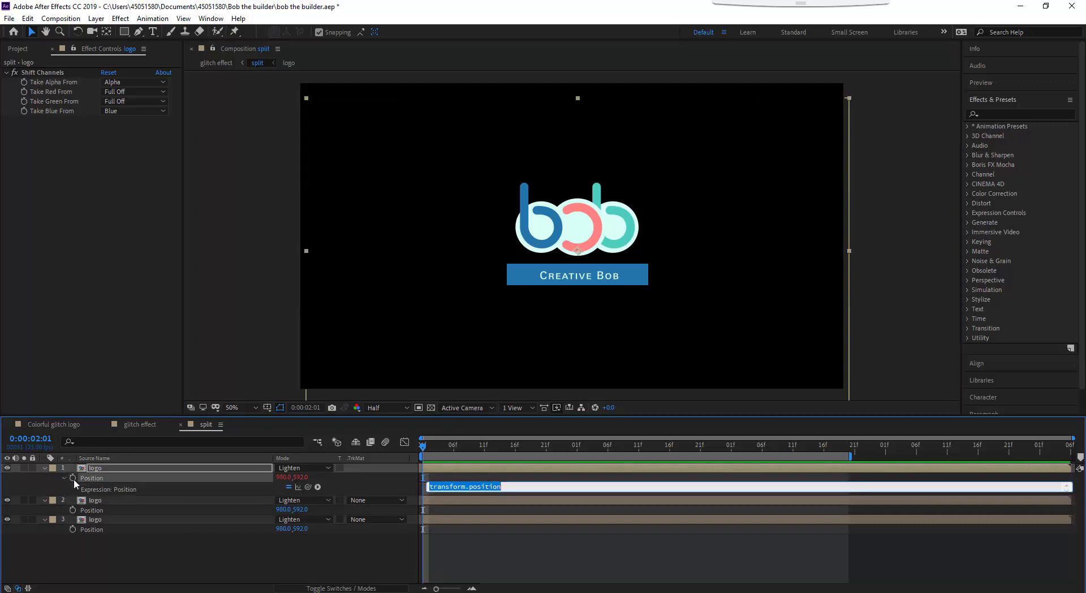
text(wiggle(6,20);)
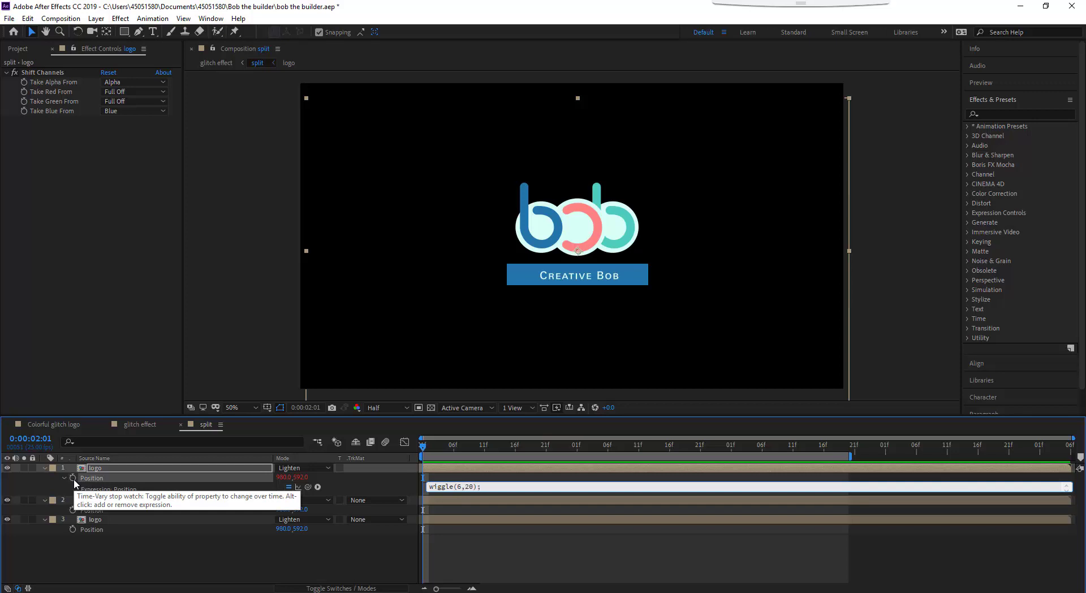
key(ctrl+a)
key(ctrl+c)
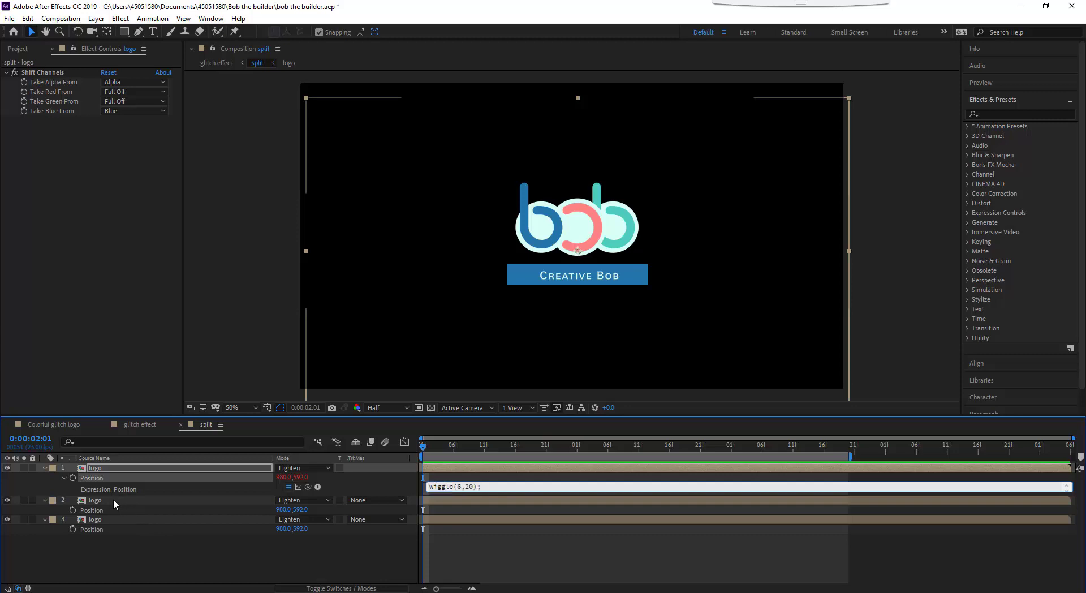
click(113, 499)
Paste the wiggle expression into layers 2 and 3's Position and preview the jitter
alt+click(73, 510)
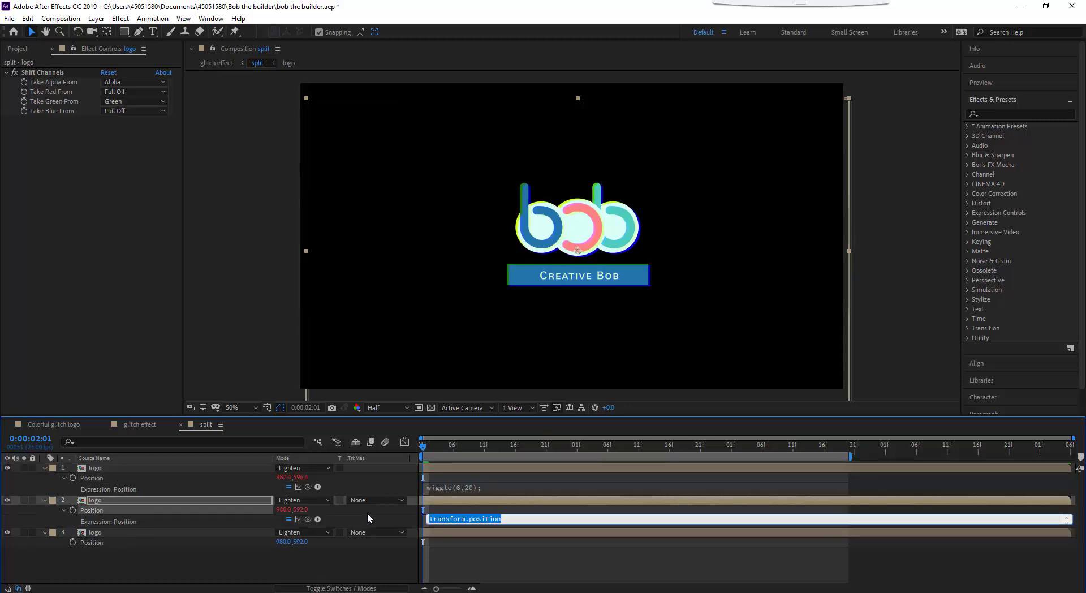
key(ctrl+v)
alt+click(72, 543)
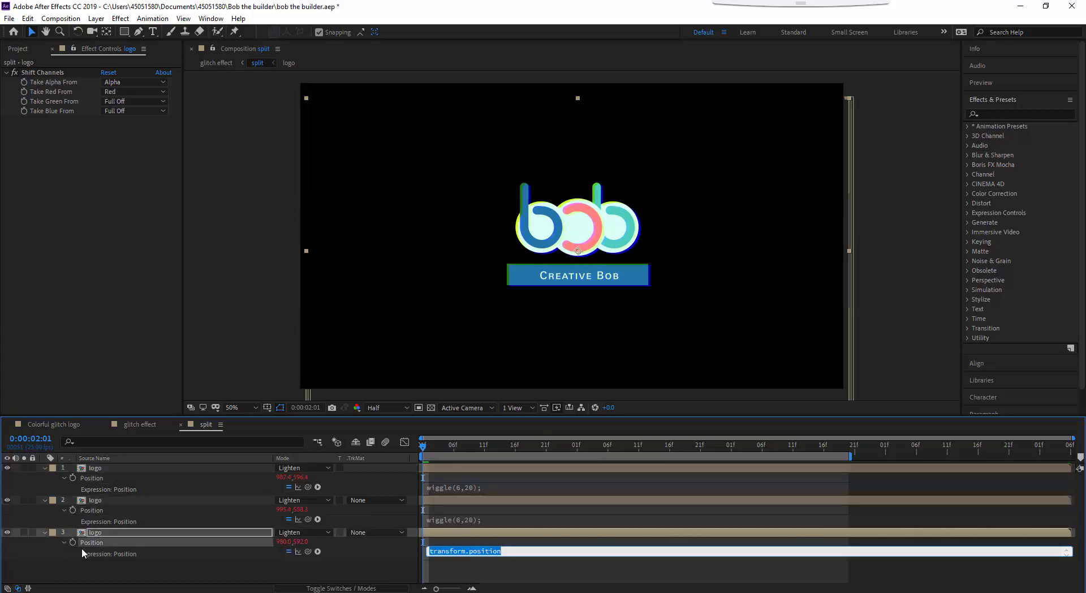
key(ctrl+v)
click(307, 575)
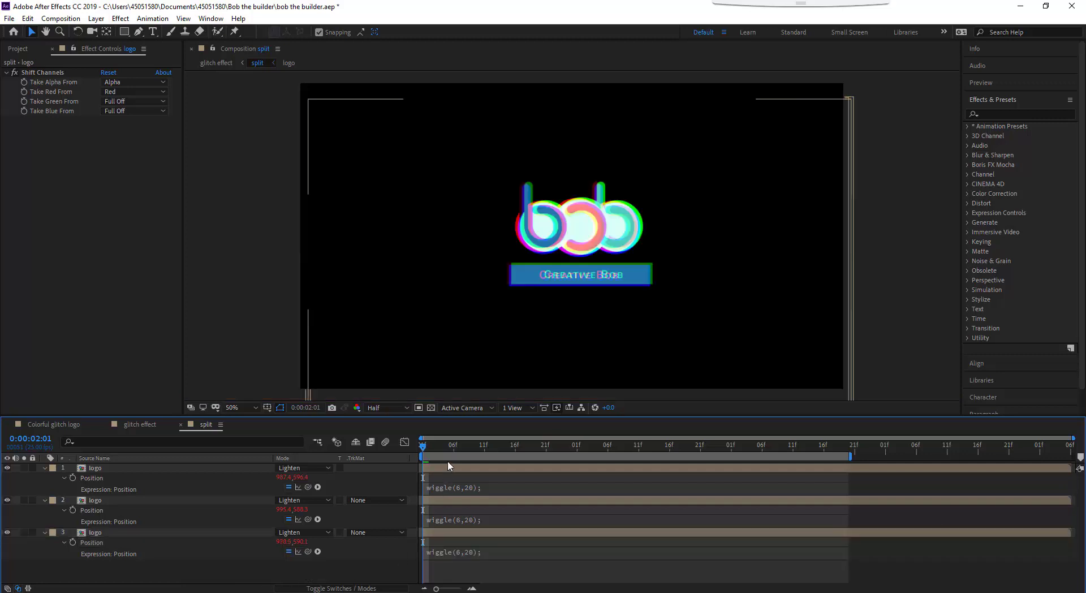
key(space)
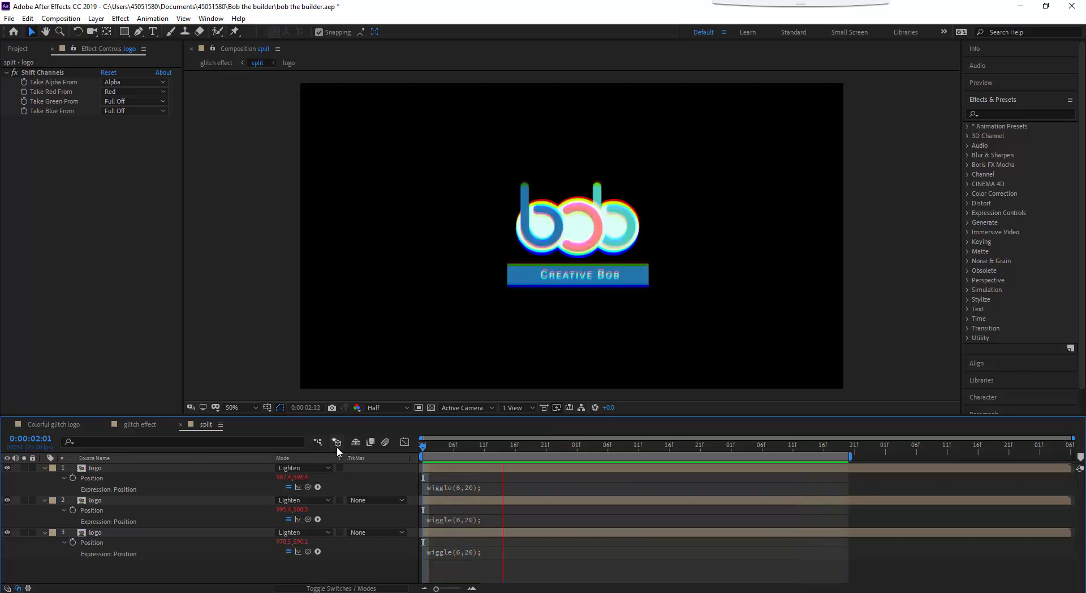
key(space)
Back in glitch effect, extend the work area and end the lower logo layer at 0:00:02:00
click(180, 424)
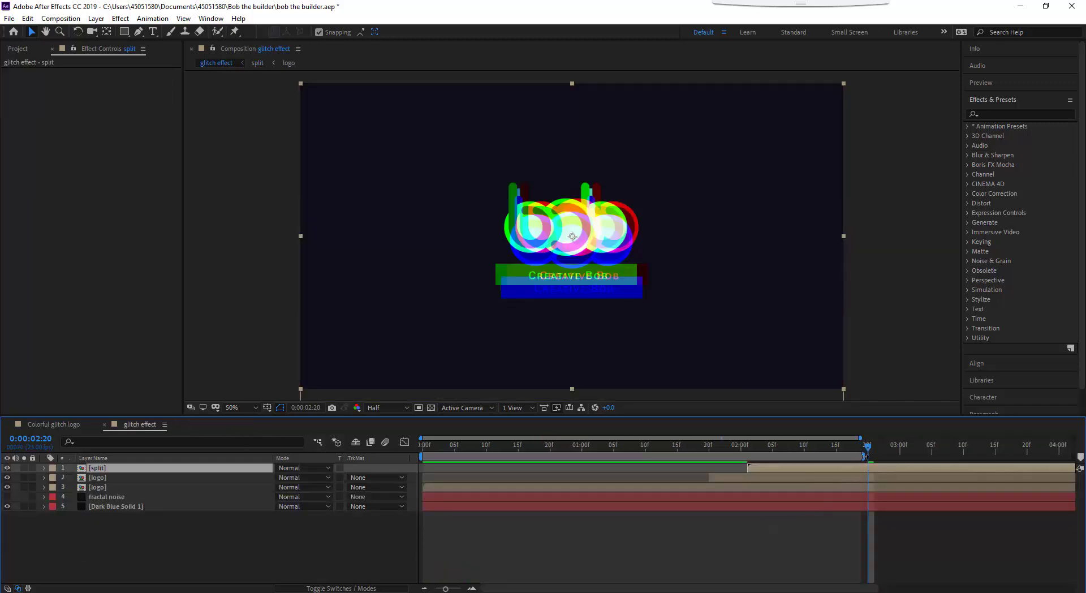
drag(863, 456, 1061, 456)
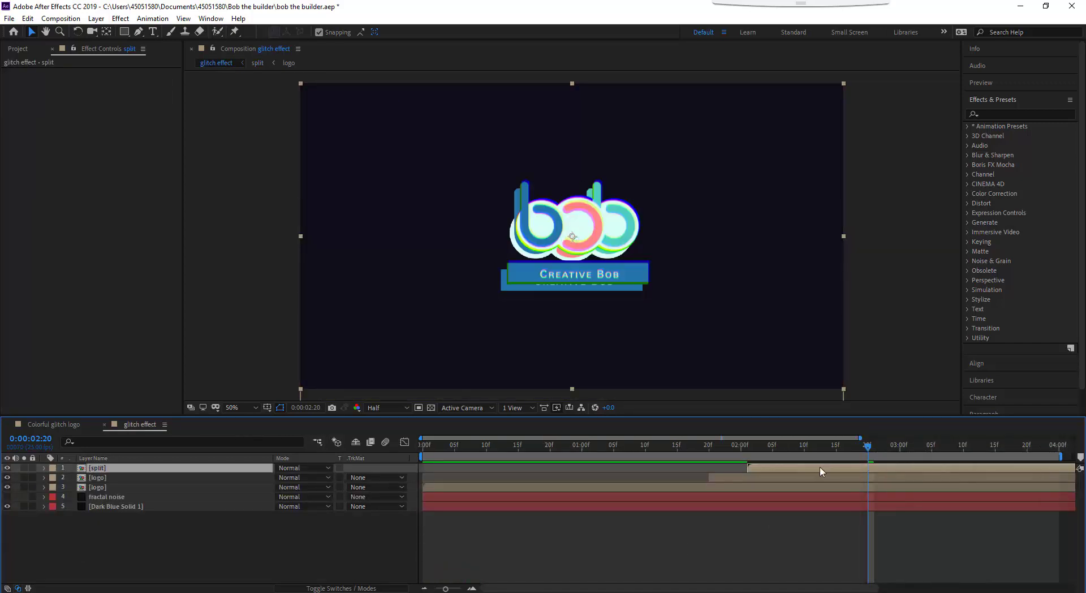
click(727, 446)
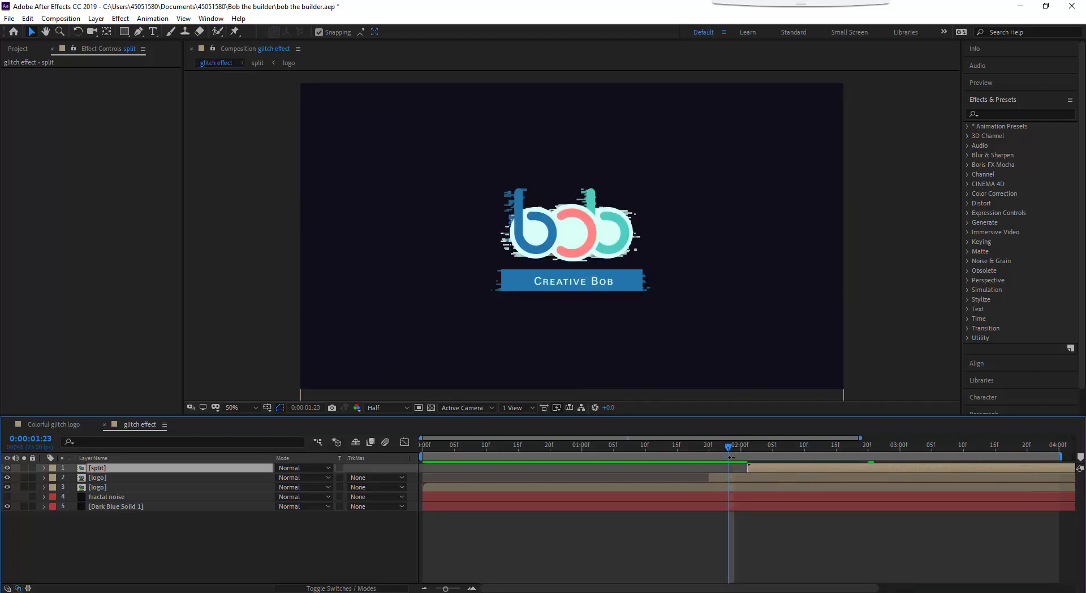
click(743, 450)
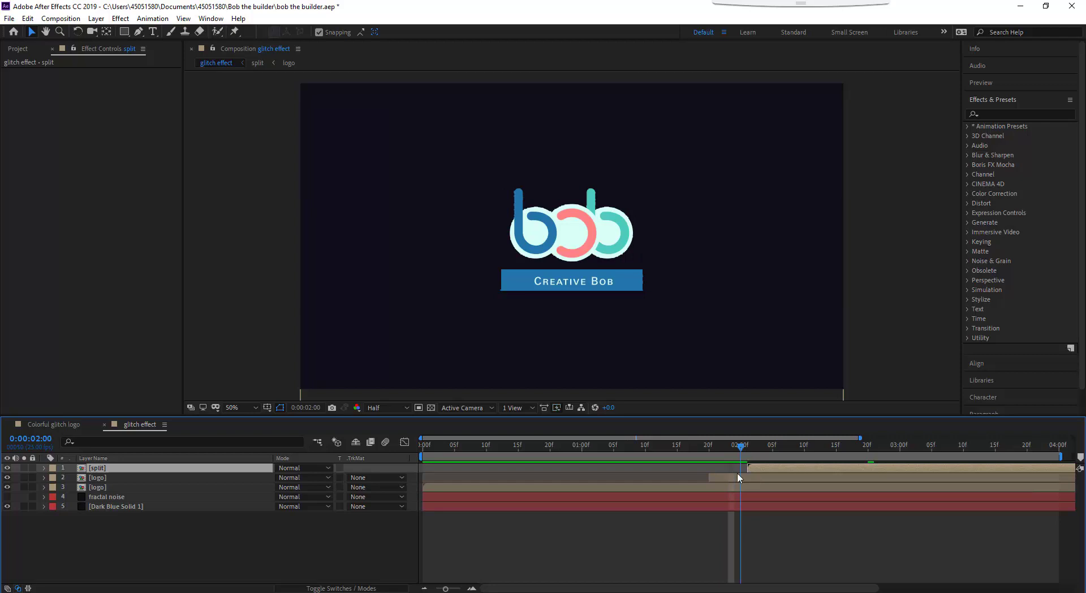
click(739, 487)
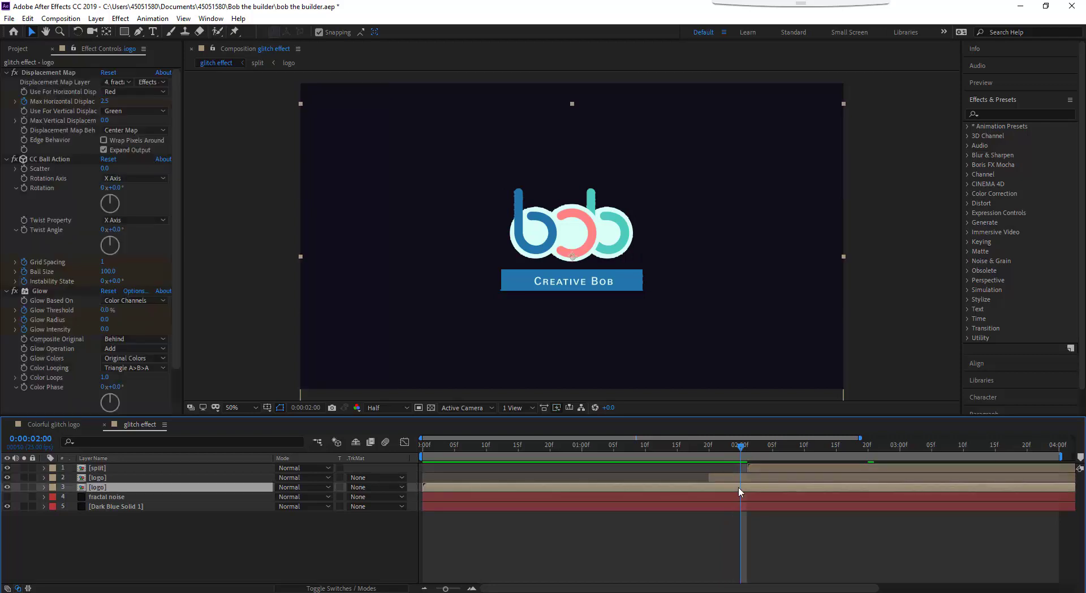
key(alt+bracketright)
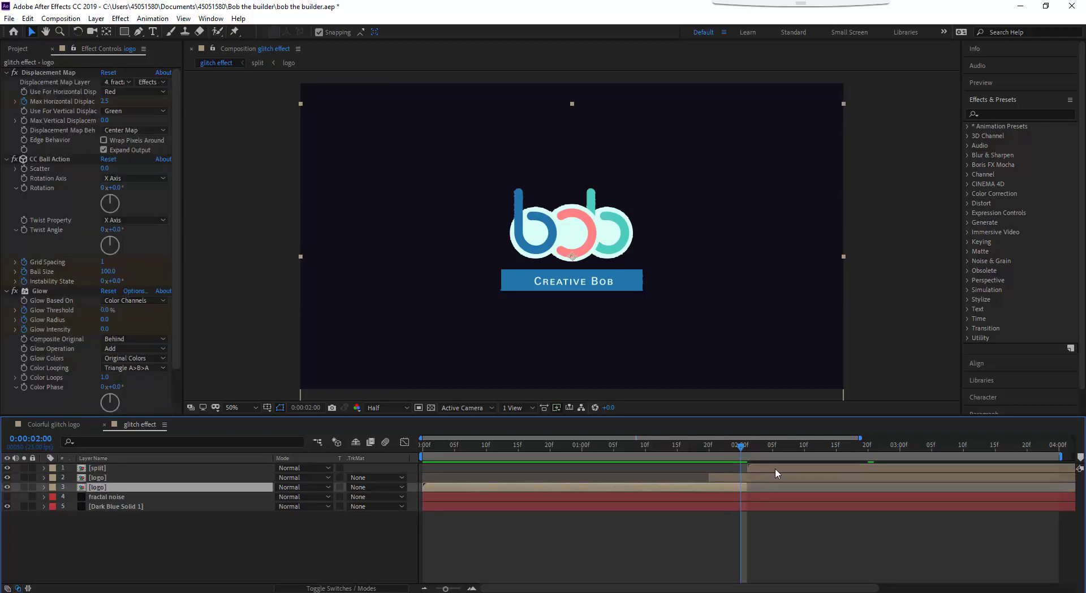
Start the split layer at 0:00:02:10 and preview the transition from the beginning
click(775, 467)
drag(740, 451, 804, 446)
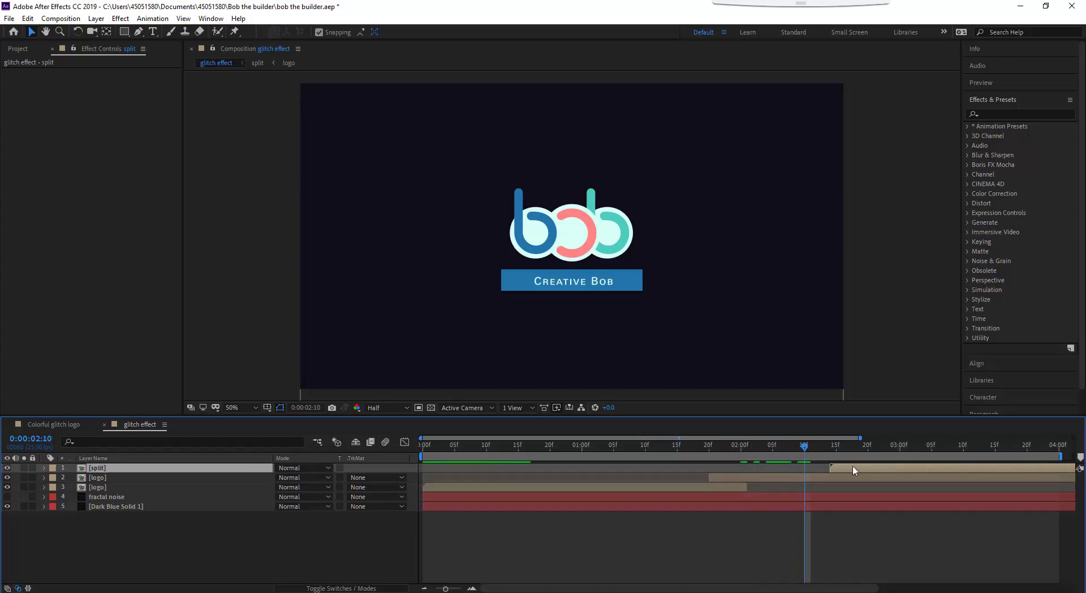
mouse_move(831, 467)
mouse_down()
mouse_move(807, 468)
mouse_move(871, 461)
mouse_up()
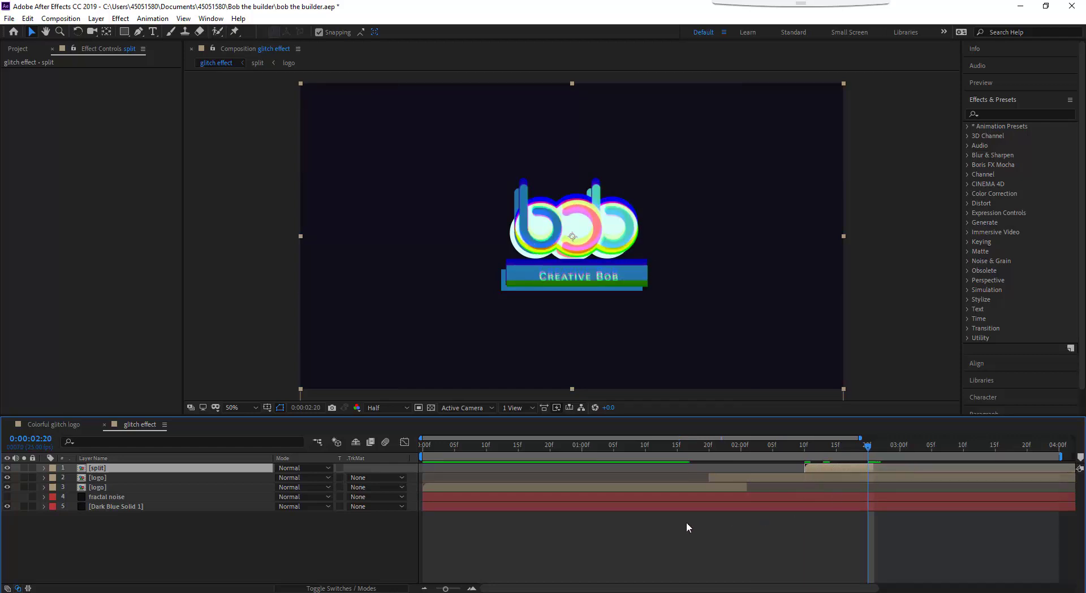
drag(761, 445, 355, 460)
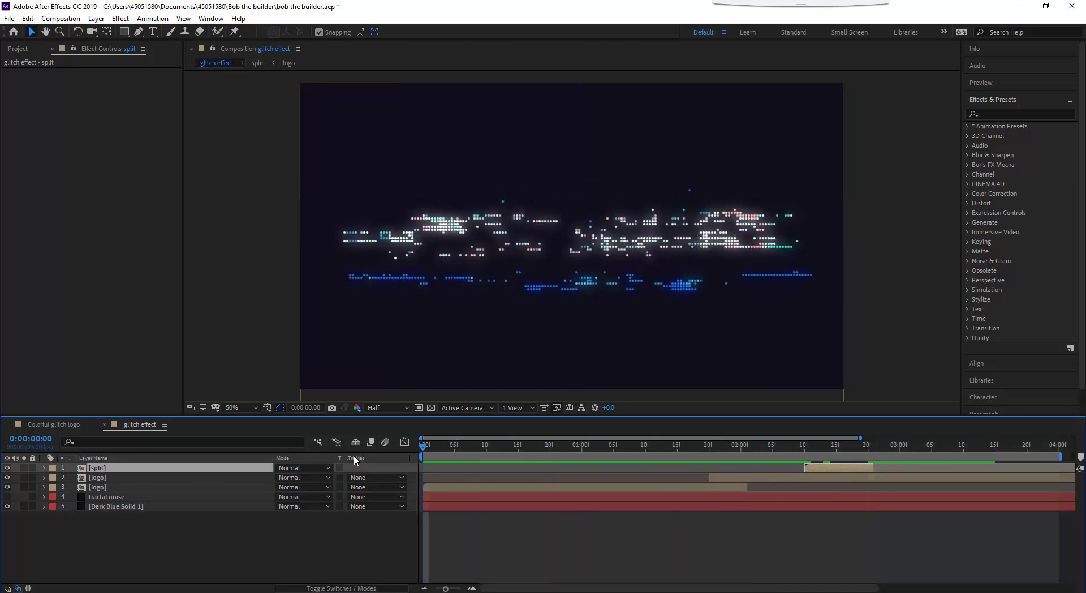
key(space)
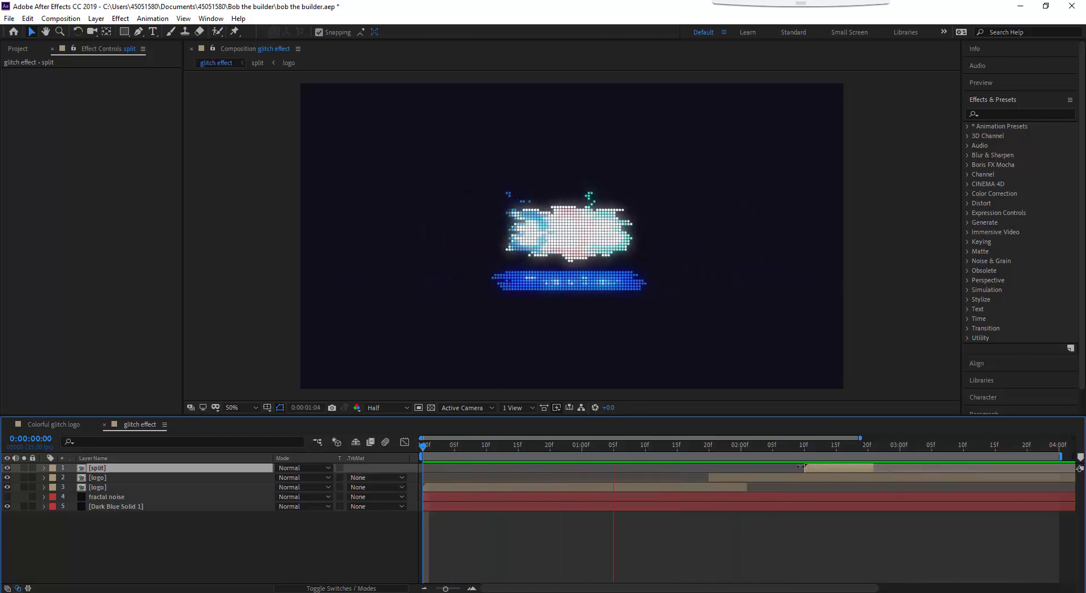
key(space)
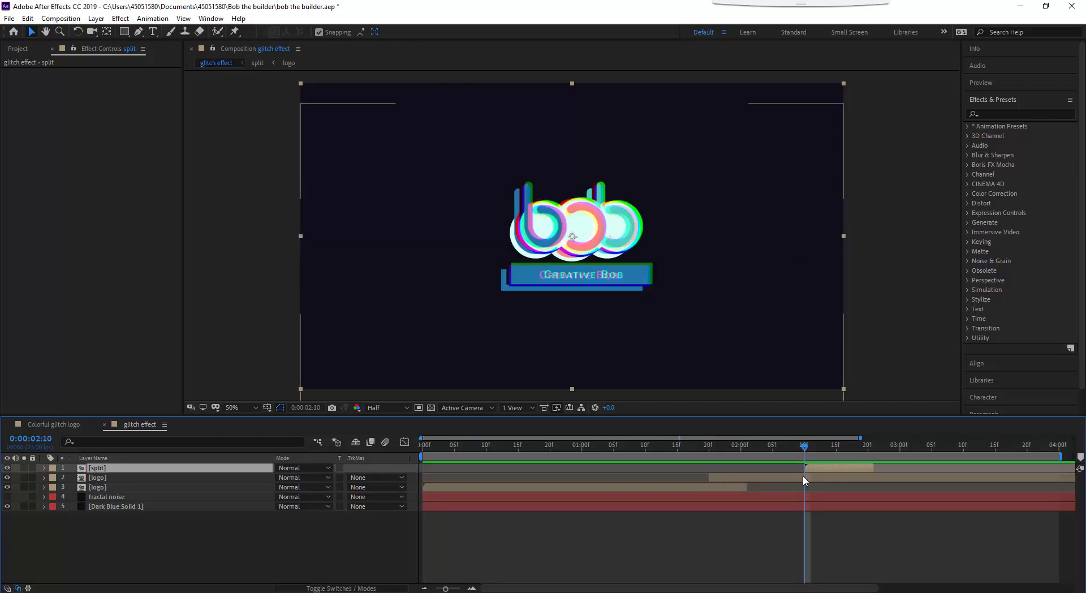
Trim the second logo layer to end just before 2:10 and preview the cut
click(804, 480)
key(alt+bracketright)
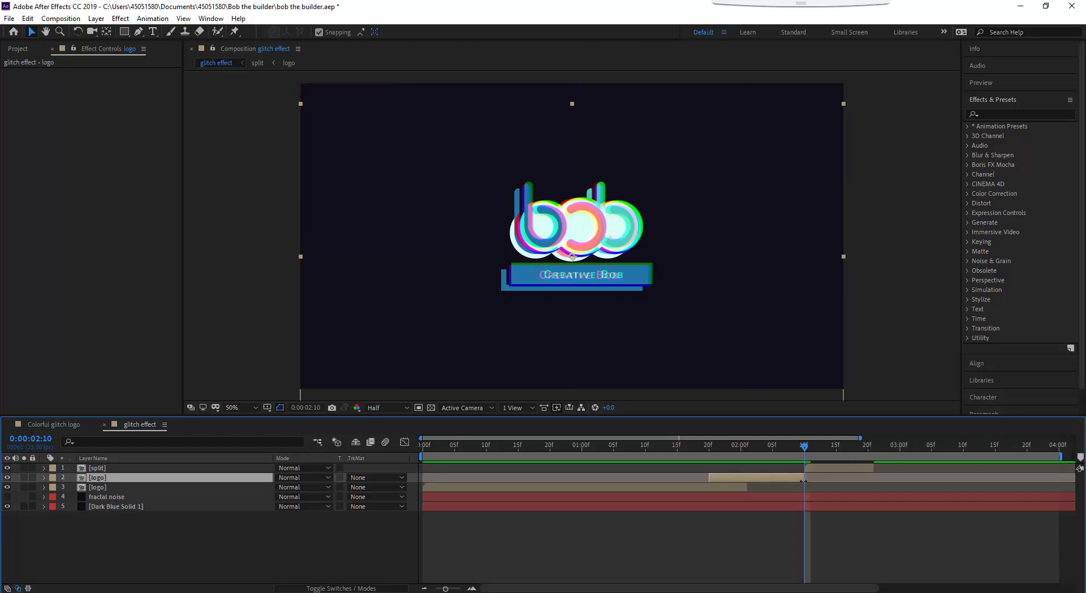
drag(804, 481, 801, 481)
click(753, 445)
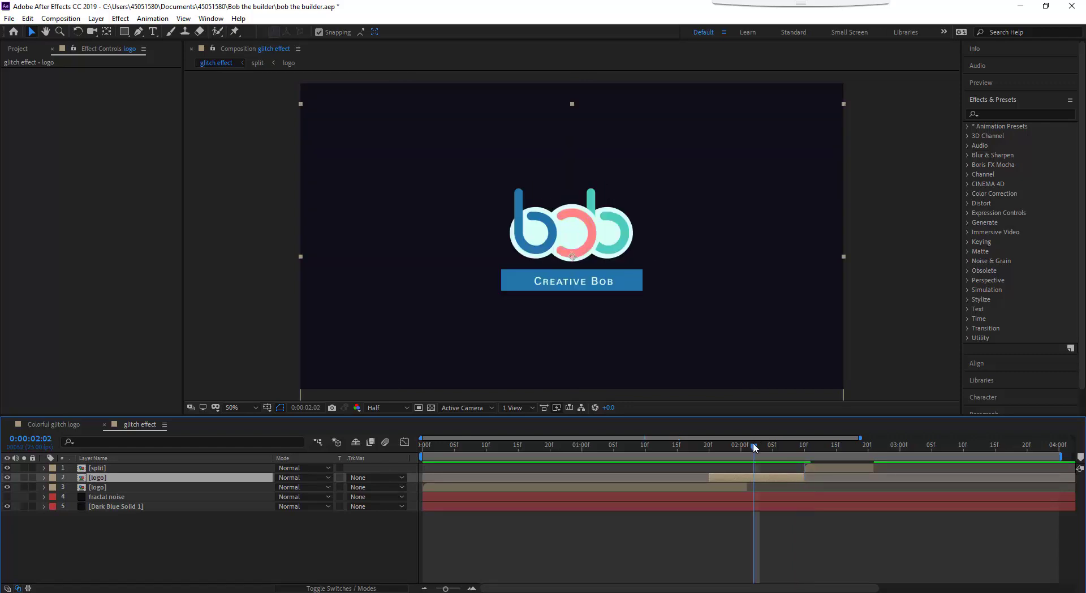
key(space)
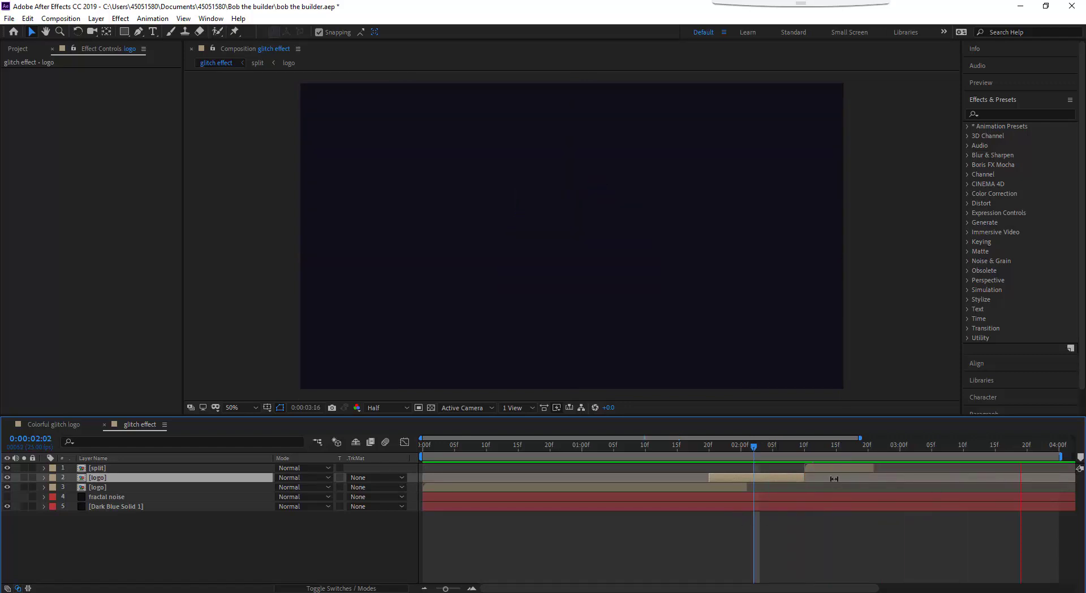
click(816, 447)
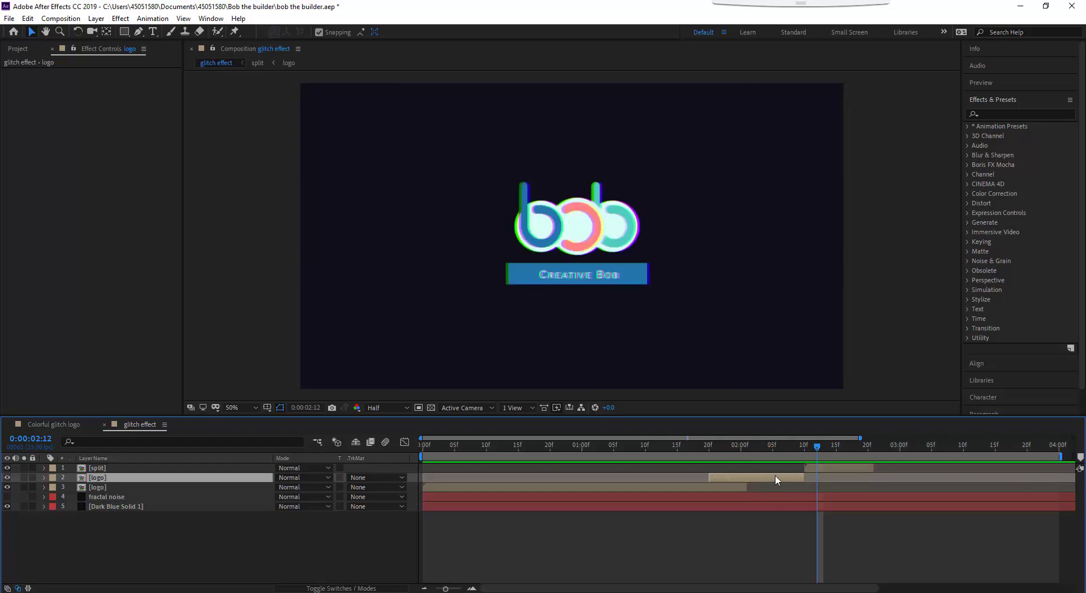
Blend the split layer in Add mode and place a lengthened logo duplicate starting near 3:00
click(303, 467)
click(333, 511)
key(ctrl+d)
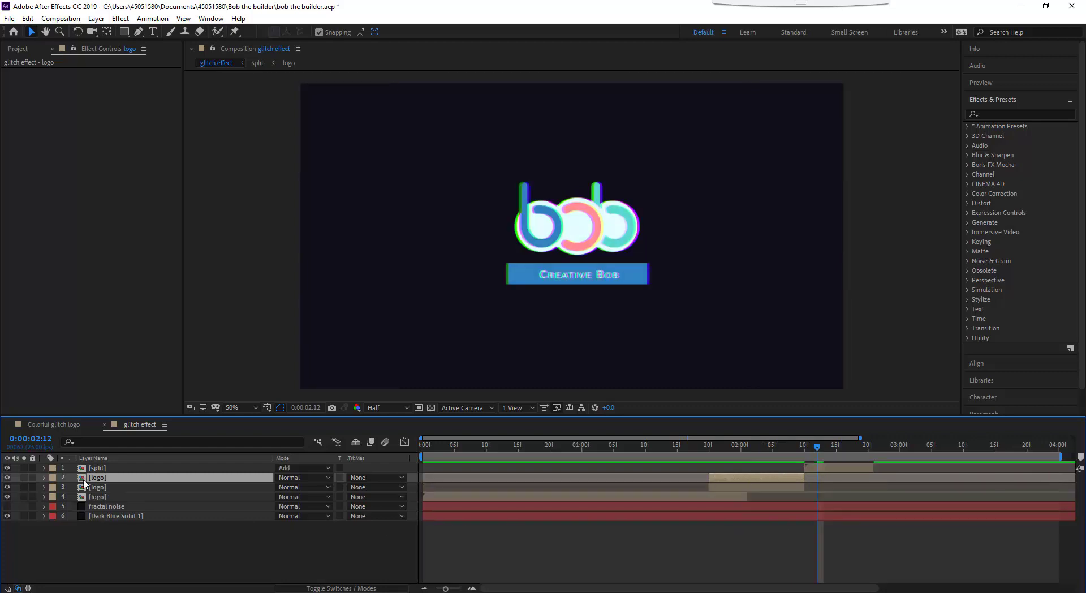
drag(737, 479, 901, 481)
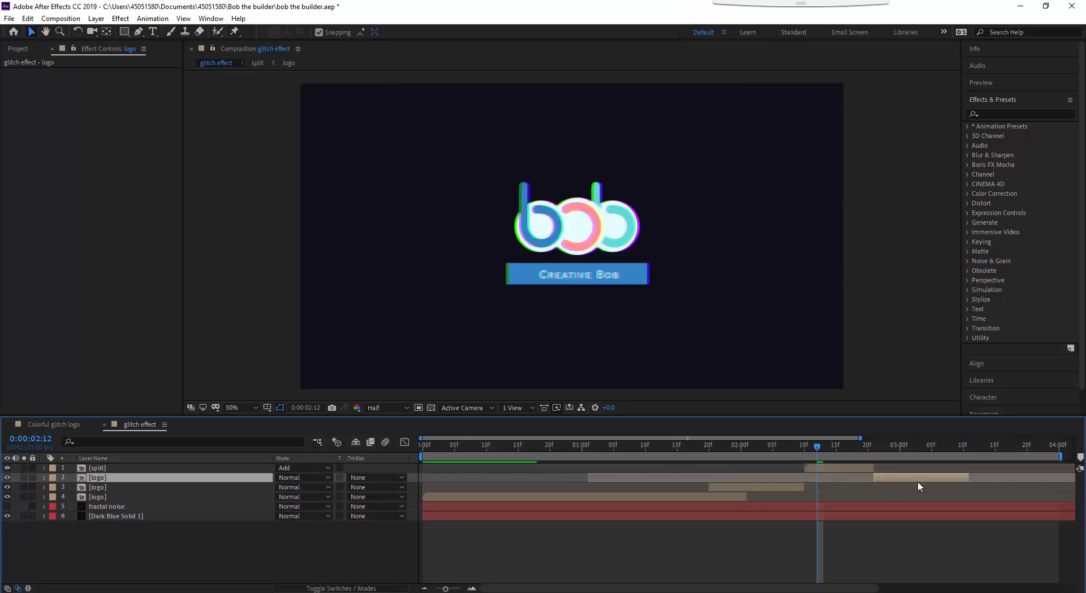
drag(969, 477, 998, 476)
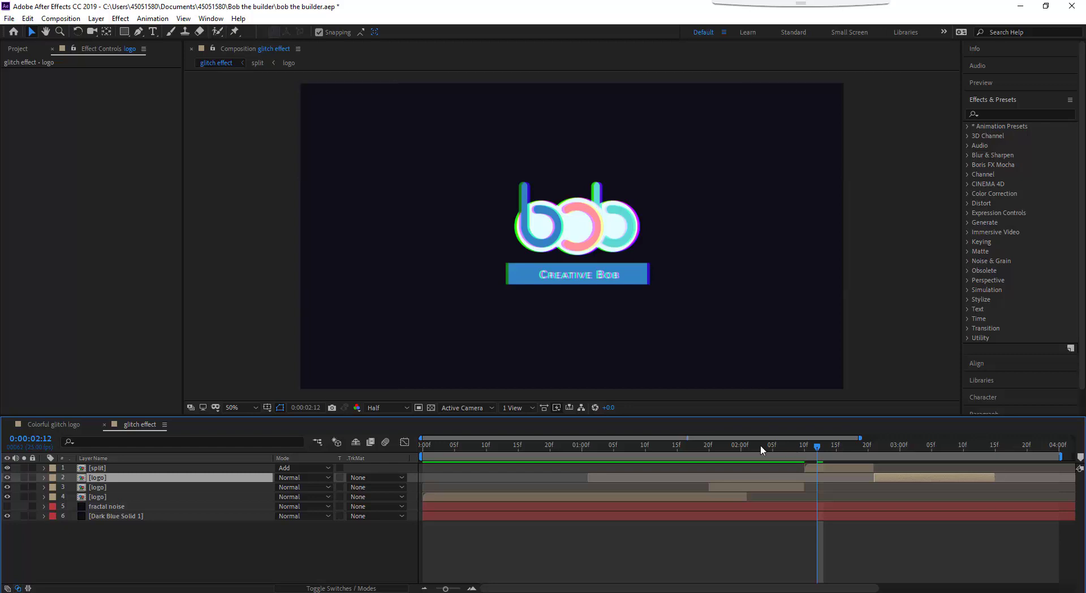
drag(762, 450, 576, 464)
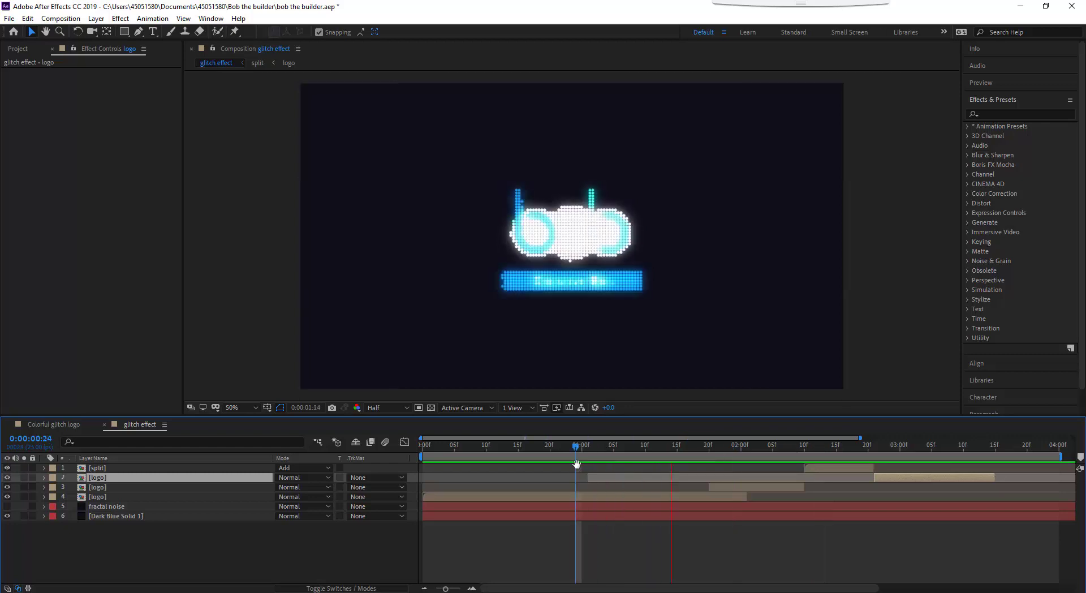